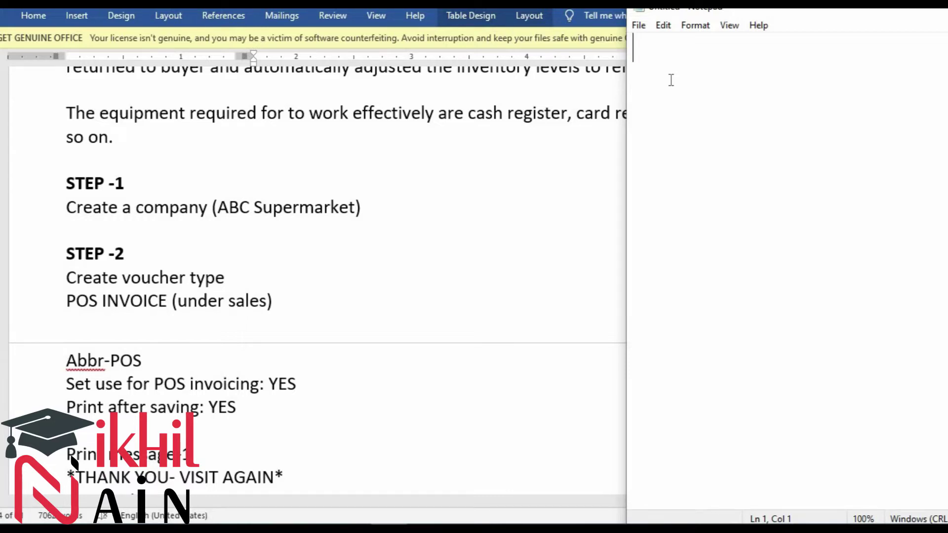
# Step: Switch to TallyPrime and highlight Create Company on the Select Company screen
pyautogui.hotkey('alt', 'Tab')
pyautogui.hotkey('alt', 'Tab')
pyautogui.hotkey('alt', 'Tab')
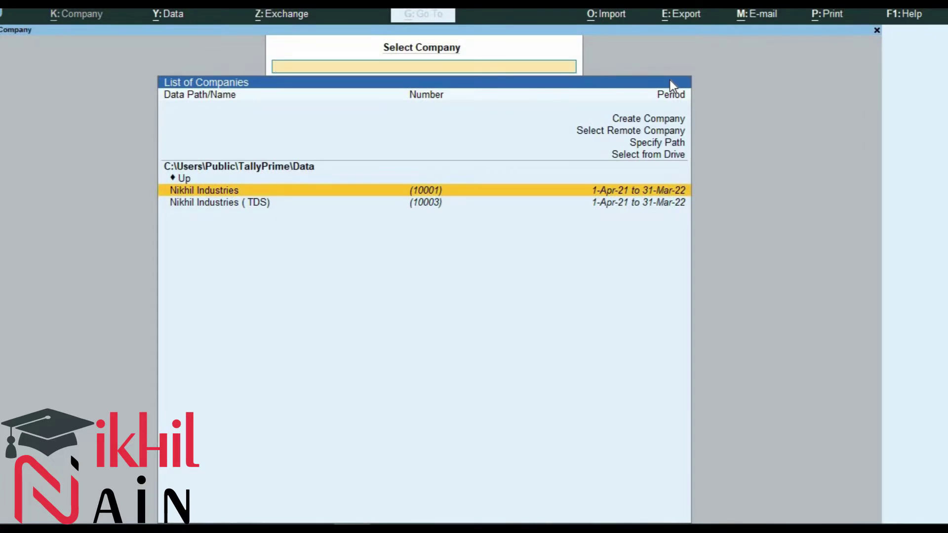
pyautogui.press('Up')
pyautogui.press('Up')
pyautogui.press('Up')
pyautogui.press('Up')
pyautogui.press('Up')
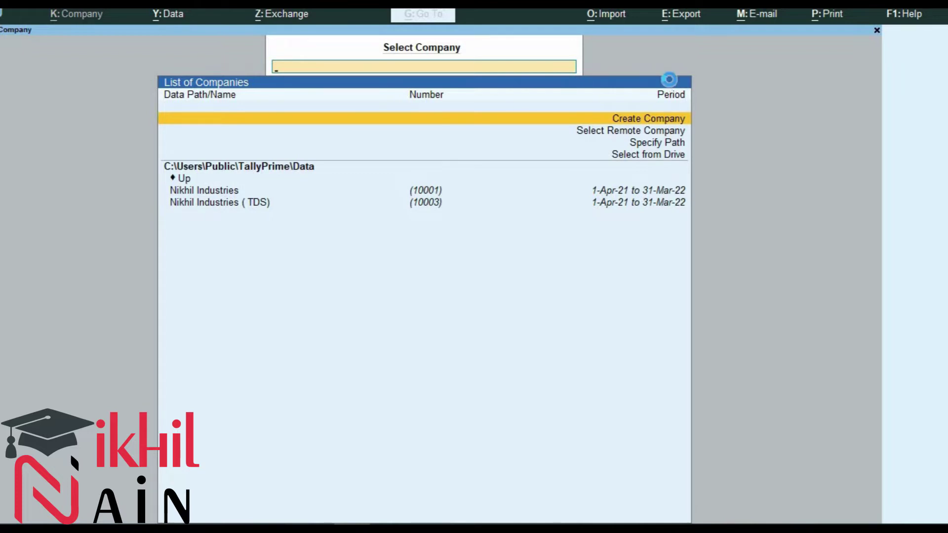
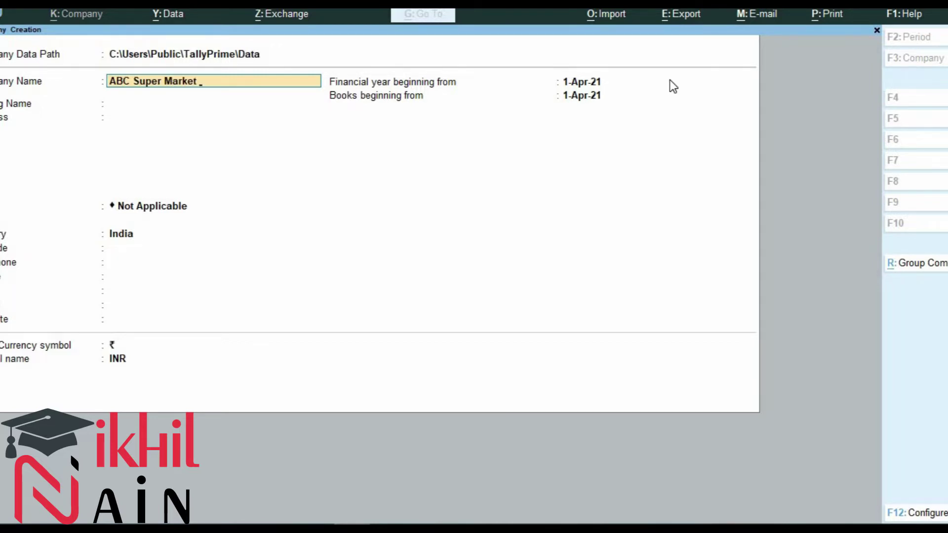
pyautogui.press('Return')
pyautogui.press('Return')
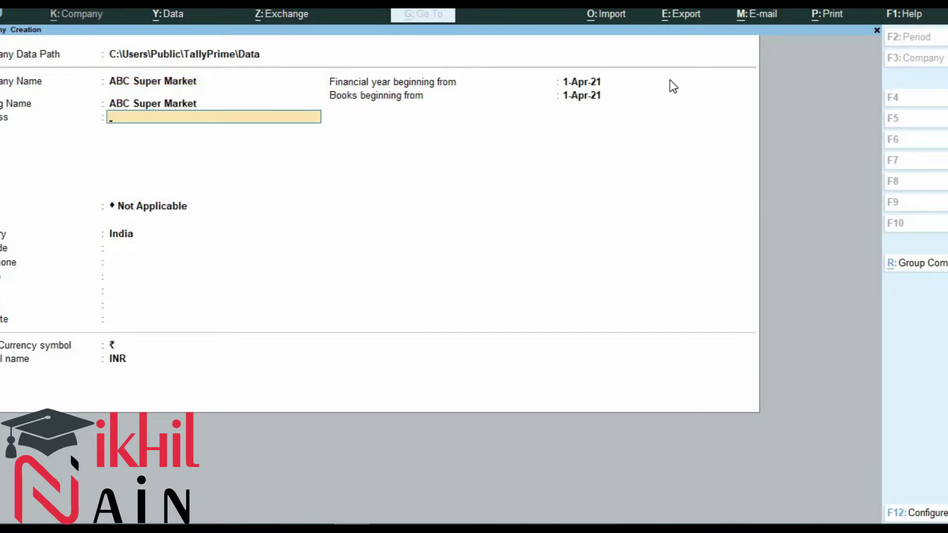
pyautogui.press('Return')
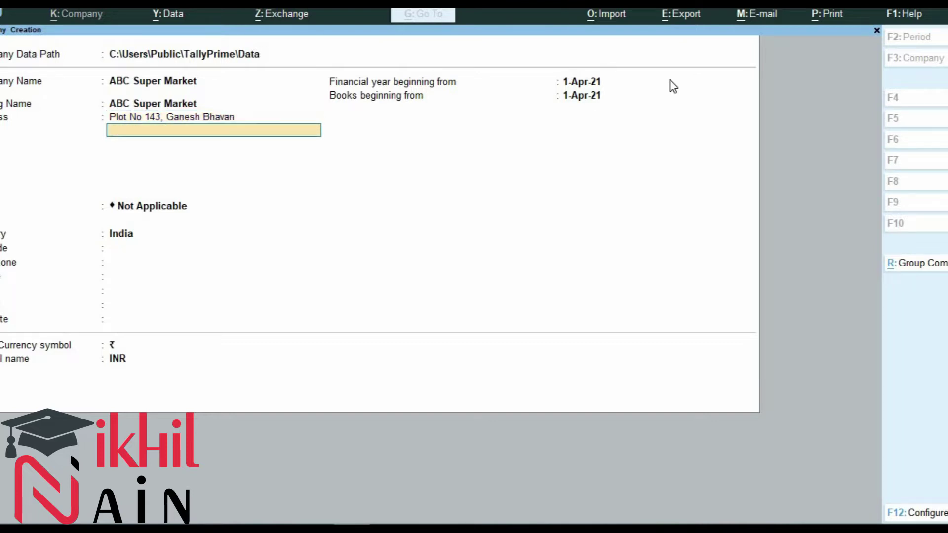
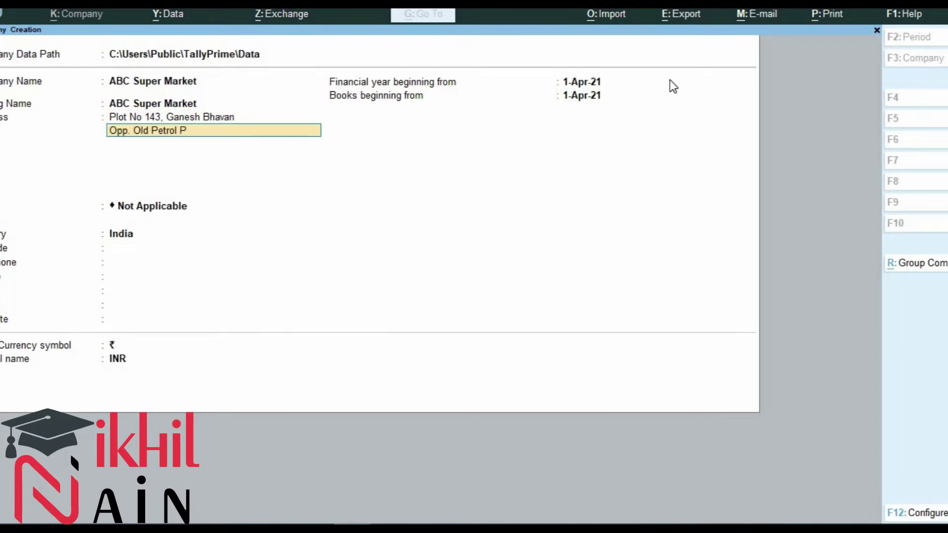
pyautogui.press('BackSpace')
pyautogui.press('BackSpace')
pyautogui.press('Return')
pyautogui.press('Return')
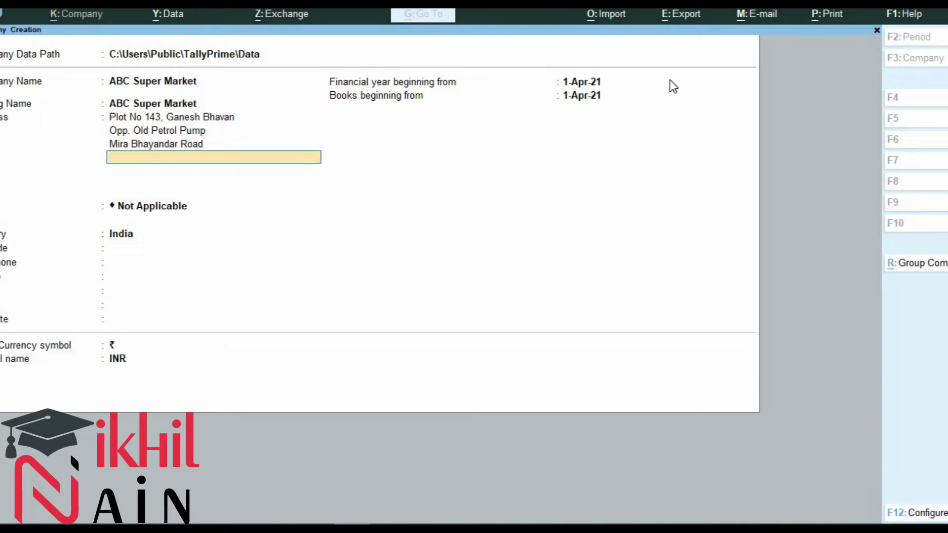
# Step: Set the state to Maharashtra and enter the company's pincode
pyautogui.press('Return')
pyautogui.press('Return')
pyautogui.write('Mah')
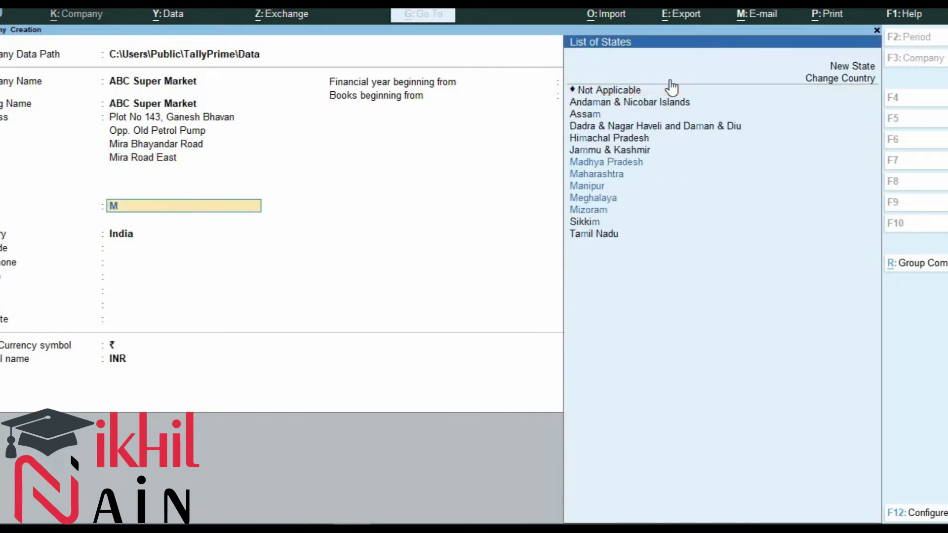
pyautogui.press('Return')
pyautogui.write('40110')
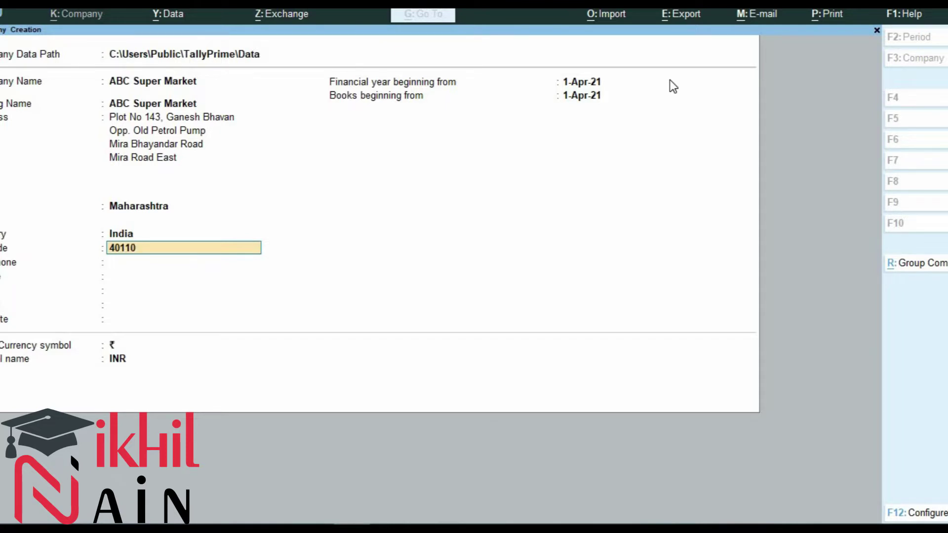
pyautogui.write('4')
pyautogui.press('Return')
# Step: Enter the company's phone number, mobile number and e-mail address
pyautogui.write('65545714')
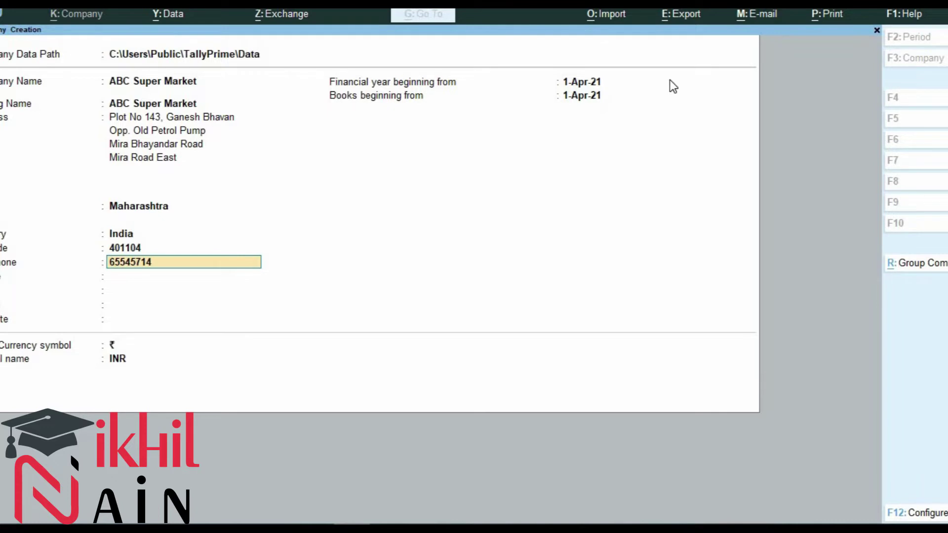
pyautogui.press('Return')
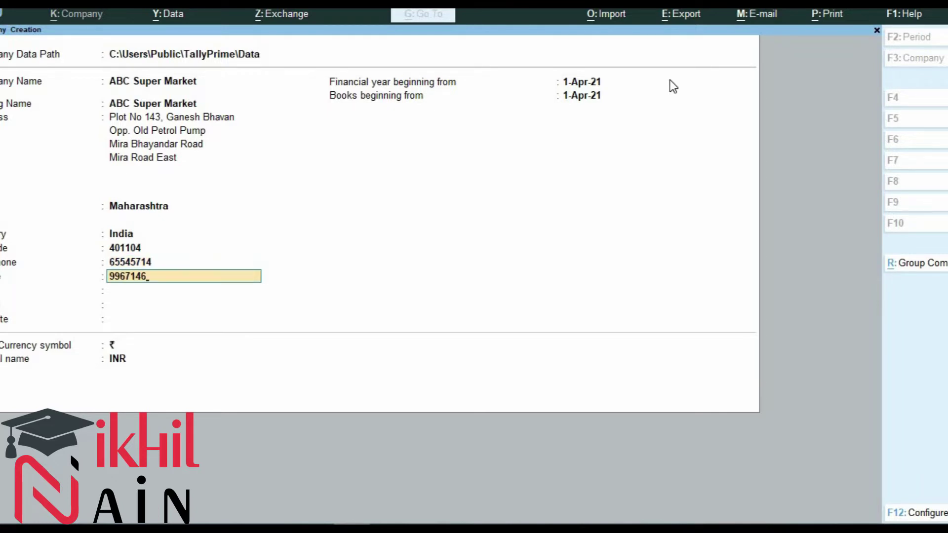
pyautogui.press('Return')
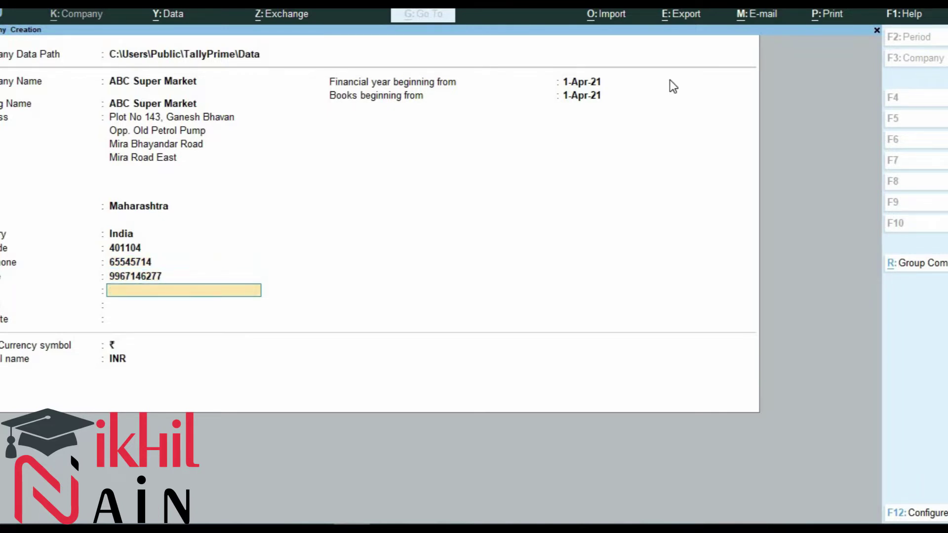
pyautogui.press('Return')
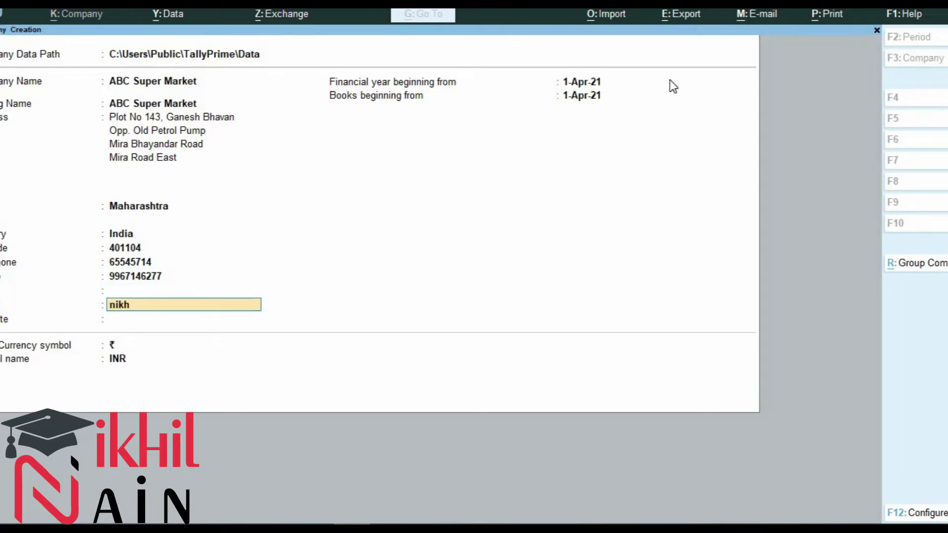
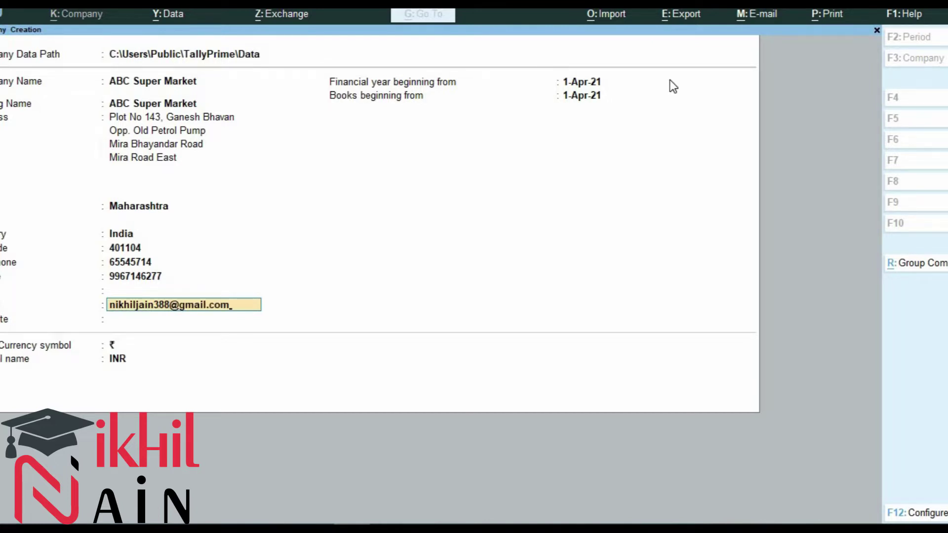
pyautogui.press('Return')
pyautogui.press('Return')
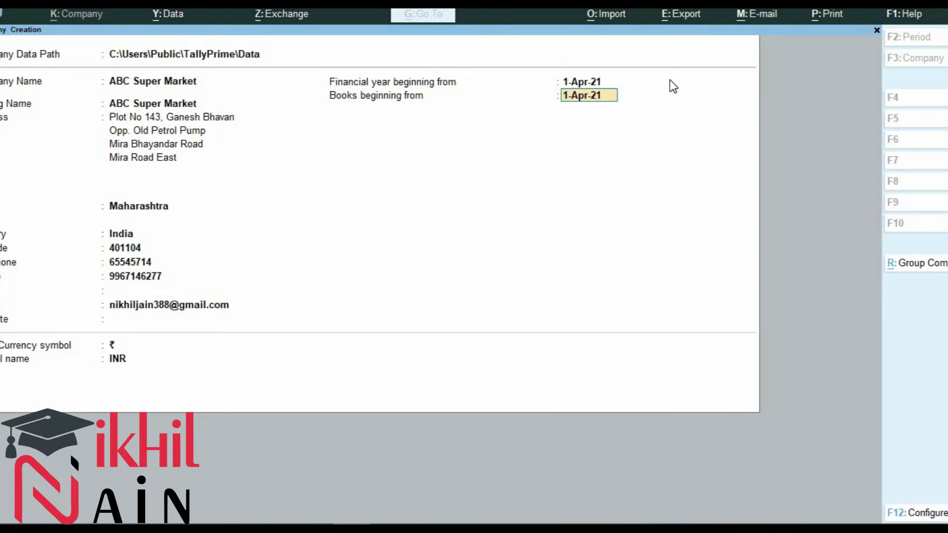
# Step: Accept the company details, then set Enable GST to No in Company Features
pyautogui.press('Return')
pyautogui.press('Return')
pyautogui.press('Return')
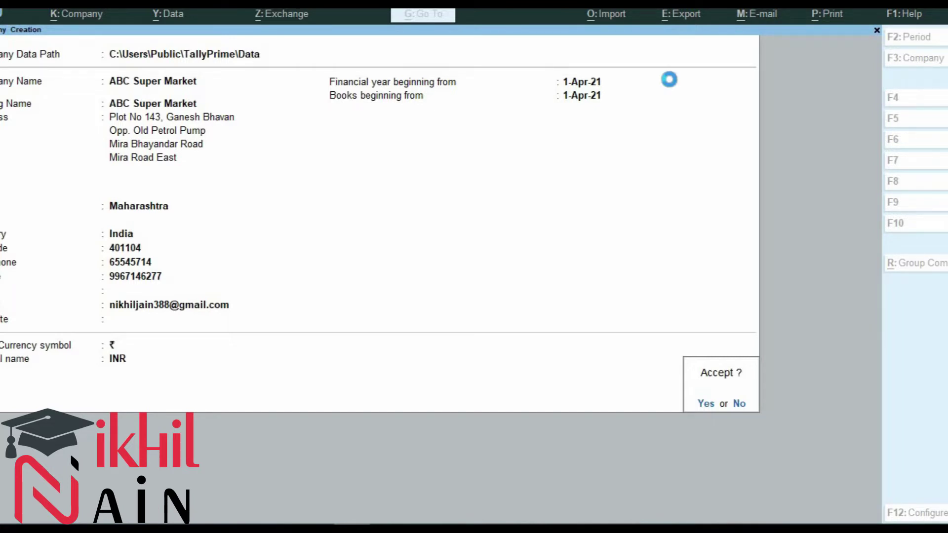
pyautogui.press('Return')
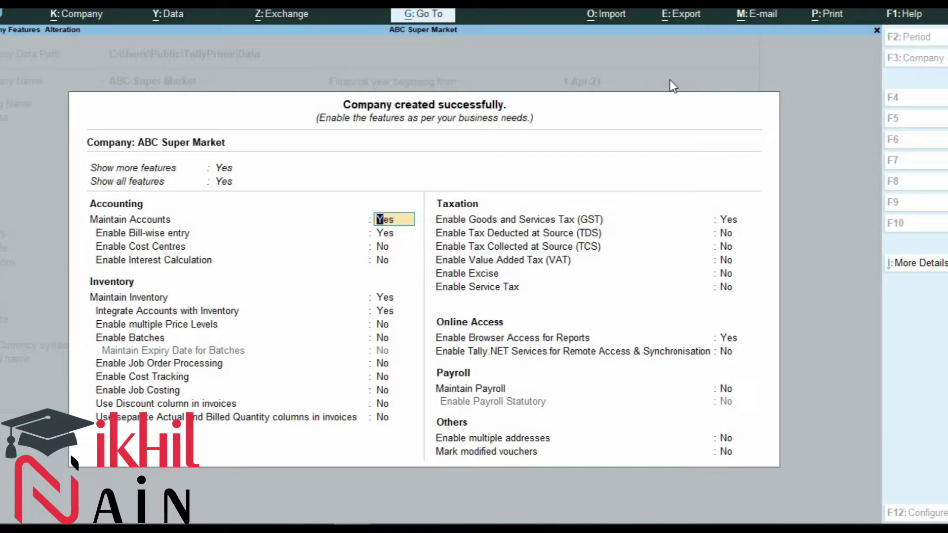
pyautogui.press('Down')
pyautogui.press('Down')
pyautogui.press('Down')
pyautogui.press('Down')
pyautogui.press('Down')
pyautogui.press('Down')
pyautogui.press('Down')
pyautogui.press('Down')
pyautogui.press('Down')
pyautogui.press('Down')
pyautogui.press('Down')
pyautogui.press('Down')
pyautogui.press('Down')
pyautogui.press('Down')
pyautogui.write('n')
pyautogui.press('Return')
pyautogui.press('Return')
pyautogui.press('Return')
pyautogui.press('Return')
pyautogui.press('Return')
pyautogui.press('Return')
pyautogui.press('Return')
pyautogui.press('Return')
pyautogui.press('Return')
pyautogui.press('Return')
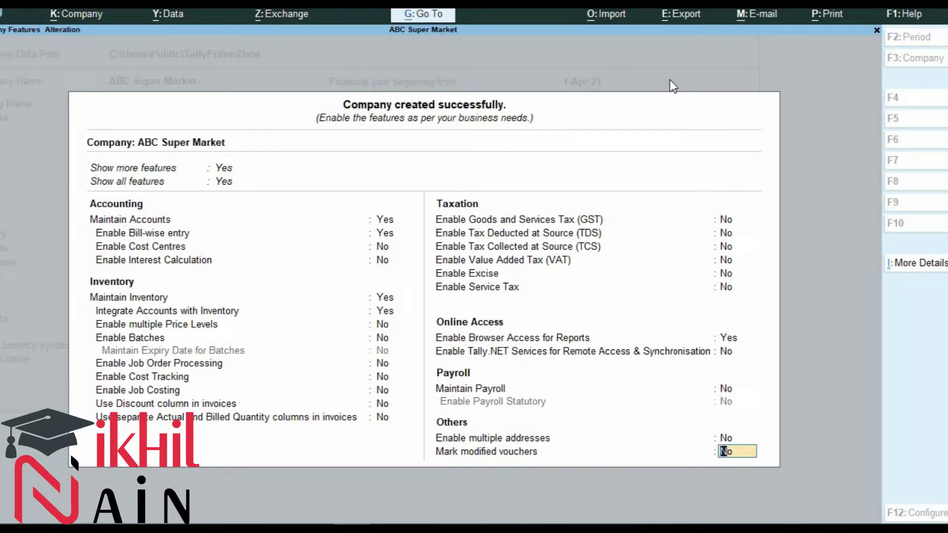
pyautogui.press('Return')
pyautogui.press('Return')
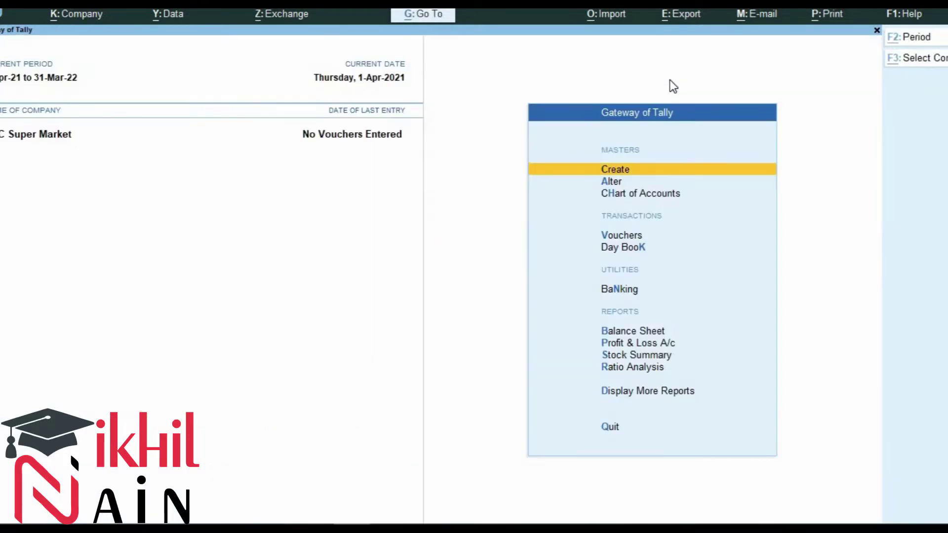
# Step: In Notepad, write 'Step 1', 'Create a Company' and 'Alt + K -> Create' on separate lines
pyautogui.hotkey('alt', 'Tab')
pyautogui.write('Step 1')
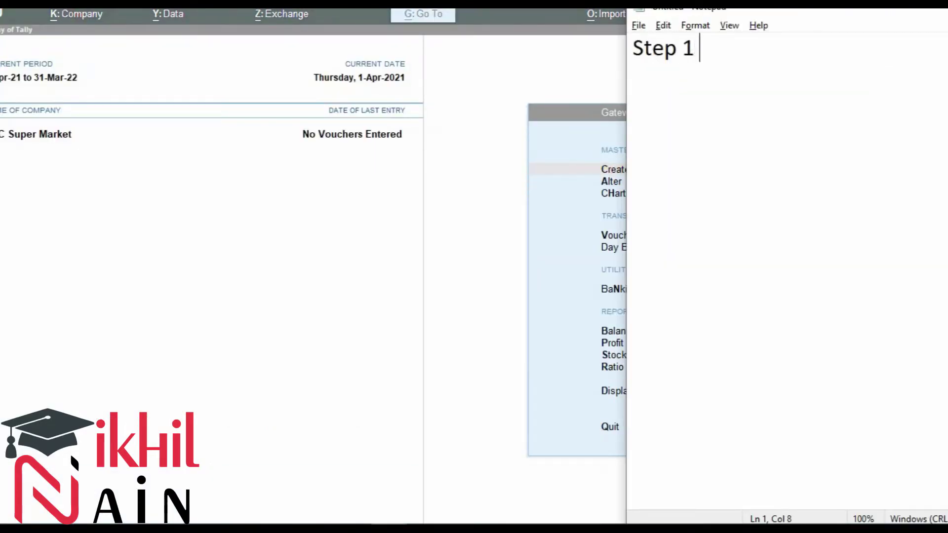
pyautogui.press('Return')
pyautogui.write('Create a Company')
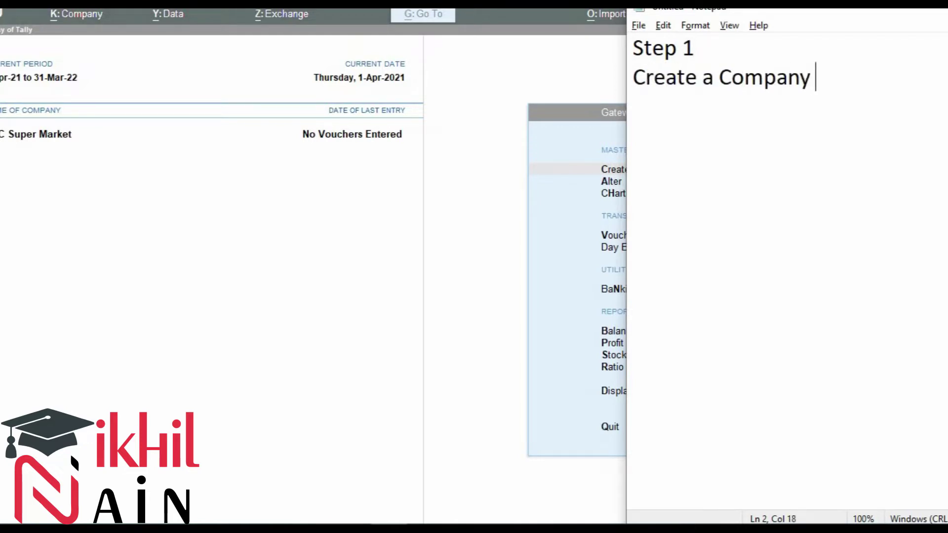
pyautogui.press('Return')
pyautogui.write('Alt +')
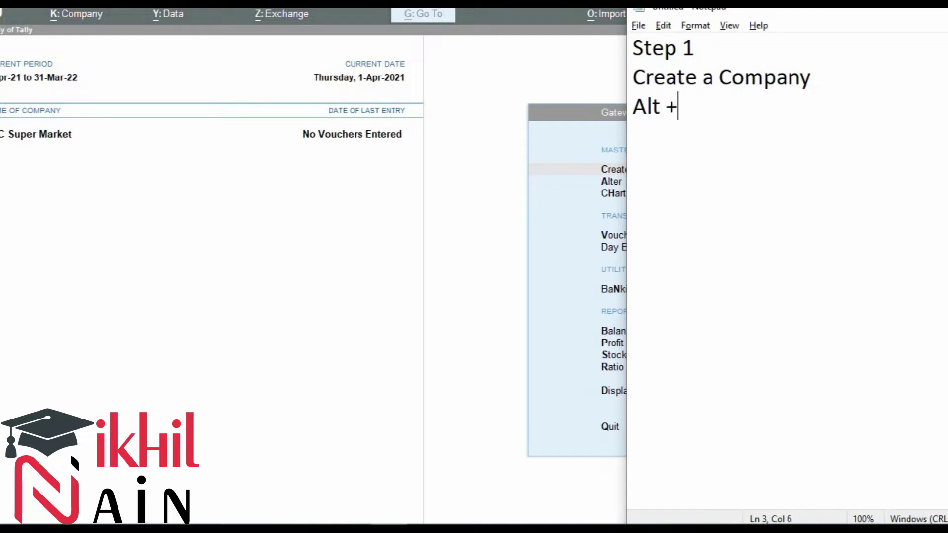
pyautogui.write(' K -> Create')
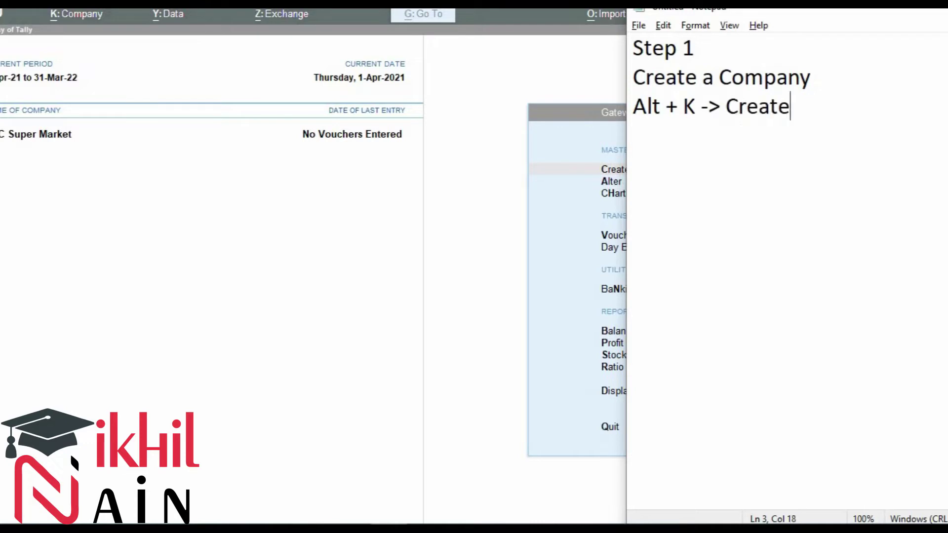
pyautogui.press('Return')
# Step: Add 'Fill all the details' and a 'Step 2' heading, then return to TallyPrime
pyautogui.write('Fill')
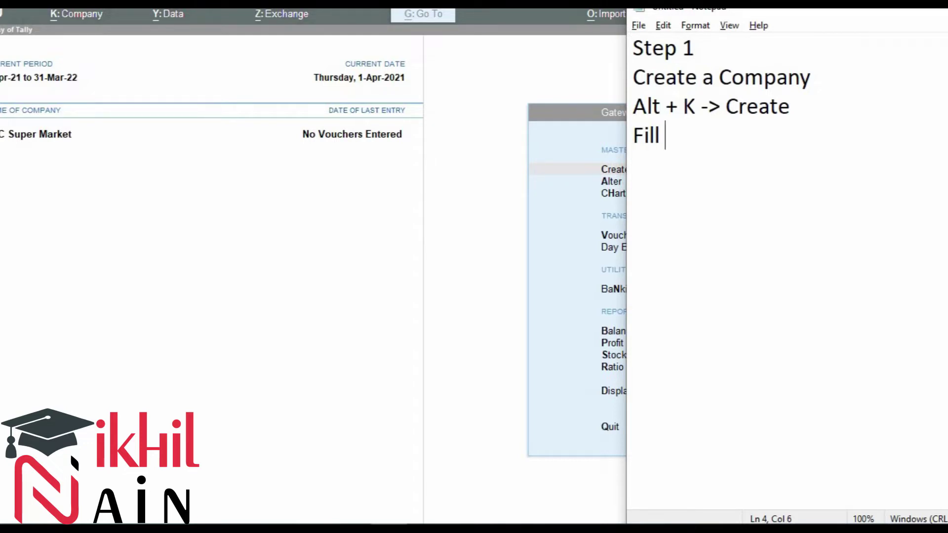
pyautogui.write(' al the')
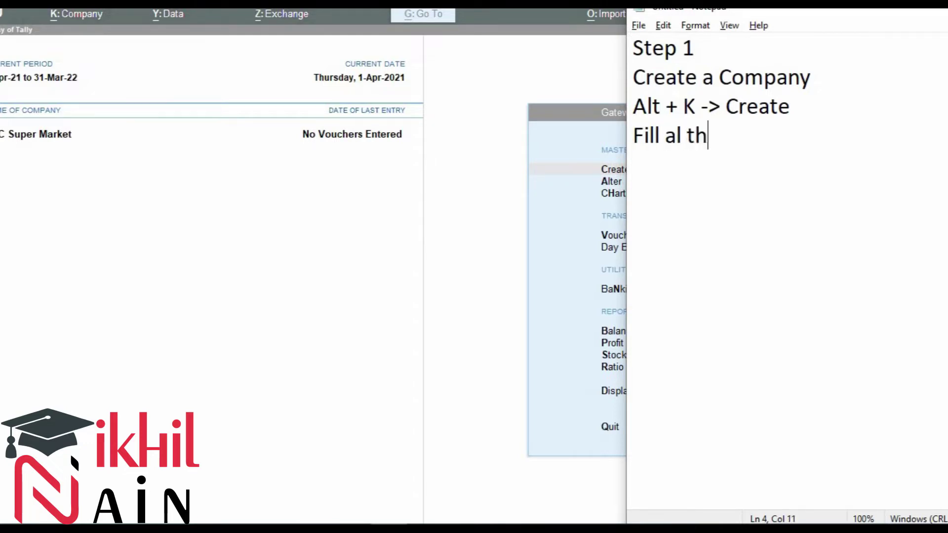
pyautogui.press('Left')
pyautogui.press('Left')
pyautogui.press('Left')
pyautogui.press('Left')
pyautogui.press('Left')
pyautogui.write('l')
pyautogui.press('Right')
pyautogui.press('Right')
pyautogui.press('Right')
pyautogui.press('Right')
pyautogui.write('detau')
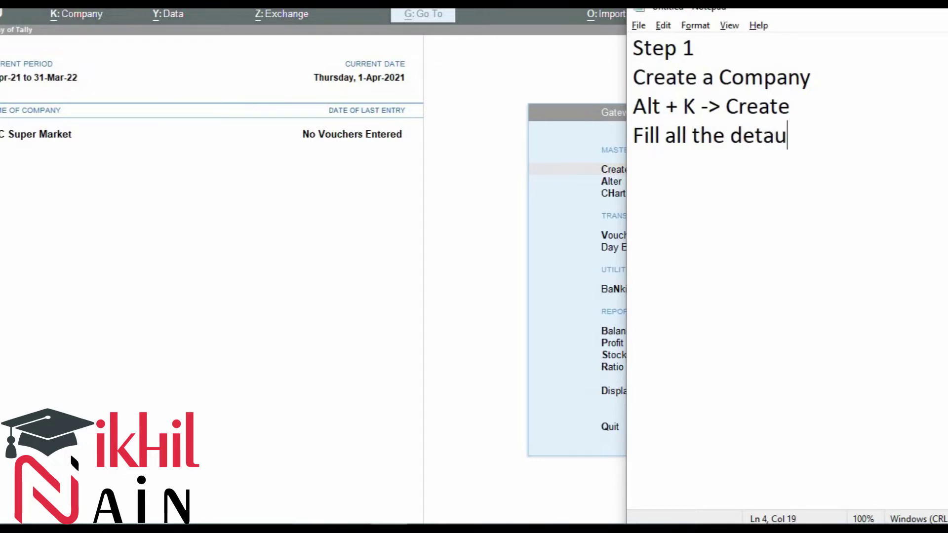
pyautogui.press('BackSpace')
pyautogui.write('ils')
pyautogui.press('Return')
pyautogui.press('Return')
pyautogui.write('Step 2')
pyautogui.press('Return')
pyautogui.hotkey('alt', 'Tab')
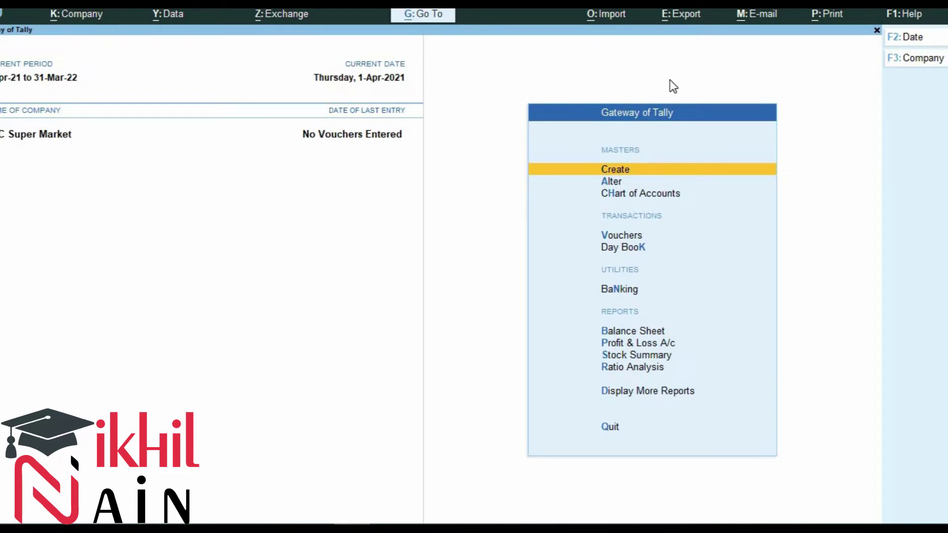
# Step: From the List of Masters, open the Voucher Type creation form
pyautogui.press('Return')
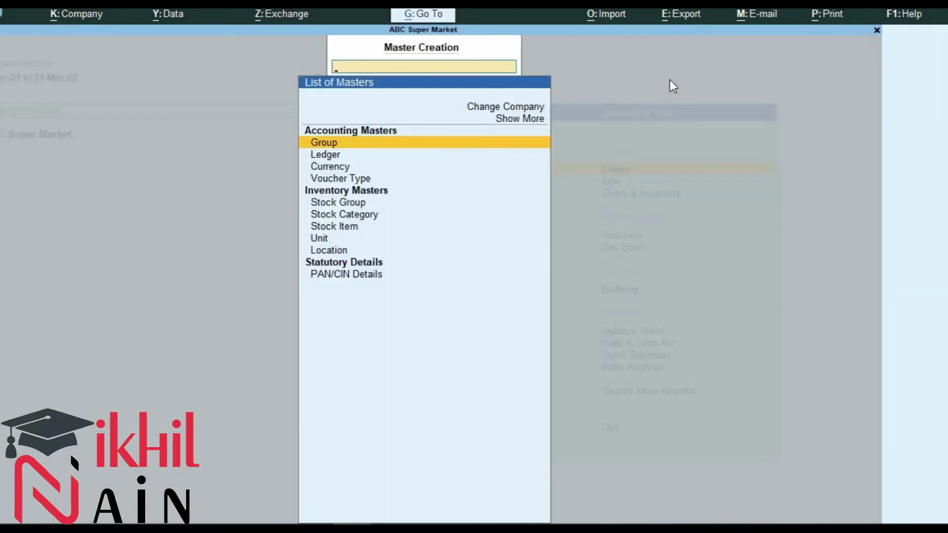
pyautogui.hotkey('alt', 'Tab')
pyautogui.hotkey('alt', 'Tab')
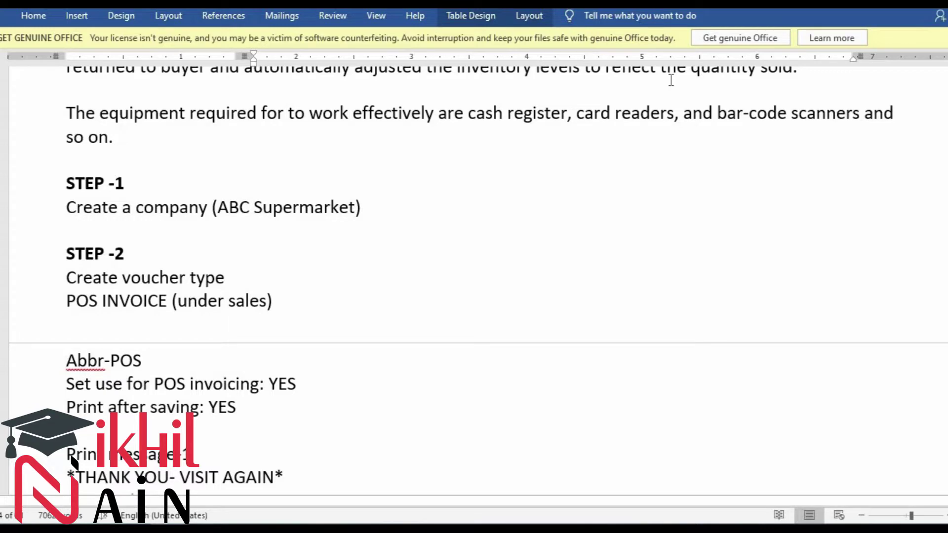
pyautogui.scroll(-2, 167, 261)
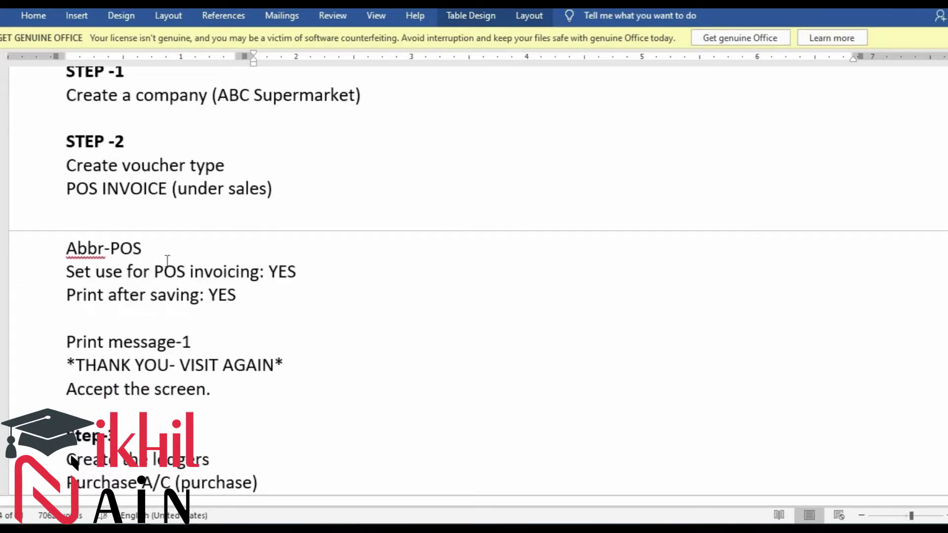
pyautogui.hotkey('alt', 'Tab')
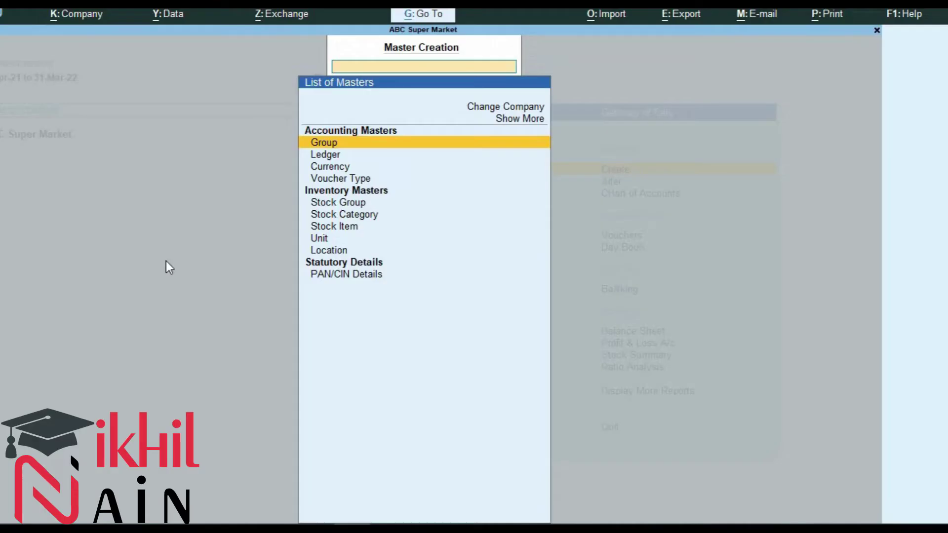
pyautogui.press('Down')
pyautogui.press('Down')
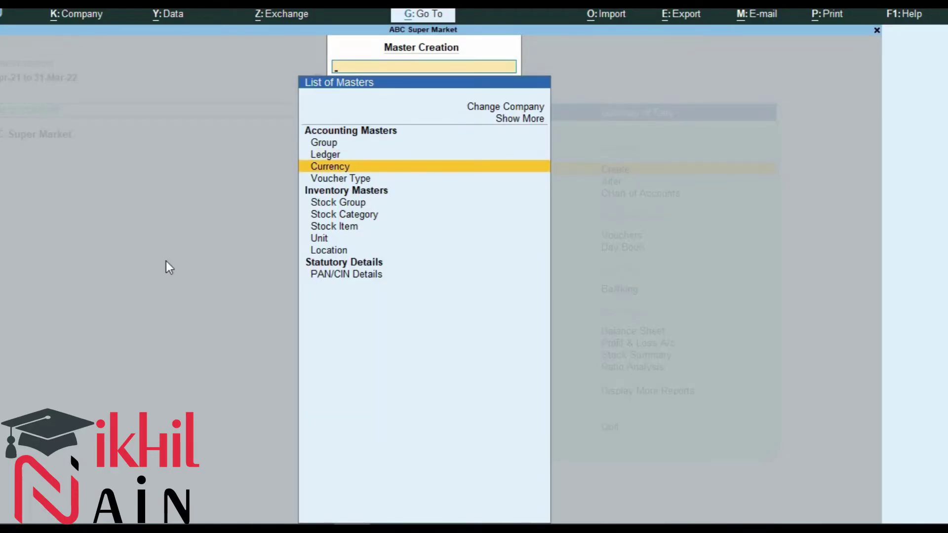
pyautogui.press('Down')
pyautogui.press('Return')
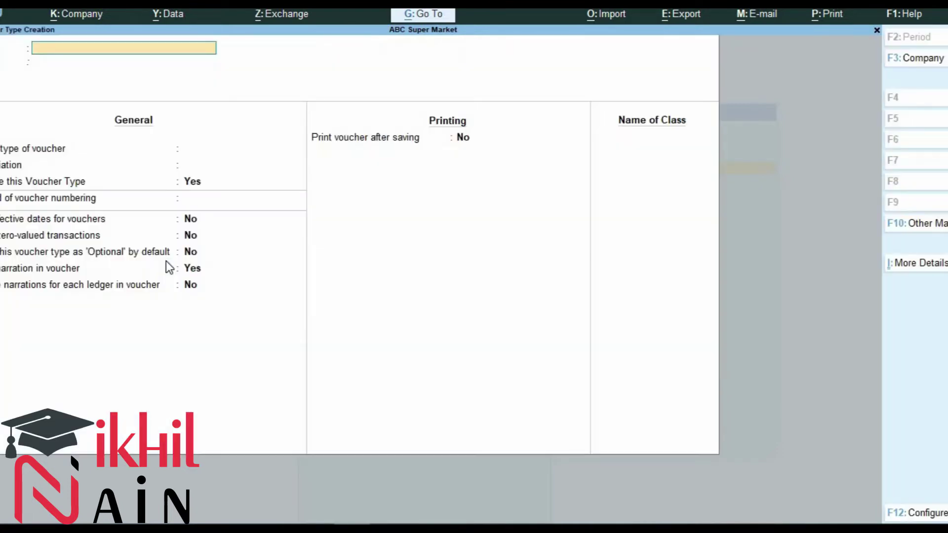
# Step: In Notepad, note 'In GOT -> Create -> Vouchers Type' under Step 2
pyautogui.hotkey('alt', 'Tab')
pyautogui.hotkey('alt', 'Tab')
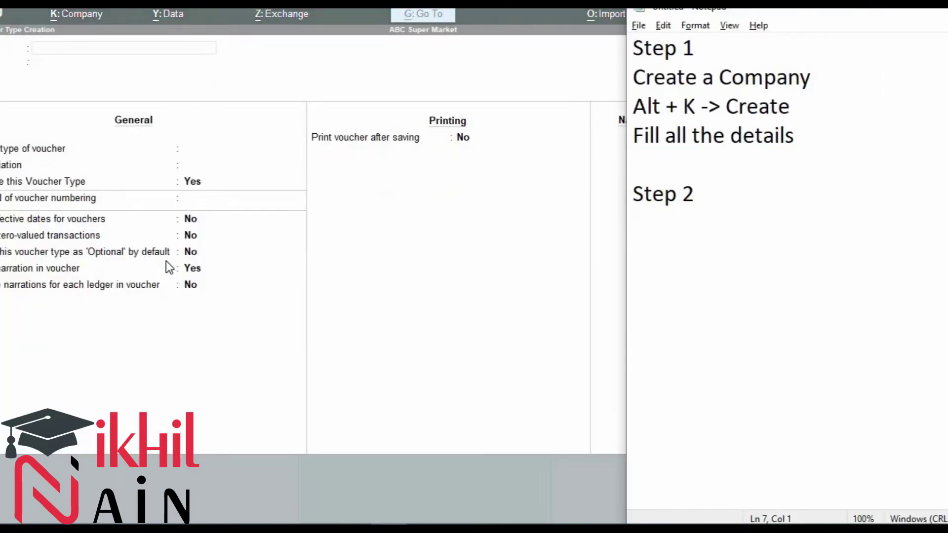
pyautogui.write('In GOT -> ')
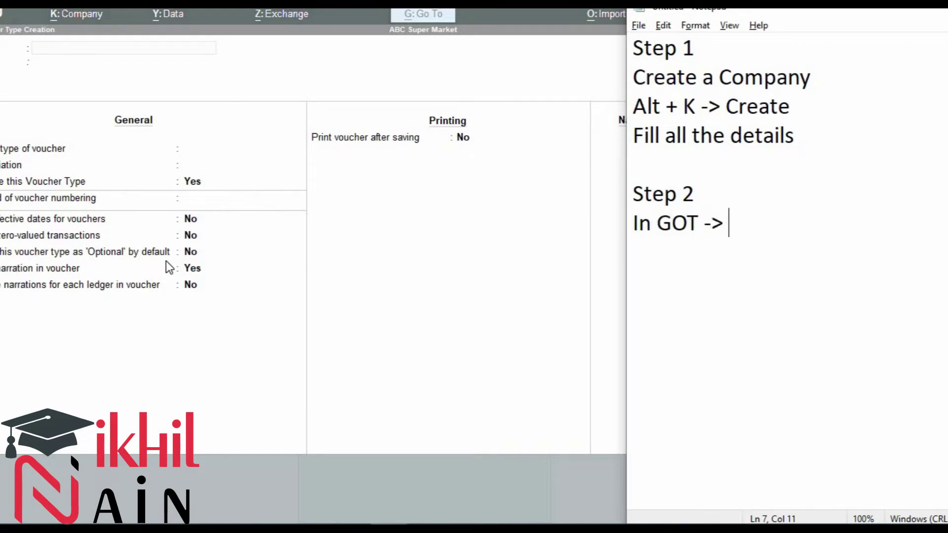
pyautogui.write('Ce')
pyautogui.press('BackSpace')
pyautogui.write('reate ')
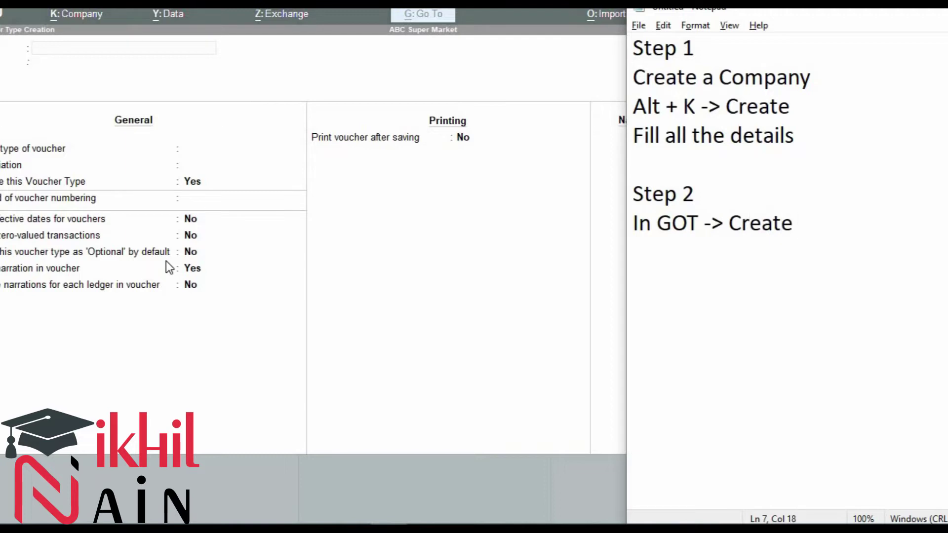
pyautogui.write('-> Vpou')
pyautogui.press('BackSpace')
pyautogui.press('BackSpace')
pyautogui.press('BackSpace')
pyautogui.write('o')
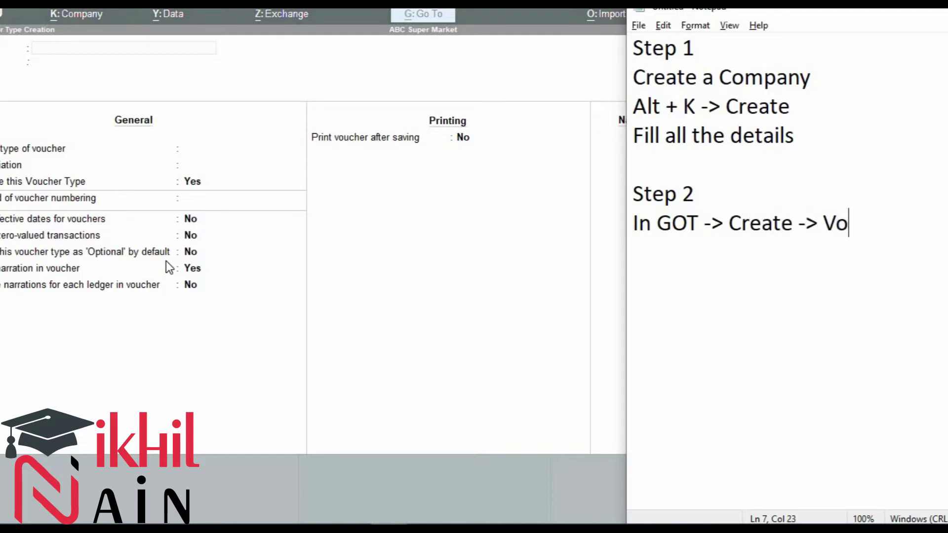
pyautogui.write('uchers Type')
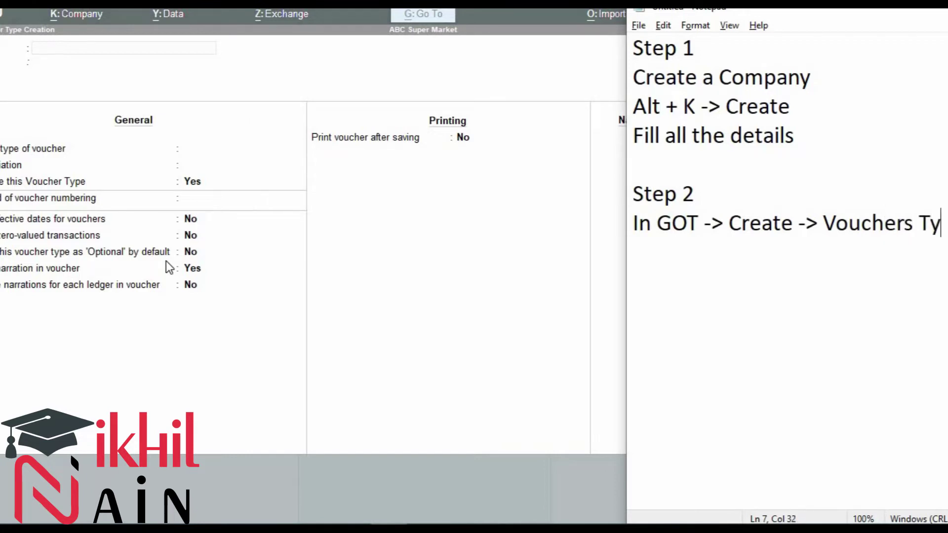
pyautogui.press('Return')
# Step: Add the note '-> Name : Point of sale (POS)'
pyautogui.write('-> Name')
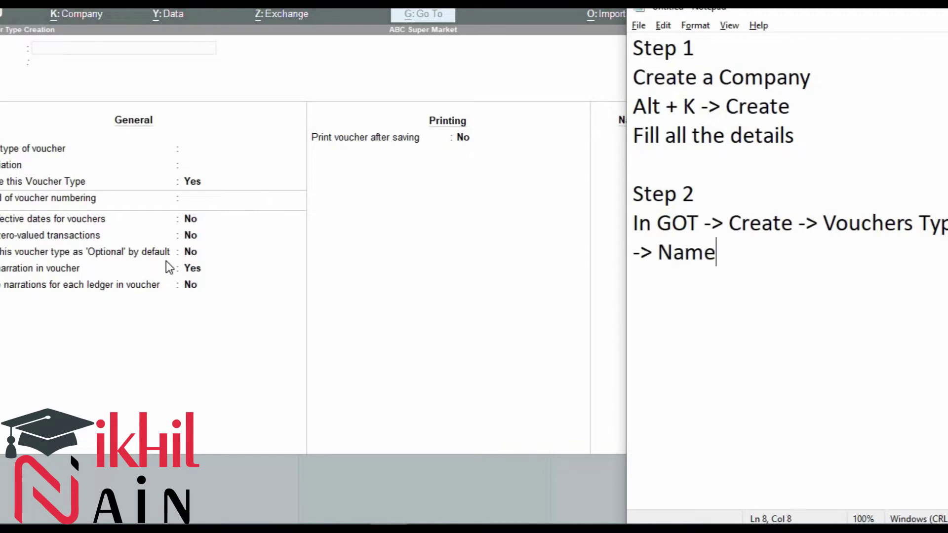
pyautogui.write(' : Point o')
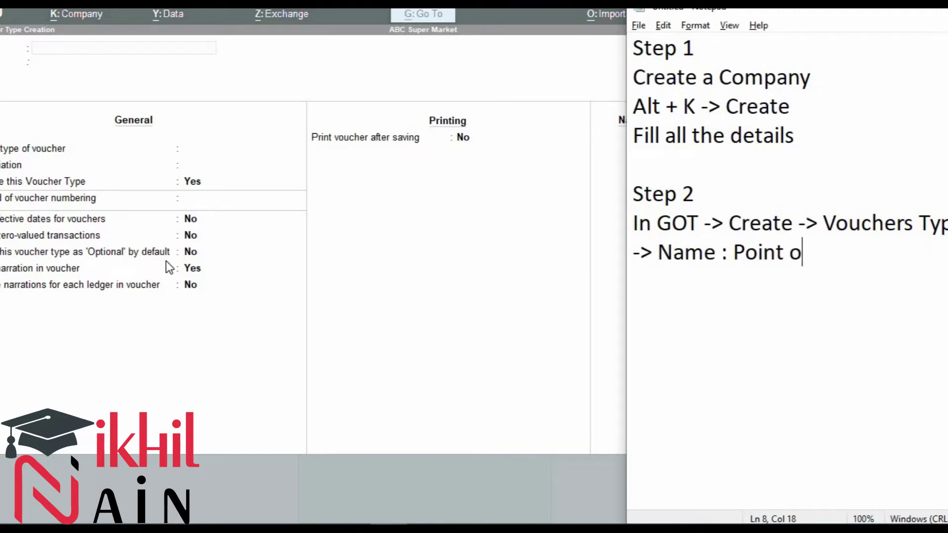
pyautogui.write('f sale')
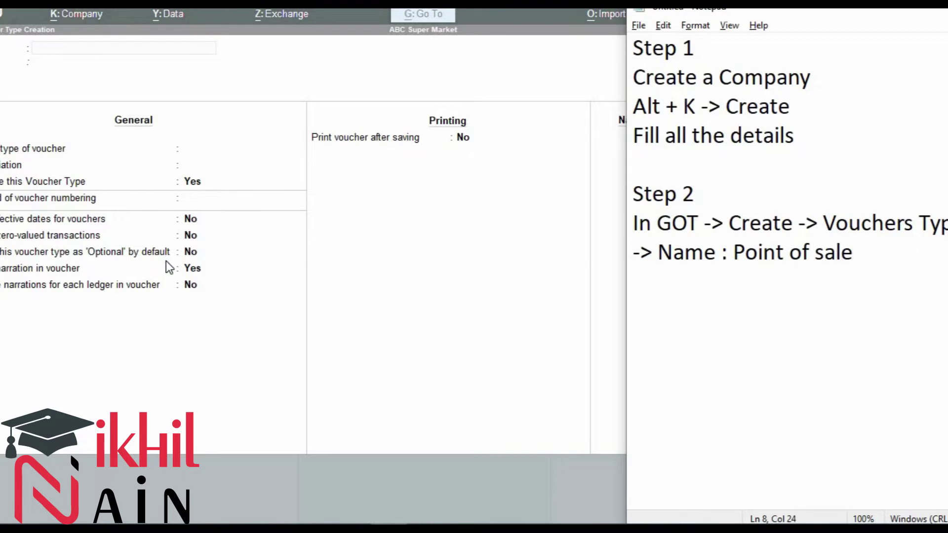
pyautogui.write('POS)')
pyautogui.press('Left')
pyautogui.press('Left')
pyautogui.press('Left')
pyautogui.press('Left')
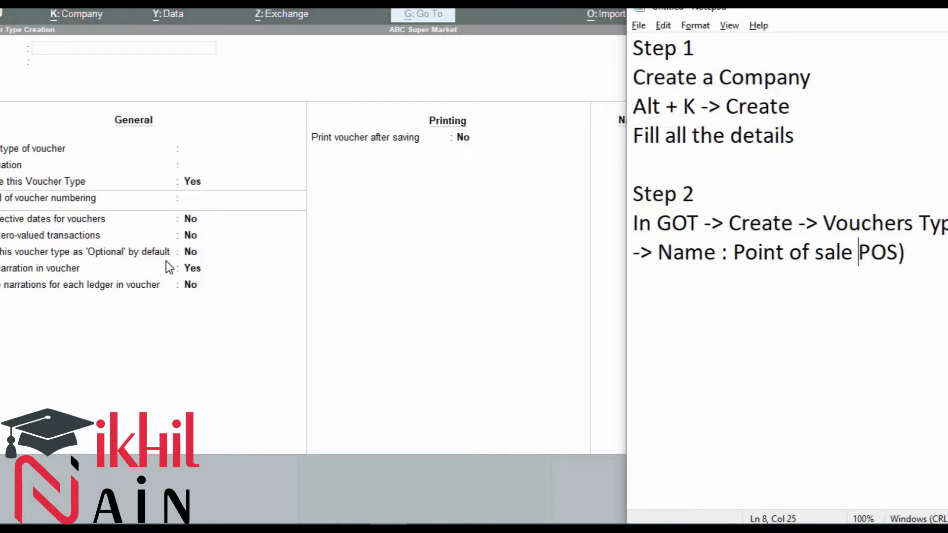
pyautogui.write('(')
pyautogui.press('End')
pyautogui.press('Return')
# Step: Add the note 'select type of voucher : sale'
pyautogui.write('U')
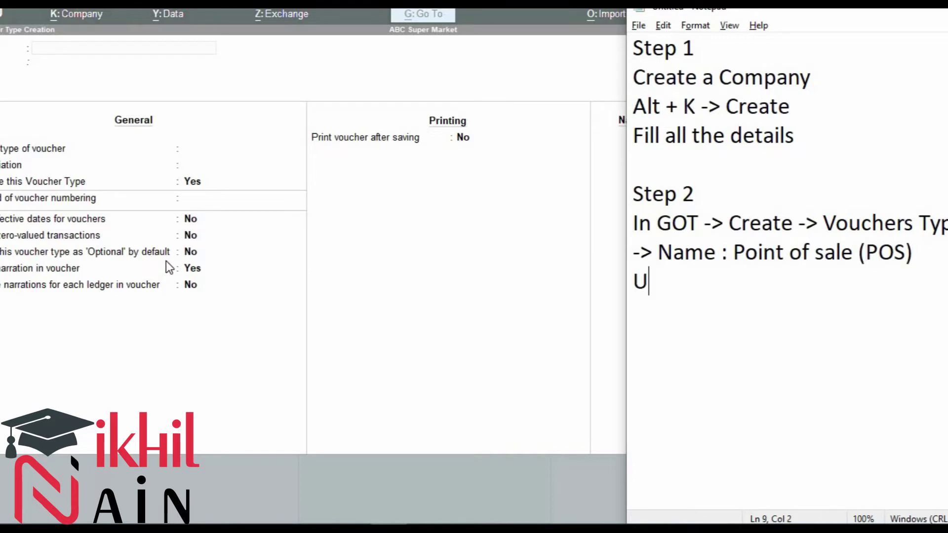
pyautogui.write('nder')
pyautogui.press('BackSpace')
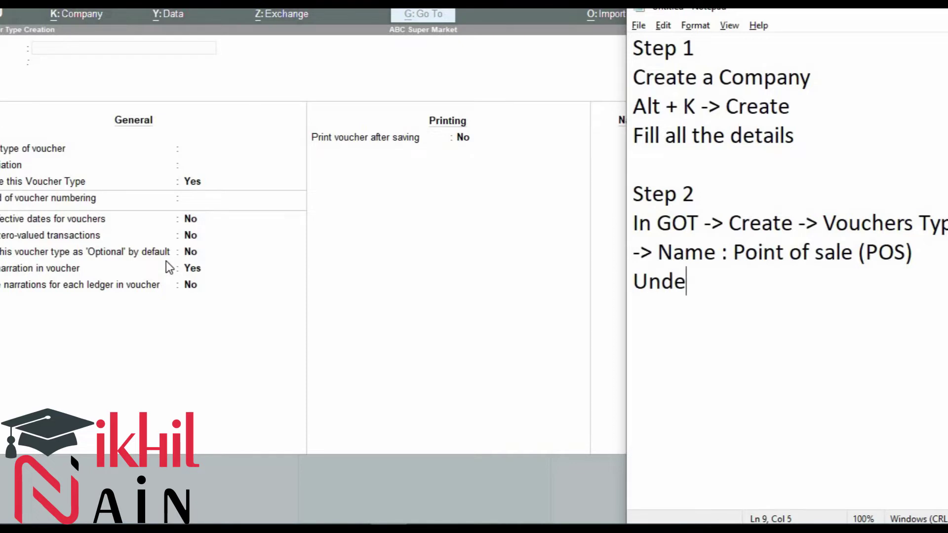
pyautogui.press('BackSpace')
pyautogui.press('BackSpace')
pyautogui.press('BackSpace')
pyautogui.press('BackSpace')
pyautogui.write('select type of voucher : sale')
pyautogui.press('Return')
# Step: In TallyPrime, name the voucher type 'POS Point of Sale'
pyautogui.hotkey('alt', 'Tab')
pyautogui.write('POS')
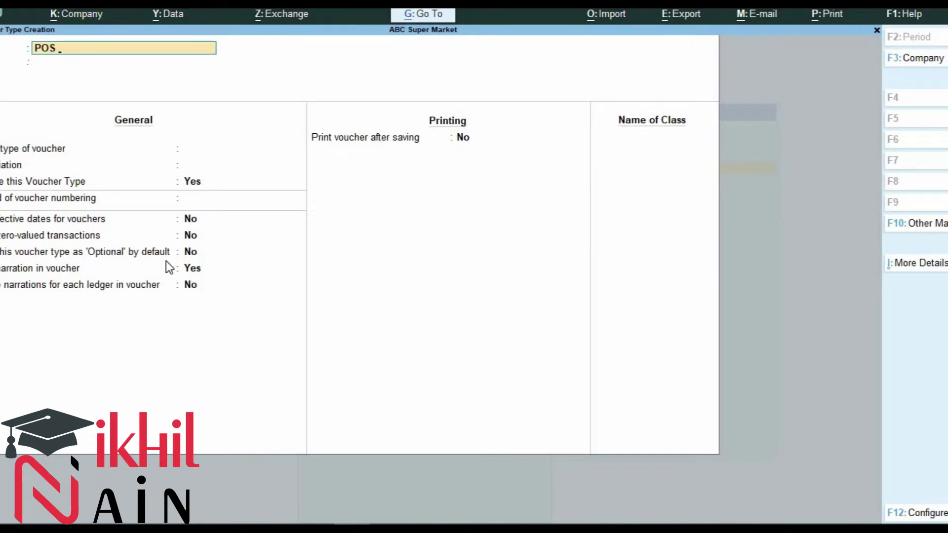
pyautogui.write(' Point of Sale')
pyautogui.press('Return')
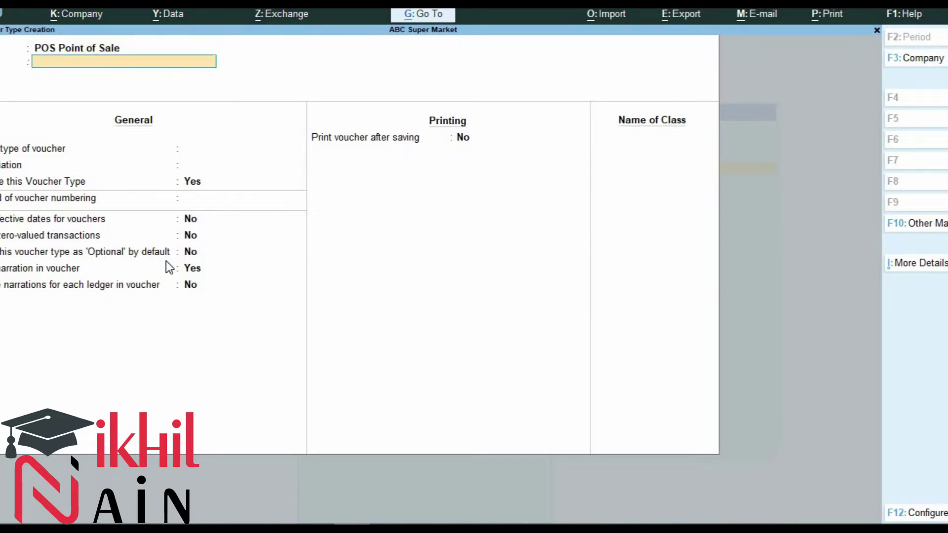
# Step: Set its voucher type to Sales with abbreviation POS, and note 'Abbrevation : POS'
pyautogui.press('Return')
pyautogui.press('Return')
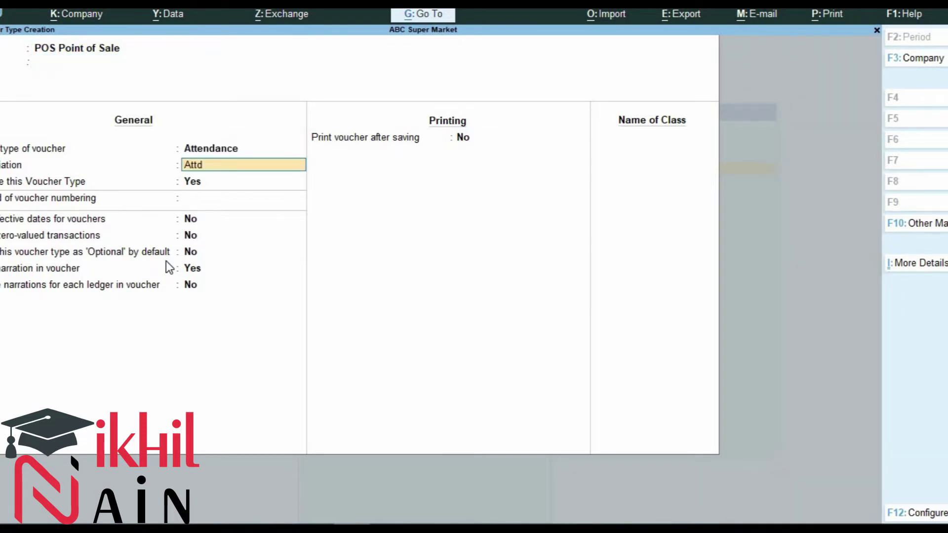
pyautogui.press('Up')
pyautogui.press('Up')
pyautogui.press('Return')
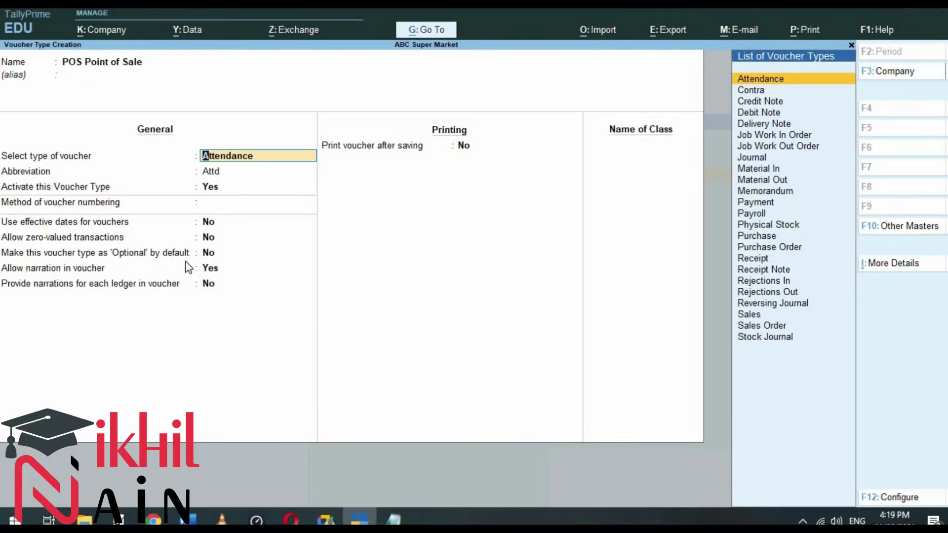
pyautogui.write('Sal')
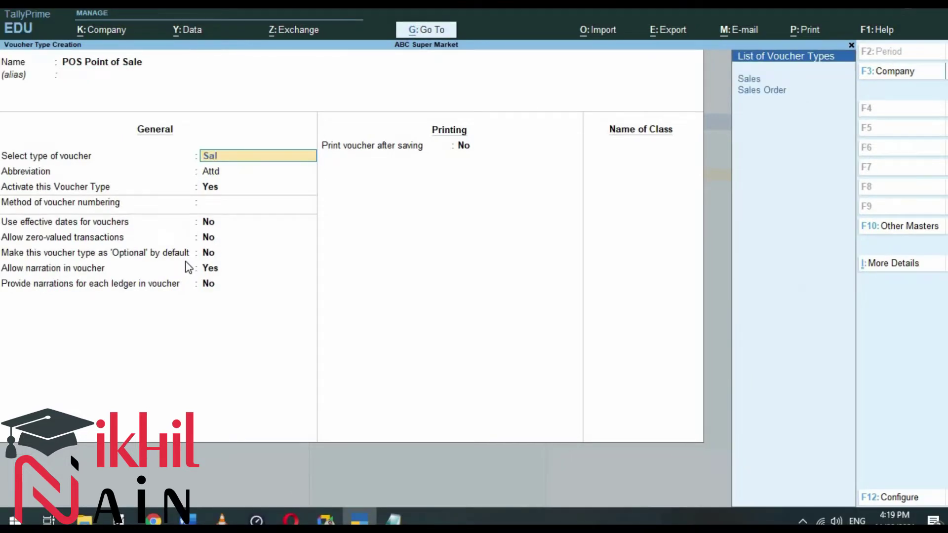
pyautogui.press('Return')
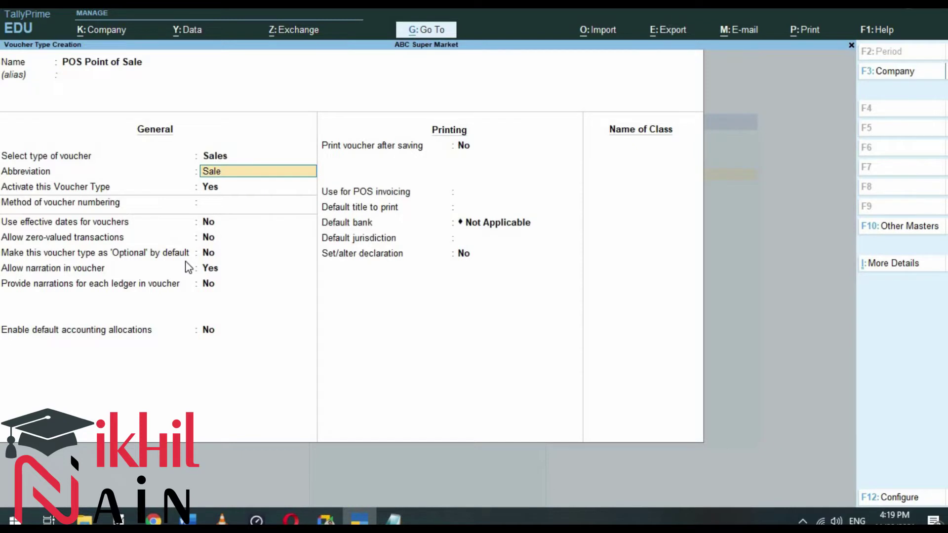
pyautogui.write('POS')
pyautogui.hotkey('alt', 'Tab')
pyautogui.write('Abbrevati')
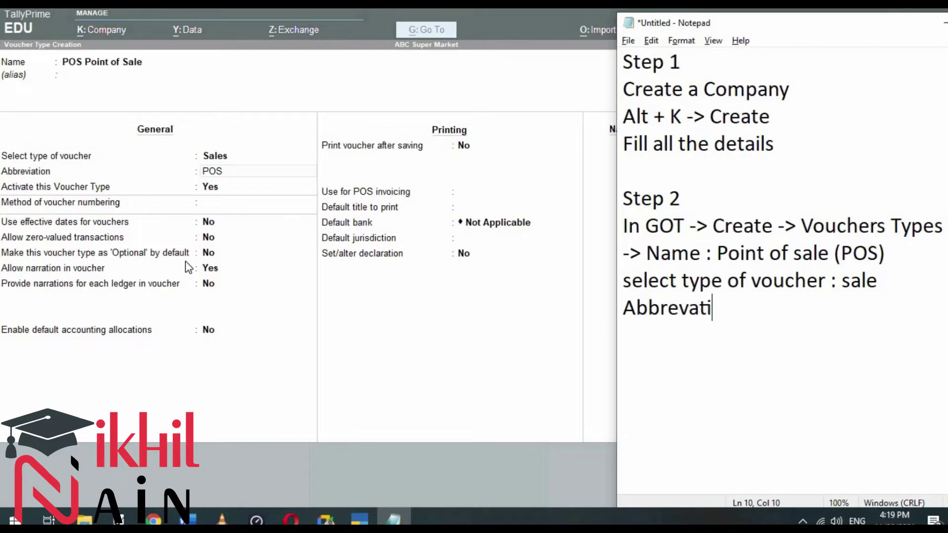
pyautogui.write('on : POS')
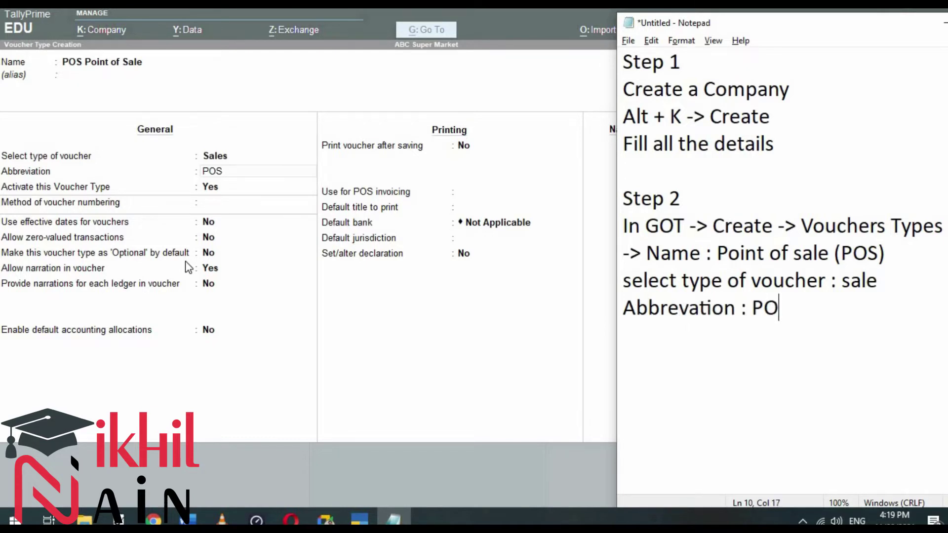
# Step: Accept abbreviation POS in TallyPrime and note 'Activate this Voucher : Yes' in Notepad
pyautogui.press('Return')
pyautogui.hotkey('alt', 'Tab')
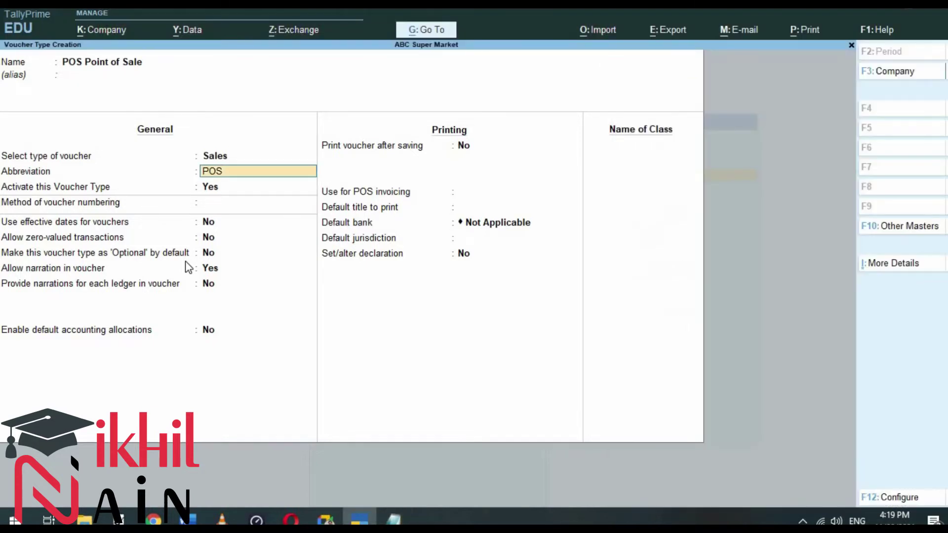
pyautogui.press('Return')
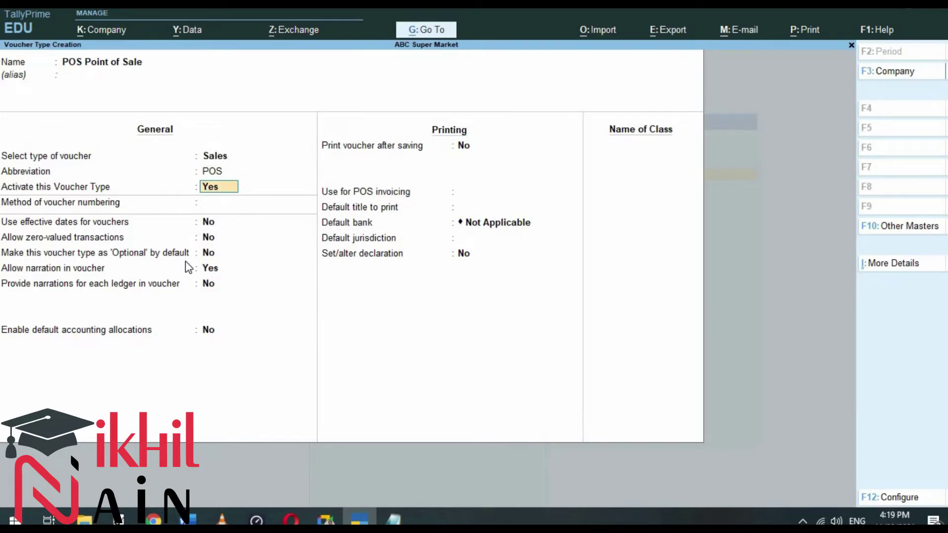
pyautogui.hotkey('alt', 'Tab')
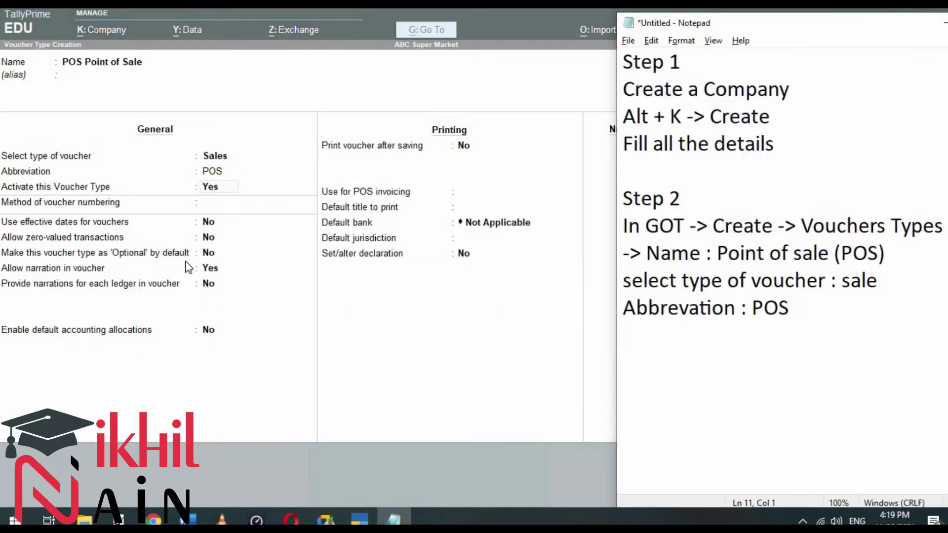
pyautogui.write('Activate ')
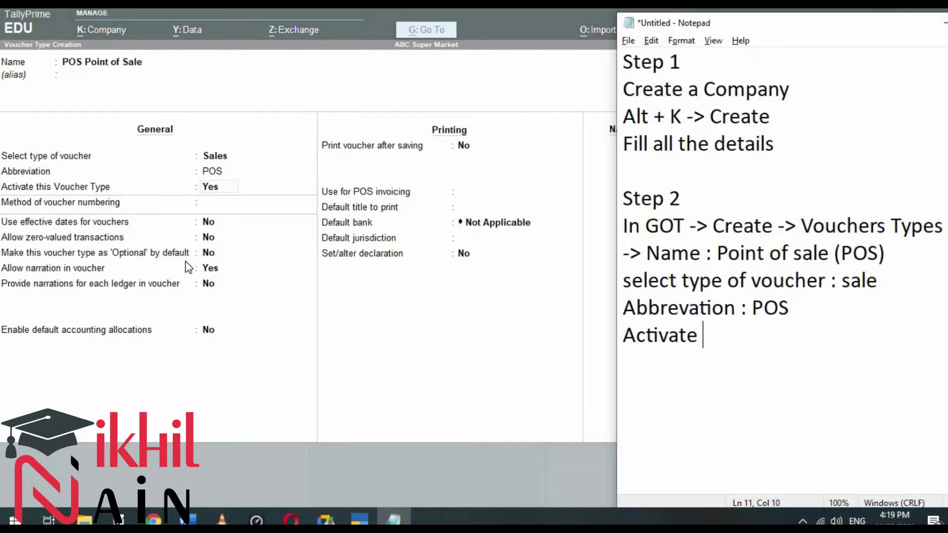
pyautogui.write(':')
pyautogui.press('BackSpace')
pyautogui.press('BackSpace')
pyautogui.write('this Vo')
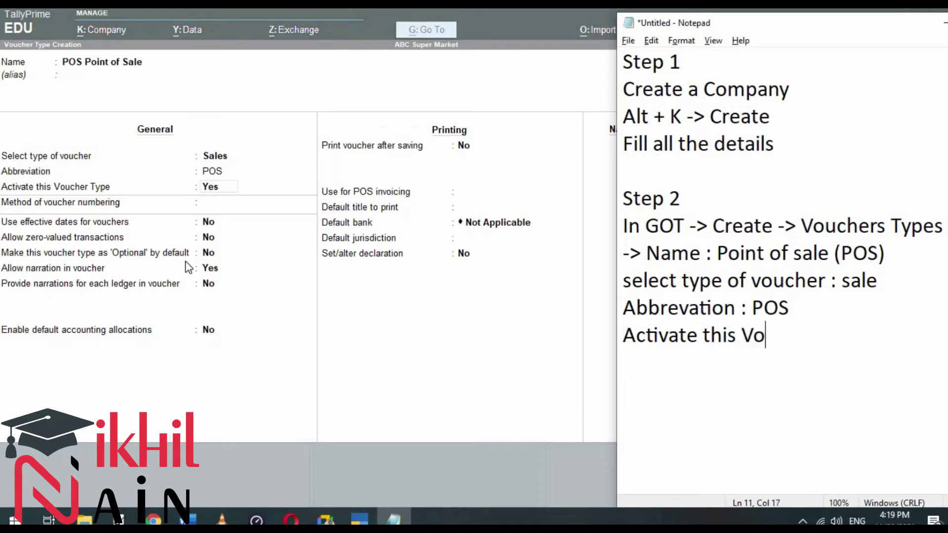
pyautogui.write('ucher : Yes')
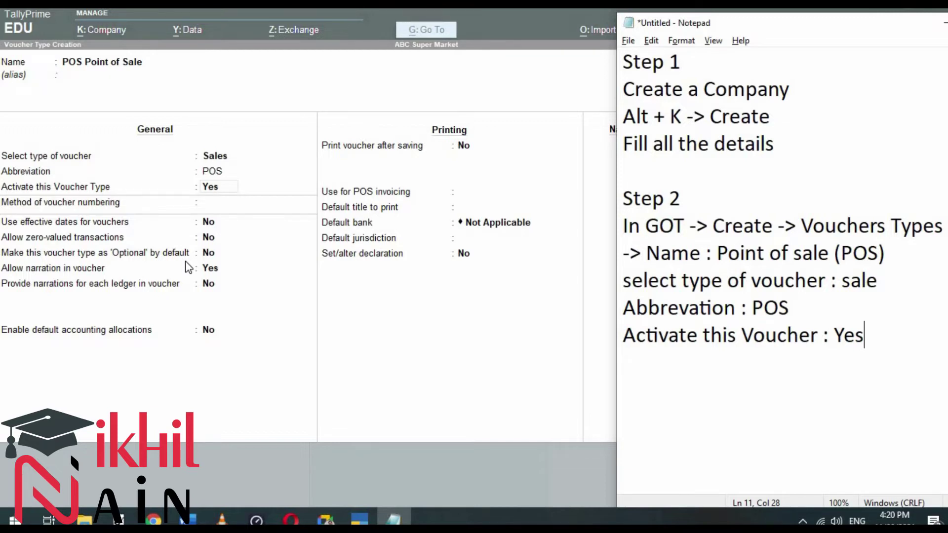
pyautogui.hotkey('alt', 'Tab')
# Step: Keep activation Yes, automatic numbering and default advanced, effective-date and zero-value options
pyautogui.press('Return')
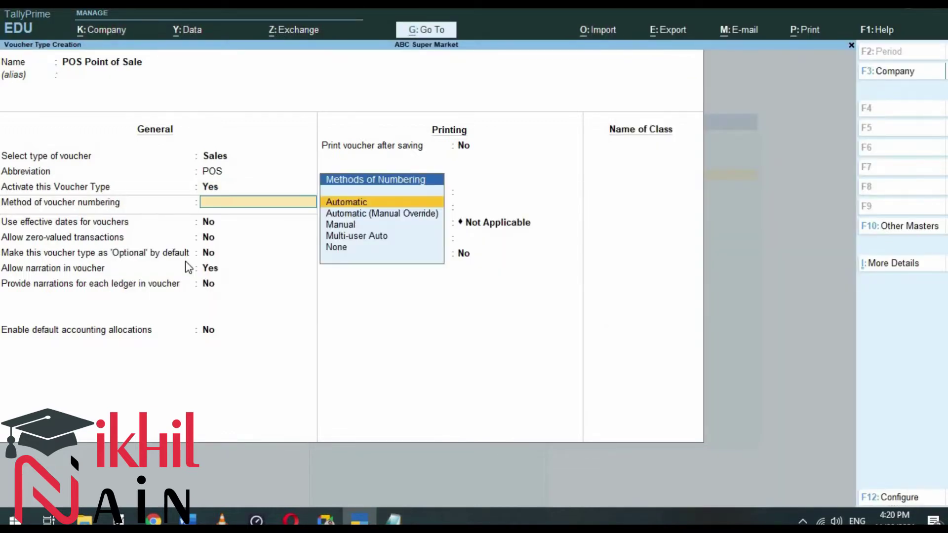
pyautogui.press('Return')
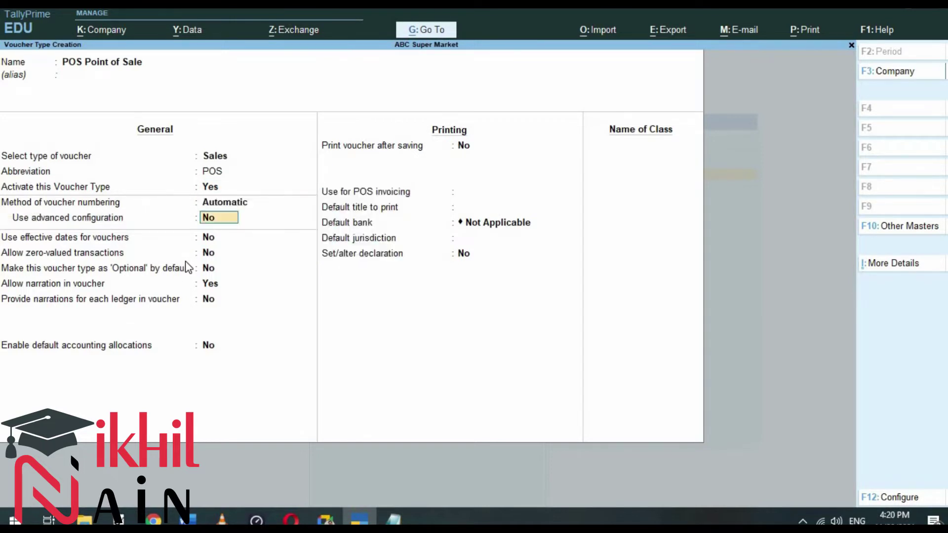
pyautogui.press('Return')
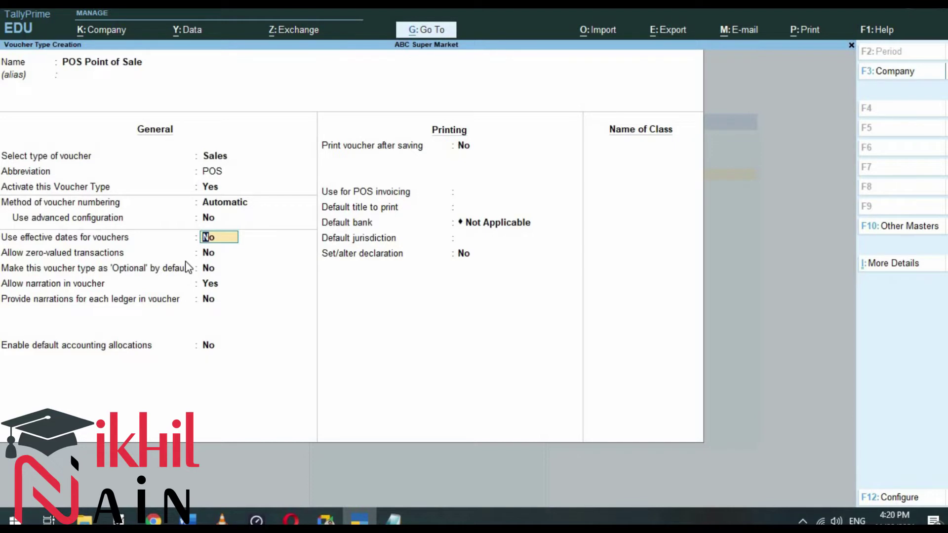
pyautogui.press('Return')
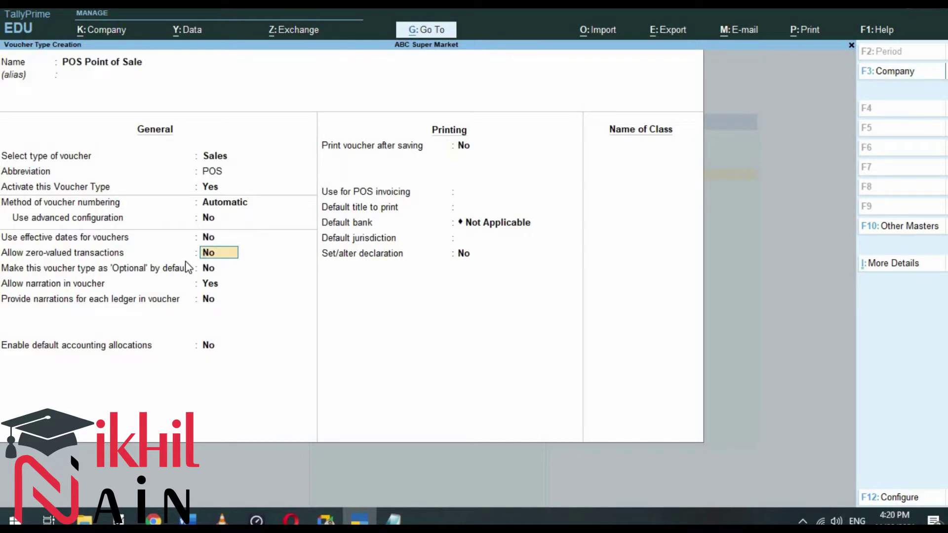
pyautogui.press('Return')
pyautogui.press('Return')
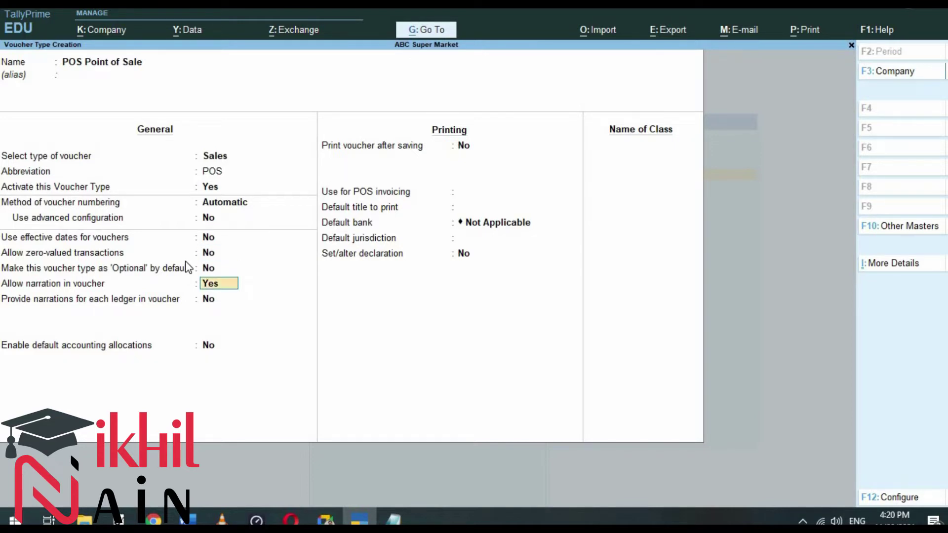
pyautogui.press('Return')
pyautogui.press('Return')
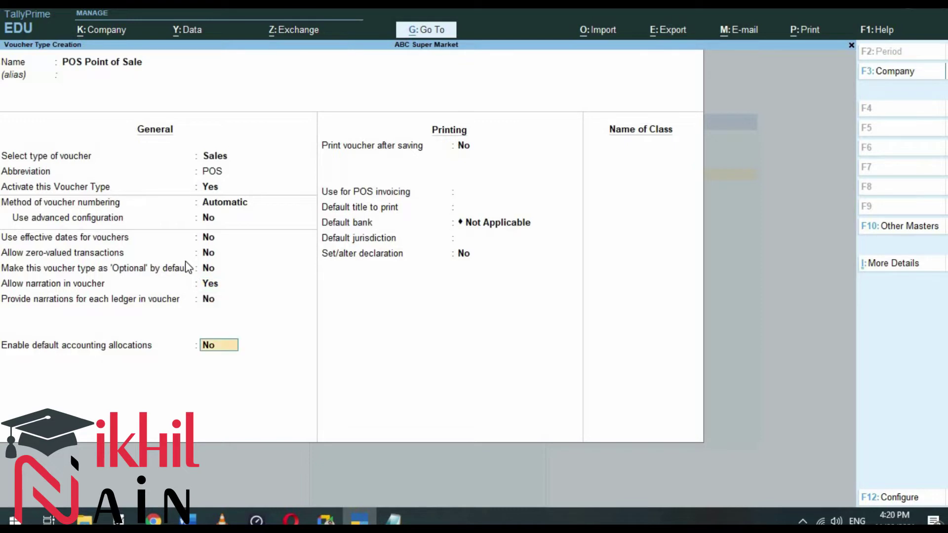
# Step: Note 'Allow narration : Yes' and 'Use POS invoicing : Yes' in Notepad
pyautogui.hotkey('alt', 'Tab')
pyautogui.hotkey('alt', 'Tab')
pyautogui.hotkey('alt', 'Tab')
pyautogui.hotkey('alt', 'shift', 'Tab')
pyautogui.hotkey('alt', 'shift', 'Tab')
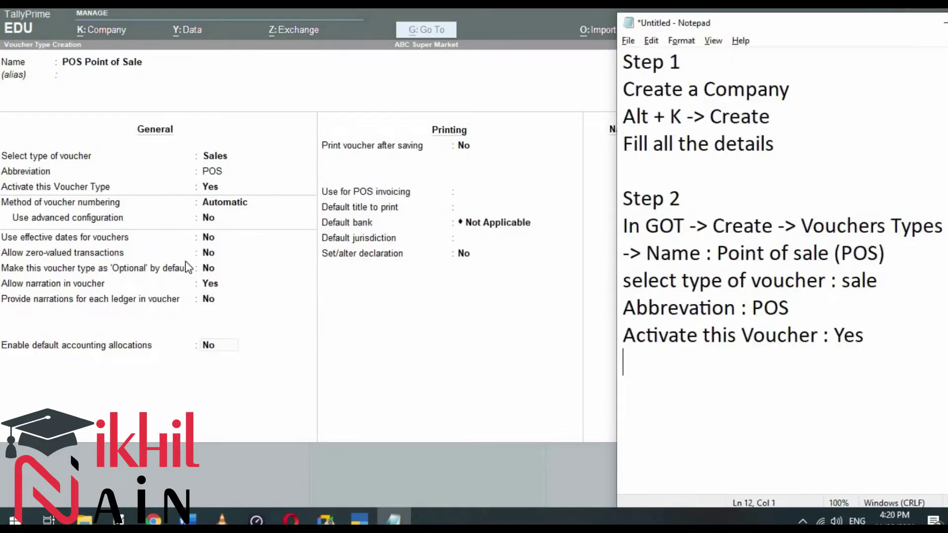
pyautogui.write('Allow nar')
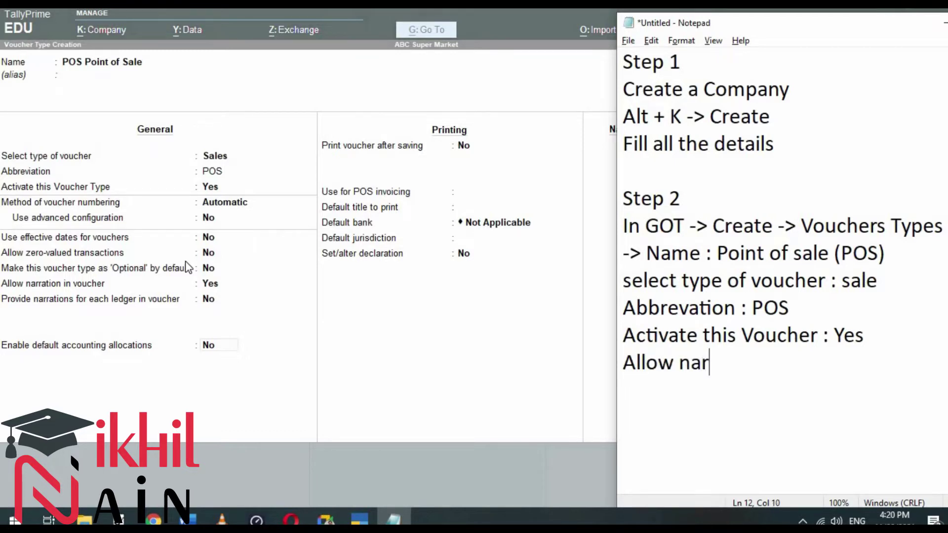
pyautogui.write('ration : Yes')
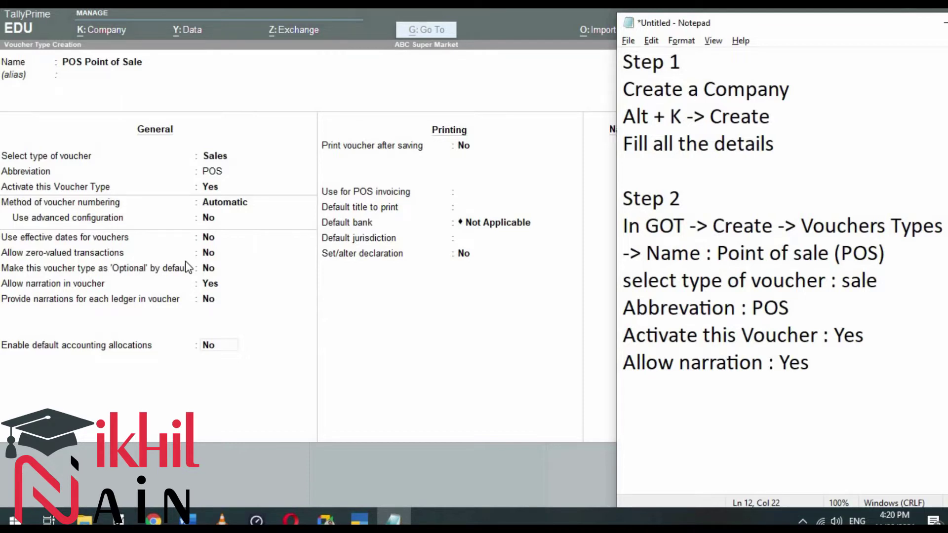
pyautogui.press('Return')
pyautogui.write('Use ')
pyautogui.write('POS in')
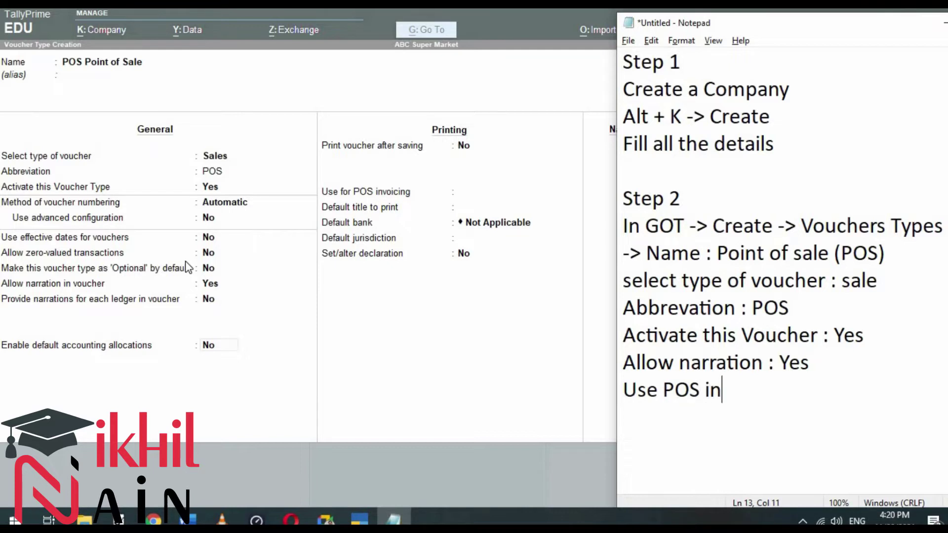
pyautogui.write('voicing : Yes')
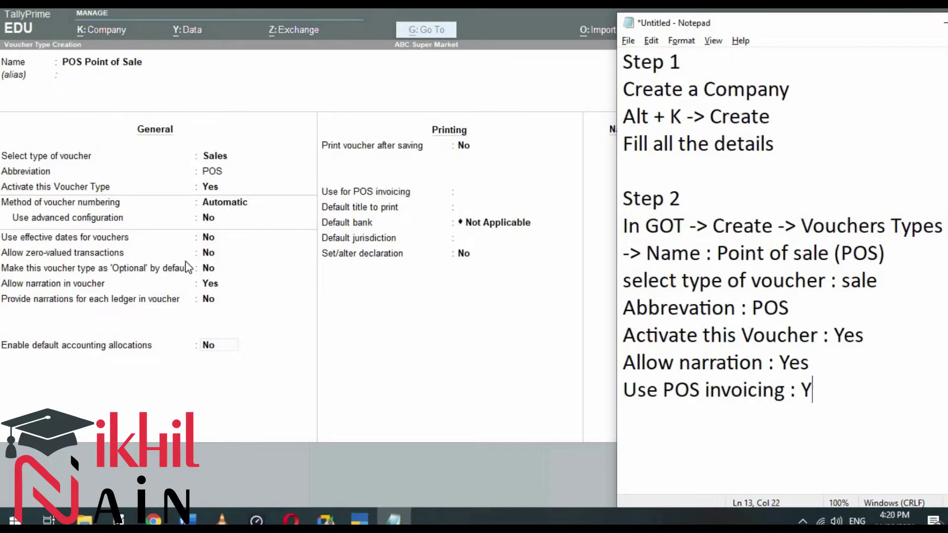
pyautogui.press('Return')
pyautogui.hotkey('alt', 'Tab')
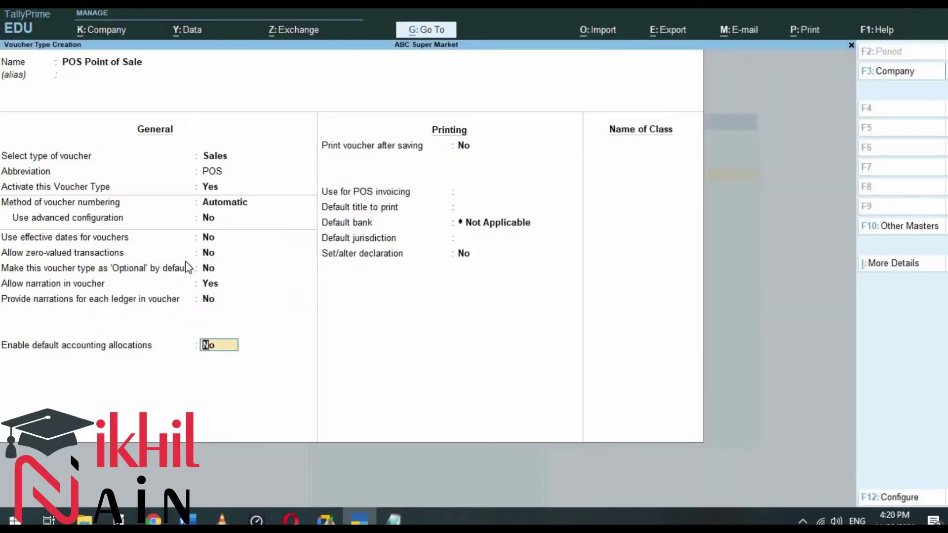
# Step: Turn on POS invoicing with first print message '!!! Thanking You !!!'
pyautogui.press('Return')
pyautogui.press('Return')
pyautogui.write('yes')
pyautogui.press('Return')
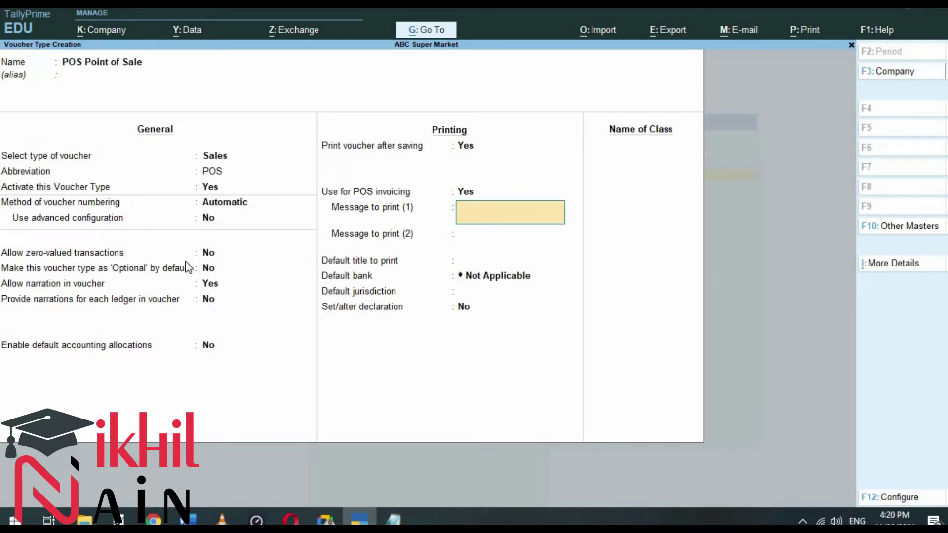
pyautogui.write('!!! Thanking You !!!')
pyautogui.press('Return')
# Step: Set second message '**** Visit AGain ****', keep bank and jurisdiction defaults, and answer Yes to Set/alter declaration
pyautogui.write('***')
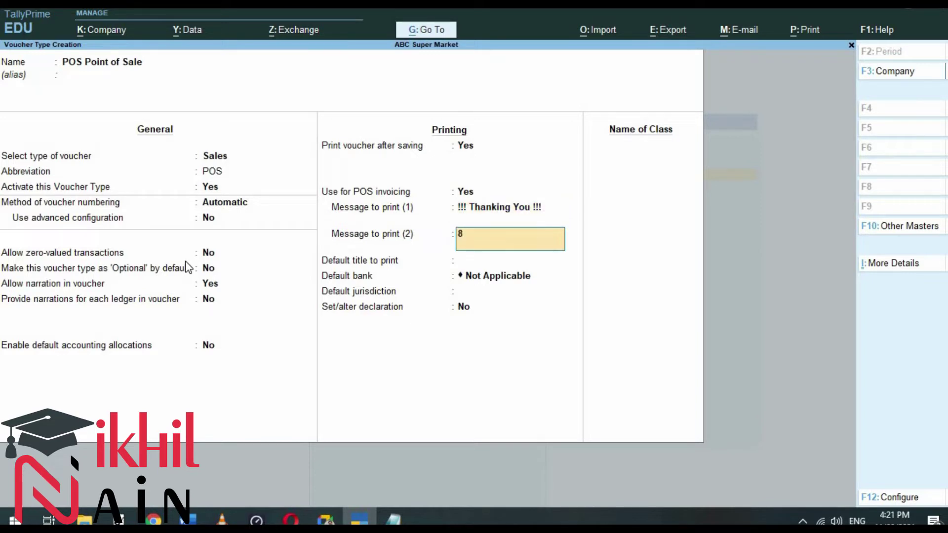
pyautogui.press('BackSpace')
pyautogui.press('BackSpace')
pyautogui.press('BackSpace')
pyautogui.write('**** Visit AGain')
pyautogui.press('Return')
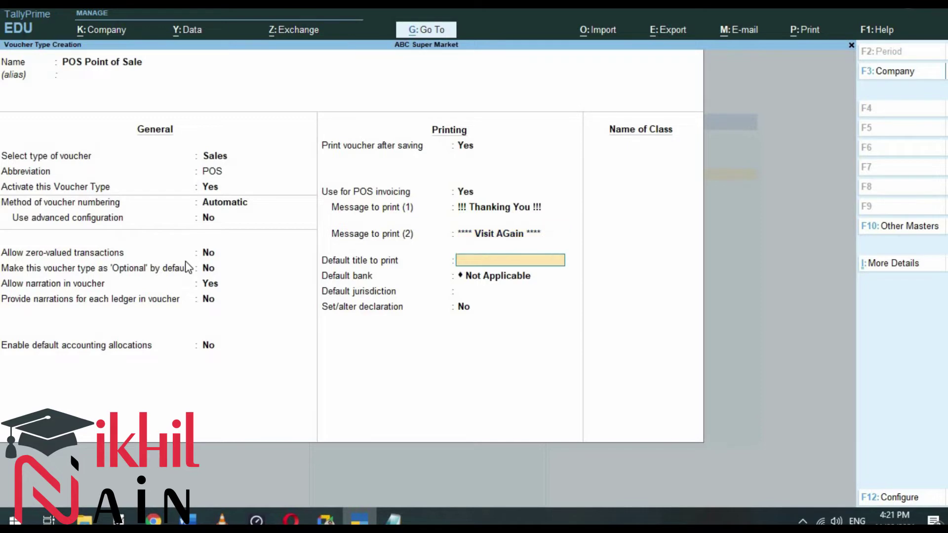
pyautogui.press('Return')
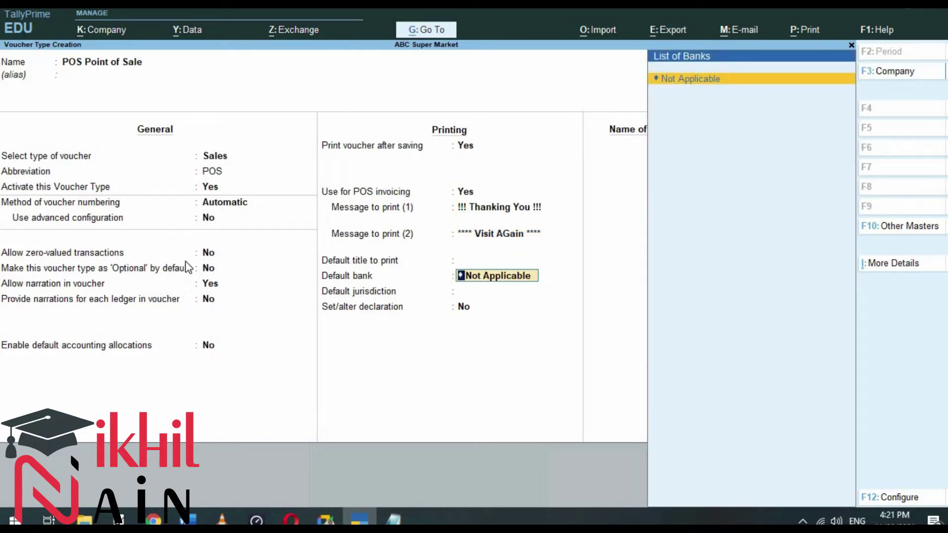
pyautogui.press('Return')
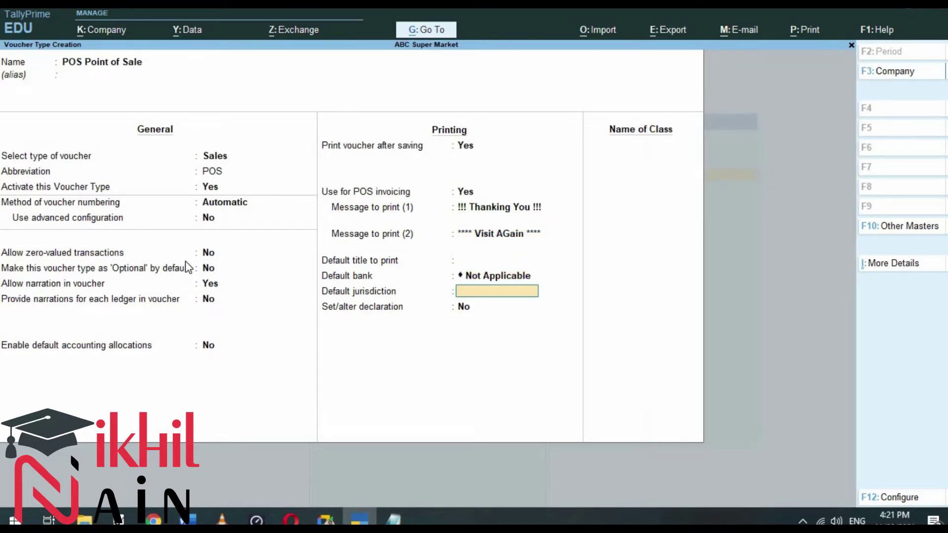
pyautogui.press('Return')
pyautogui.write('yes')
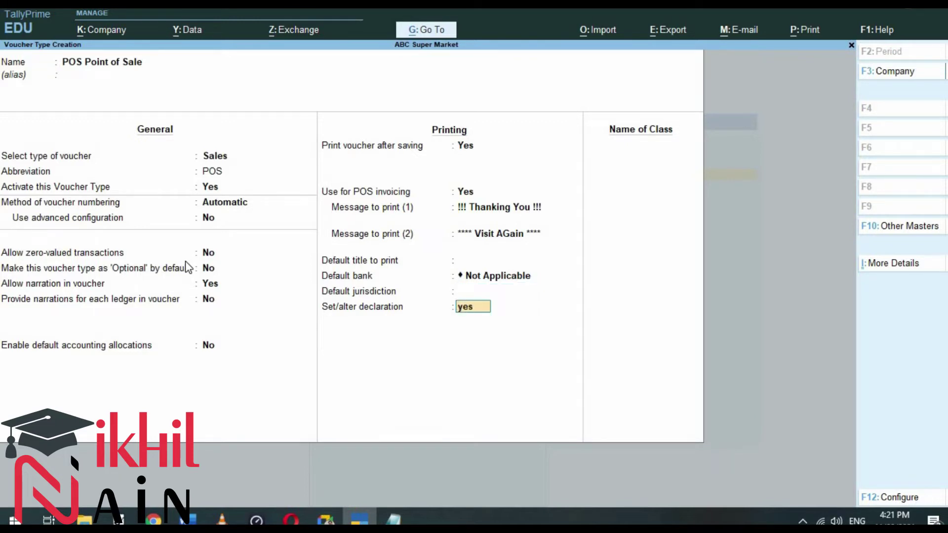
pyautogui.hotkey('alt', 'Tab')
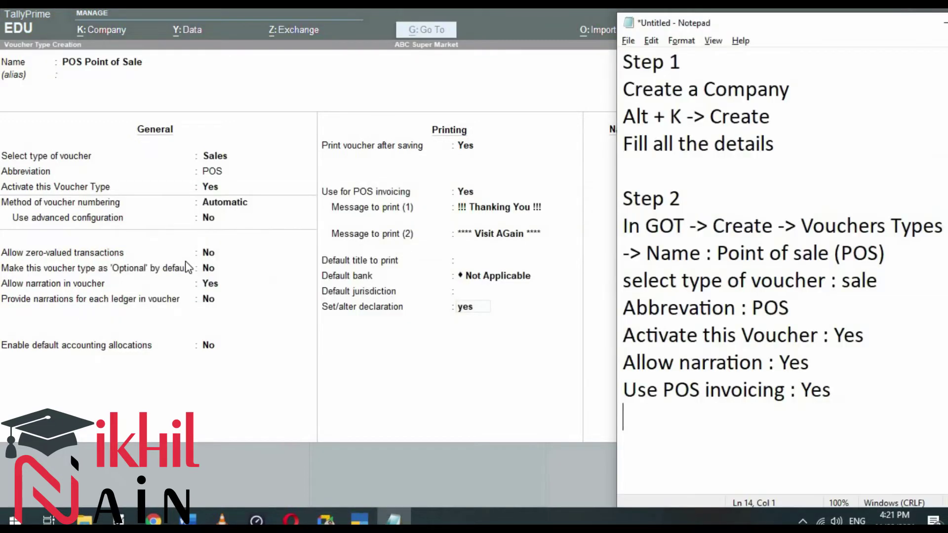
# Step: Write the first print message note 'message Print 1 : !! Thanking You !!'
pyautogui.write('Print 1 :')
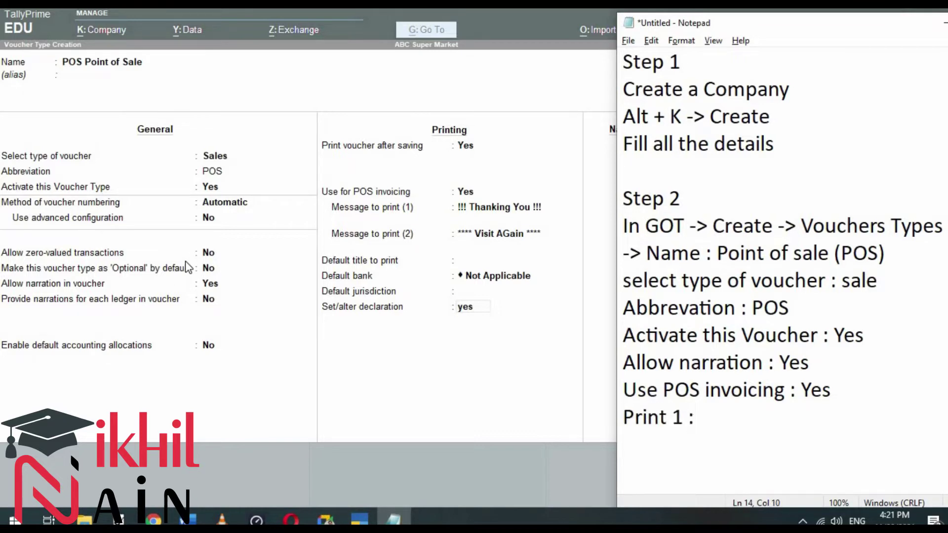
pyautogui.press('Home')
pyautogui.write('message')
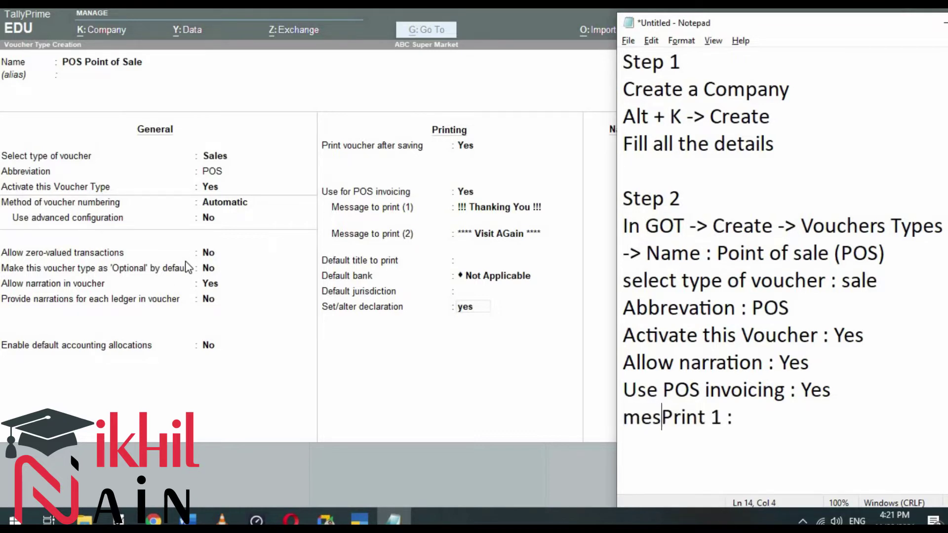
pyautogui.press('End')
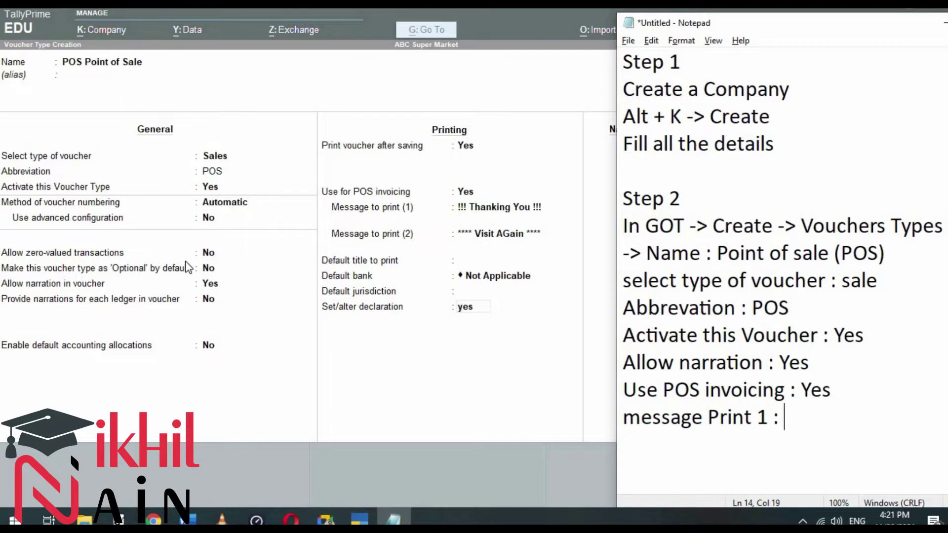
pyautogui.write('!! Thanking Yiou')
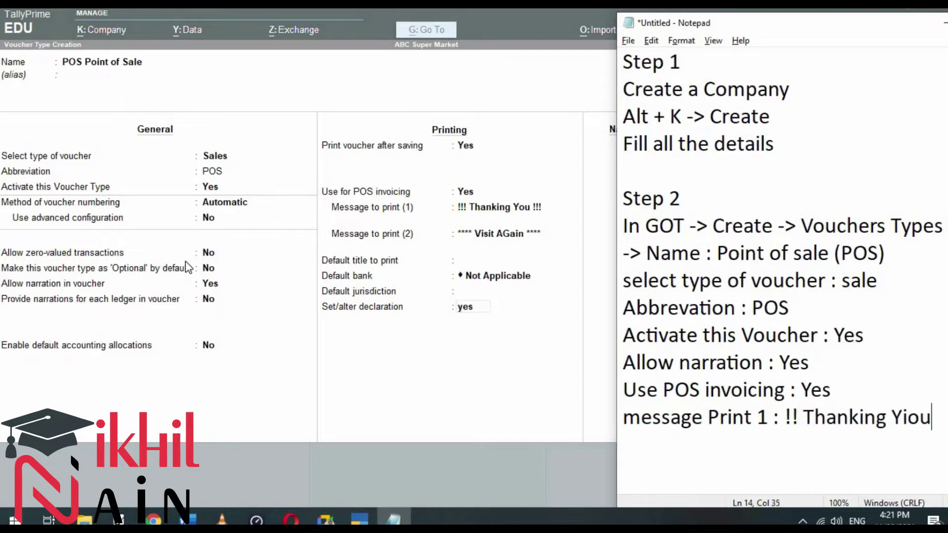
pyautogui.press('BackSpace')
pyautogui.press('BackSpace')
pyautogui.press('BackSpace')
pyautogui.write('ou !!')
pyautogui.press('Return')
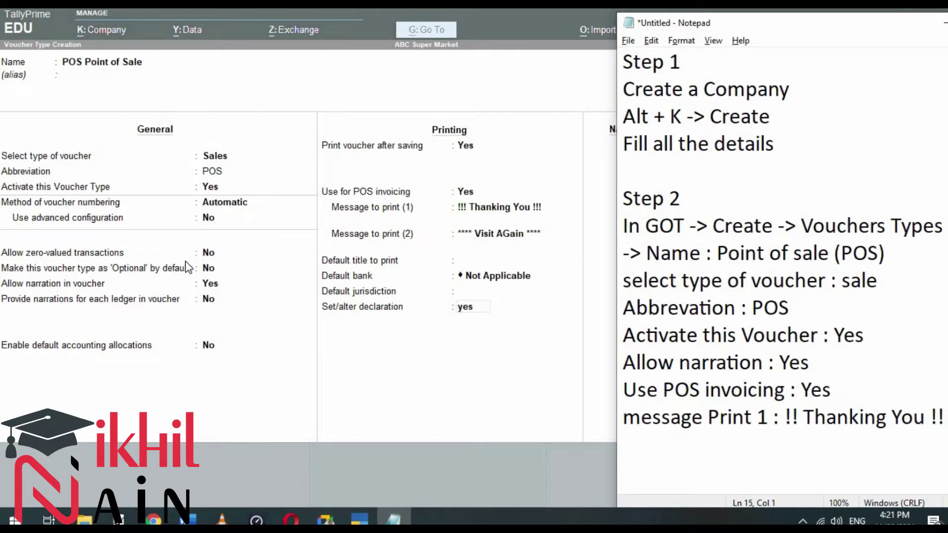
# Step: Add the lines 'Message print 2 : *** Visit Again ***' and 'Set Alter declaration :'
pyautogui.write('Message')
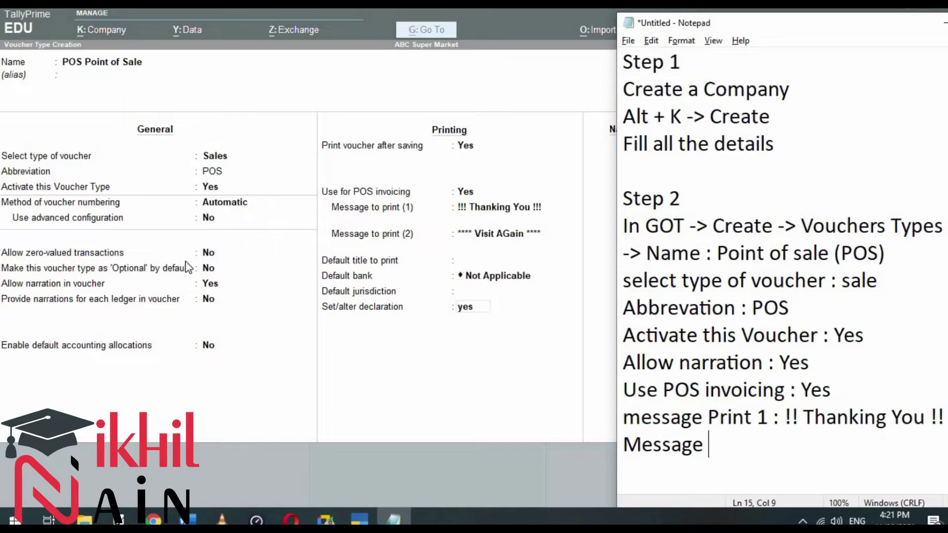
pyautogui.write(' print 2')
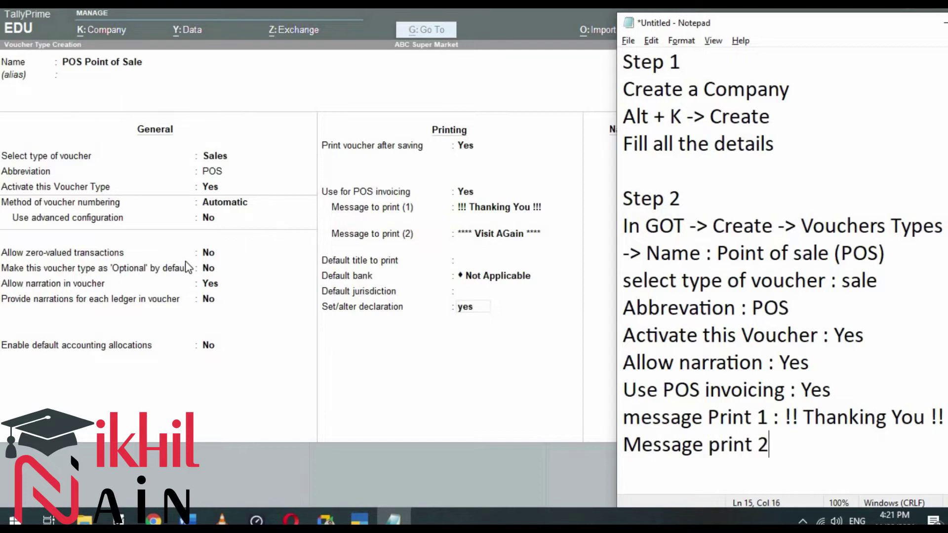
pyautogui.write(' : *** Visit ')
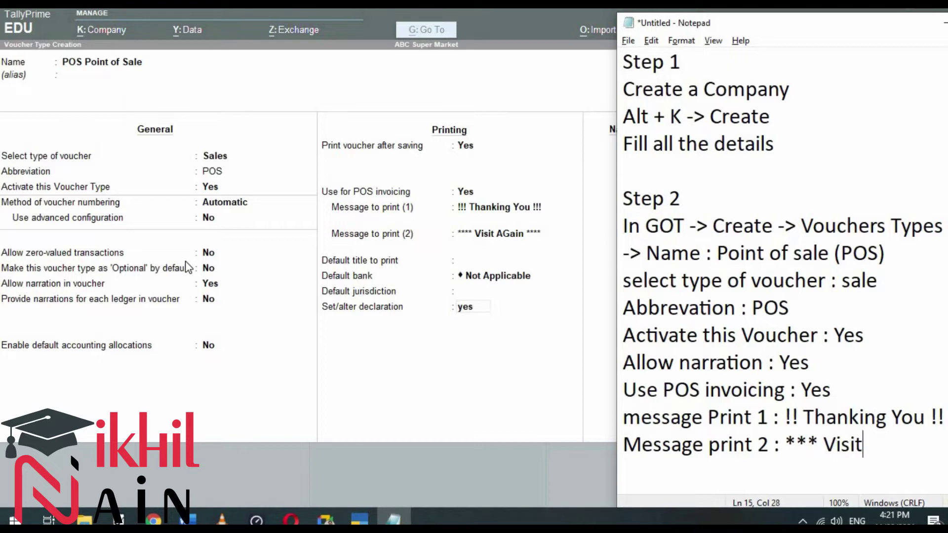
pyautogui.write('Again')
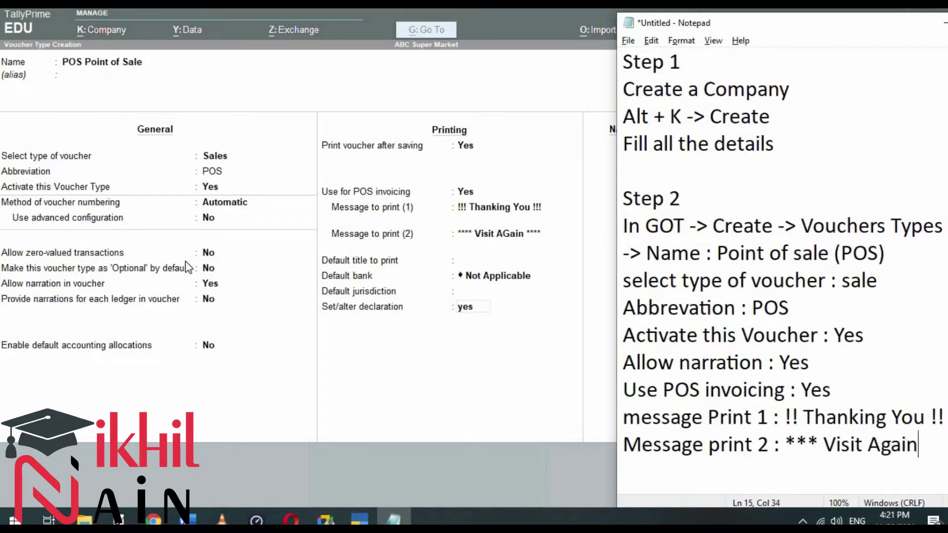
pyautogui.write(' ***')
pyautogui.press('Return')
pyautogui.write('Set Alter')
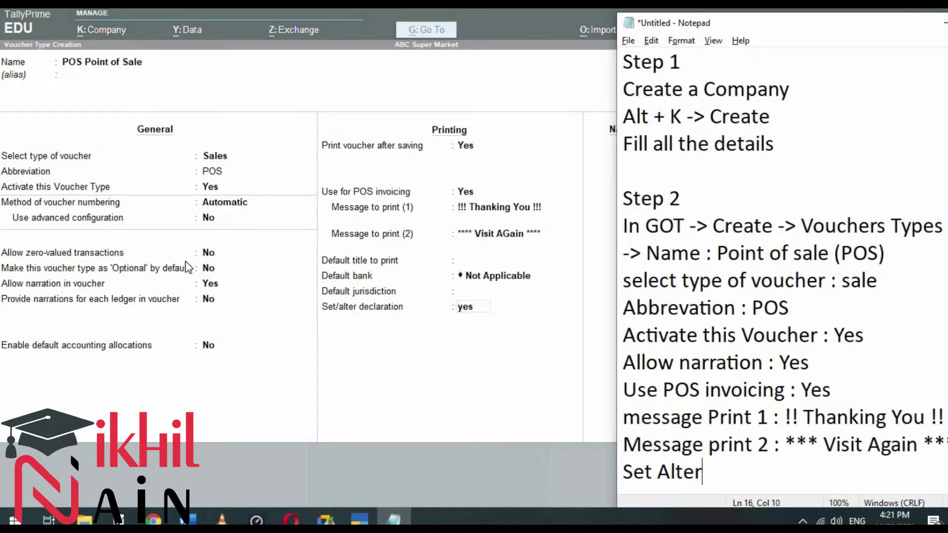
pyautogui.write(' declaration :')
pyautogui.hotkey('alt', 'Tab')
pyautogui.hotkey('alt', 'Tab')
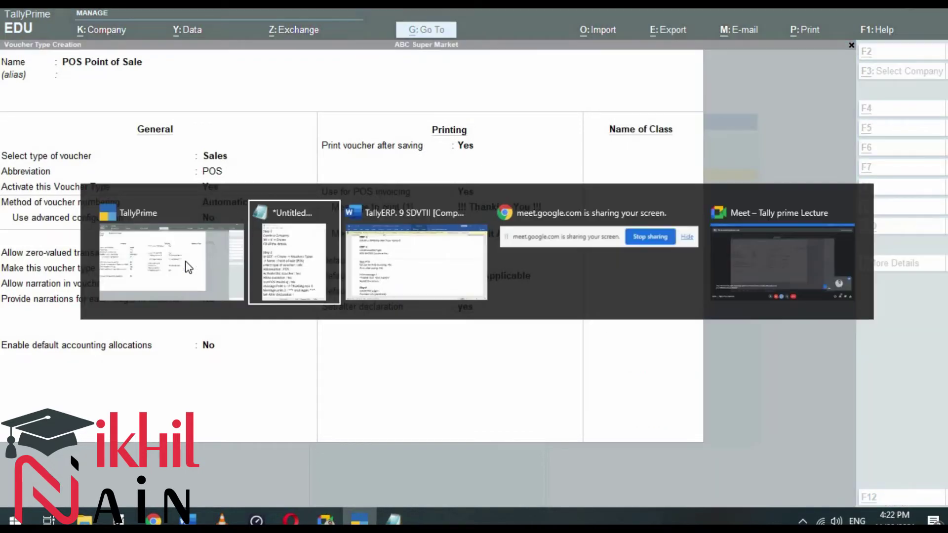
# Step: Set Alter declaration to yes and append 'The exchange offer is from 1pm to 3pm' to the POS declaration
pyautogui.write('yes')
pyautogui.press('Return')
pyautogui.hotkey('alt', 'Tab')
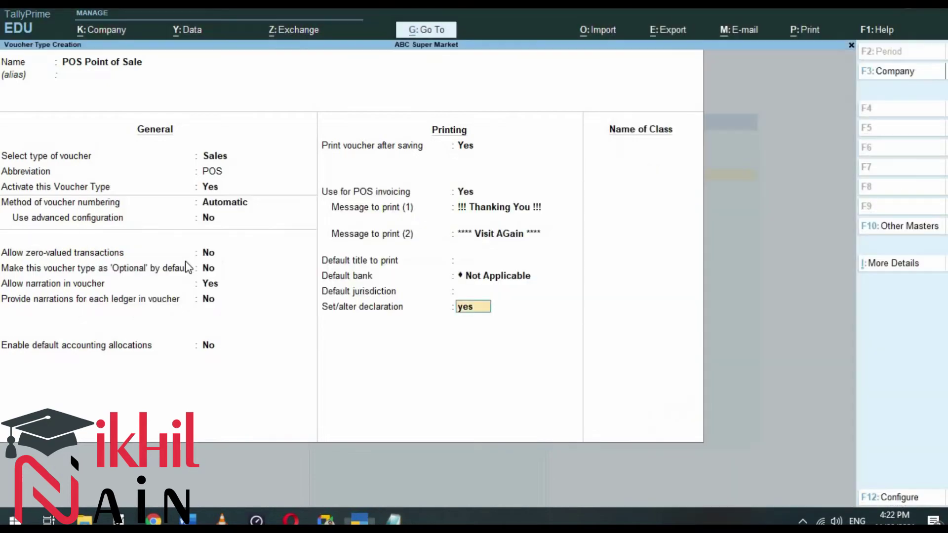
pyautogui.press('Return')
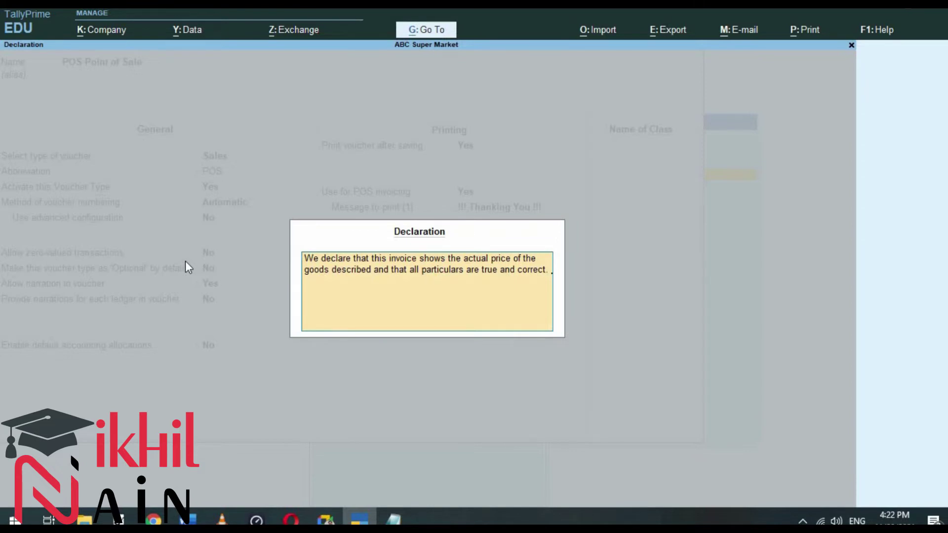
pyautogui.press('Return')
pyautogui.write('The exchange')
pyautogui.write('ffer is from 1pm to 3pm.')
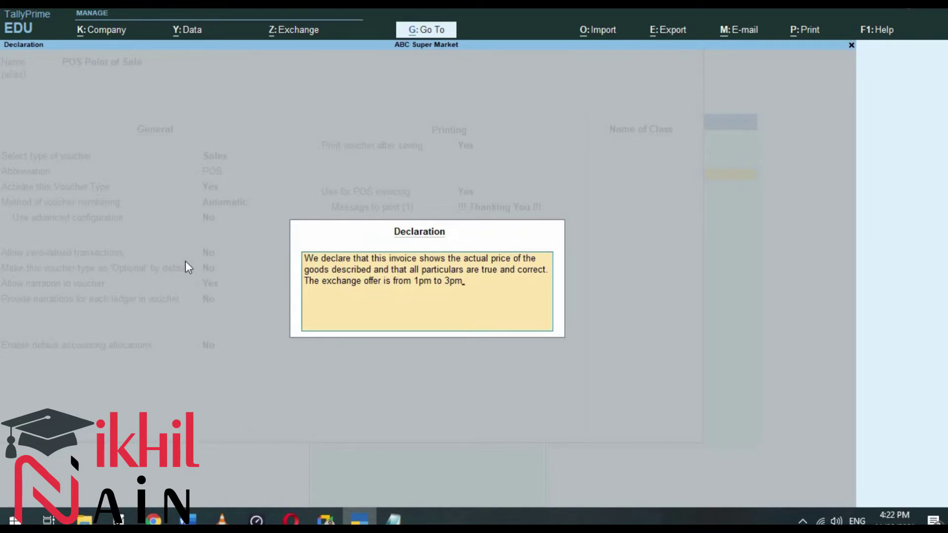
pyautogui.hotkey('alt', 'Tab')
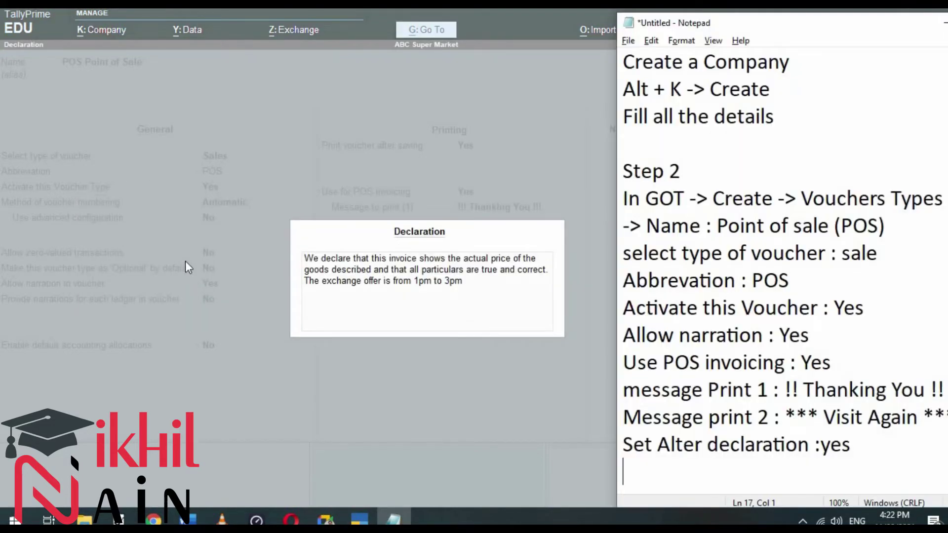
# Step: Note the 'Declaration : we declare that this invo…' wording in Notepad and accept TallyPrime's declaration box
pyautogui.write('Declara')
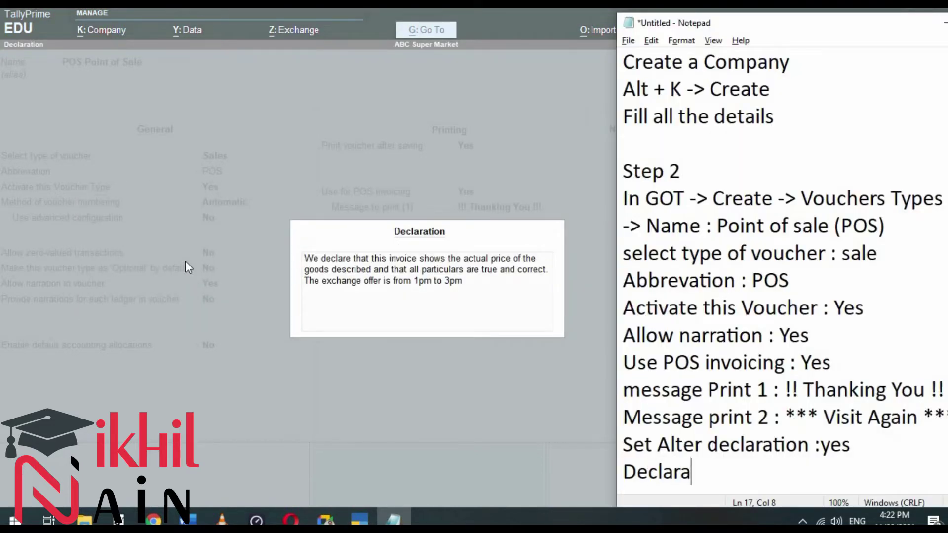
pyautogui.write('tion : ')
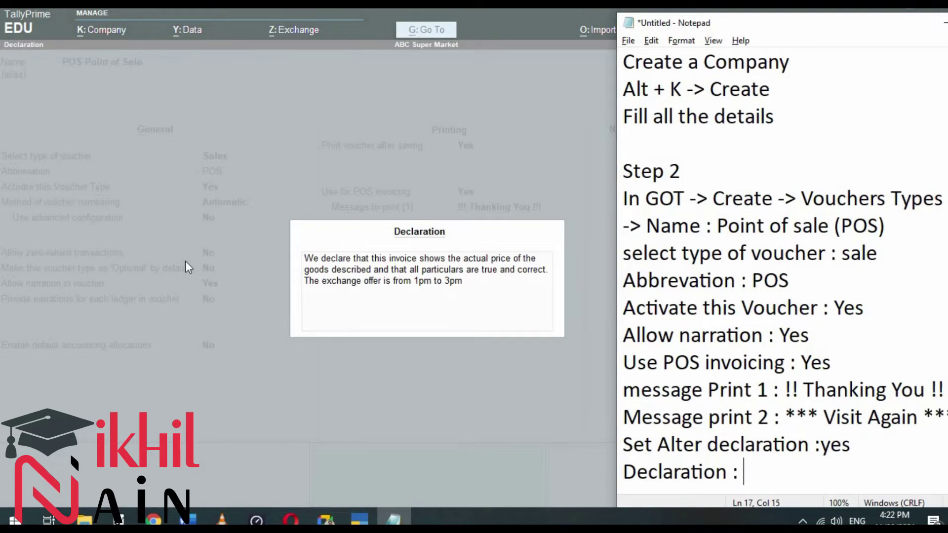
pyautogui.write('we declare ')
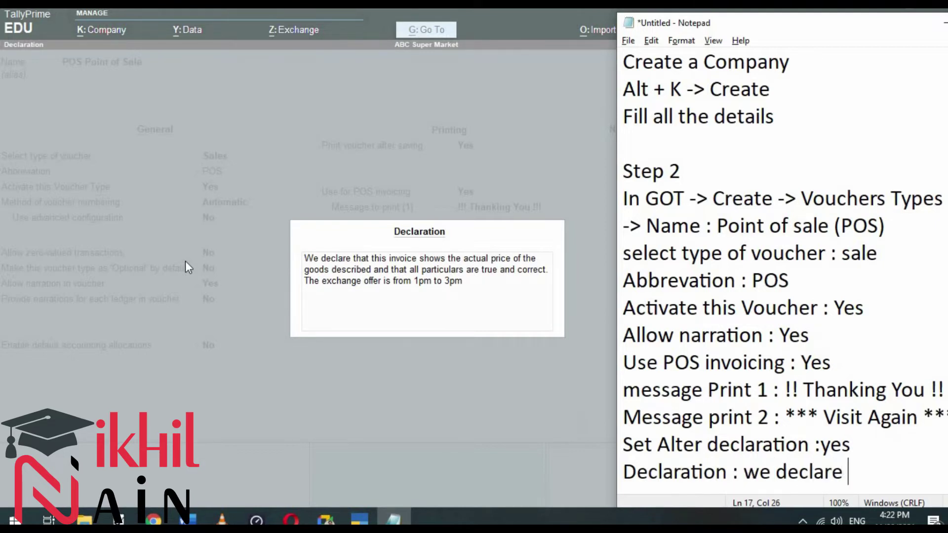
pyautogui.write('that th')
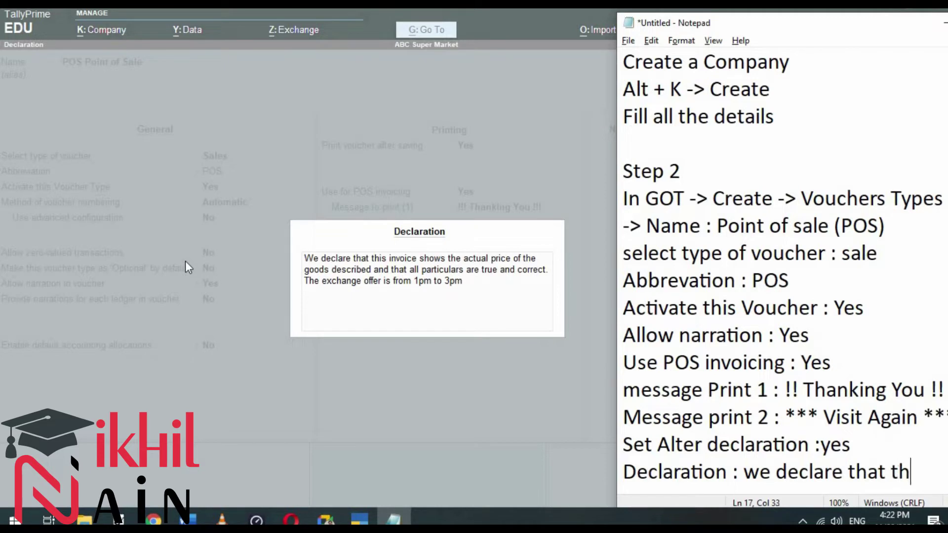
pyautogui.write('is invo')
pyautogui.moveTo(728, 23); pyautogui.dragTo(654, 19)
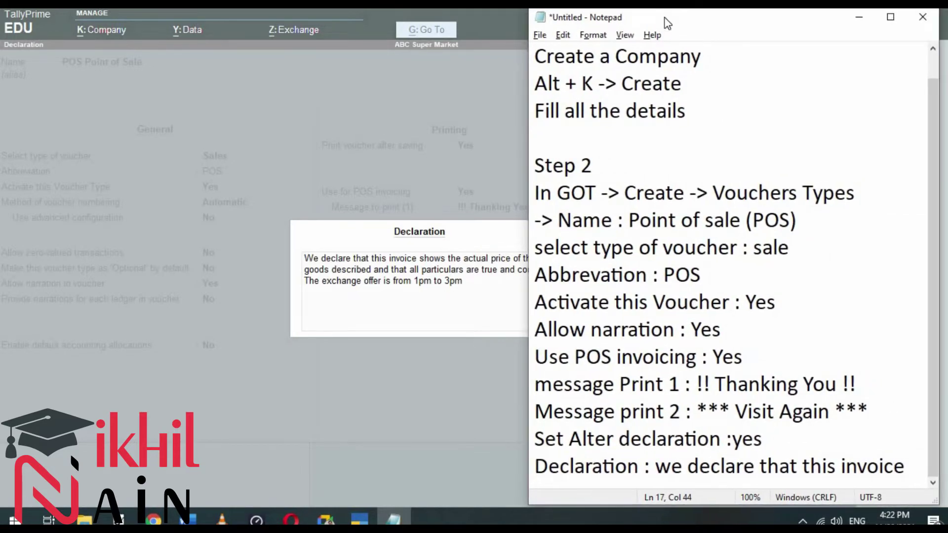
pyautogui.hotkey('alt', 'Tab')
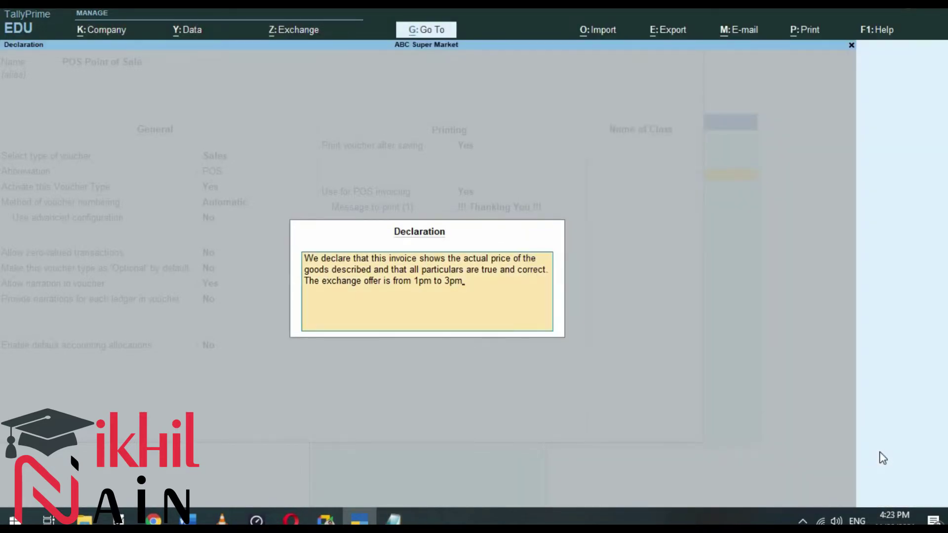
pyautogui.hotkey('alt', 'Tab')
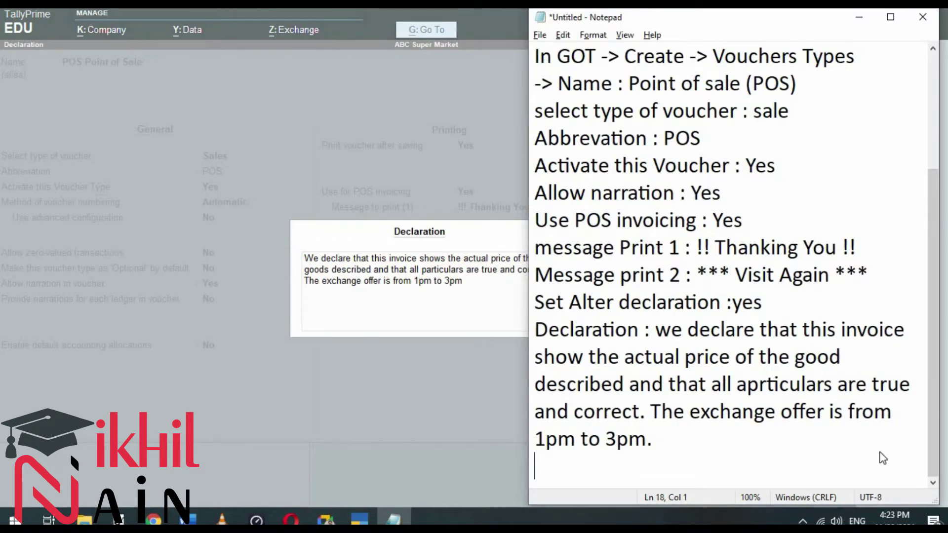
pyautogui.hotkey('alt', 'Tab')
pyautogui.press('Return')
pyautogui.press('Return')
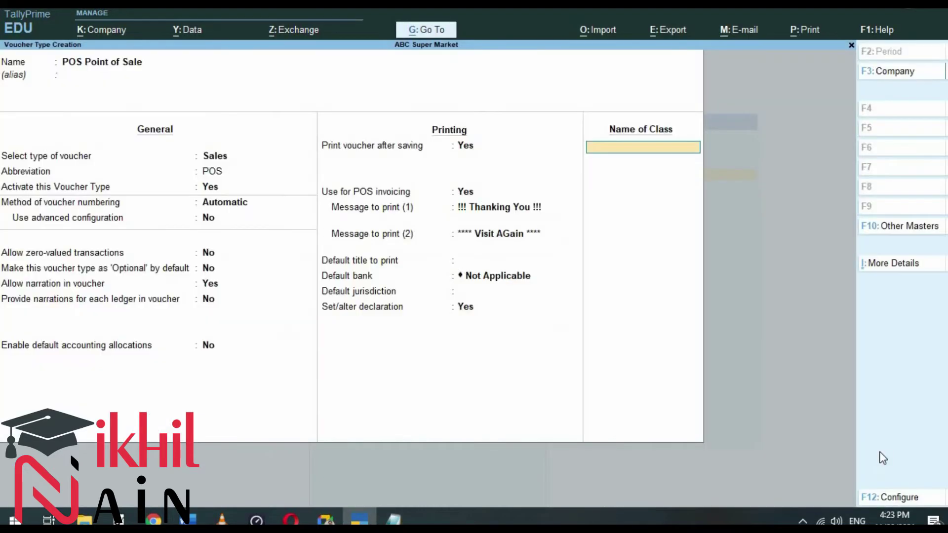
# Step: Accept the POS Point of Sale voucher type and exit the blank form to the List of Masters
pyautogui.press('Return')
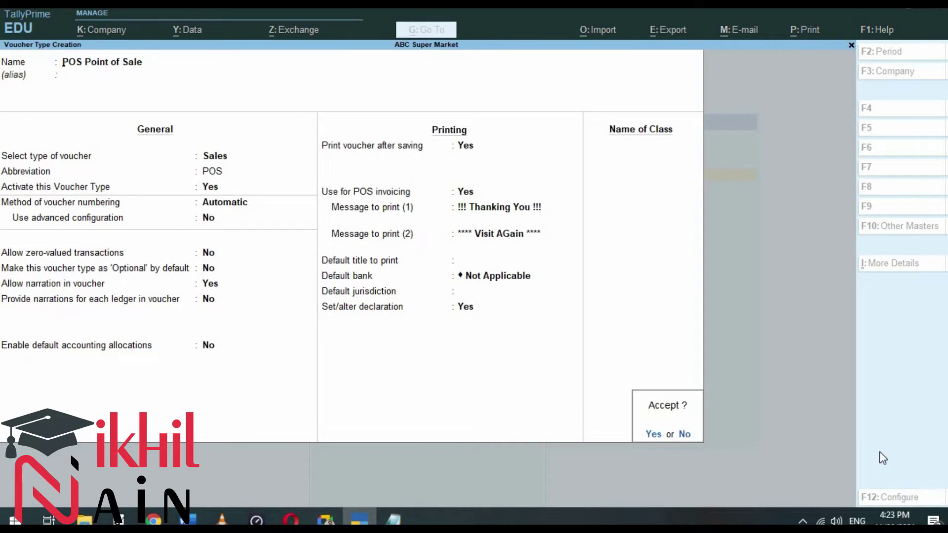
pyautogui.press('Return')
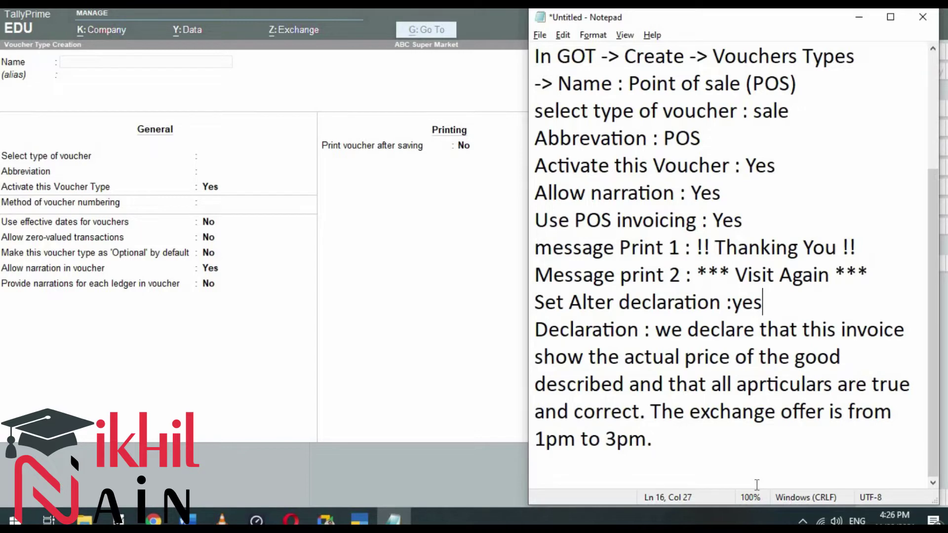
pyautogui.hotkey('alt', 'Tab')
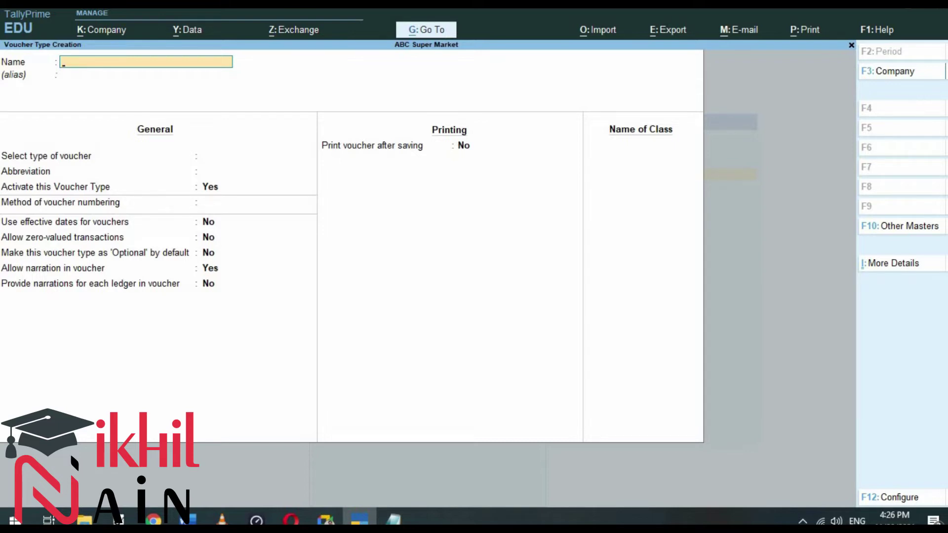
pyautogui.hotkey('ctrl', 'q')
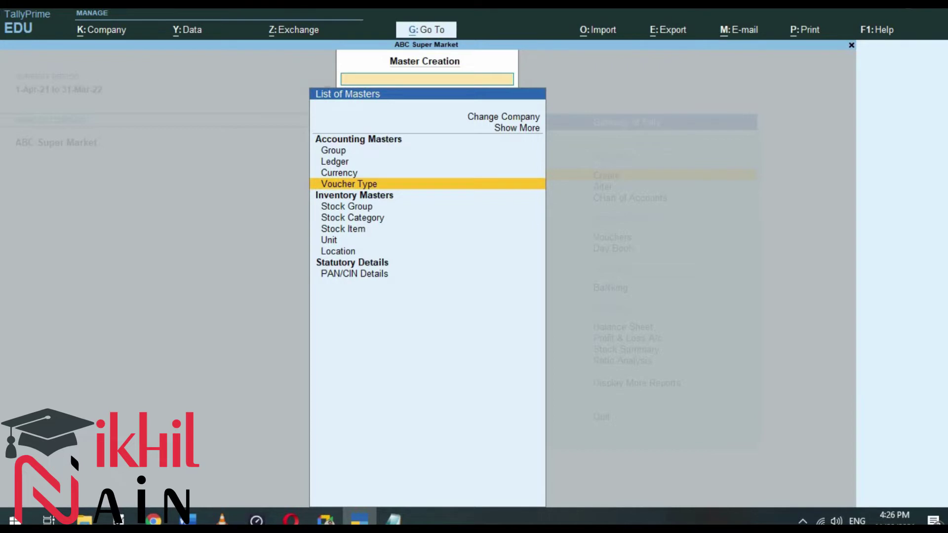
pyautogui.hotkey('alt', 'Tab')
pyautogui.hotkey('alt', 'Tab')
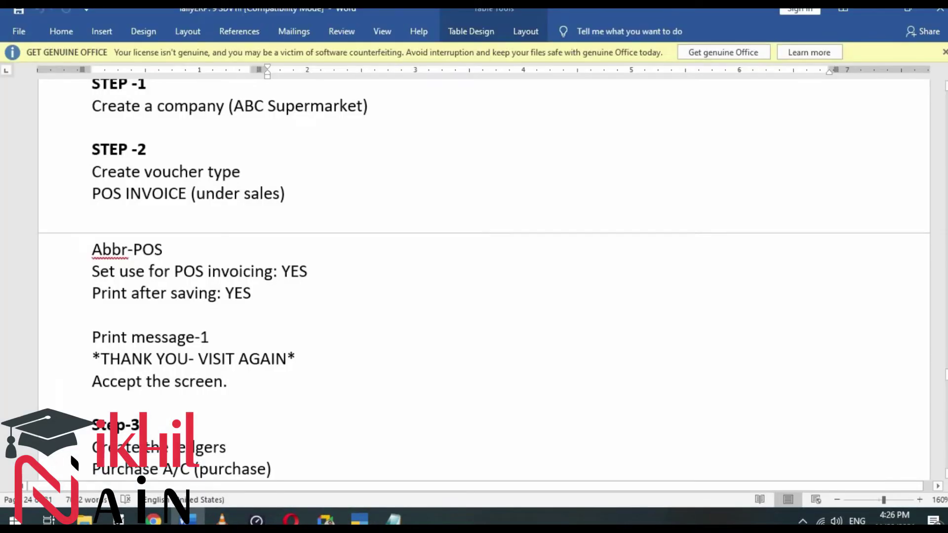
pyautogui.scroll(-2, 259, 368)
pyautogui.scroll(-5, 259, 368)
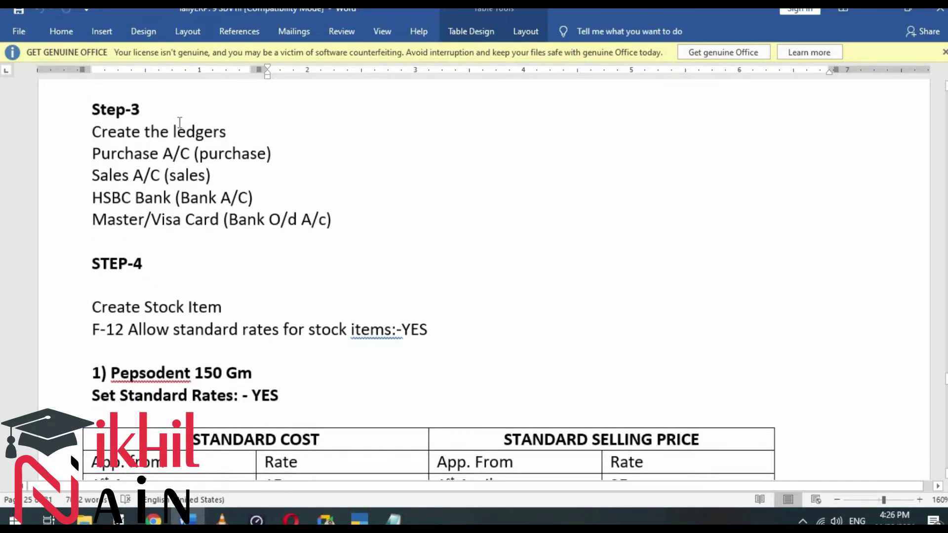
pyautogui.hotkey('alt', 'Tab')
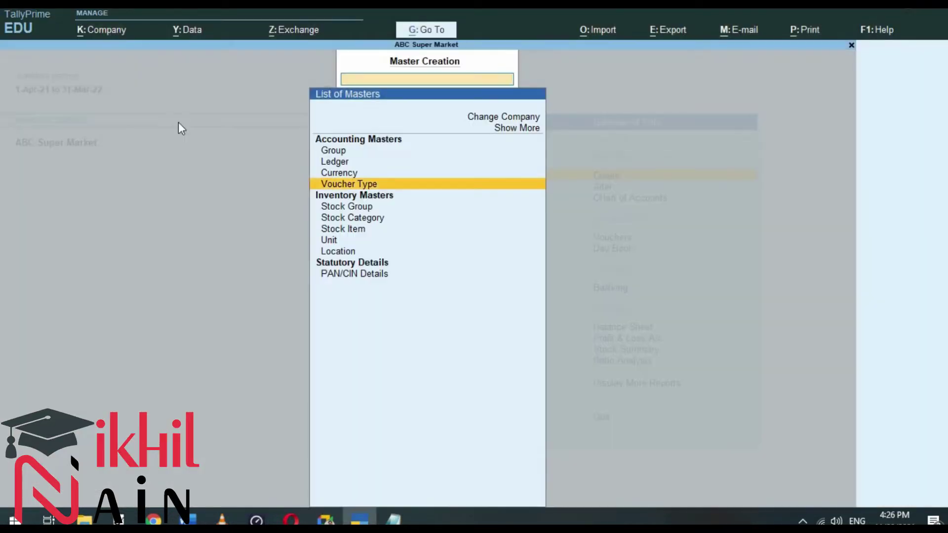
pyautogui.press('Up')
pyautogui.press('Up')
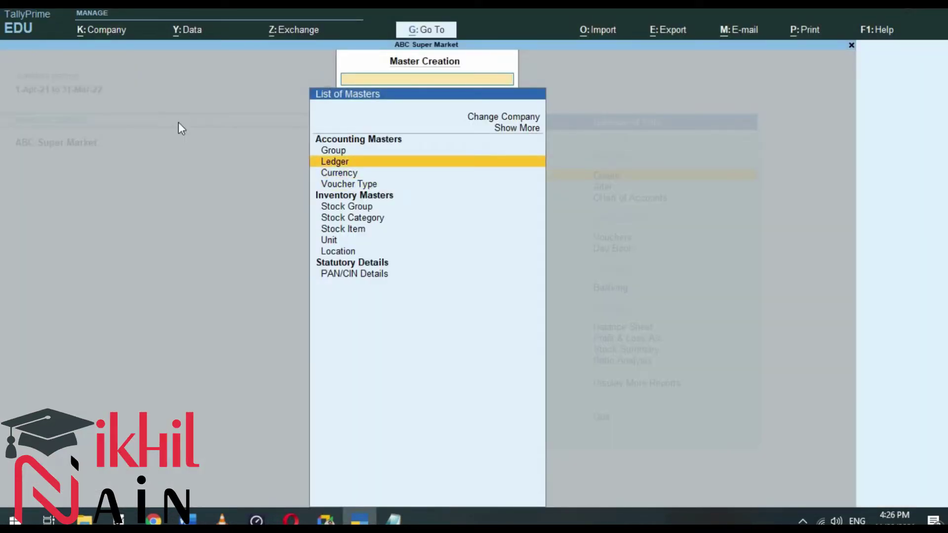
# Step: Open the Ledger Creation form and move to a blank line in the Notepad notes
pyautogui.press('Return')
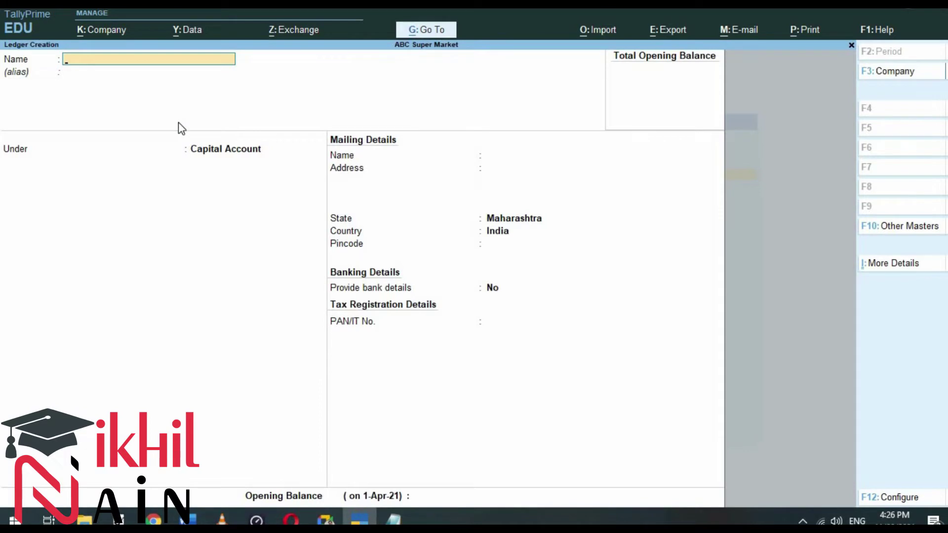
pyautogui.hotkey('alt', 'Tab')
pyautogui.hotkey('alt', 'Tab')
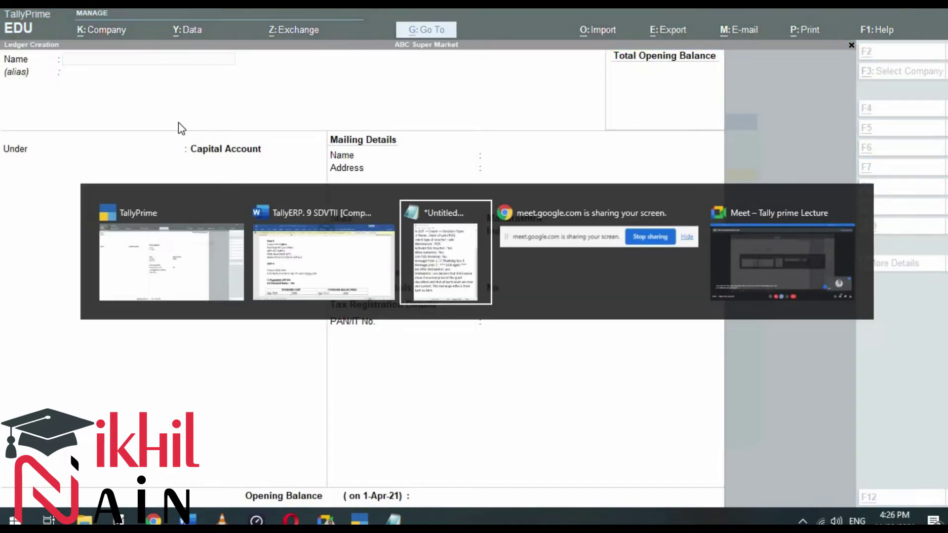
pyautogui.press('Down')
pyautogui.press('Down')
pyautogui.press('Down')
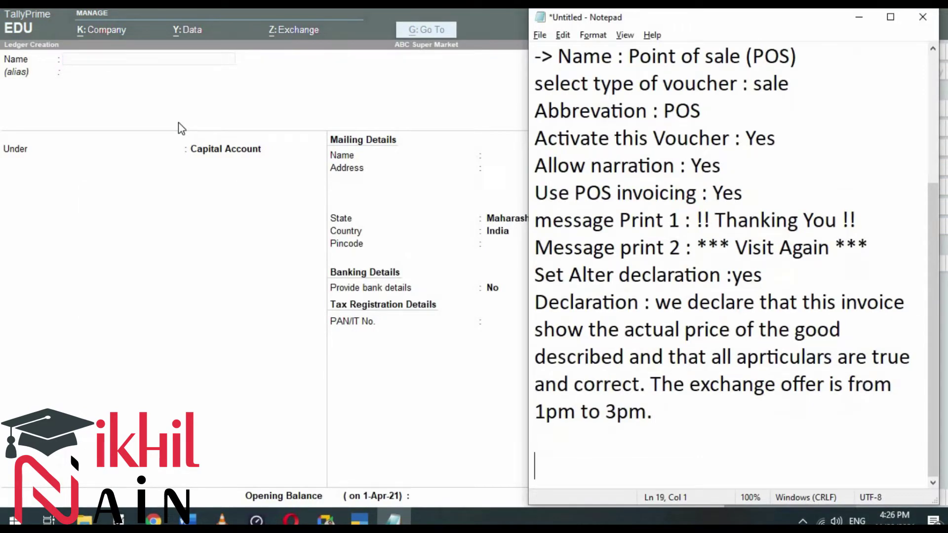
pyautogui.press('Down')
pyautogui.press('Down')
pyautogui.press('Up')
# Step: Write 'Step 3' and 'In GOT -> Create -> Ledger' on separate lines in Notepad
pyautogui.write('Step ')
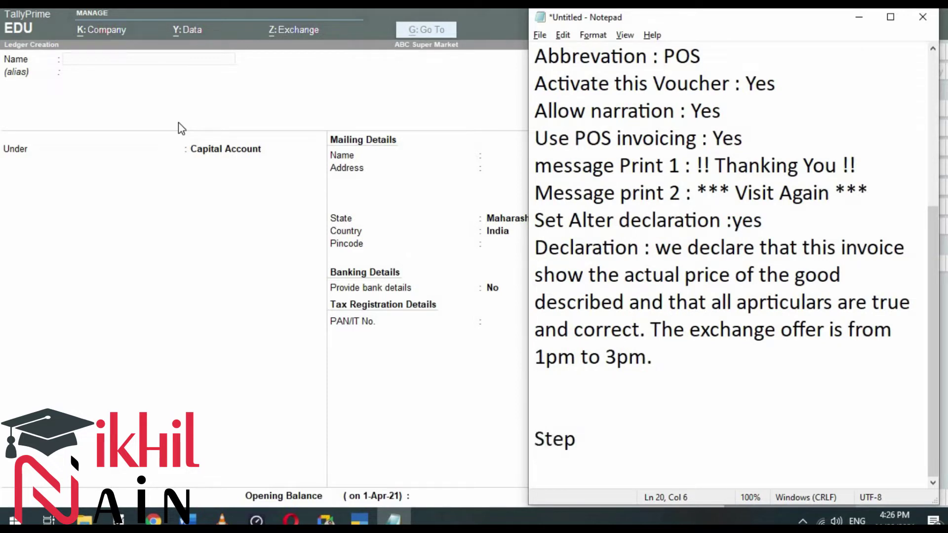
pyautogui.write('3')
pyautogui.press('Return')
pyautogui.write('In GT')
pyautogui.press('BackSpace')
pyautogui.write('O')
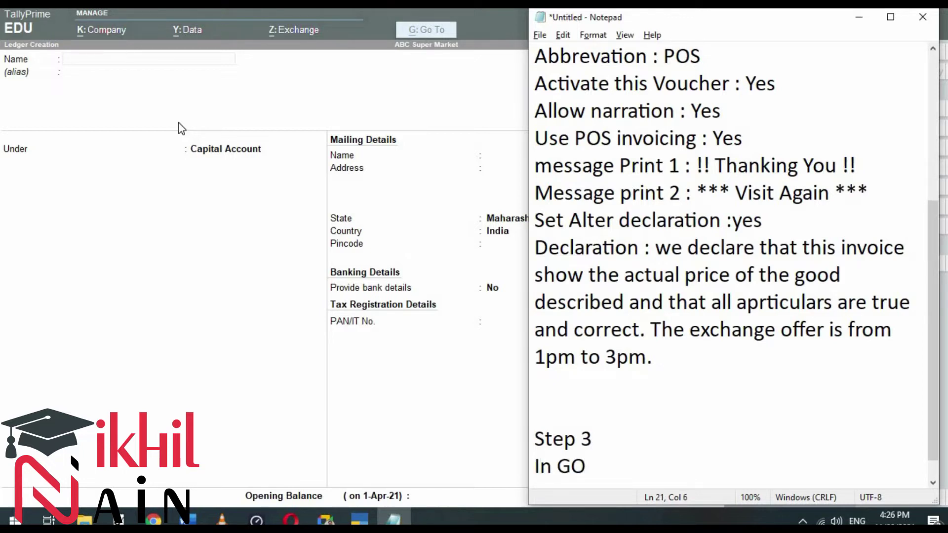
pyautogui.write('T -> Create -> Ledger')
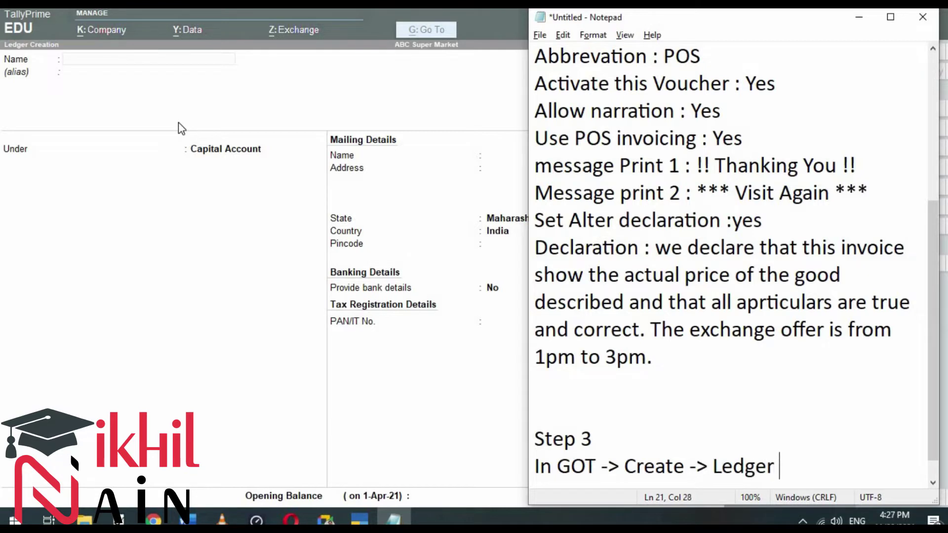
pyautogui.press('Return')
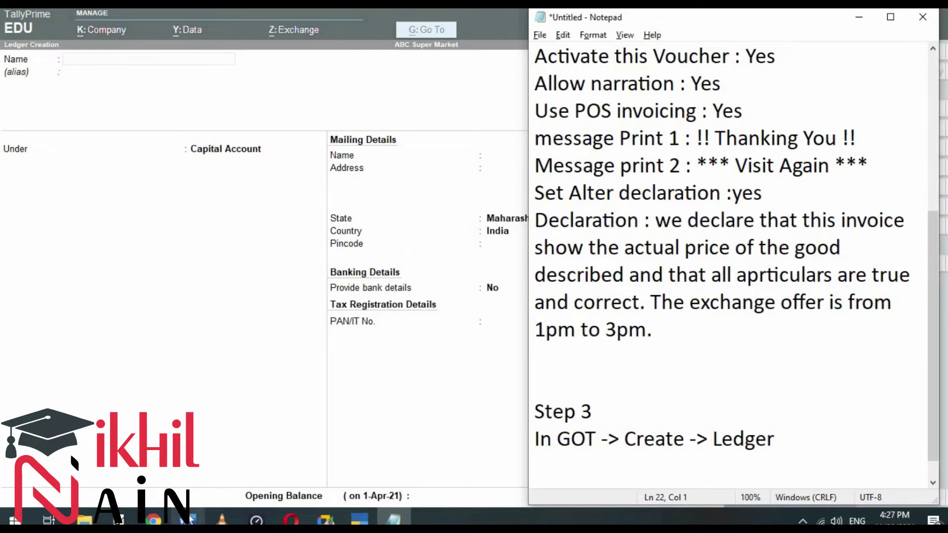
pyautogui.click(188, 519)
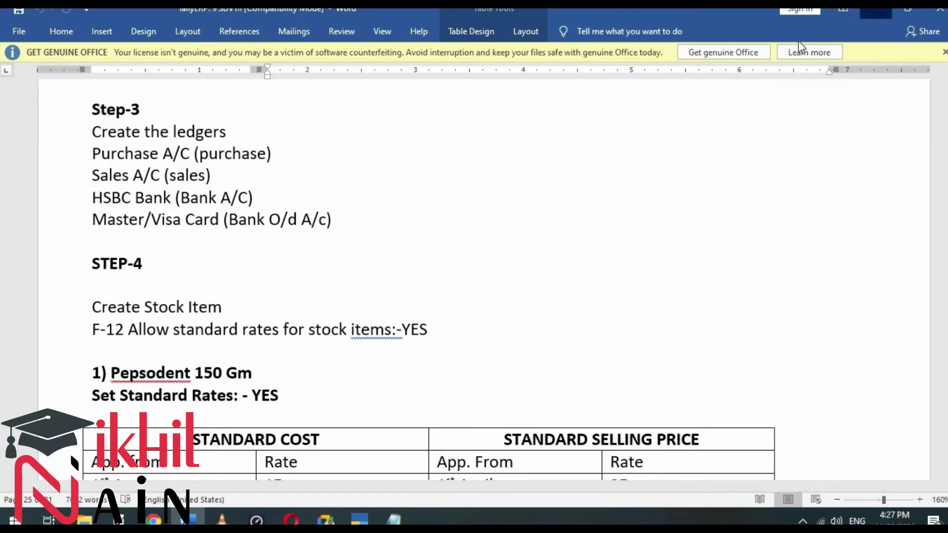
# Step: Create ledger 'Pucrhase A\c' under Purchase Accounts with Invoice Rounding type and Normal Rounding
pyautogui.click(876, 8)
pyautogui.click(90, 72)
pyautogui.write('Pucrhase A\\c')
pyautogui.press('Return')
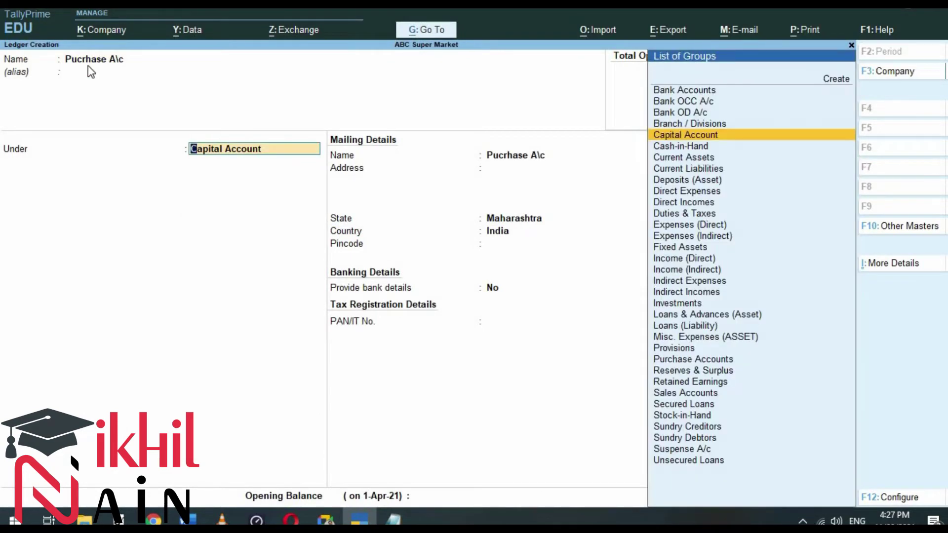
pyautogui.write('pu')
pyautogui.press('Return')
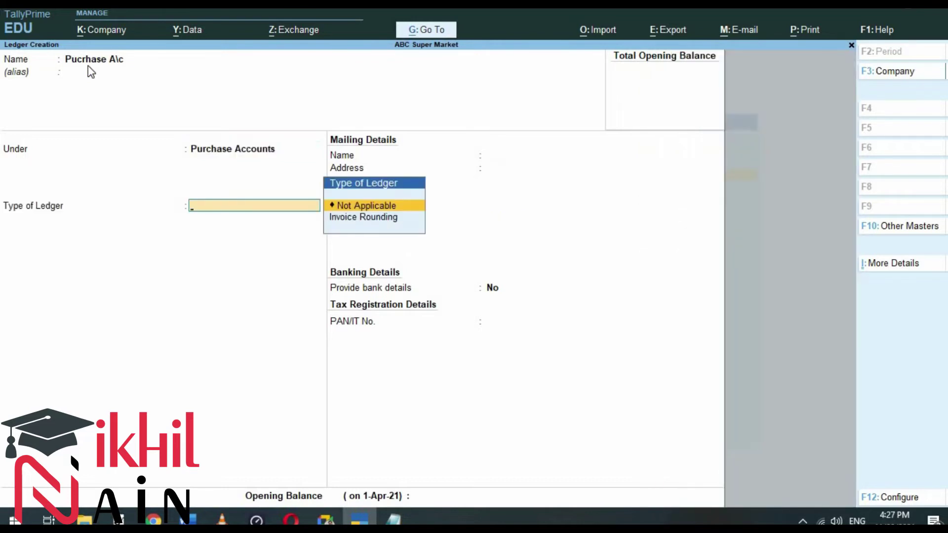
pyautogui.press('Down')
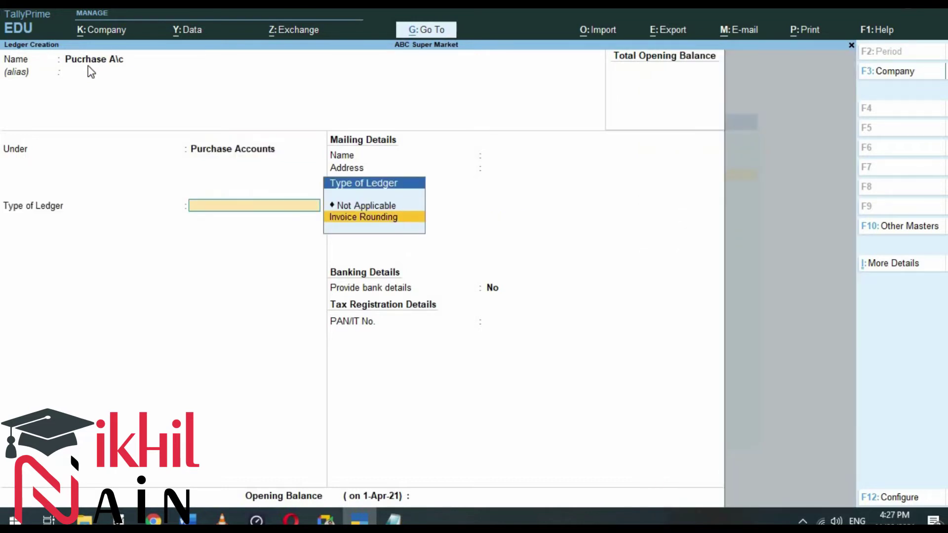
pyautogui.press('Return')
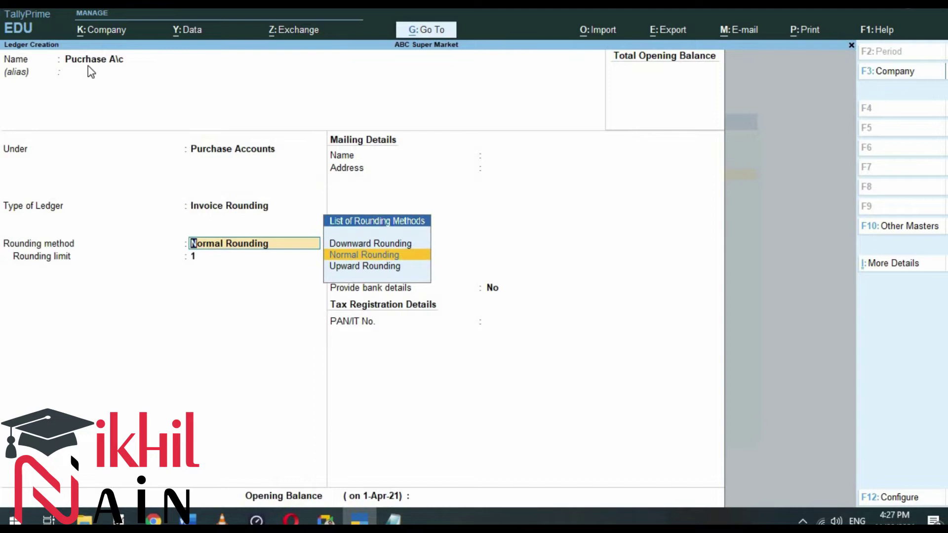
pyautogui.press('Return')
pyautogui.press('Return')
pyautogui.press('Return')
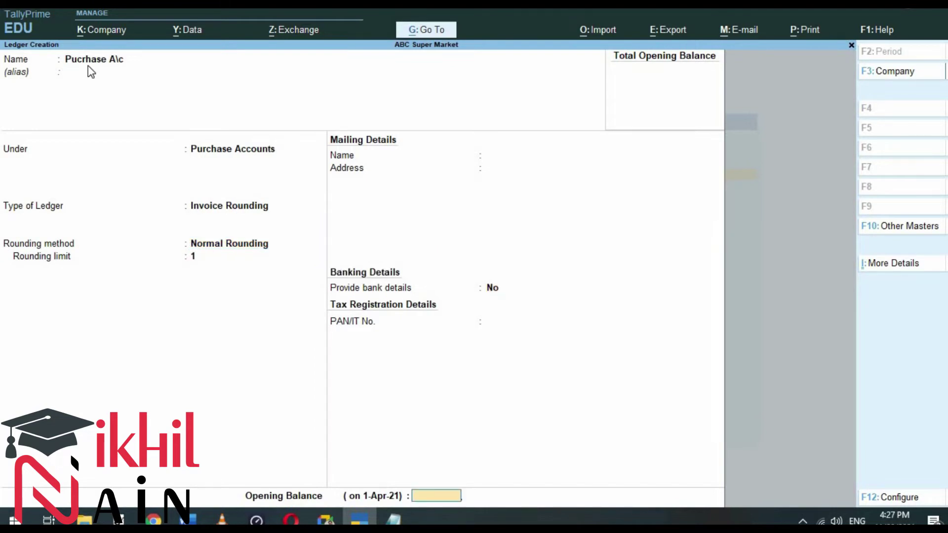
pyautogui.hotkey('alt', 'Tab')
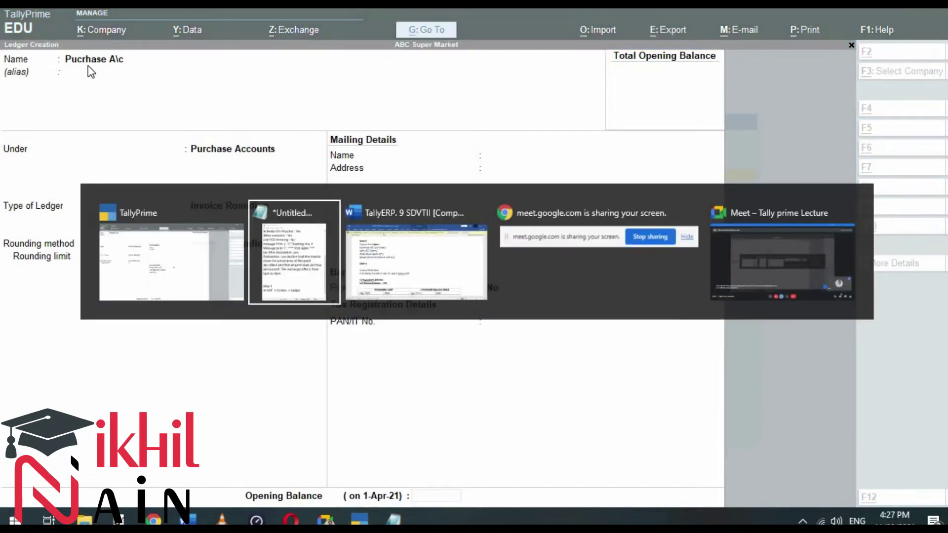
# Step: Note 'Purchase A\c', 'Under : Purchase A\c' and 'Type of ledger : Invoice Rounding' in Notepad
pyautogui.write('Purc')
pyautogui.write('h')
pyautogui.press('BackSpace')
pyautogui.write('chae')
pyautogui.press('BackSpace')
pyautogui.write('se A\\c')
pyautogui.press('Return')
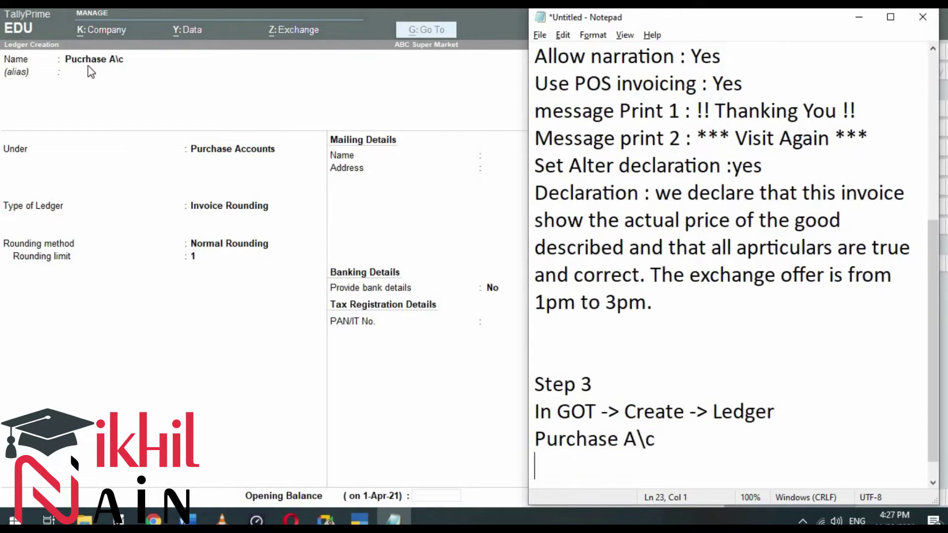
pyautogui.write('Under : Purchase ')
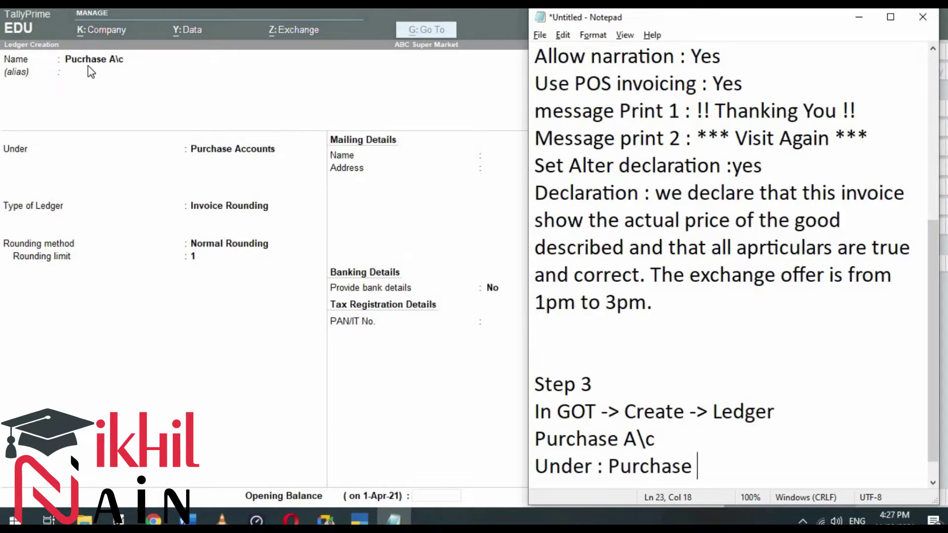
pyautogui.write('A\\c')
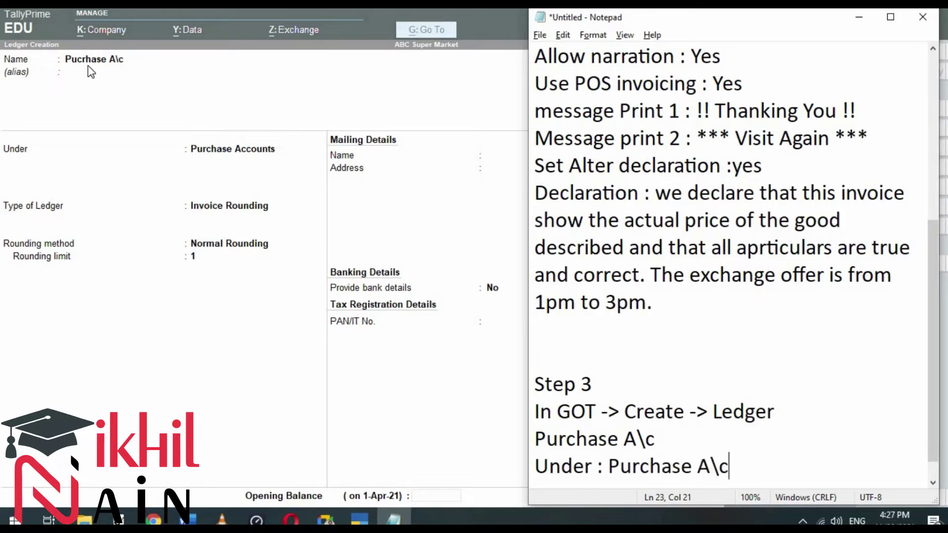
pyautogui.press('Return')
pyautogui.write('Type of ledger : Invoice O')
pyautogui.press('BackSpace')
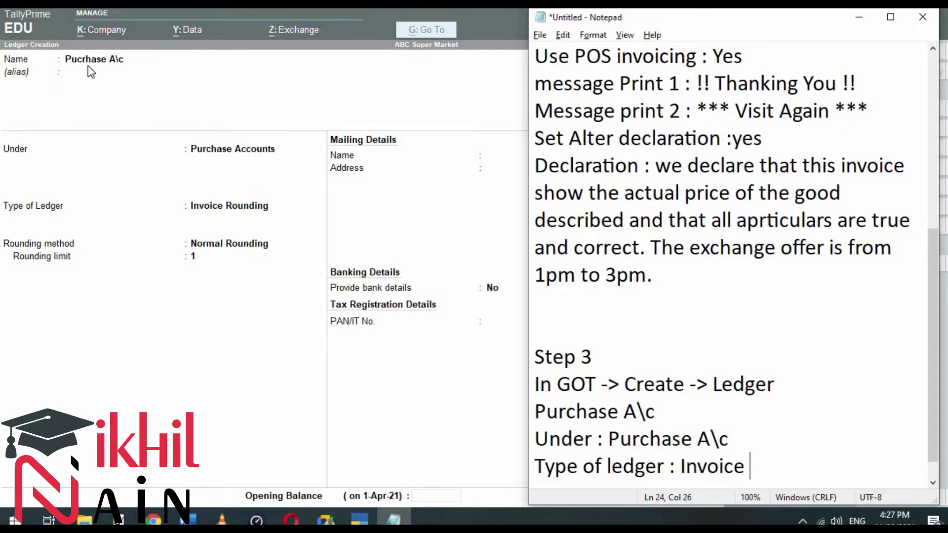
pyautogui.write('Rpou')
pyautogui.press('BackSpace')
pyautogui.press('BackSpace')
pyautogui.press('BackSpace')
pyautogui.write('ounding')
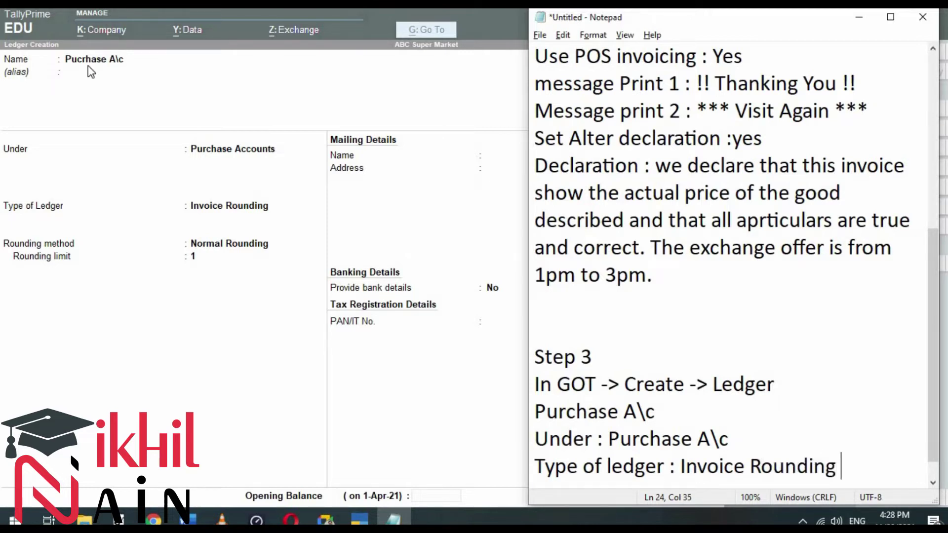
pyautogui.press('Return')
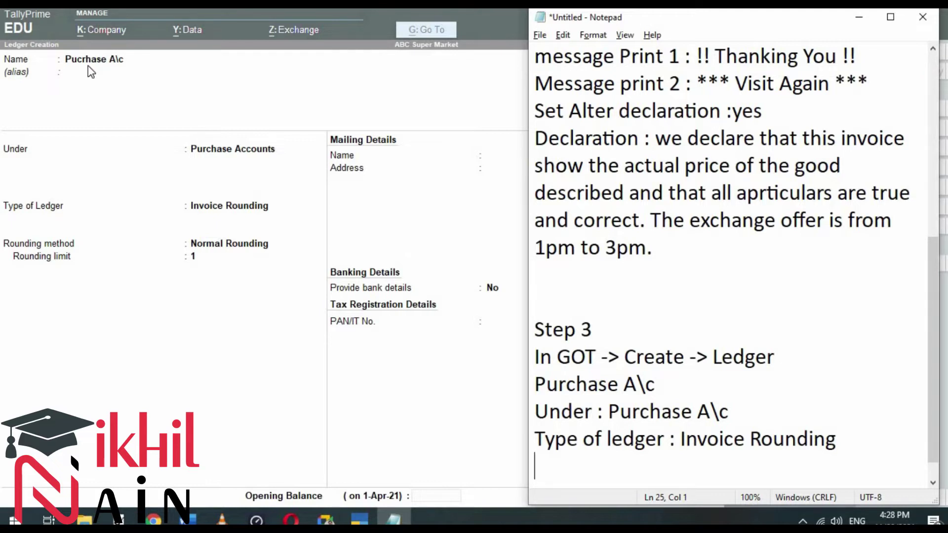
# Step: Add 'Rounding Method : Normal Rounding' and 'Rounding Limit : 1' lines to the notes
pyautogui.write('Rounding Method : Noprmal')
pyautogui.press('BackSpace')
pyautogui.press('BackSpace')
pyautogui.press('BackSpace')
pyautogui.press('BackSpace')
pyautogui.press('BackSpace')
pyautogui.press('BackSpace')
pyautogui.write('rmal Rou')
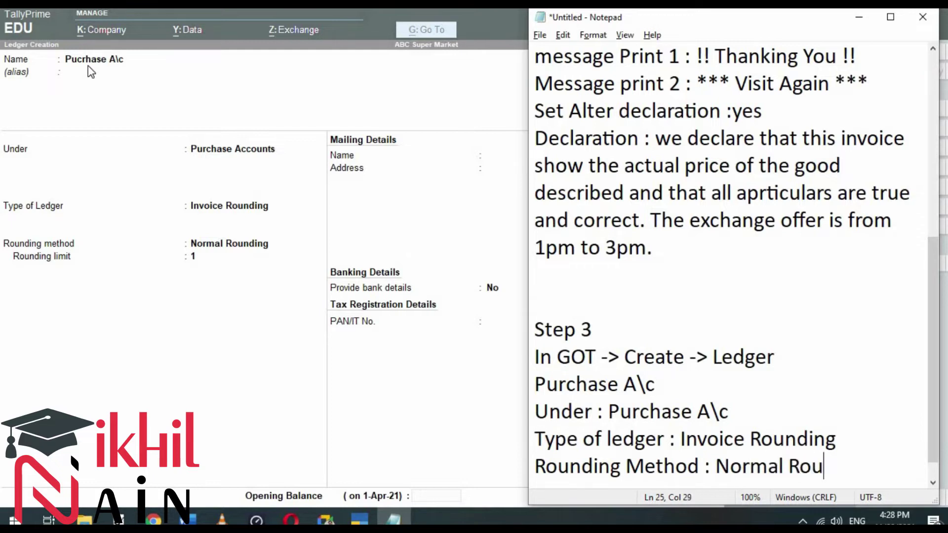
pyautogui.write('nding')
pyautogui.press('Return')
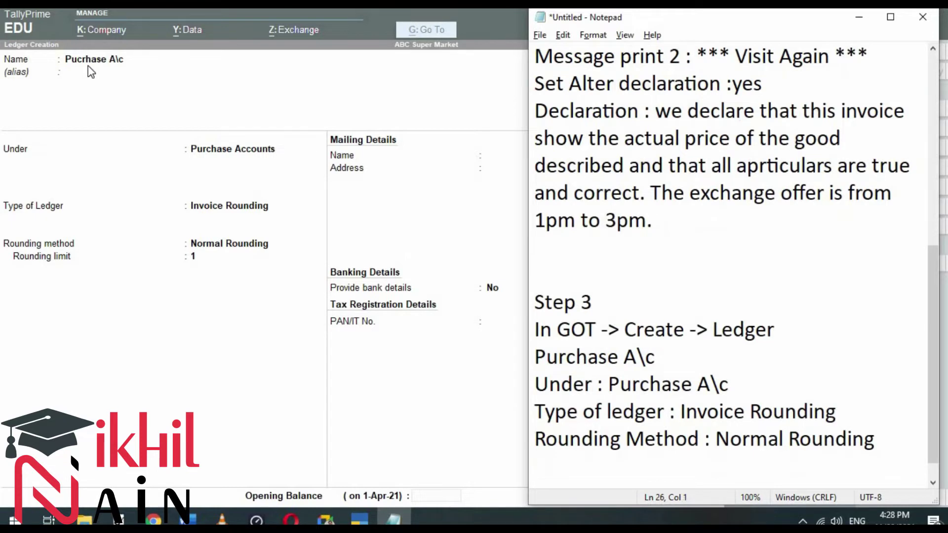
pyautogui.write('Rounding Limit 1')
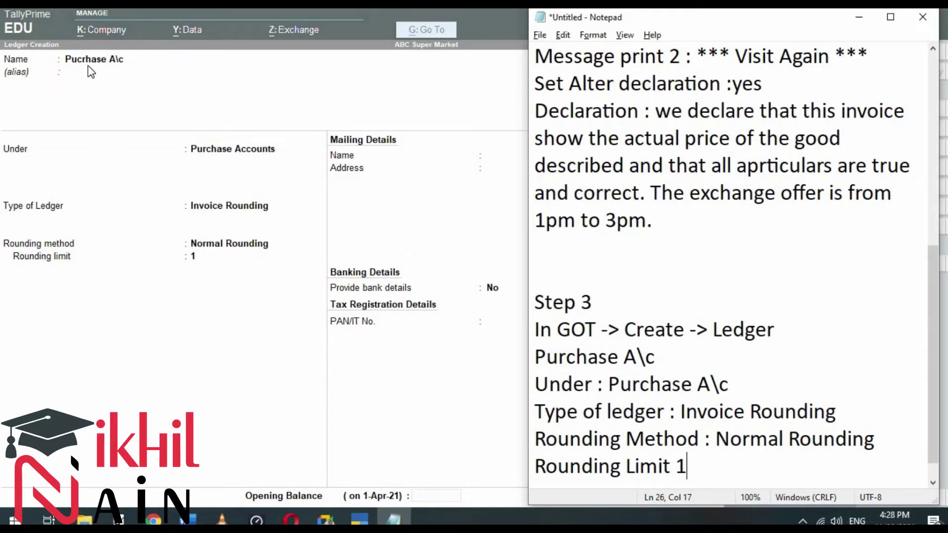
pyautogui.press('Left')
pyautogui.write(':')
pyautogui.press('Right')
pyautogui.press('Return')
pyautogui.press('Return')
pyautogui.press('Up')
pyautogui.press('Up')
pyautogui.press('Up')
pyautogui.press('Down')
pyautogui.press('Down')
pyautogui.press('Down')
pyautogui.press('Down')
pyautogui.hotkey('alt', 'Tab')
pyautogui.press('Return')
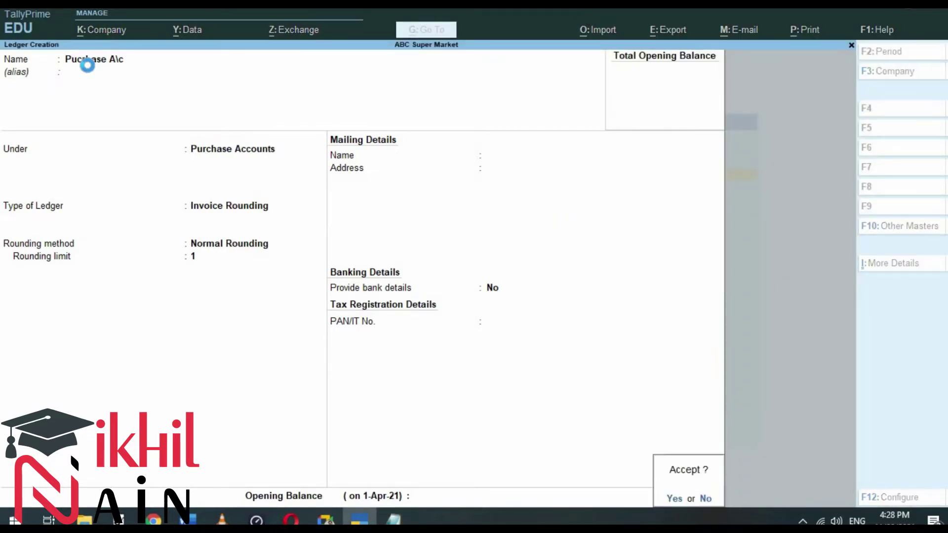
# Step: Save Purchase A\c and set up Sales A\c under Sales Accounts with Invoice Rounding, Normal Rounding, limit 1
pyautogui.press('y')
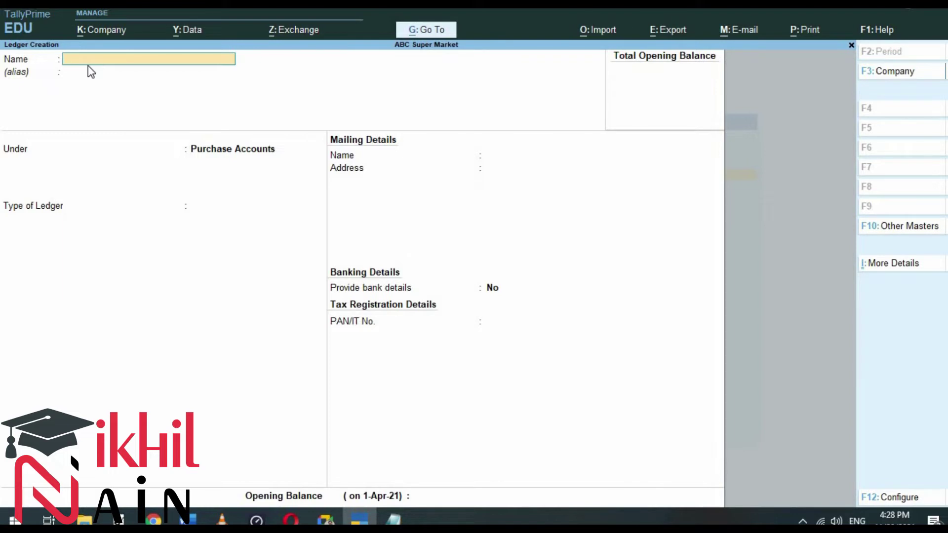
pyautogui.write('Sales A\\c')
pyautogui.press('Return')
pyautogui.write('Sa')
pyautogui.press('Return')
pyautogui.press('Down')
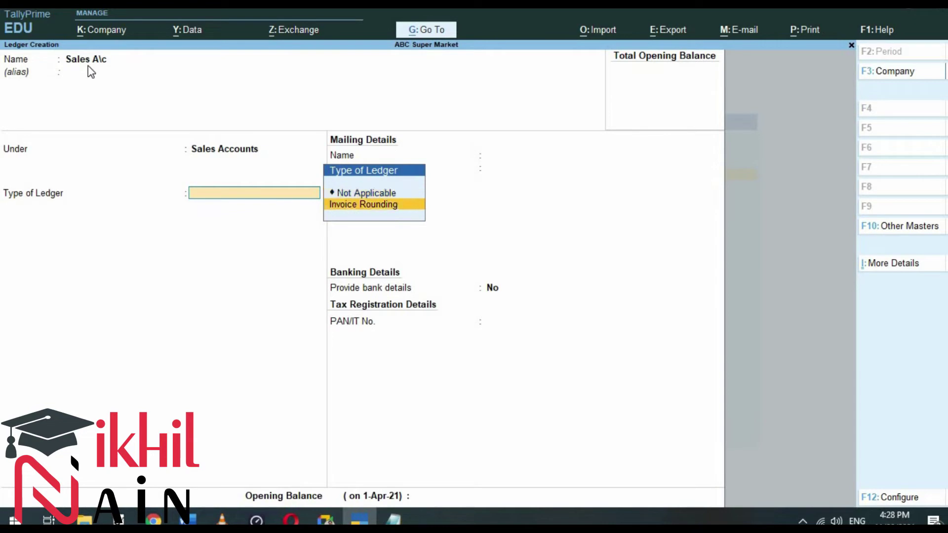
pyautogui.press('Return')
pyautogui.press('Return')
pyautogui.press('Return')
pyautogui.press('Return')
pyautogui.hotkey('alt', 'Tab')
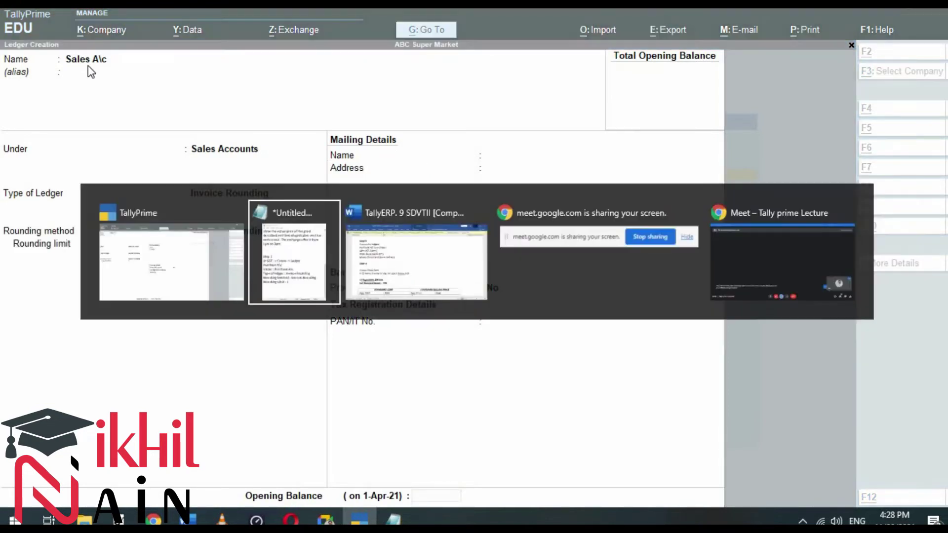
# Step: Duplicate the Purchase A\c notes and change the name and Under lines to Sales
pyautogui.press('Up')
pyautogui.press('Up')
pyautogui.press('Up')
pyautogui.press('Up')
pyautogui.press('Up')
pyautogui.press('Up')
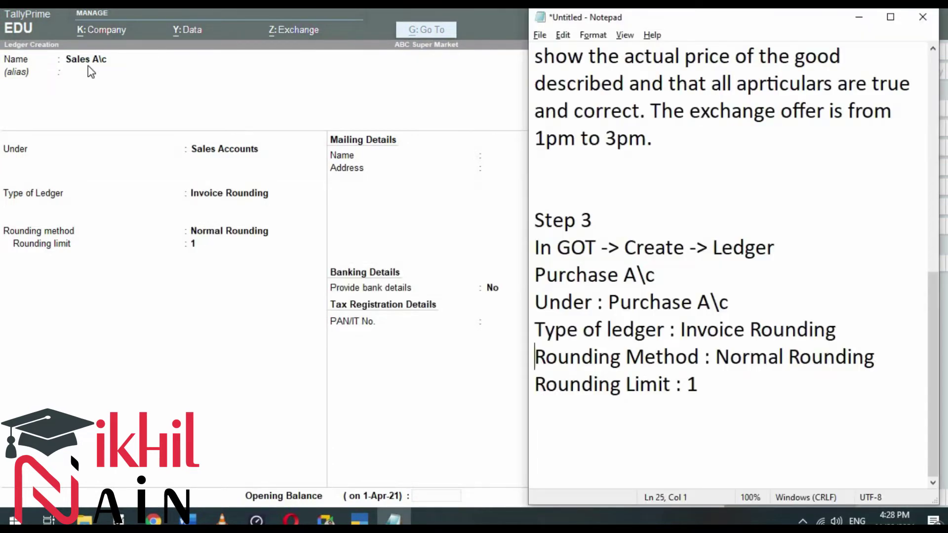
pyautogui.hotkey('shift', 'Down')
pyautogui.hotkey('shift', 'Down')
pyautogui.hotkey('shift', 'Down')
pyautogui.hotkey('shift', 'Down')
pyautogui.hotkey('shift', 'Down')
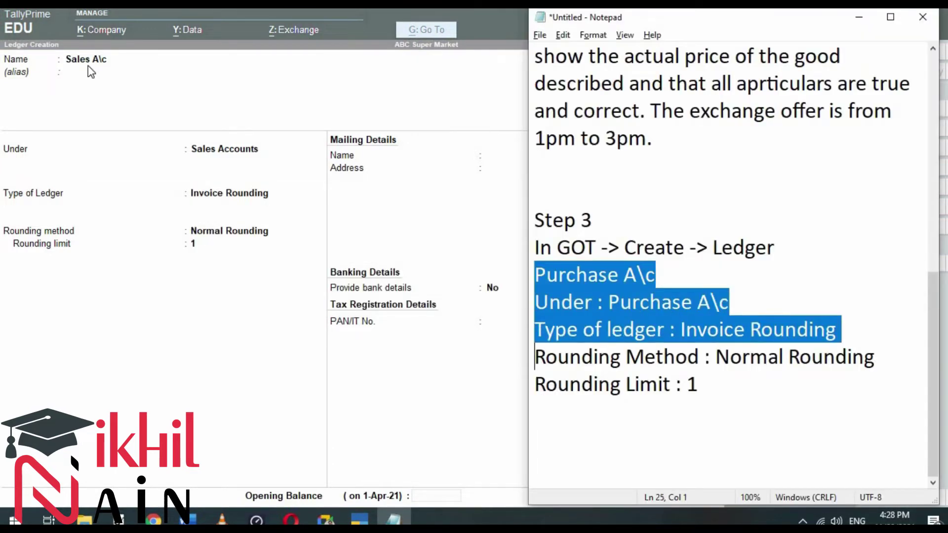
pyautogui.press('Down')
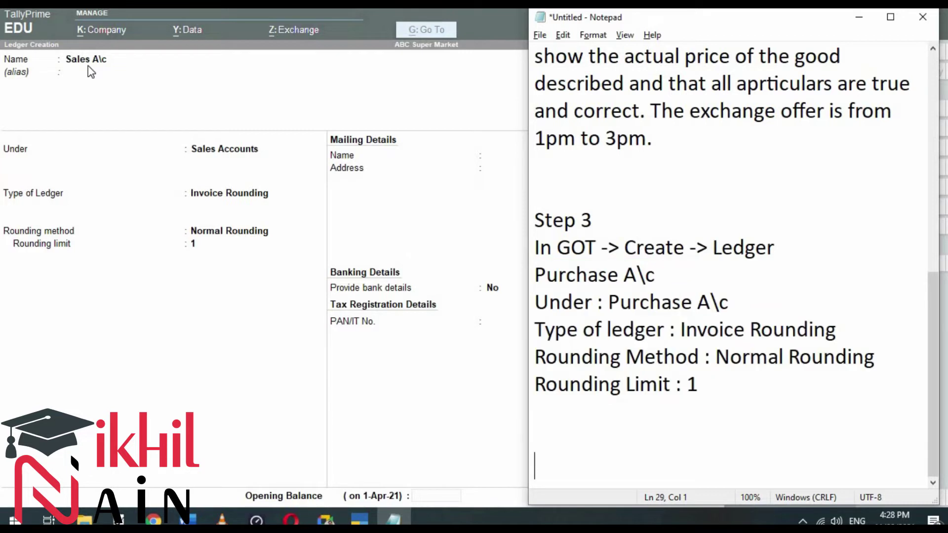
pyautogui.press('Up')
pyautogui.press('Up')
pyautogui.press('Up')
pyautogui.press('Up')
pyautogui.press('Up')
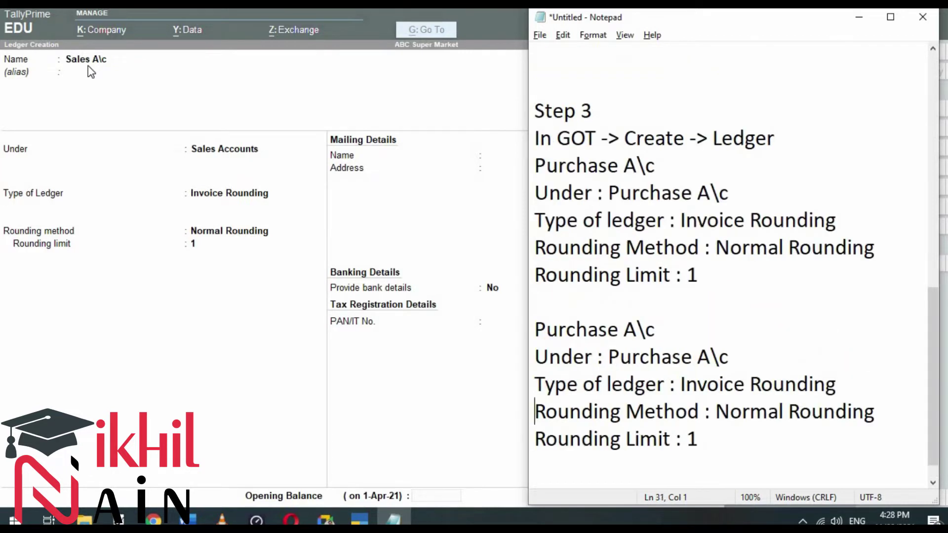
pyautogui.press('Delete')
pyautogui.press('Delete')
pyautogui.press('Delete')
pyautogui.press('Delete')
pyautogui.press('Delete')
pyautogui.press('Delete')
pyautogui.press('Delete')
pyautogui.press('Delete')
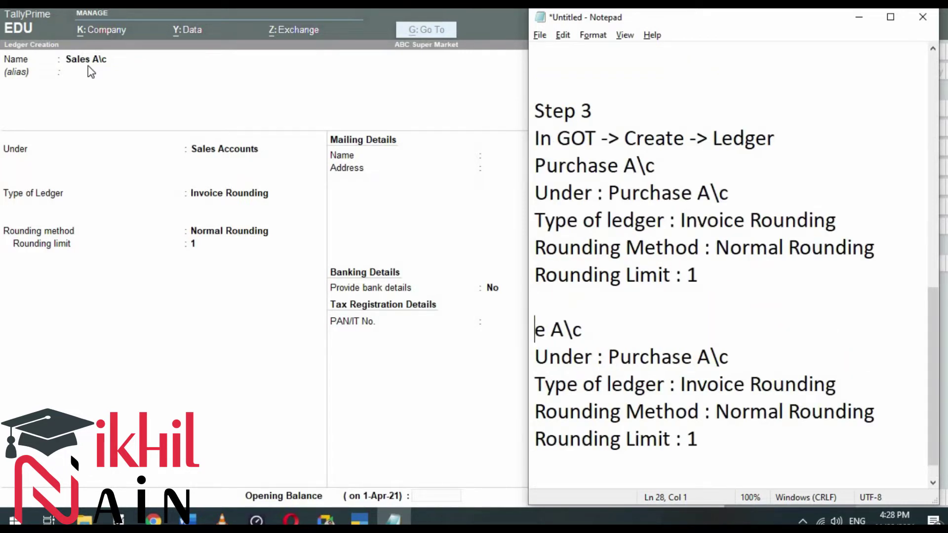
pyautogui.write('Sale')
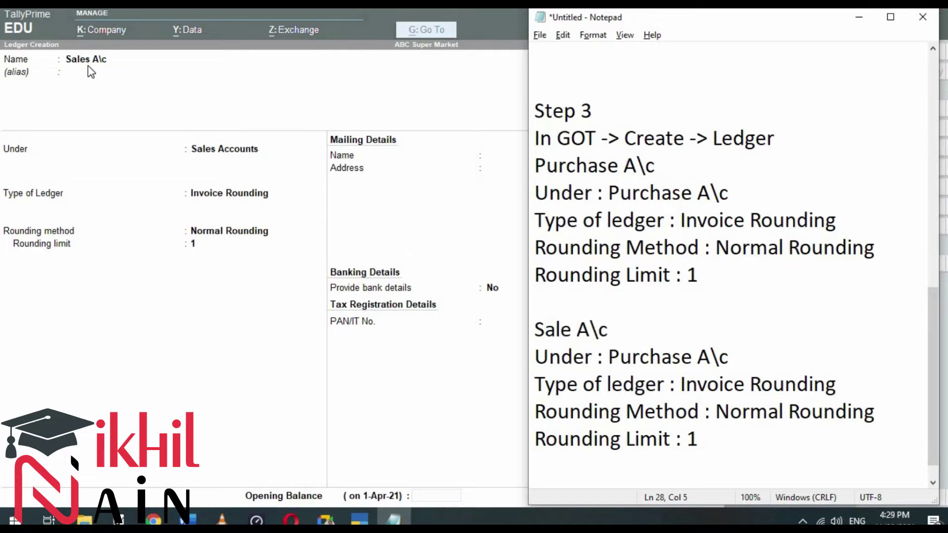
pyautogui.write('s')
pyautogui.press('Down')
pyautogui.press('Right')
pyautogui.press('Right')
pyautogui.press('Right')
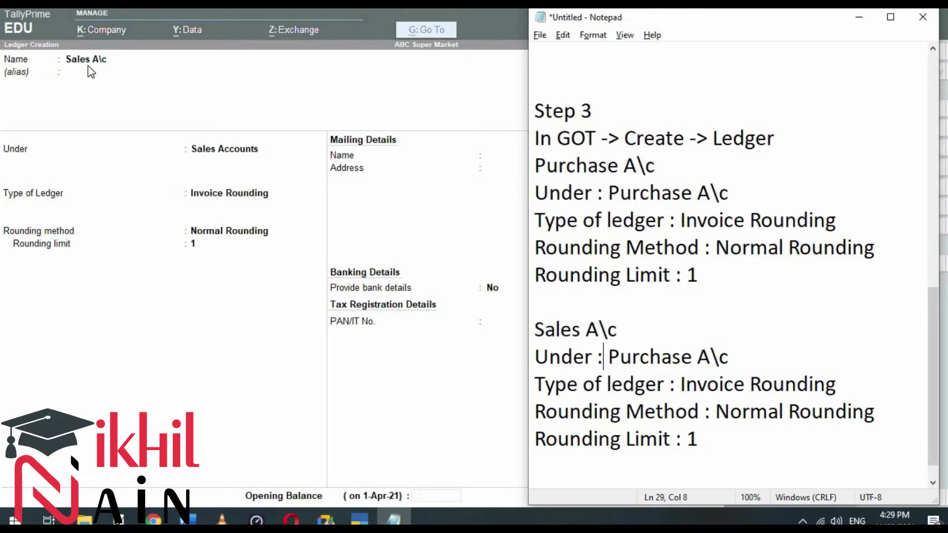
pyautogui.press('Delete')
pyautogui.press('Delete')
pyautogui.press('Delete')
pyautogui.press('Delete')
pyautogui.press('Delete')
pyautogui.press('Delete')
pyautogui.press('Delete')
pyautogui.press('Delete')
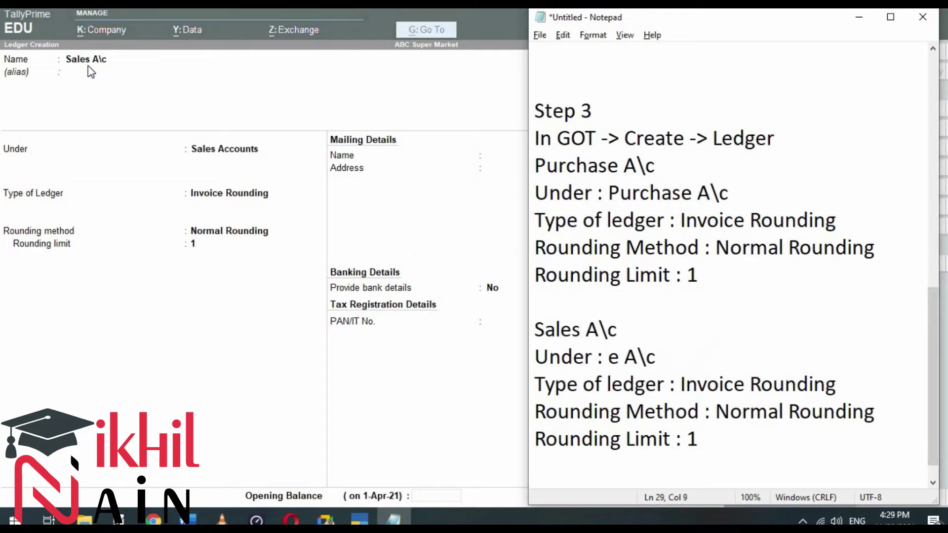
pyautogui.write('Sales')
pyautogui.press('Down')
pyautogui.press('Down')
pyautogui.press('Down')
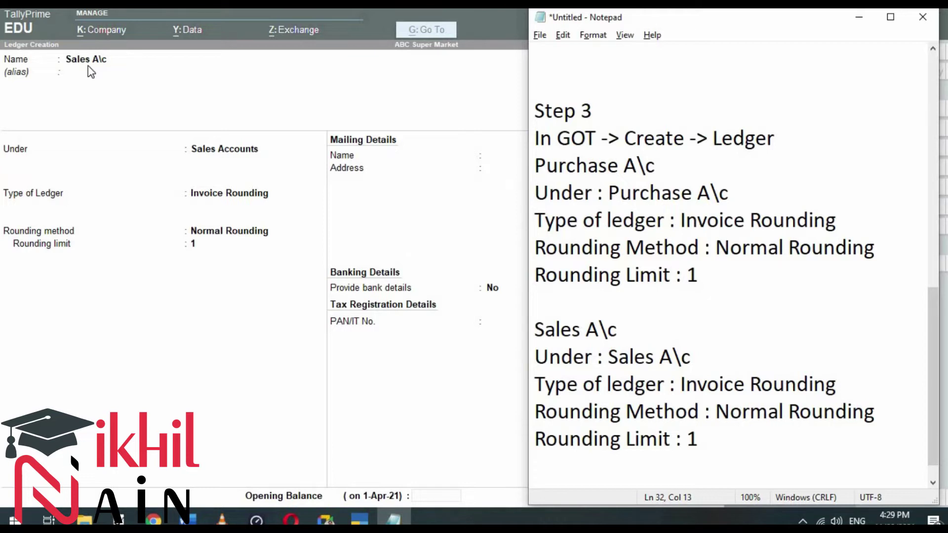
pyautogui.press('Down')
pyautogui.press('Down')
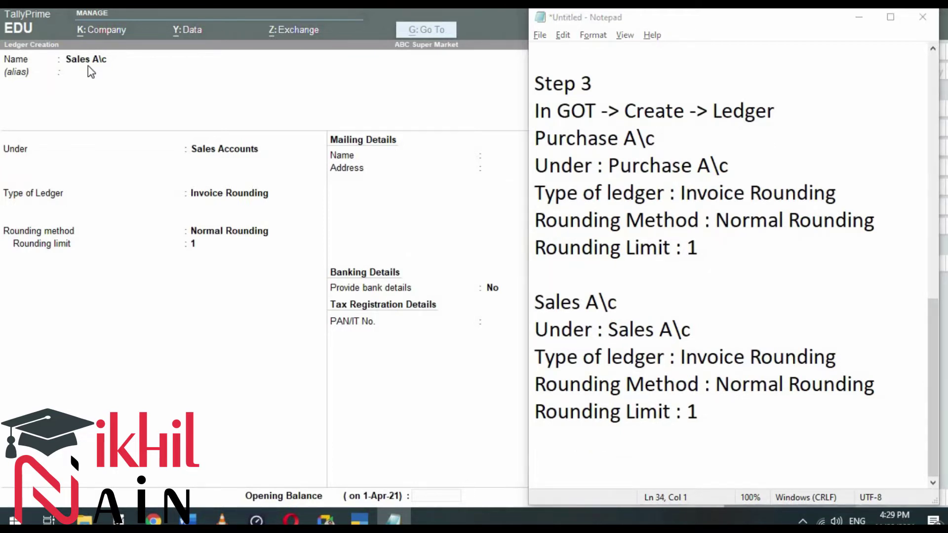
# Step: Accept and save the Sales A\c ledger in TallyPrime
pyautogui.hotkey('alt', 'Tab')
pyautogui.press('Return')
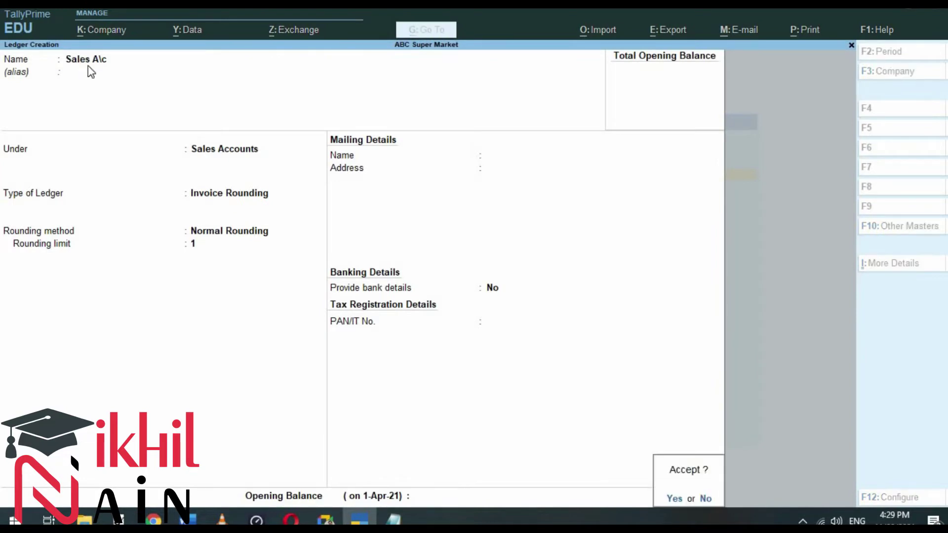
pyautogui.press('Return')
pyautogui.hotkey('alt', 'Tab')
pyautogui.hotkey('alt', 'Tab')
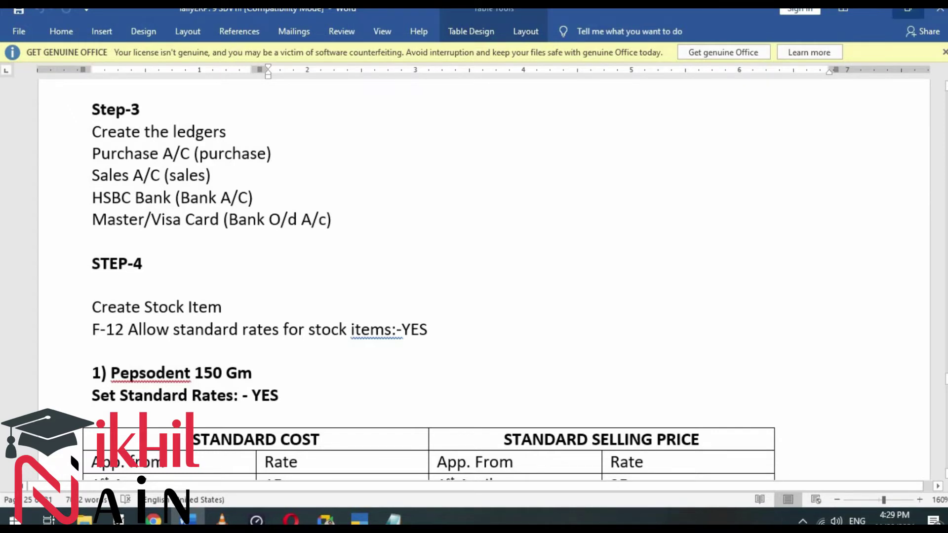
# Step: Name the new ledger 'HSBC Bank' and place it under Bank Accounts
pyautogui.click(877, 15)
pyautogui.write('HSBC')
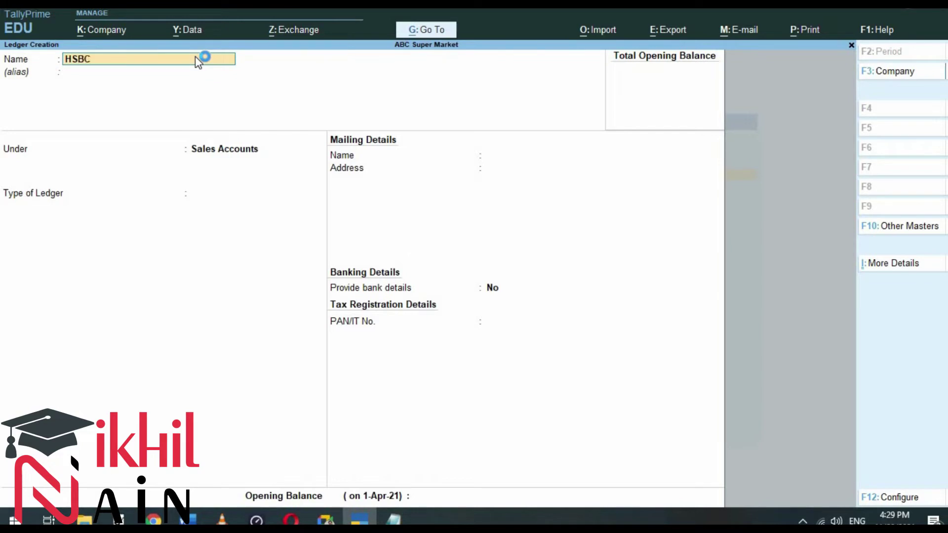
pyautogui.write(' Bank')
pyautogui.press('Return')
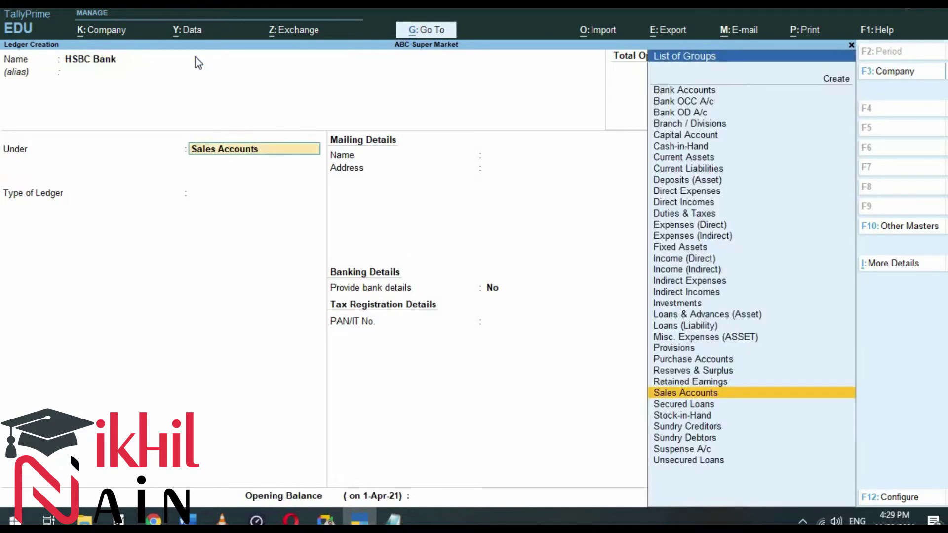
pyautogui.write('Bank')
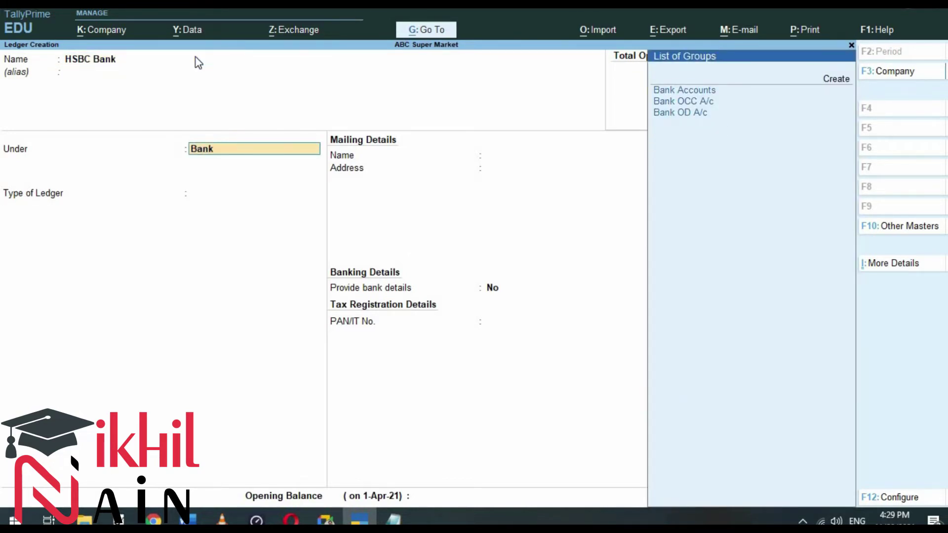
pyautogui.press('Return')
pyautogui.press('Return')
pyautogui.press('Return')
pyautogui.press('BackSpace')
pyautogui.write('1234567899')
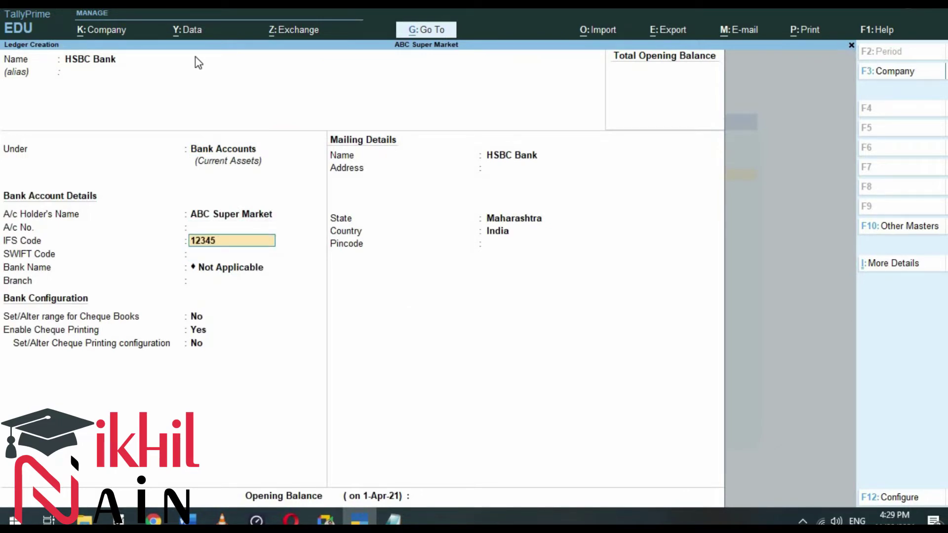
pyautogui.press('Return')
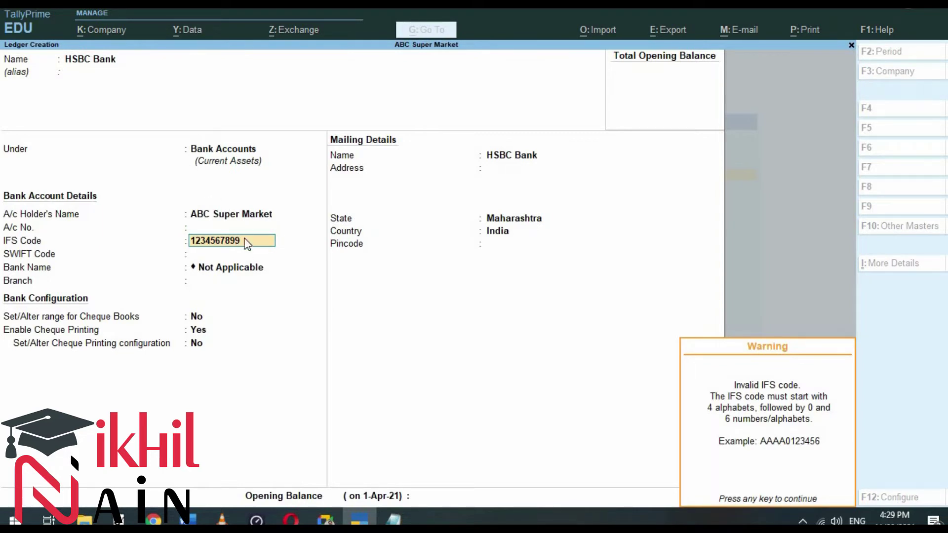
pyautogui.press('Return')
pyautogui.press('BackSpace')
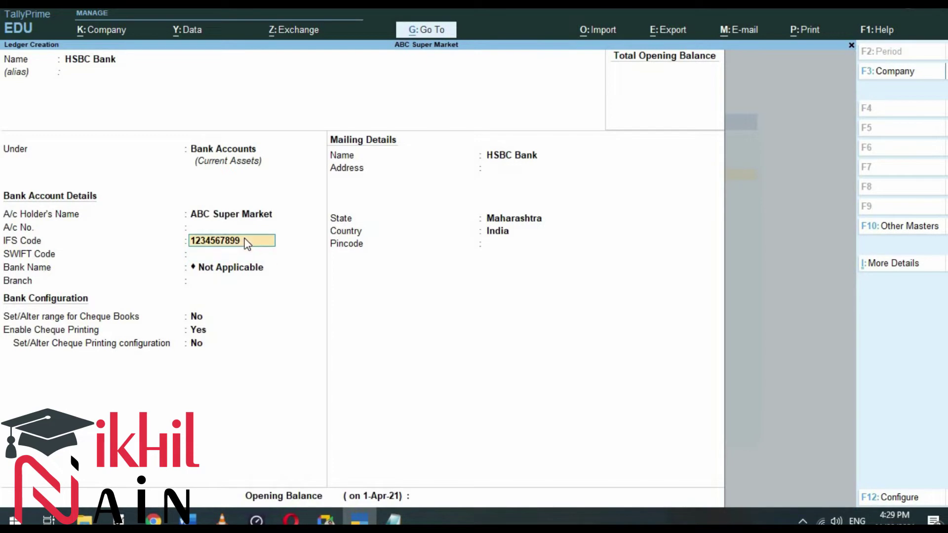
pyautogui.press('BackSpace')
pyautogui.press('BackSpace')
pyautogui.press('BackSpace')
pyautogui.press('Return')
pyautogui.press('Return')
pyautogui.press('Return')
pyautogui.press('Return')
pyautogui.press('Return')
pyautogui.press('Return')
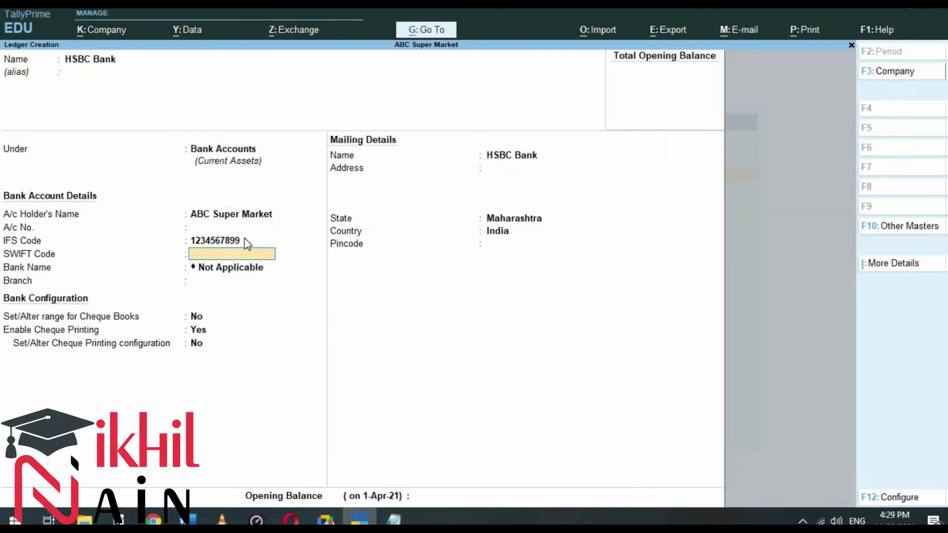
pyautogui.press('BackSpace')
pyautogui.press('BackSpace')
pyautogui.press('BackSpace')
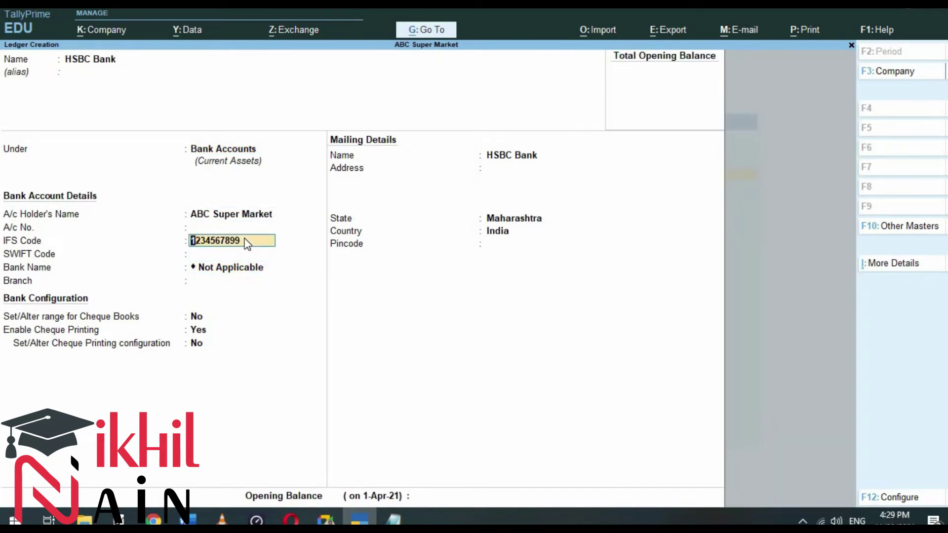
pyautogui.write('KKBK000008')
# Step: Get the HSBC Bank ledger's IFS code KKBK000008 accepted and fill in branch Mumbai
pyautogui.press('Return')
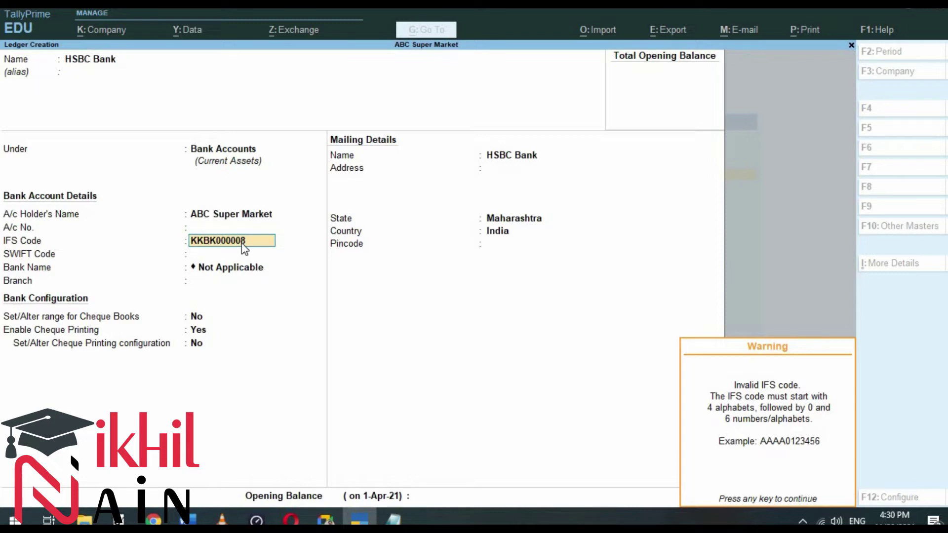
pyautogui.press('Return')
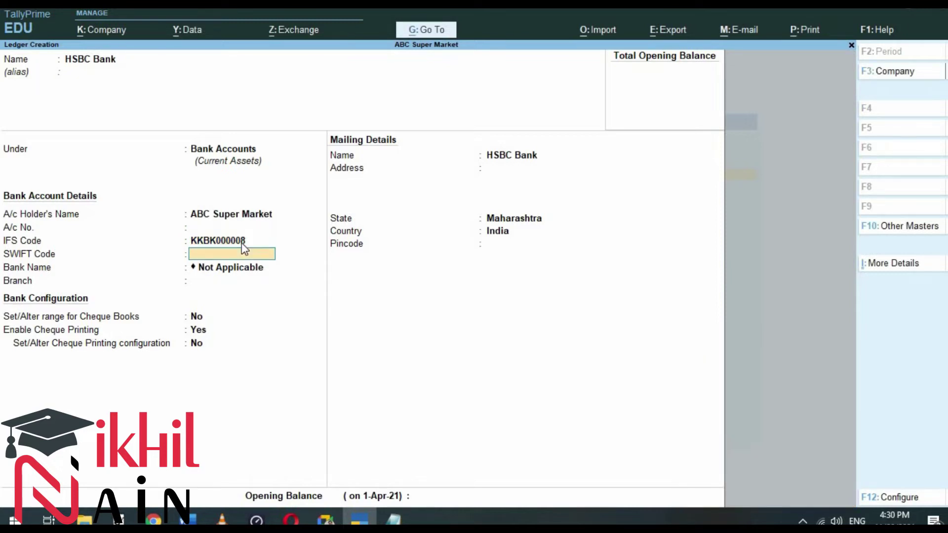
pyautogui.press('Return')
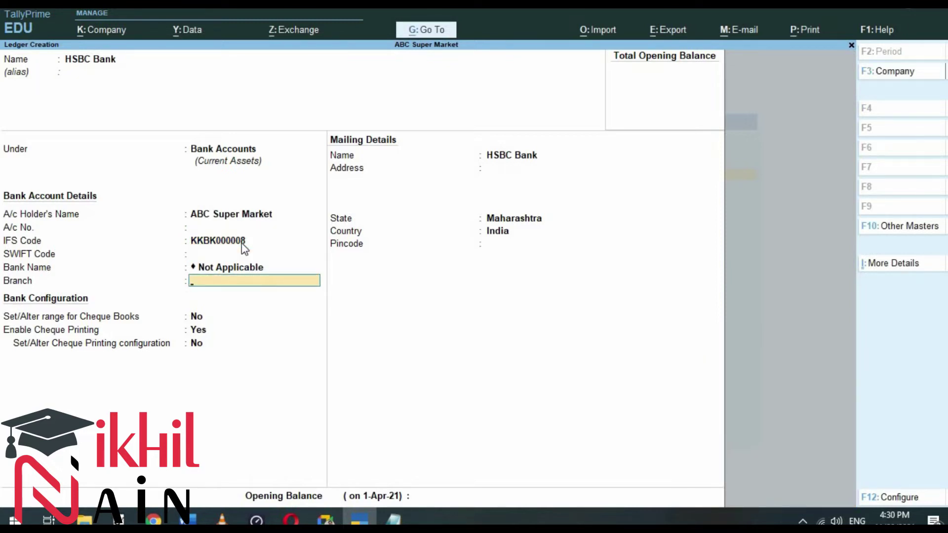
pyautogui.press('Return')
pyautogui.press('BackSpace')
pyautogui.write('Mumbai')
pyautogui.press('Return')
pyautogui.press('Return')
pyautogui.press('Return')
pyautogui.press('Return')
pyautogui.press('Return')
pyautogui.press('Return')
pyautogui.press('Return')
pyautogui.press('Return')
pyautogui.press('Return')
pyautogui.press('Return')
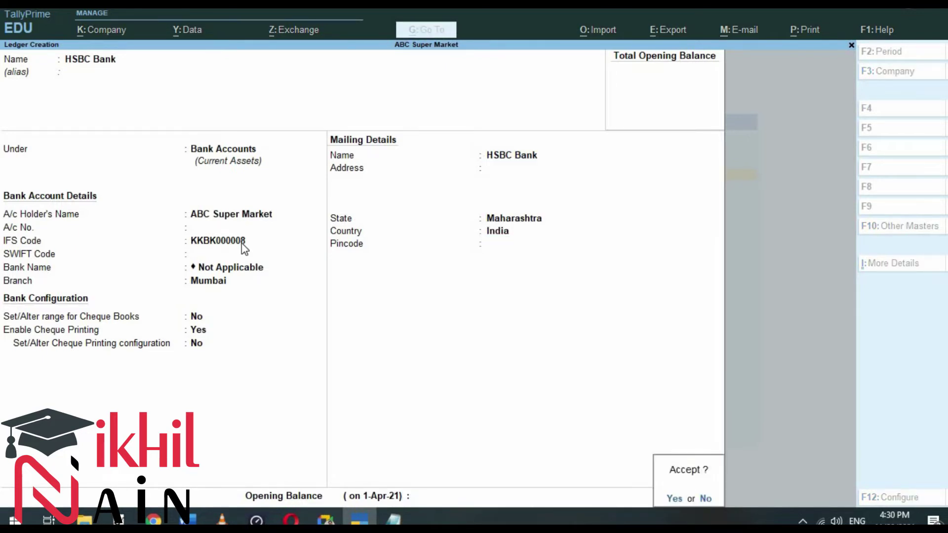
pyautogui.hotkey('alt', 'Tab')
pyautogui.hotkey('alt', 'Tab')
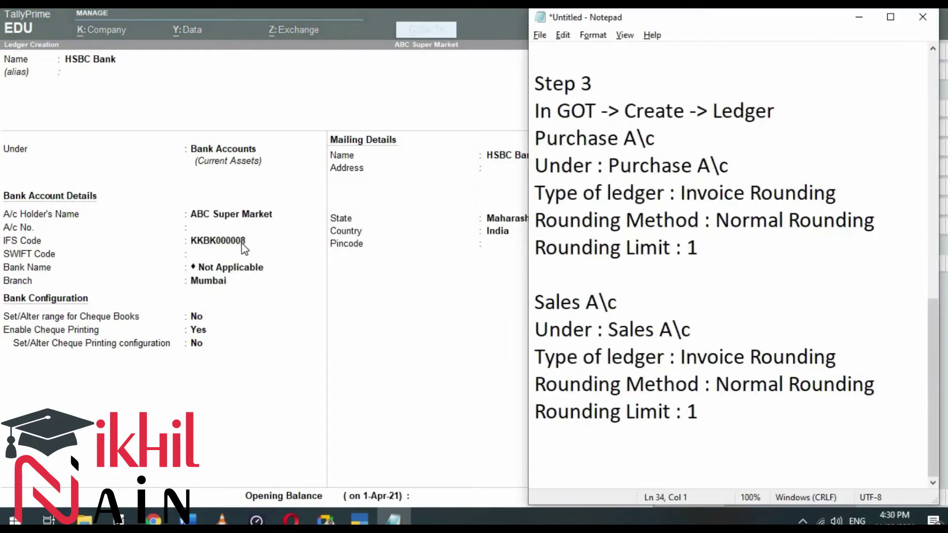
# Step: Write 'HSBC Bank', 'Under : Bank A\c' and 'Fill the details as per ur Company bank' in Notepad
pyautogui.write('HSBC ')
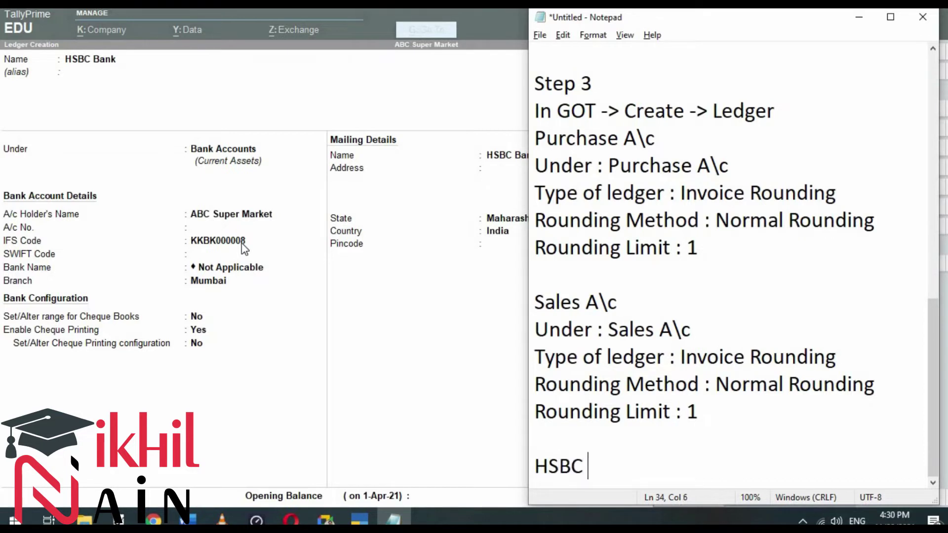
pyautogui.write('Bank')
pyautogui.press('Return')
pyautogui.write('Under : Bank A\\c')
pyautogui.press('Return')
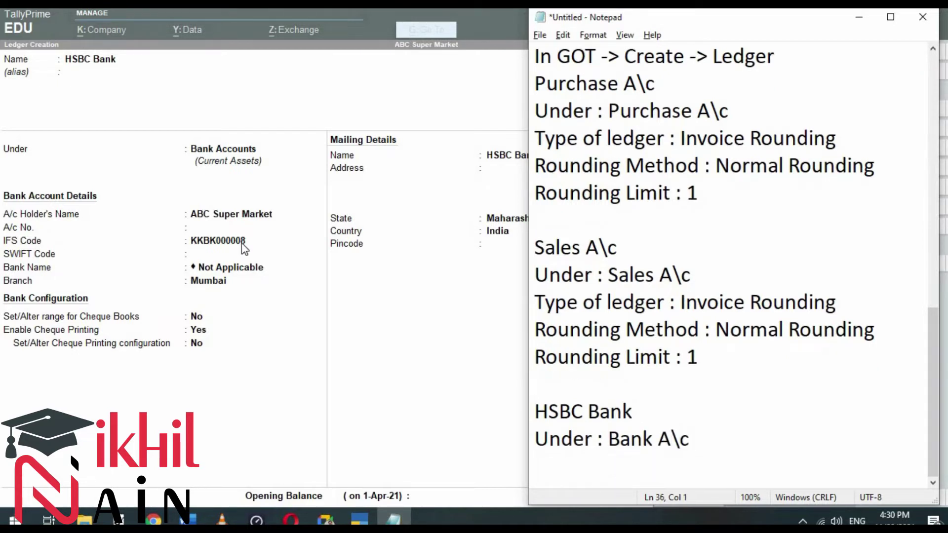
pyautogui.press('Return')
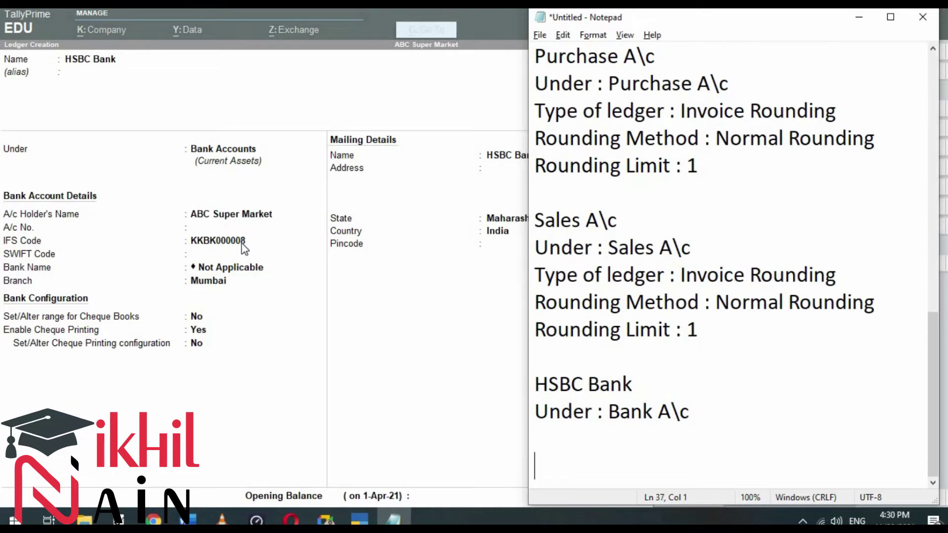
pyautogui.press('BackSpace')
pyautogui.write('Fill the d')
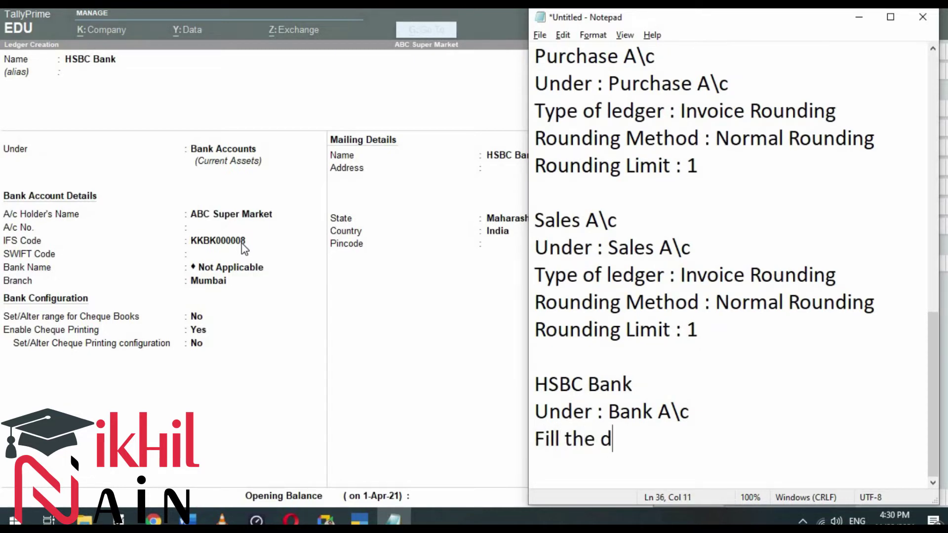
pyautogui.write('etails as per ur ')
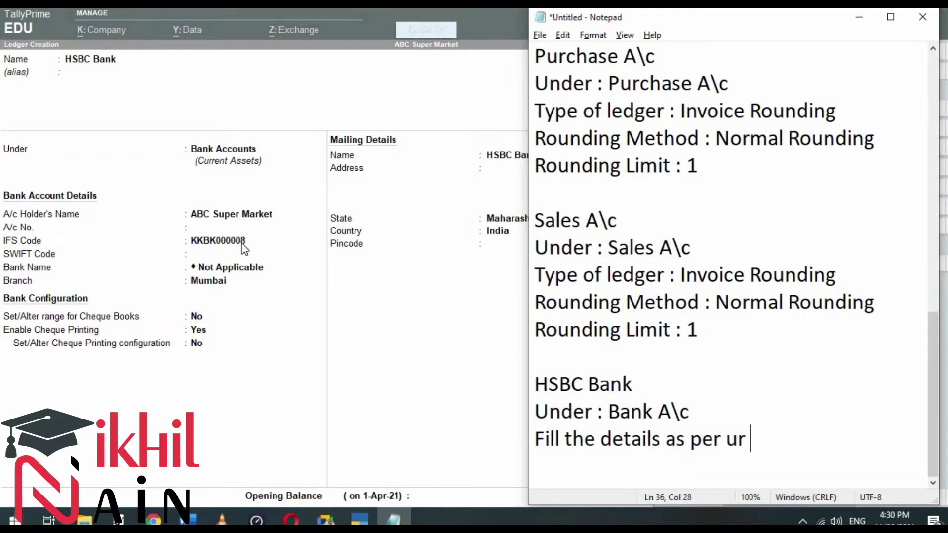
pyautogui.write('Compaby')
pyautogui.press('BackSpace')
pyautogui.press('BackSpace')
pyautogui.write('ny bank')
pyautogui.press('Return')
# Step: Accept and save the HSBC Bank ledger in TallyPrime
pyautogui.hotkey('alt', 'Tab')
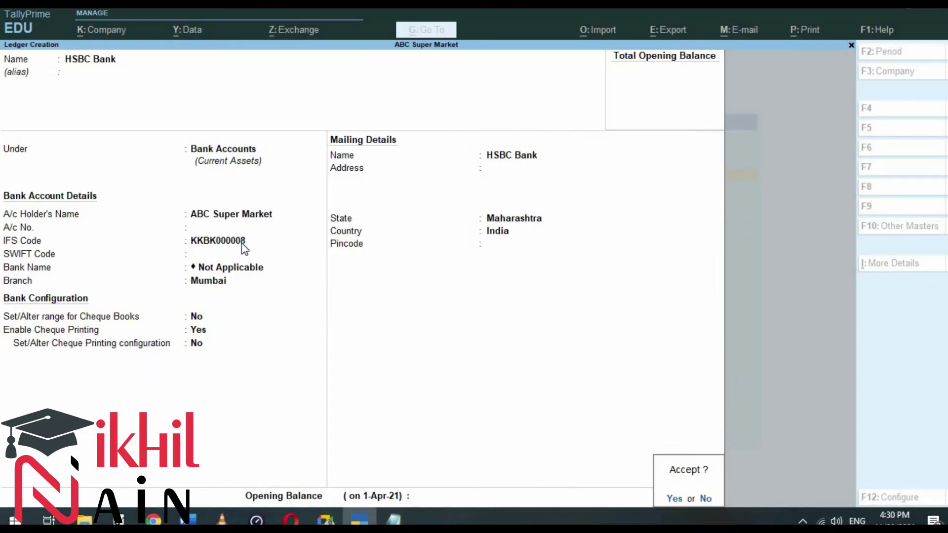
pyautogui.press('Return')
pyautogui.hotkey('alt', 'Tab')
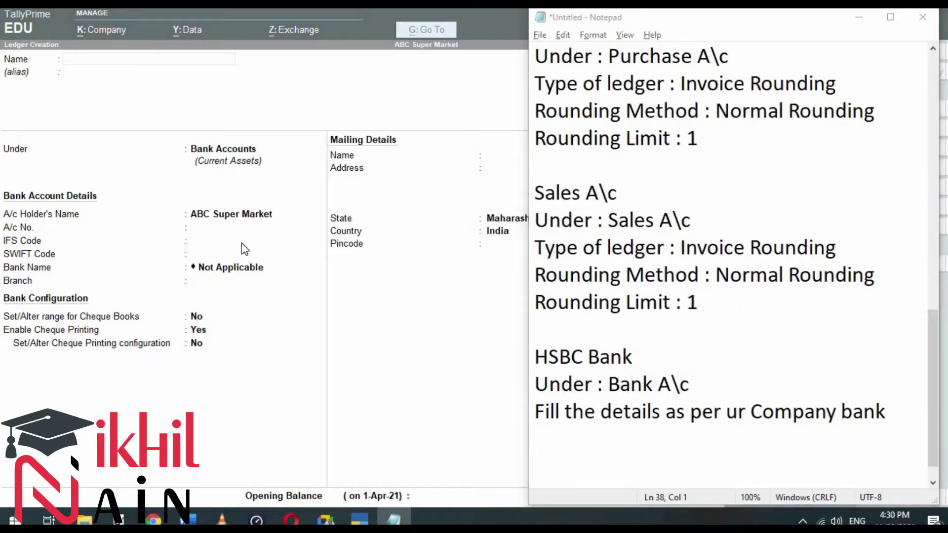
pyautogui.hotkey('alt', 'Tab')
pyautogui.hotkey('alt', 'Tab')
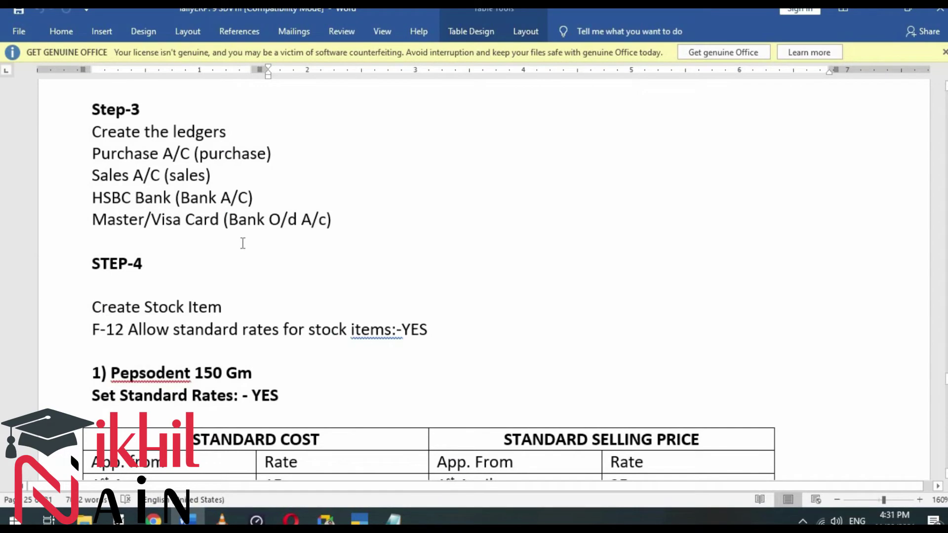
# Step: Minimize Word and name a new TallyPrime ledger 'Master / Visa Card'
pyautogui.hotkey('alt', 'space')
pyautogui.press('n')
pyautogui.hotkey('alt', 'Tab')
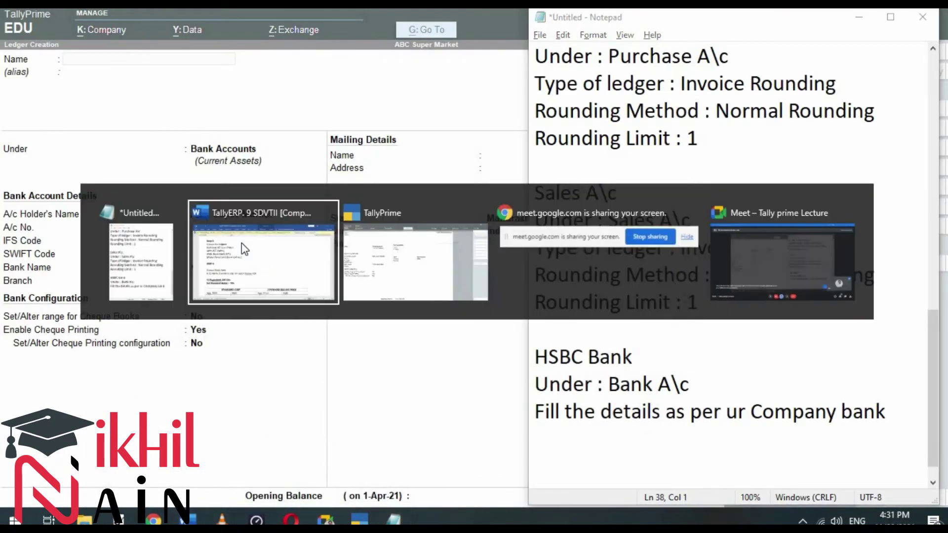
pyautogui.hotkey('alt', 'Tab')
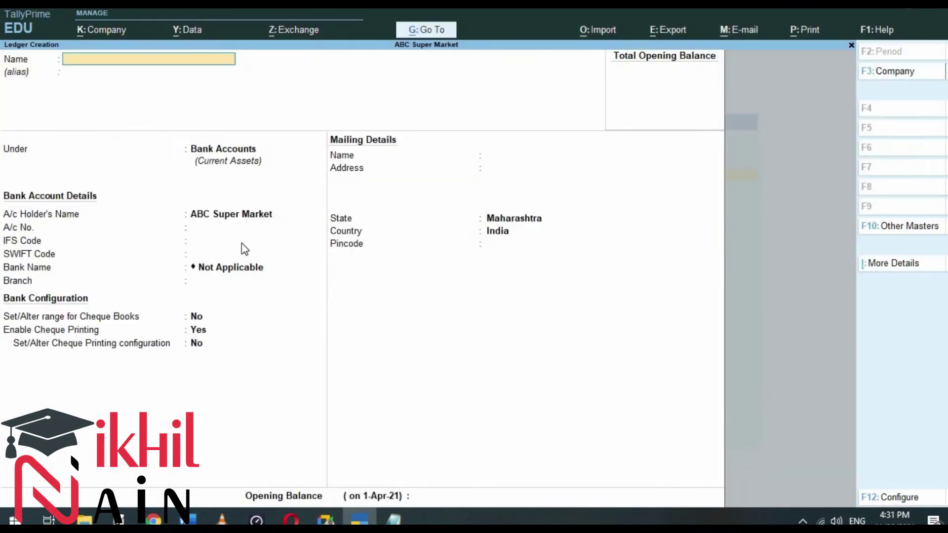
pyautogui.write('Master / Visa Cad')
pyautogui.press('BackSpace')
pyautogui.write('rd')
pyautogui.press('Return')
# Step: Place the Master / Visa Card ledger under Bank OD A/c and reach the Accept prompt
pyautogui.write('Bank')
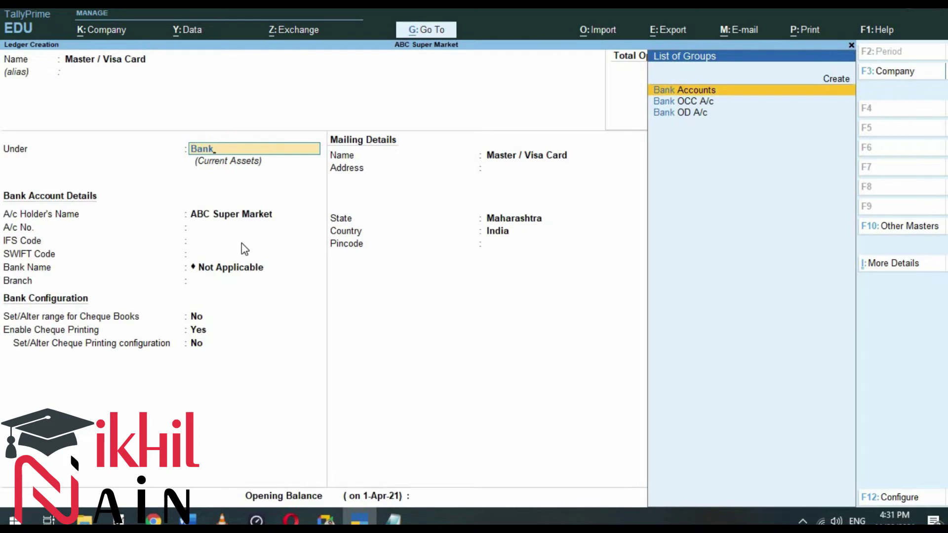
pyautogui.press('Down')
pyautogui.press('Down')
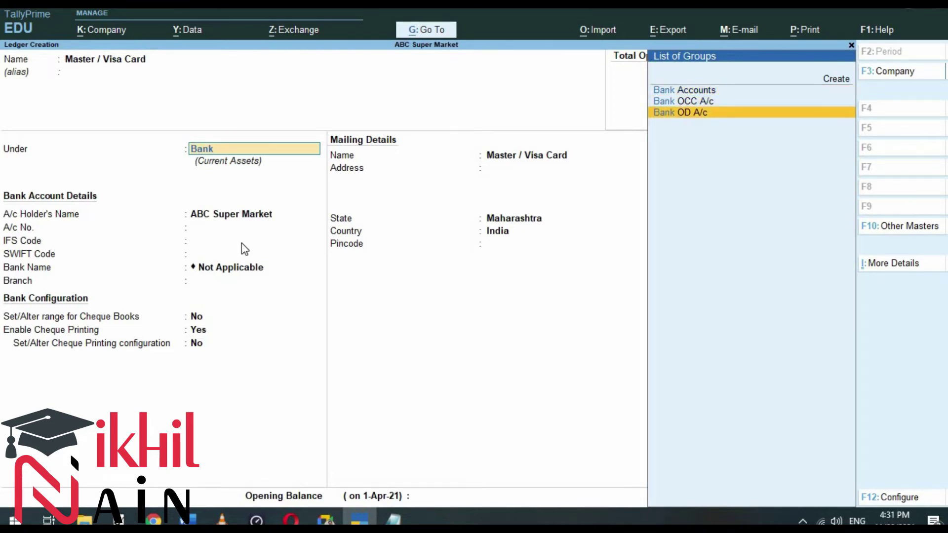
pyautogui.press('Up')
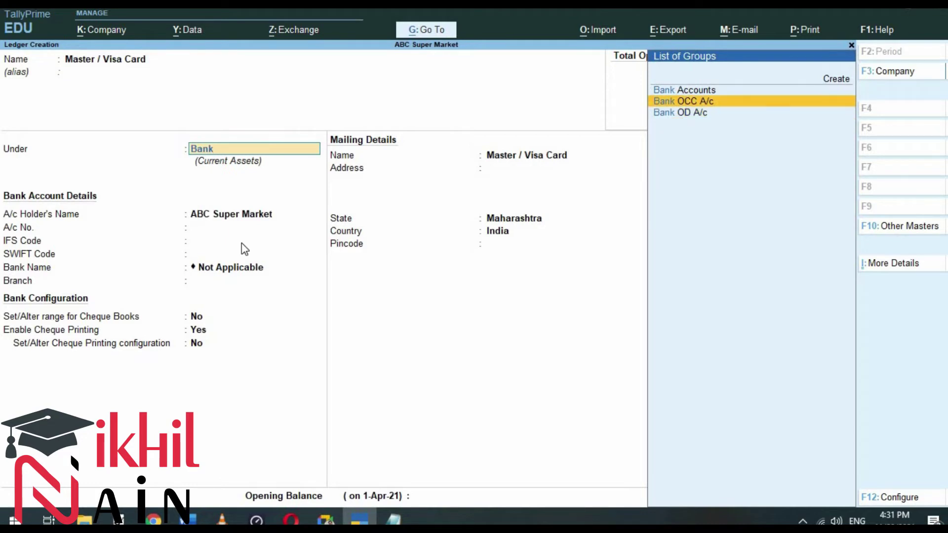
pyautogui.press('Down')
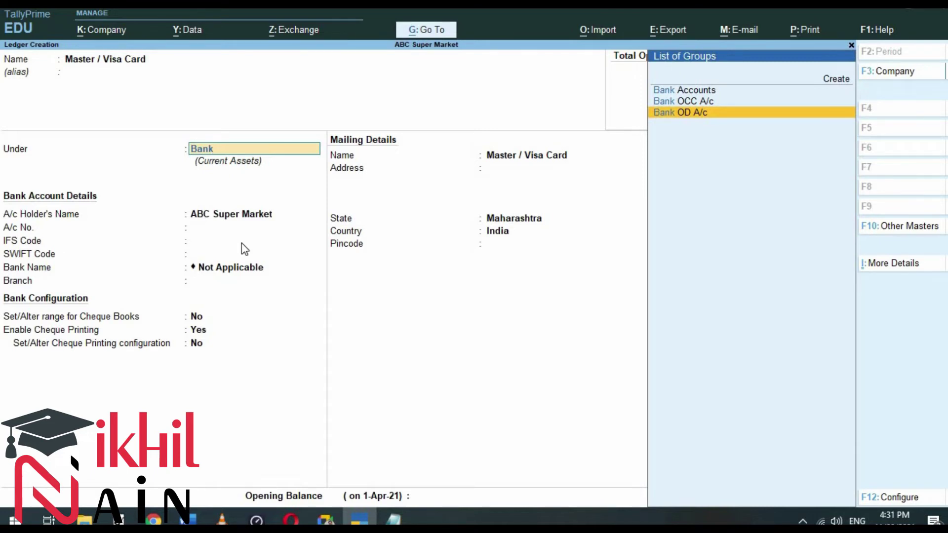
pyautogui.press('Return')
pyautogui.press('Return')
pyautogui.press('Return')
pyautogui.press('Return')
pyautogui.press('Return')
pyautogui.press('Return')
pyautogui.press('Return')
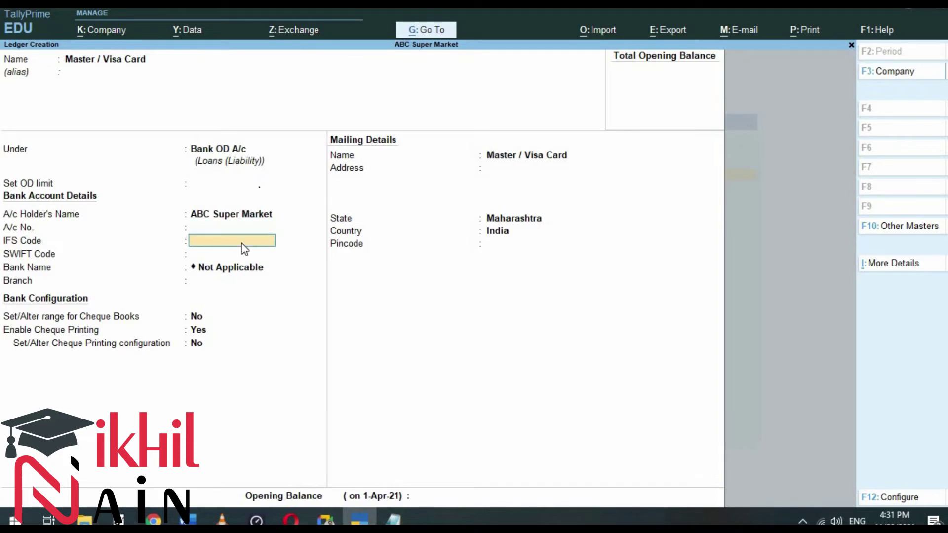
pyautogui.press('Return')
pyautogui.press('Return')
pyautogui.press('Return')
pyautogui.press('Return')
pyautogui.press('Return')
pyautogui.press('Return')
pyautogui.press('Return')
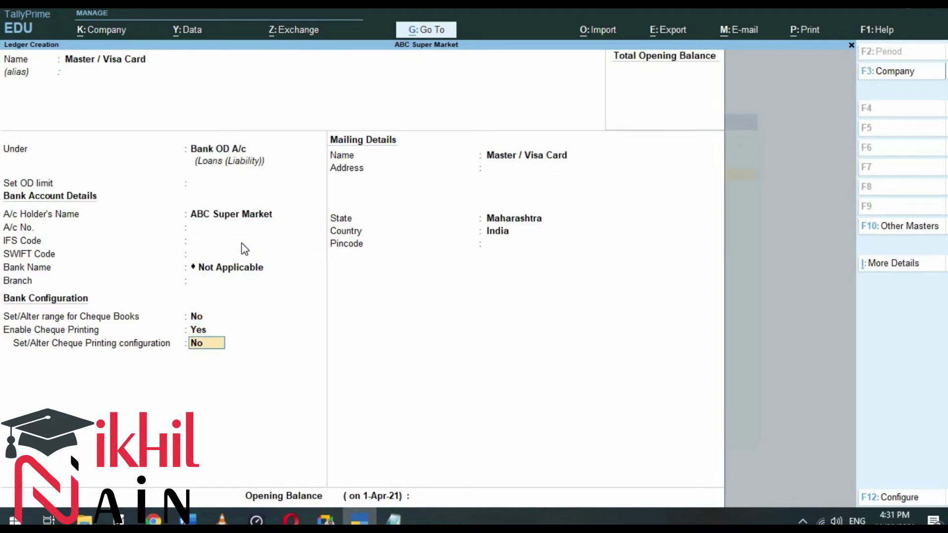
pyautogui.press('Return')
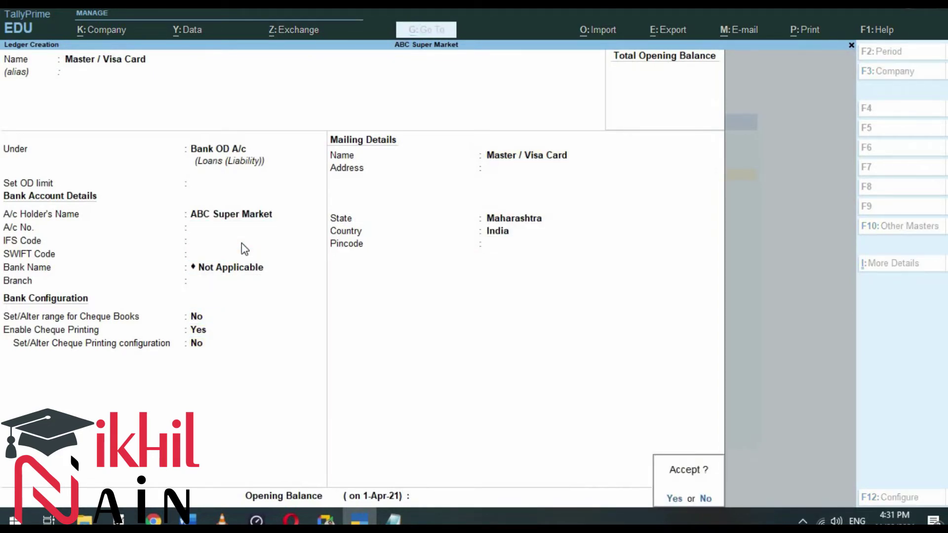
pyautogui.hotkey('alt', 'Tab')
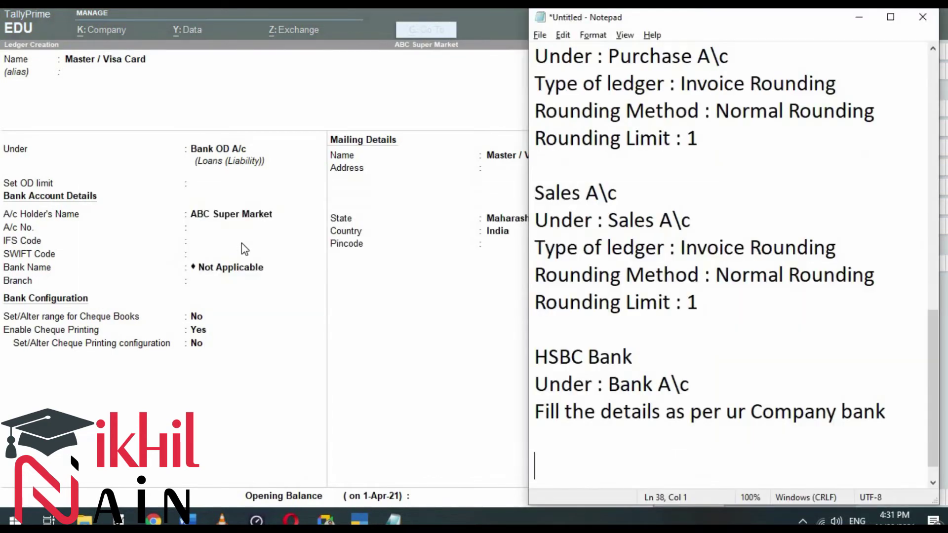
# Step: Write 'Master Visa Card' and 'Under Bank OD A\c' in the Notepad notes
pyautogui.write('M')
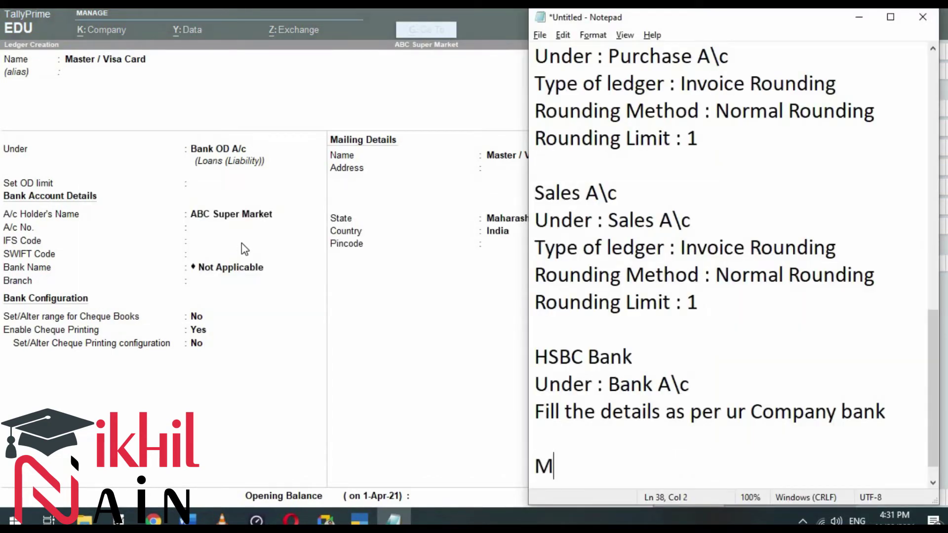
pyautogui.write('aster Visa Card')
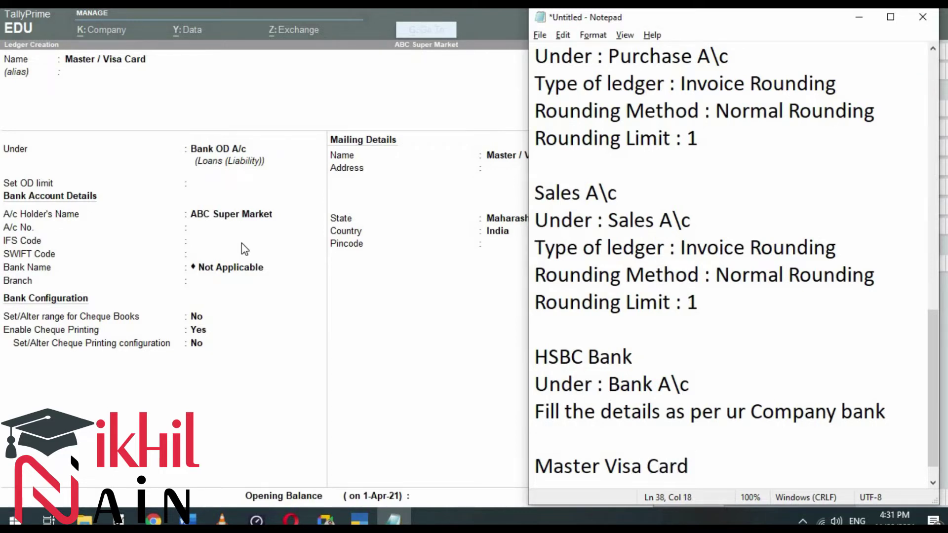
pyautogui.press('Return')
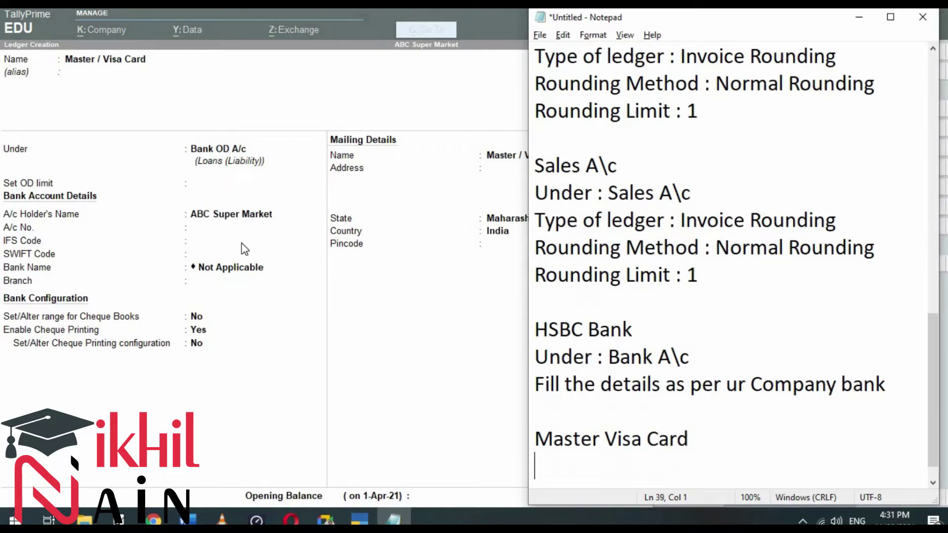
pyautogui.write('Under Ban')
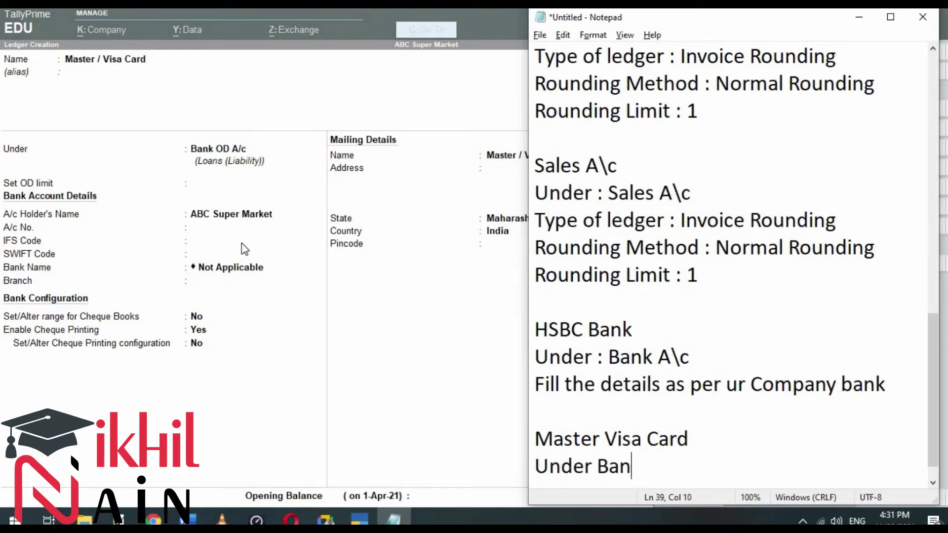
pyautogui.write('k OD A\\c')
pyautogui.press('Return')
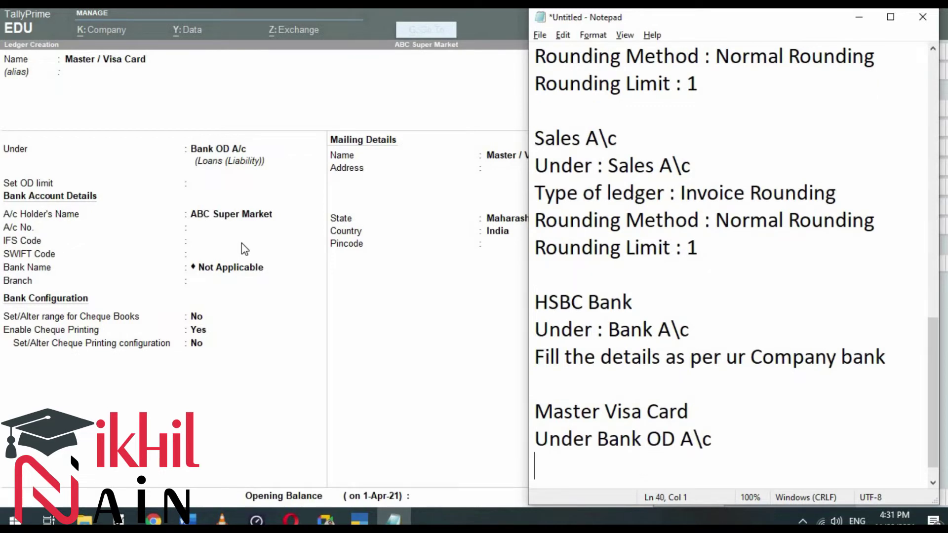
# Step: Save the Master / Visa Card ledger in TallyPrime and add blank lines to the notes
pyautogui.hotkey('alt', 'Tab')
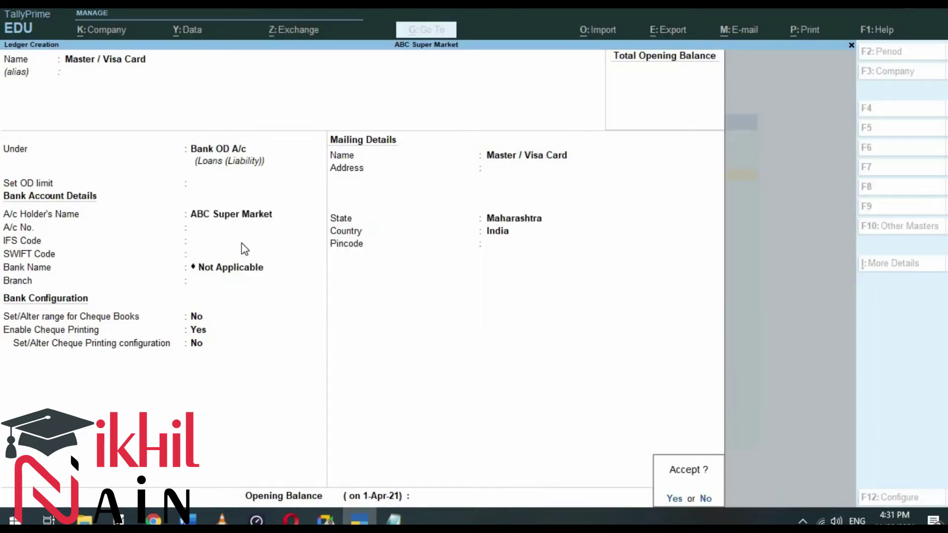
pyautogui.press('Return')
pyautogui.hotkey('alt', 'Tab')
pyautogui.press('Return')
pyautogui.press('Return')
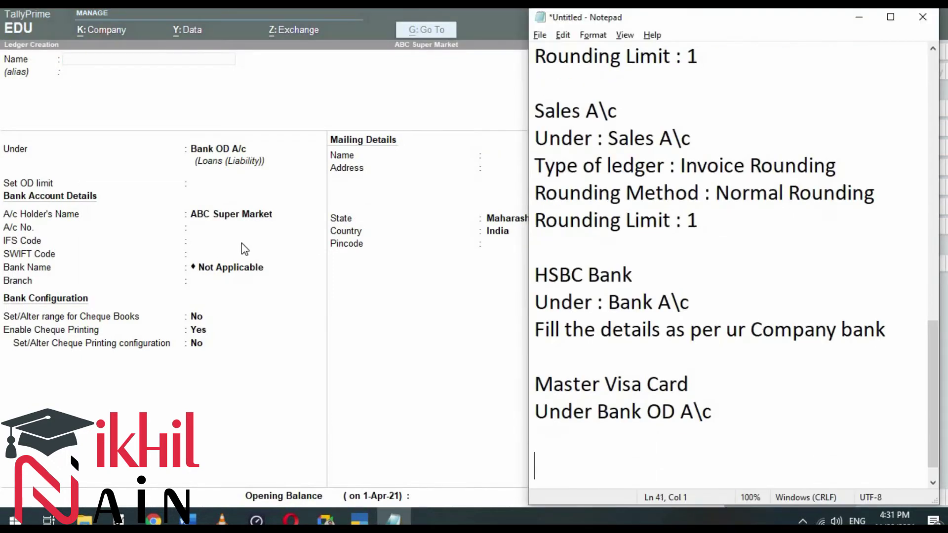
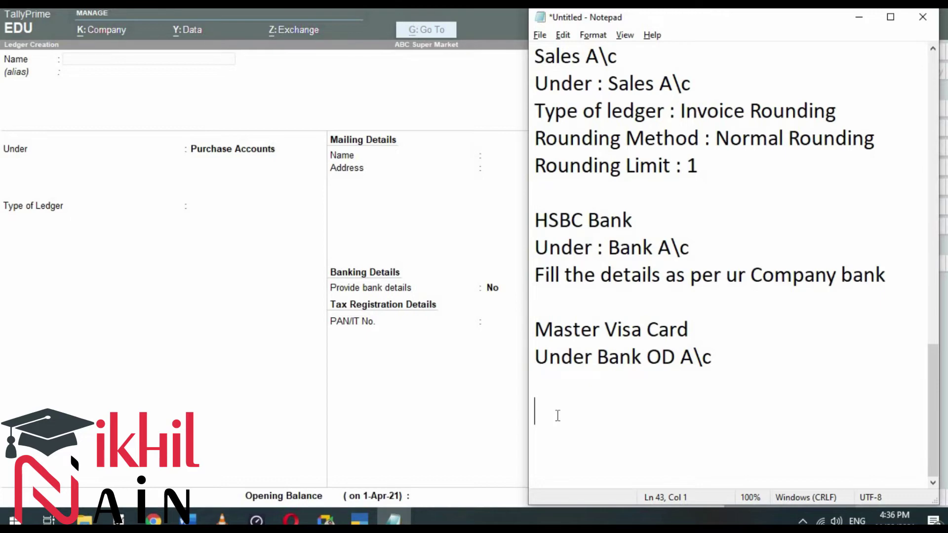
# Step: Review Word's STEP-4 stock item table (Pepsodent 150 Gm: cost 15, selling 25), then return to TallyPrime
pyautogui.hotkey('alt', 'Tab')
pyautogui.hotkey('alt', 'Tab')
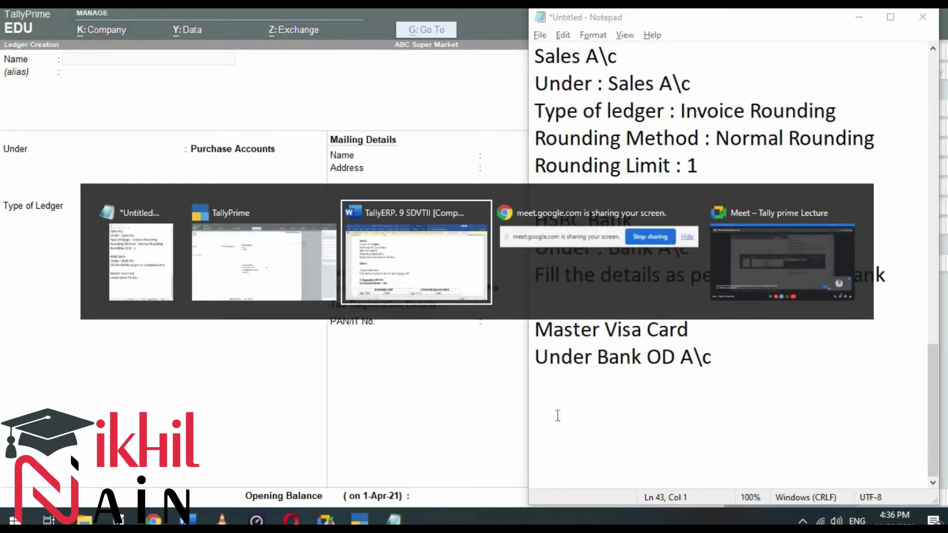
pyautogui.scroll(-3, 229, 313)
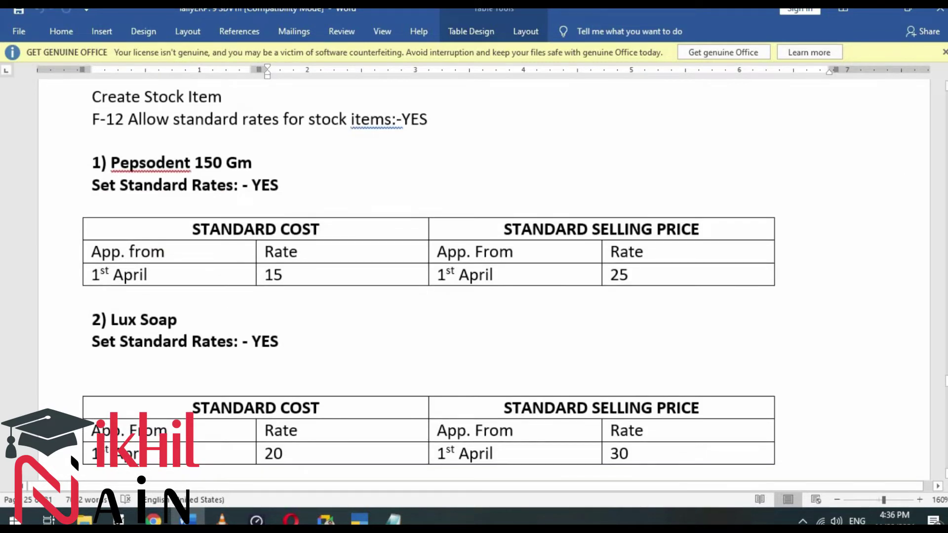
pyautogui.scroll(1, 945, 96)
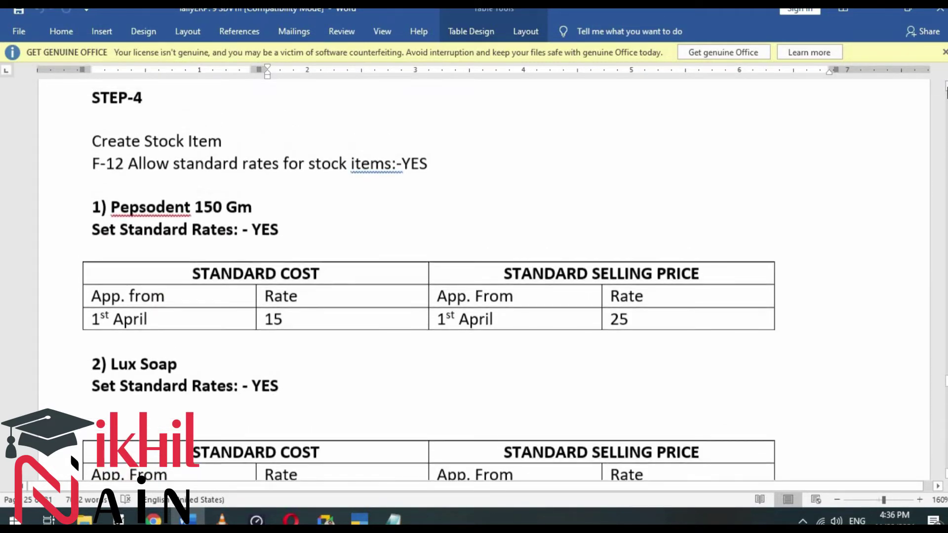
pyautogui.hotkey('alt', 'Tab')
pyautogui.press('Tab')
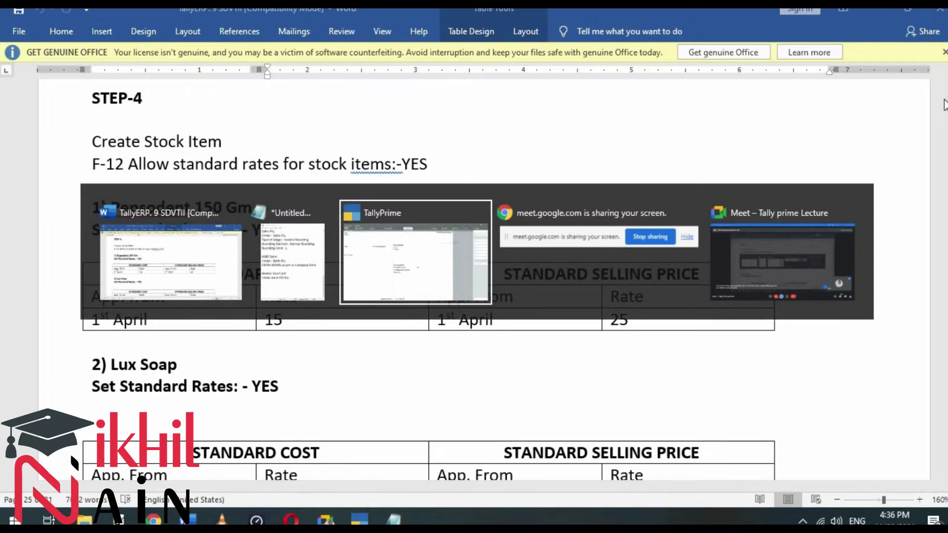
# Step: Exit Ledger Creation and highlight Stock Item in the List of Masters
pyautogui.press('Escape')
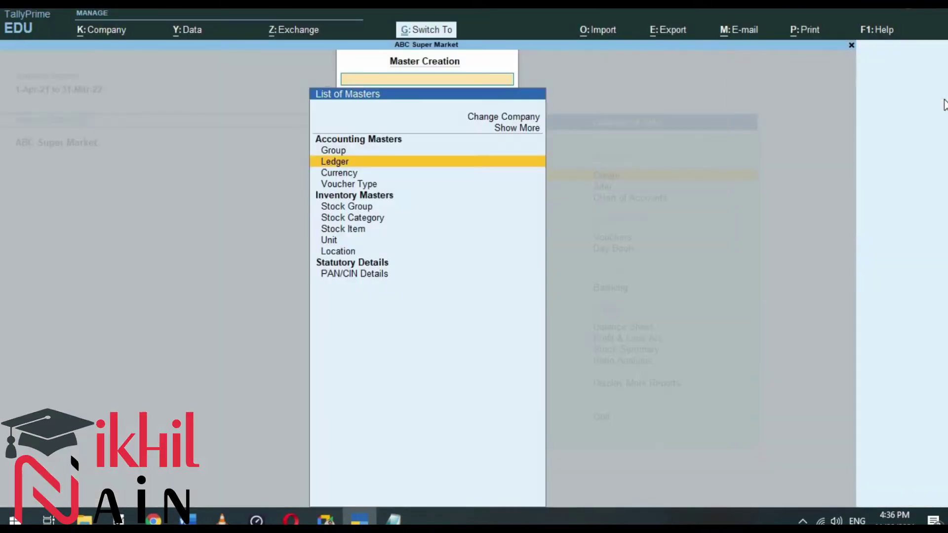
pyautogui.press('Down')
pyautogui.press('Down')
pyautogui.press('Down')
pyautogui.press('Down')
pyautogui.press('Down')
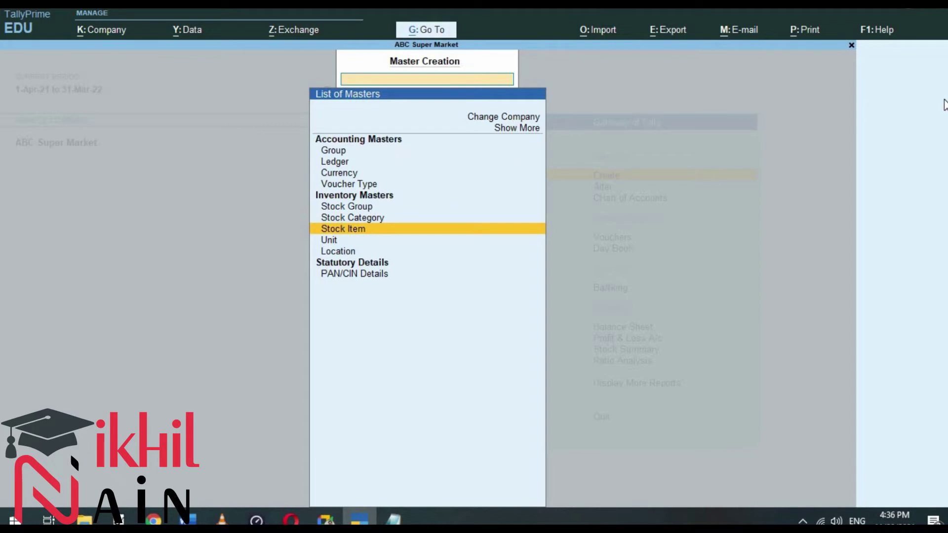
pyautogui.hotkey('alt', 'Tab')
pyautogui.hotkey('alt', 'Tab')
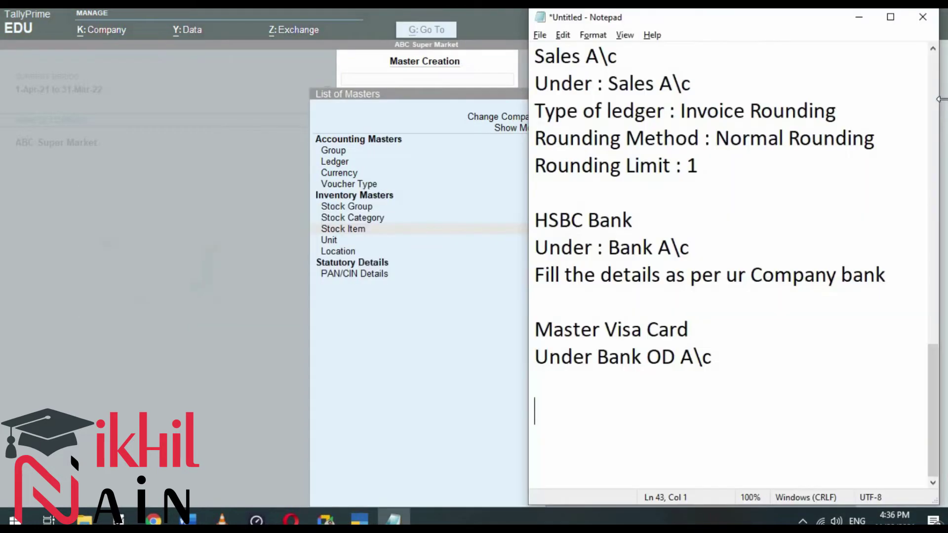
# Step: Write 'Step 4', 'In GOT -> Create -> Stock Items' and 'Name :' lines in the notes
pyautogui.write('ep 4')
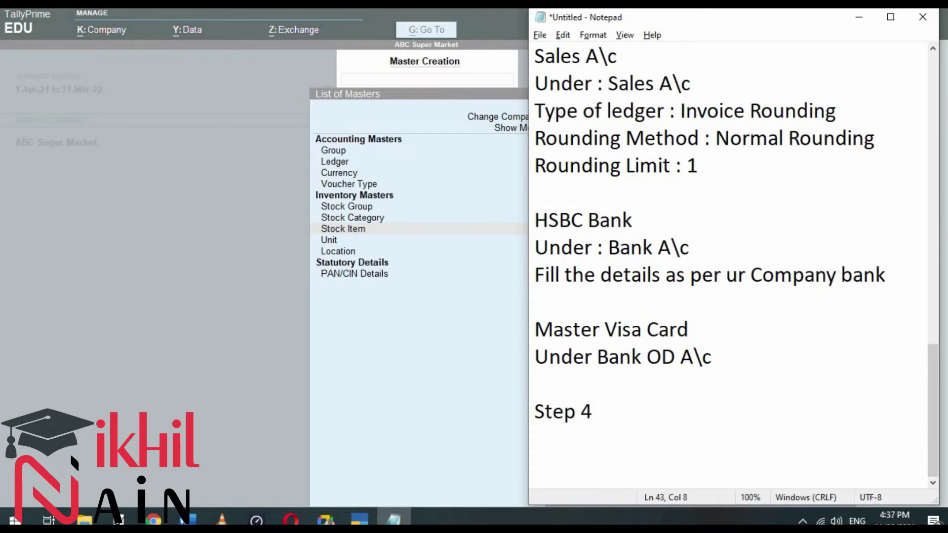
pyautogui.press('Return')
pyautogui.write('In GOT -> St')
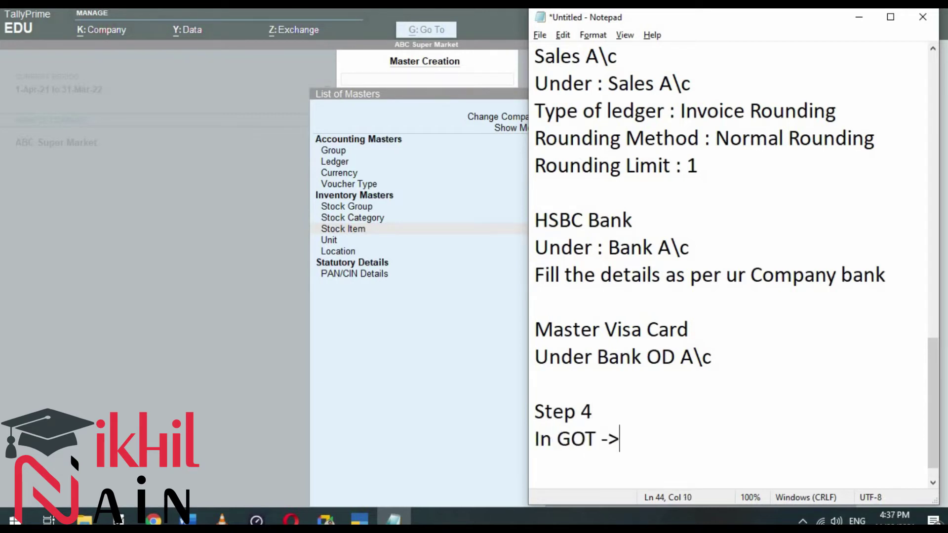
pyautogui.press('BackSpace')
pyautogui.press('BackSpace')
pyautogui.write('Create -> St')
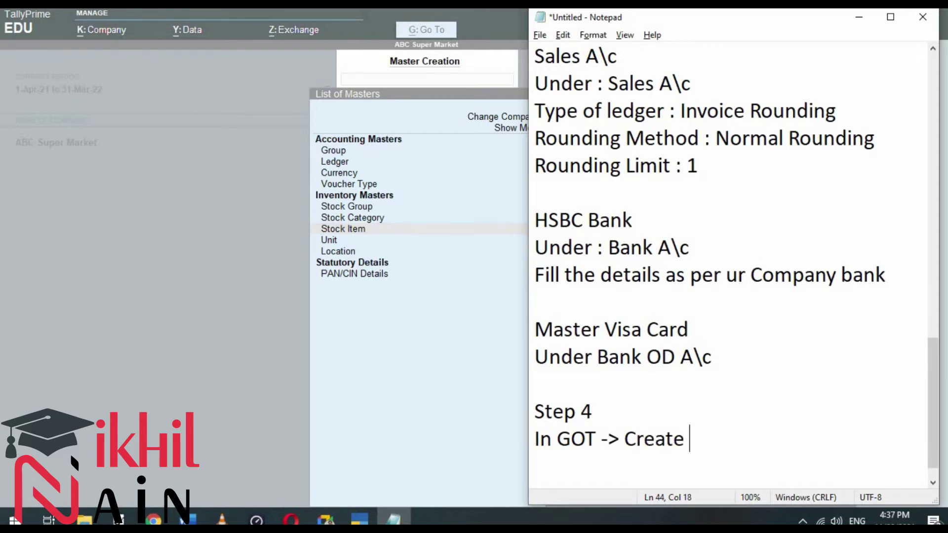
pyautogui.write('ock ')
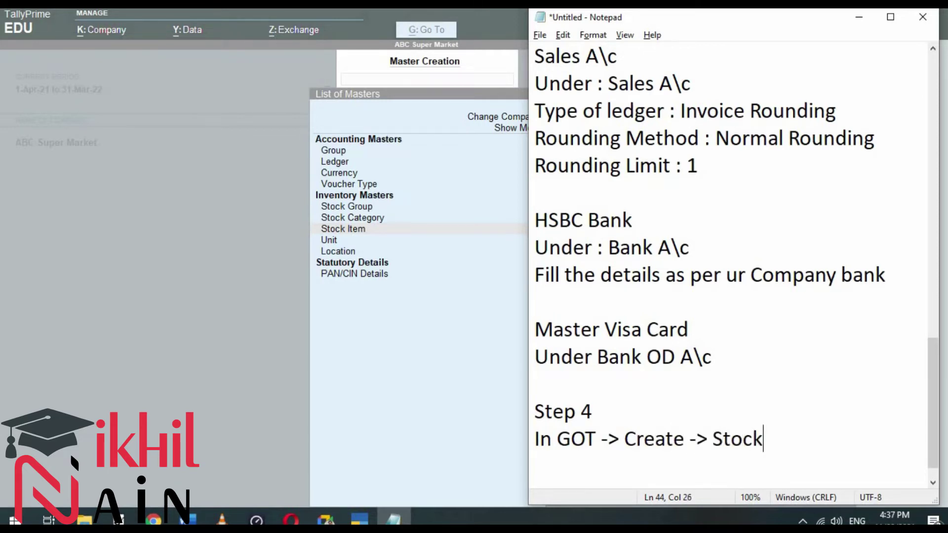
pyautogui.write('Items')
pyautogui.press('Return')
pyautogui.write('n')
pyautogui.press('BackSpace')
pyautogui.write('Name :')
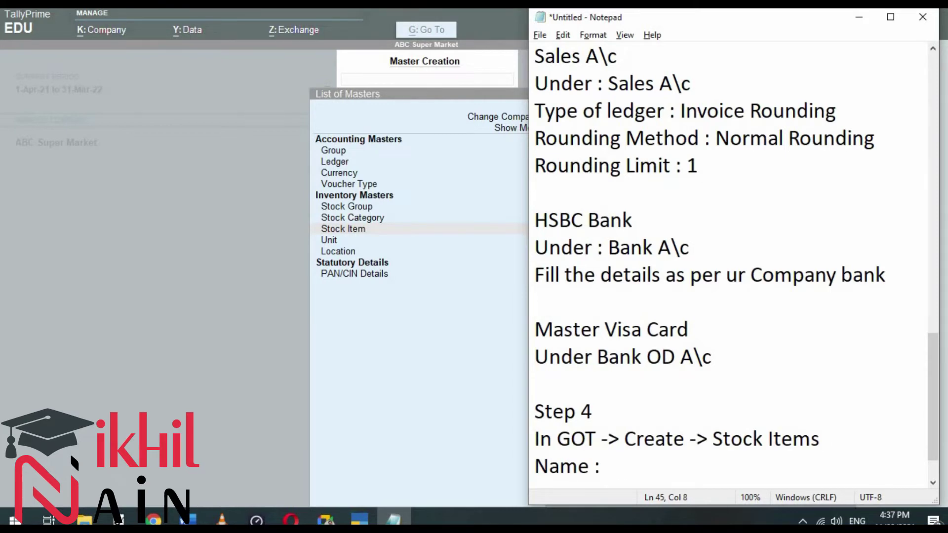
pyautogui.hotkey('alt', 'Tab')
pyautogui.press('Tab')
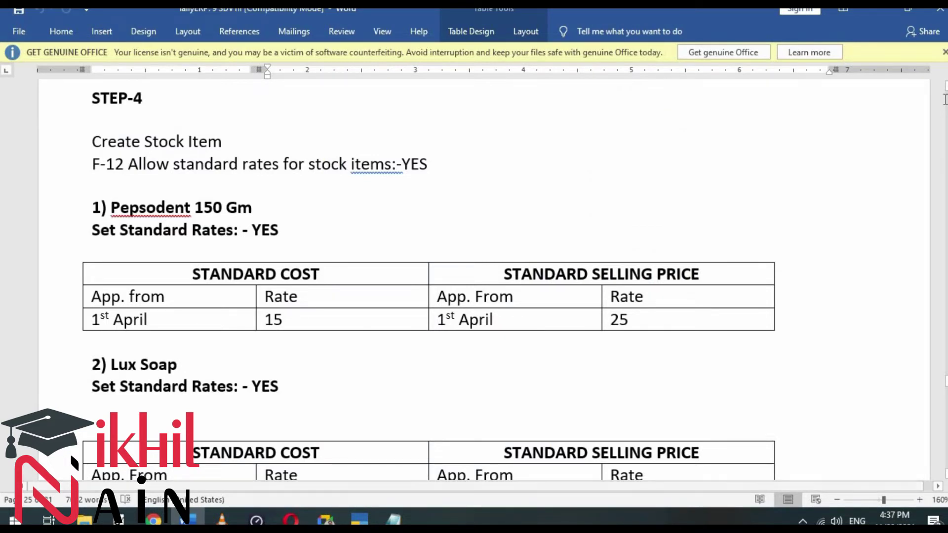
# Step: Start a new stock item named Pepsodent 150 Gm under Primary
pyautogui.hotkey('alt', 'Tab')
pyautogui.press('Tab')
pyautogui.press('Return')
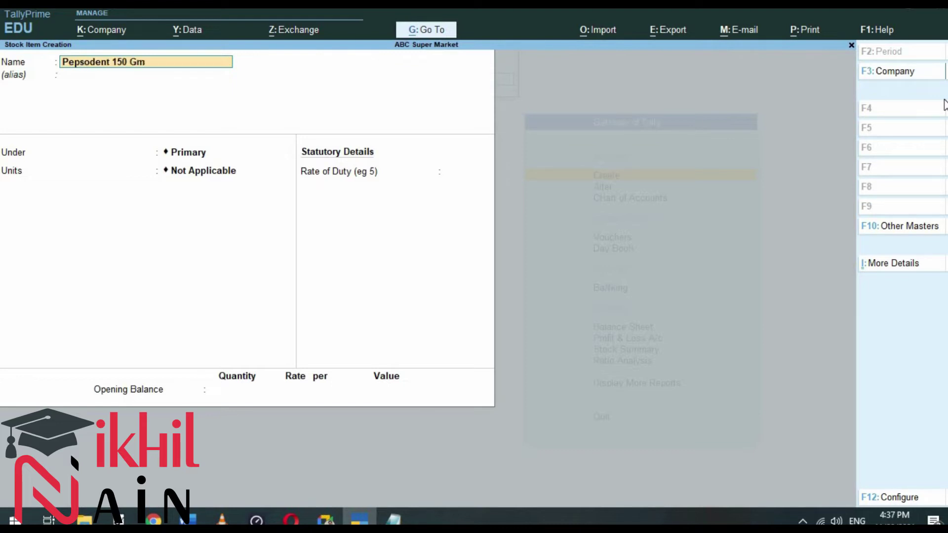
pyautogui.press('Return')
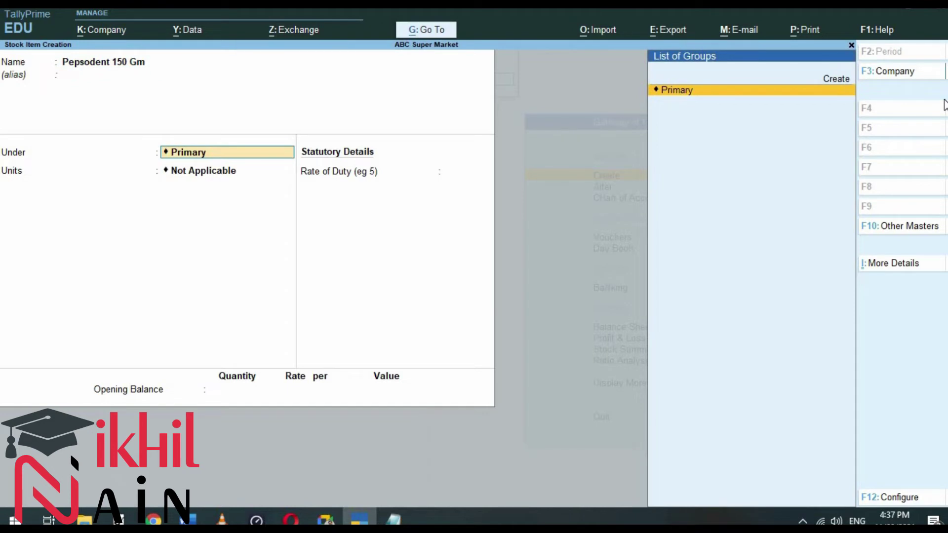
pyautogui.press('Return')
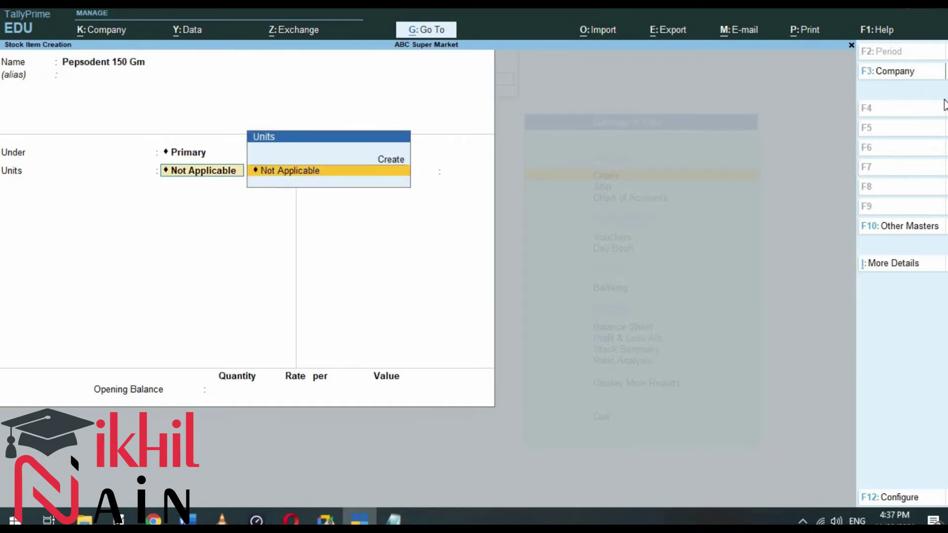
# Step: Create a new unit with symbol Nos. and formal name Number
pyautogui.hotkey('alt', 'c')
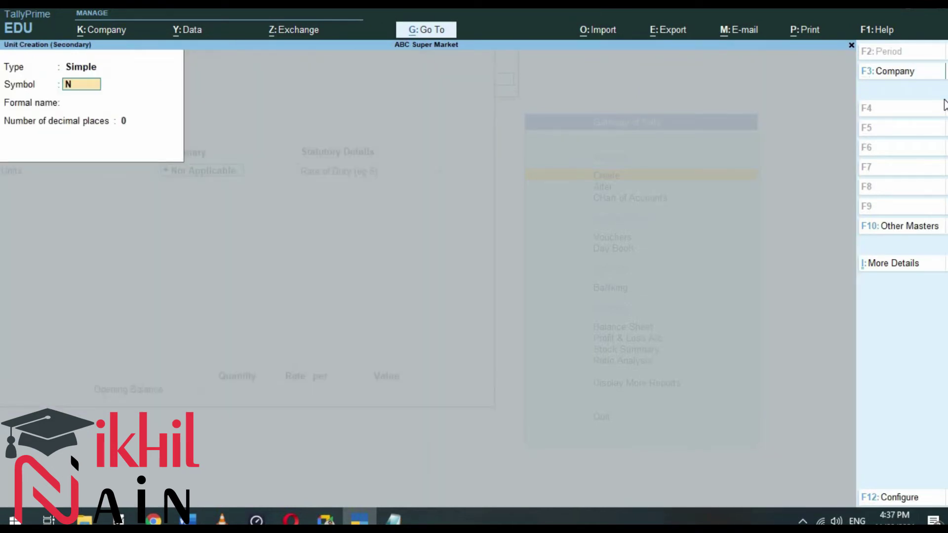
pyautogui.press('Return')
pyautogui.write('Number')
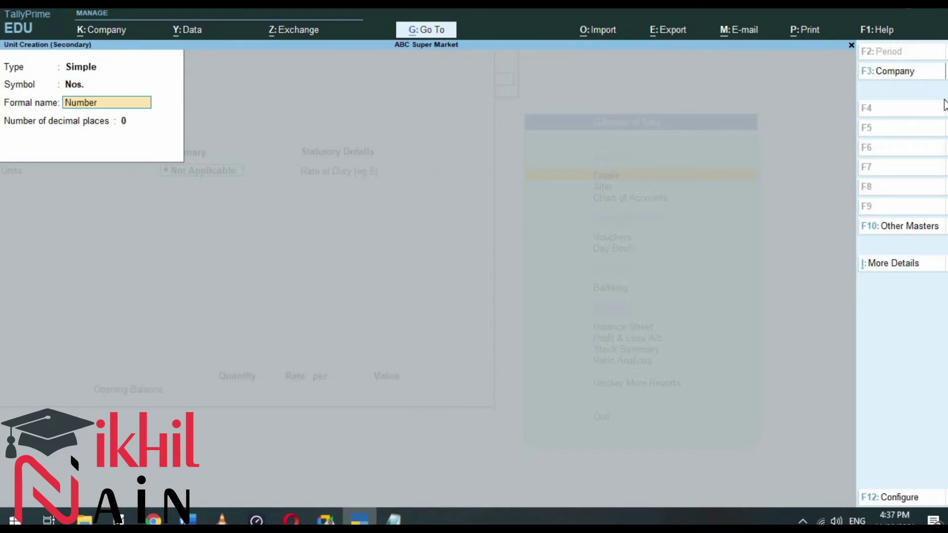
pyautogui.press('Return')
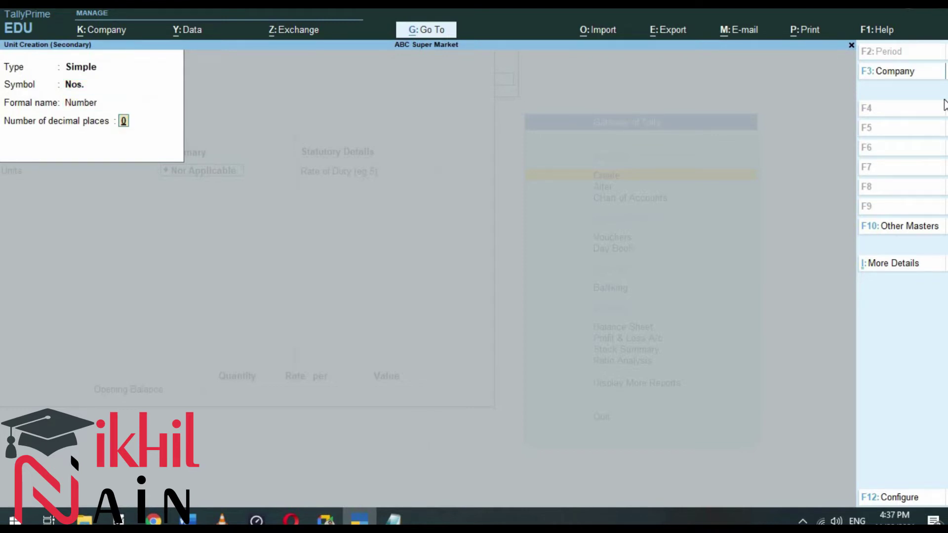
pyautogui.hotkey('alt', 'Tab')
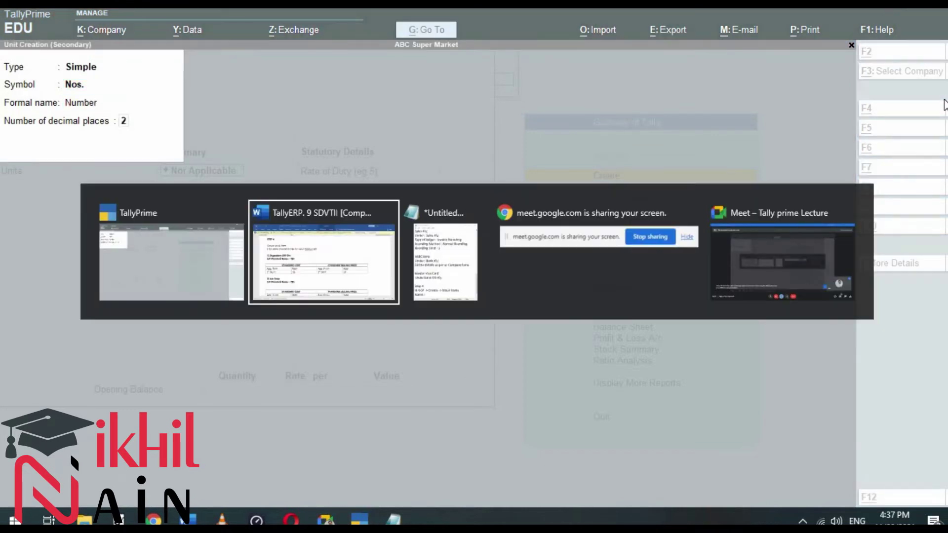
# Step: Note the item name Pepsodent 150gm and 'Under : Primary' in Notepad
pyautogui.hotkey('alt', 'Tab')
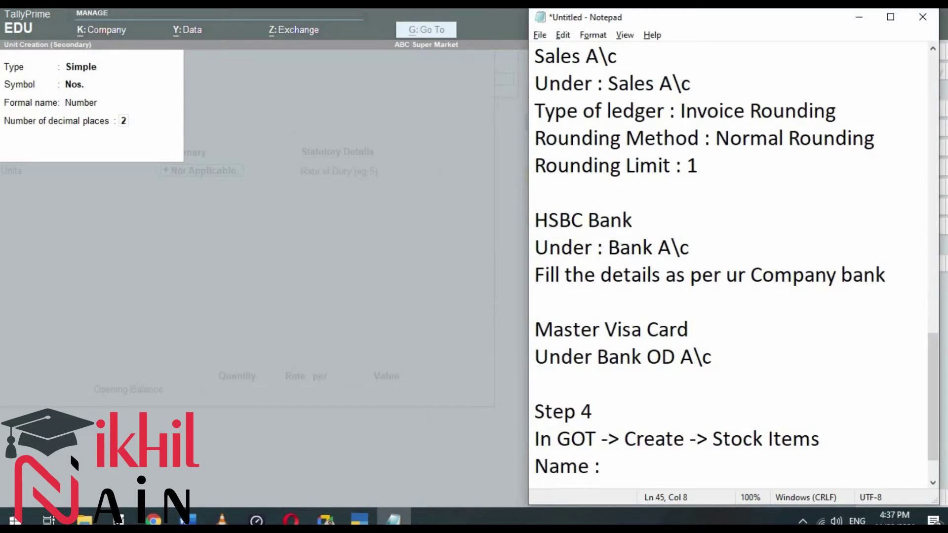
pyautogui.write('Pepsodent')
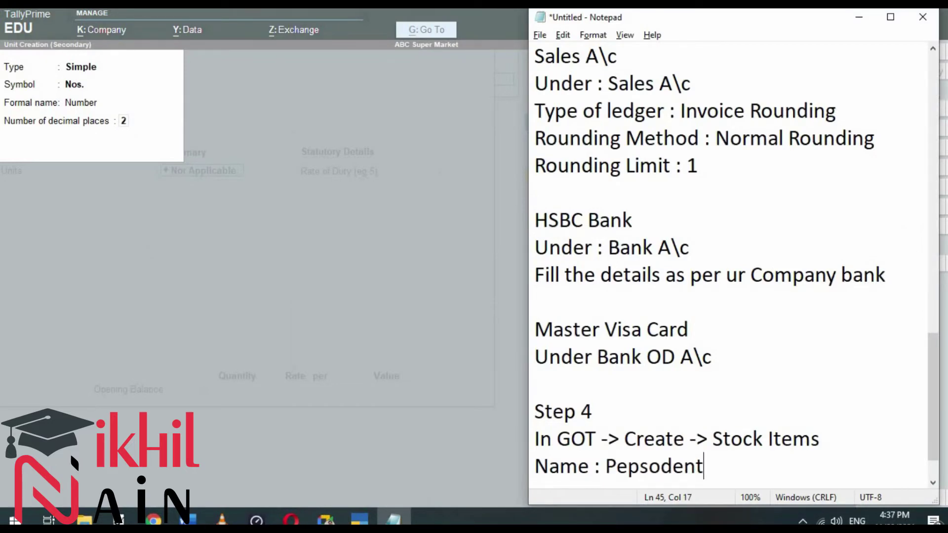
pyautogui.write(' 150gm')
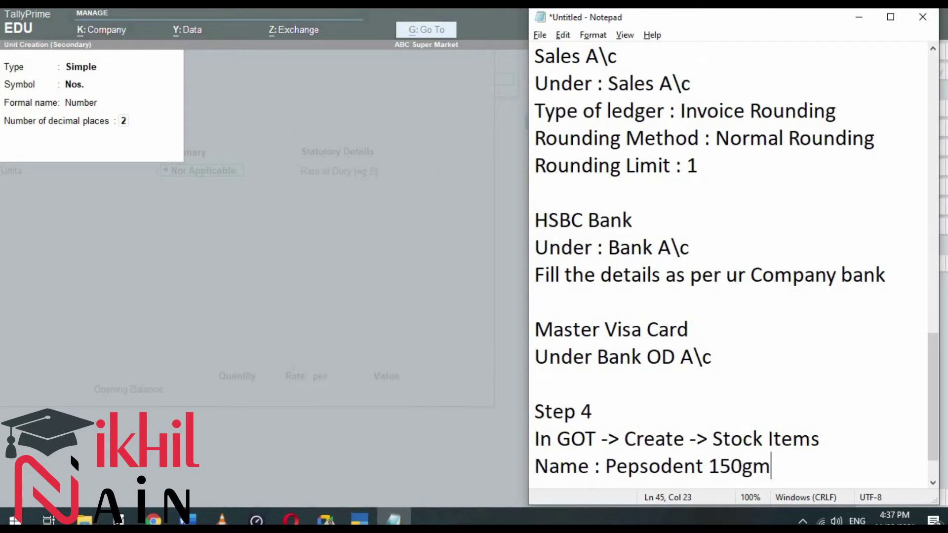
pyautogui.press('Return')
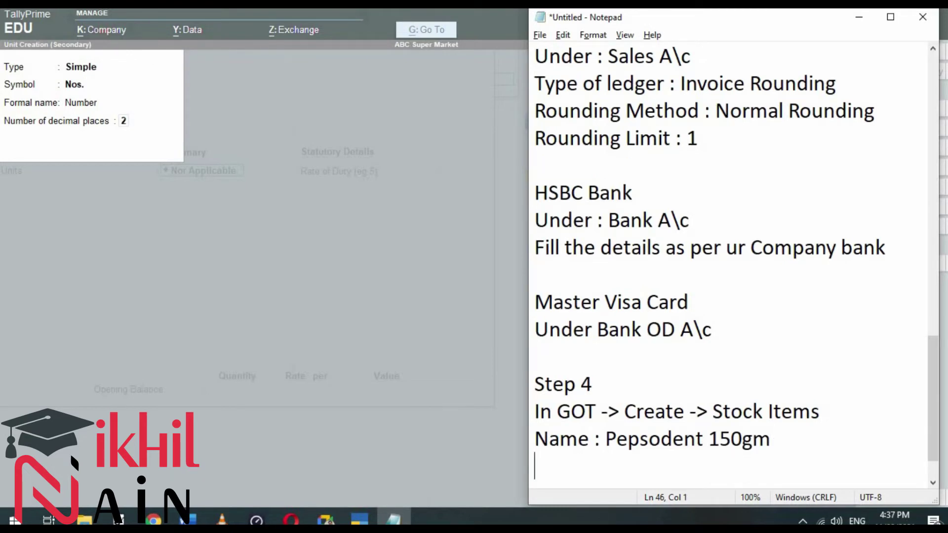
pyautogui.write('Und')
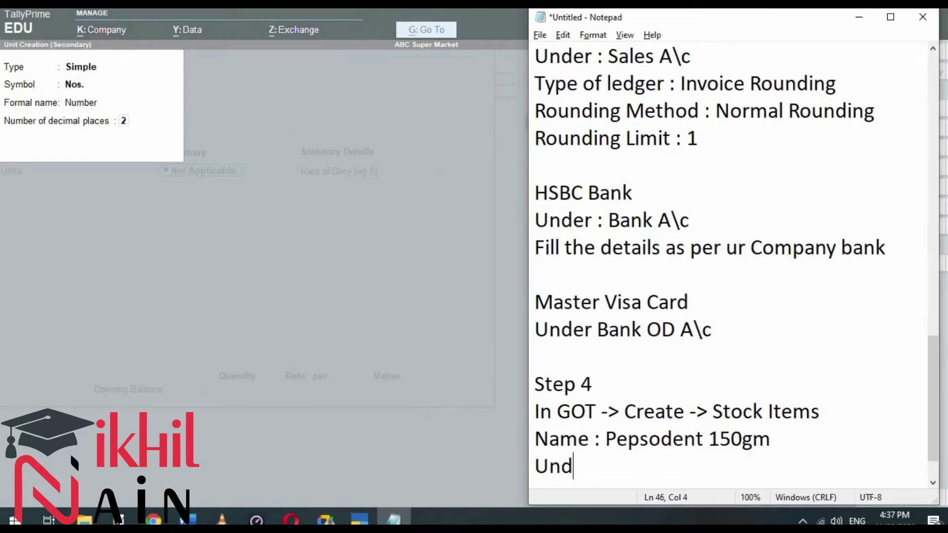
pyautogui.write('er : Primary')
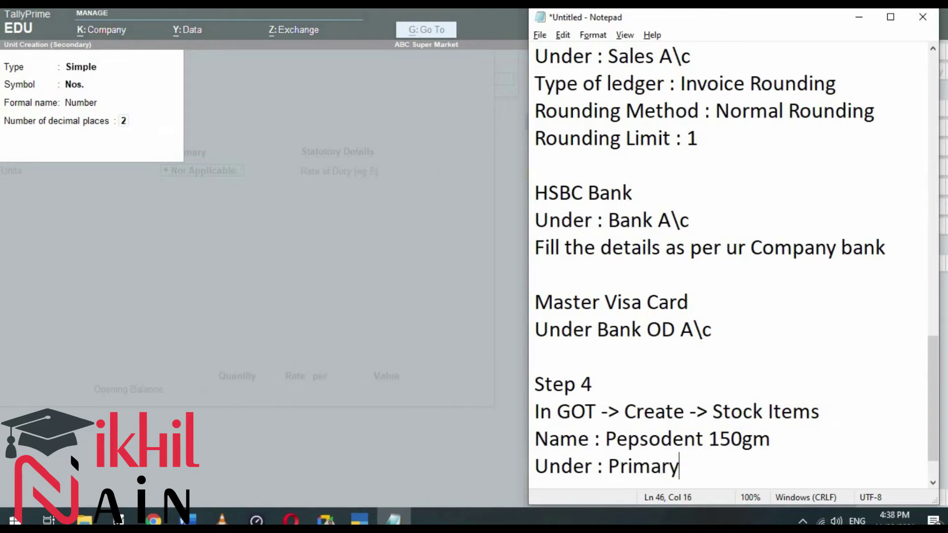
pyautogui.press('Return')
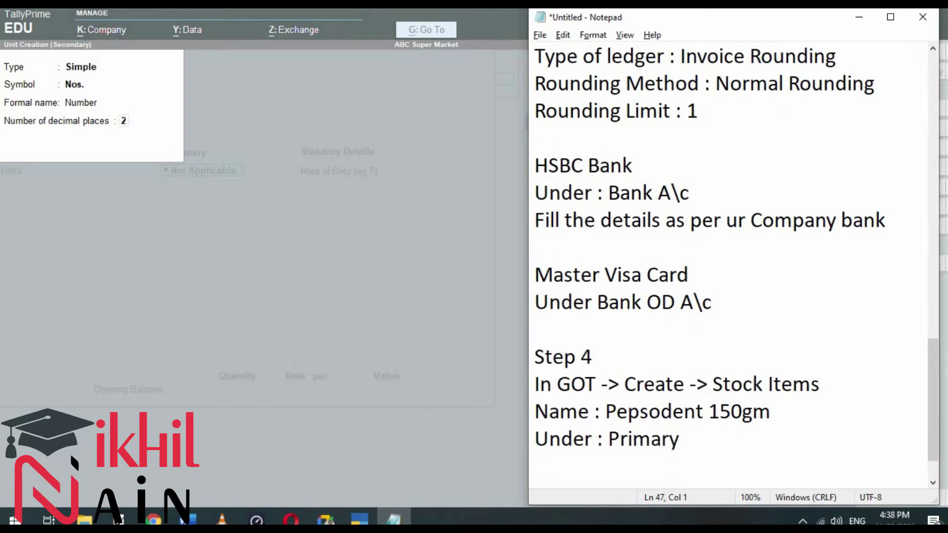
# Step: Add the 'Units : (For 1st time user)' and 'Press Alt+ C:' note lines
pyautogui.write('Units : ( ')
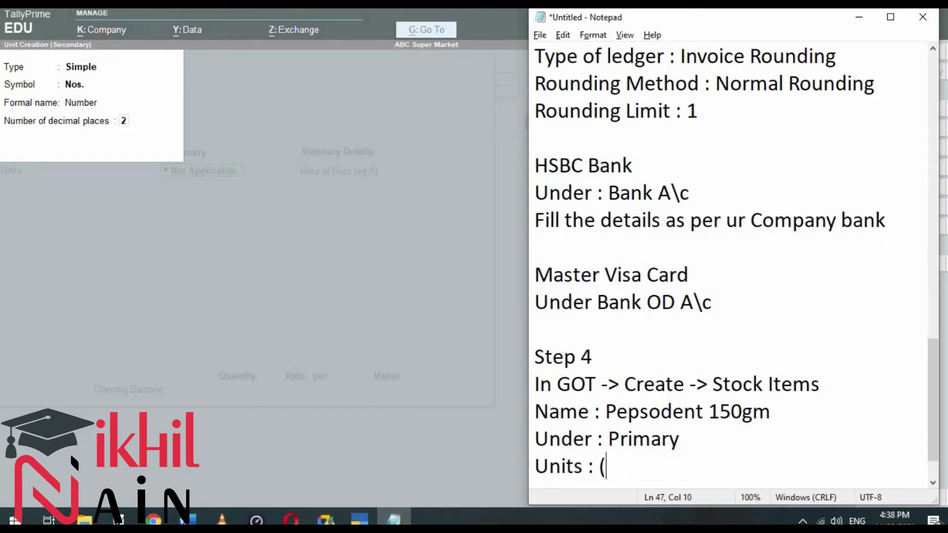
pyautogui.write('For 1st t')
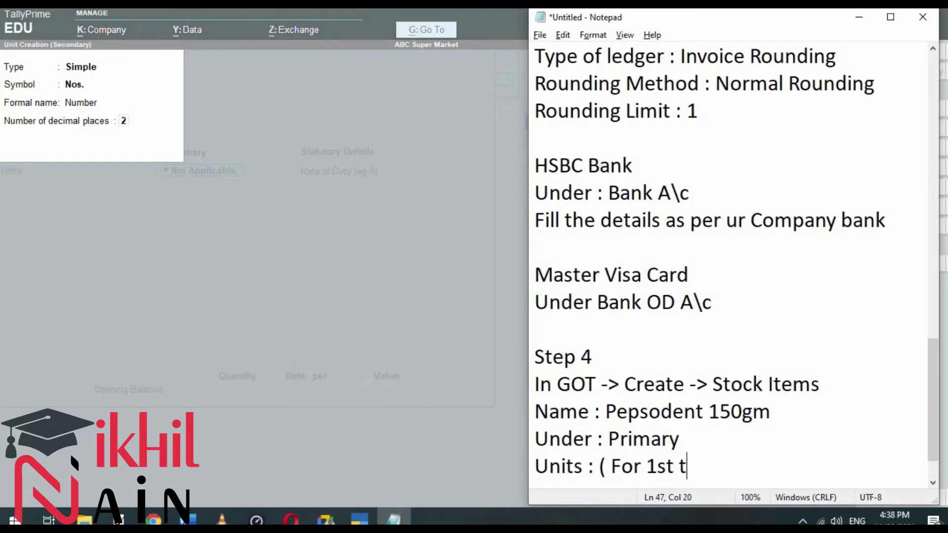
pyautogui.write('ime user')
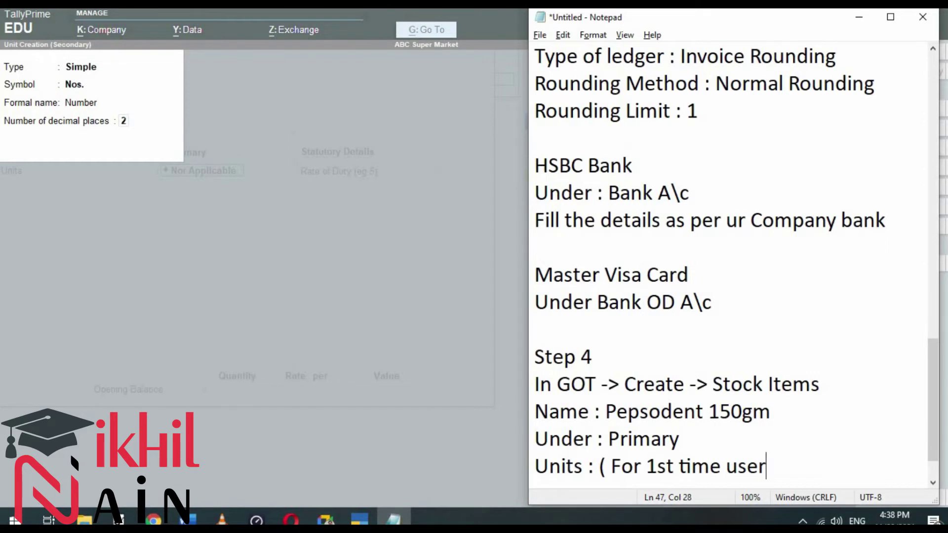
pyautogui.press('Return')
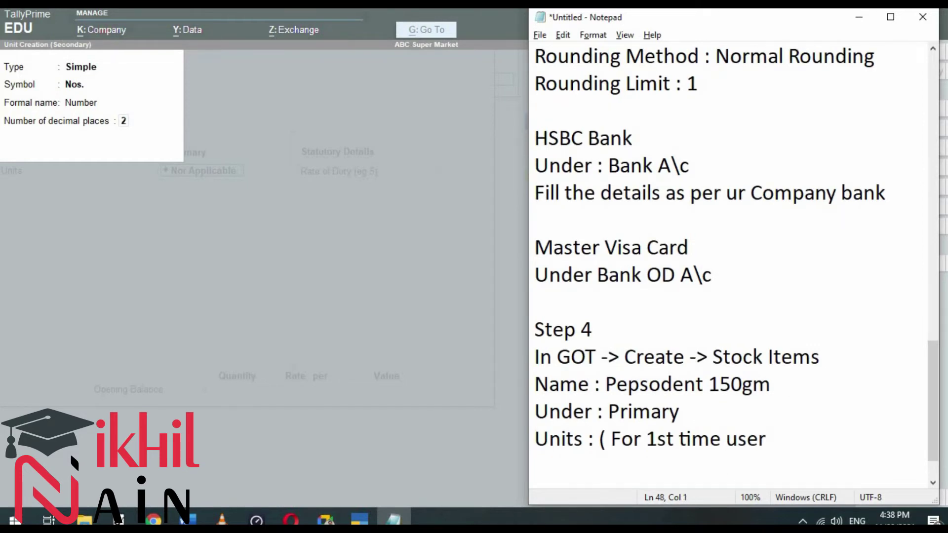
pyautogui.write('Press A;')
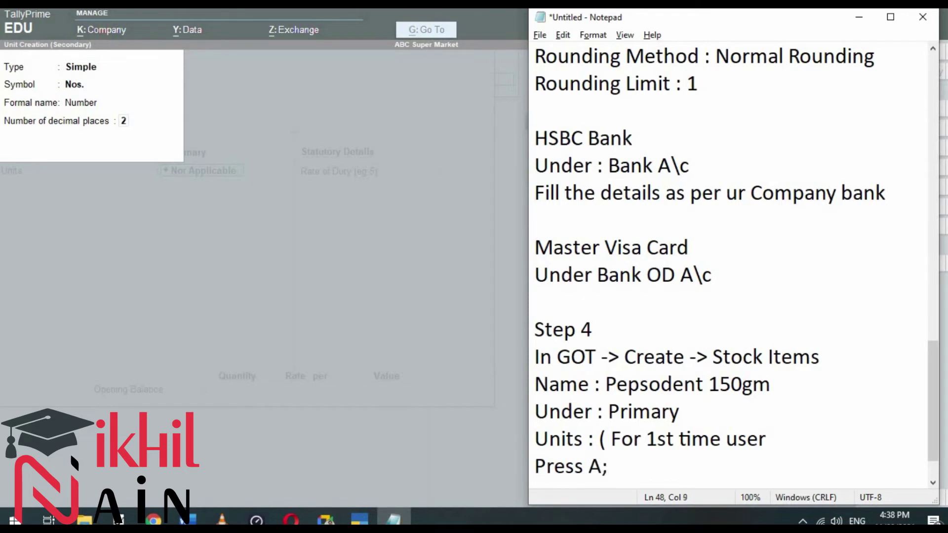
pyautogui.press('BackSpace')
pyautogui.write('lt+ C:')
pyautogui.press('Return')
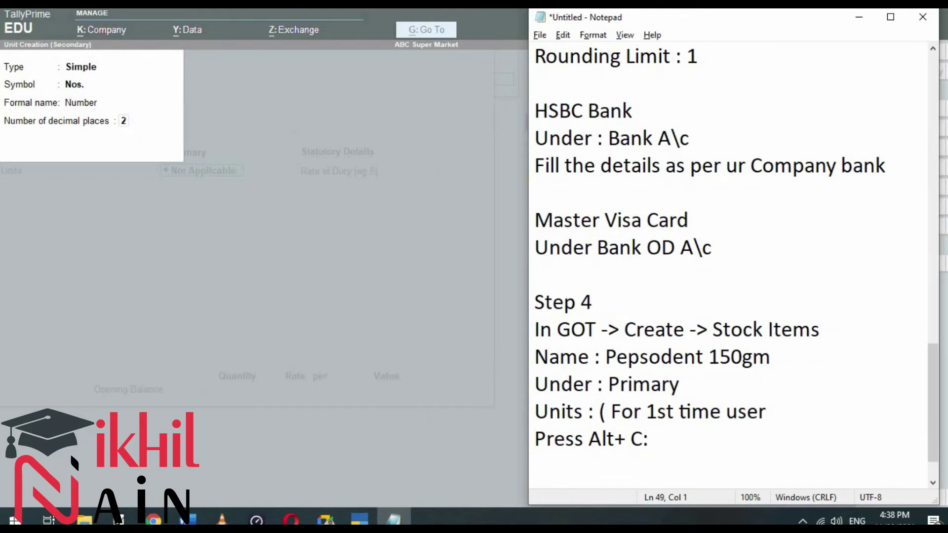
# Step: Note the unit details: Symbol Nos., Formal Name Numbers, 2 decimal places
pyautogui.write('Symbol : Nos.')
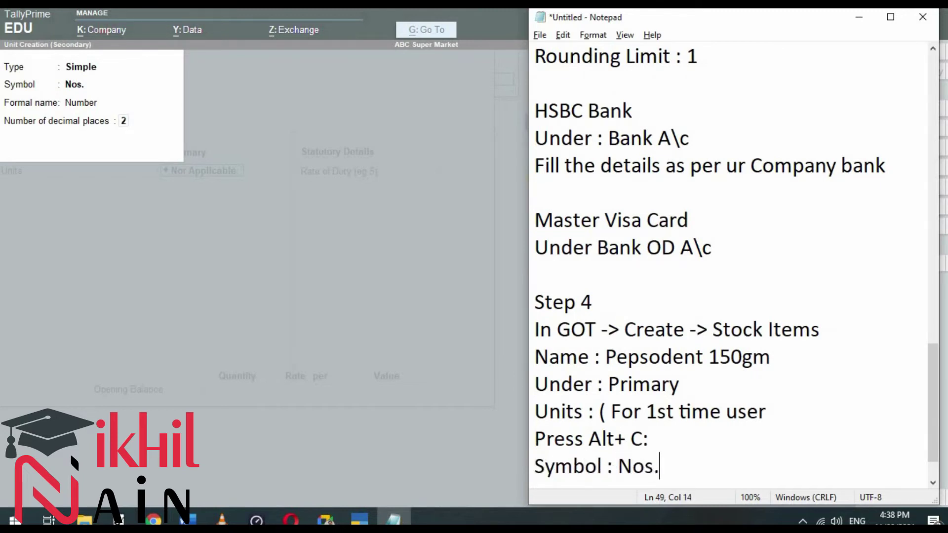
pyautogui.press('Return')
pyautogui.write('N')
pyautogui.press('BackSpace')
pyautogui.write('G')
pyautogui.press('BackSpace')
pyautogui.write('Fo')
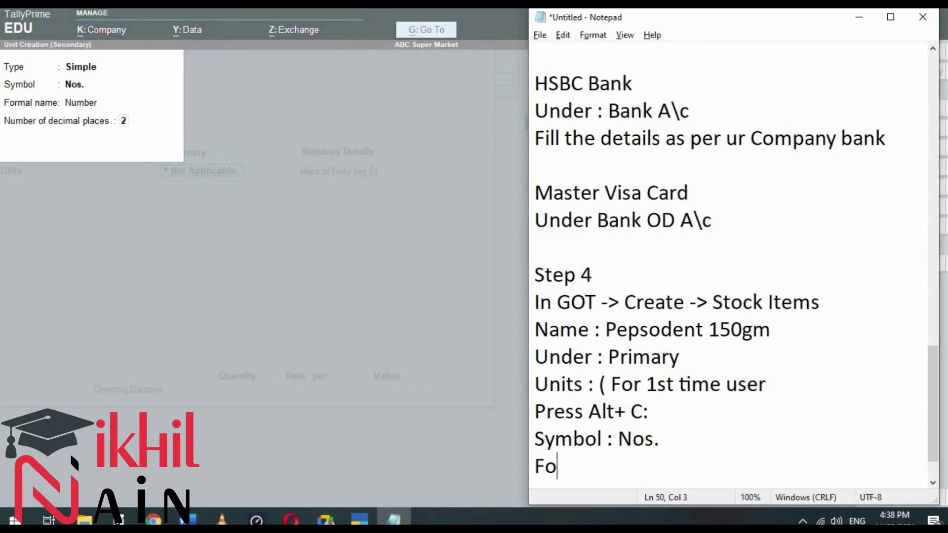
pyautogui.write('rml Nam')
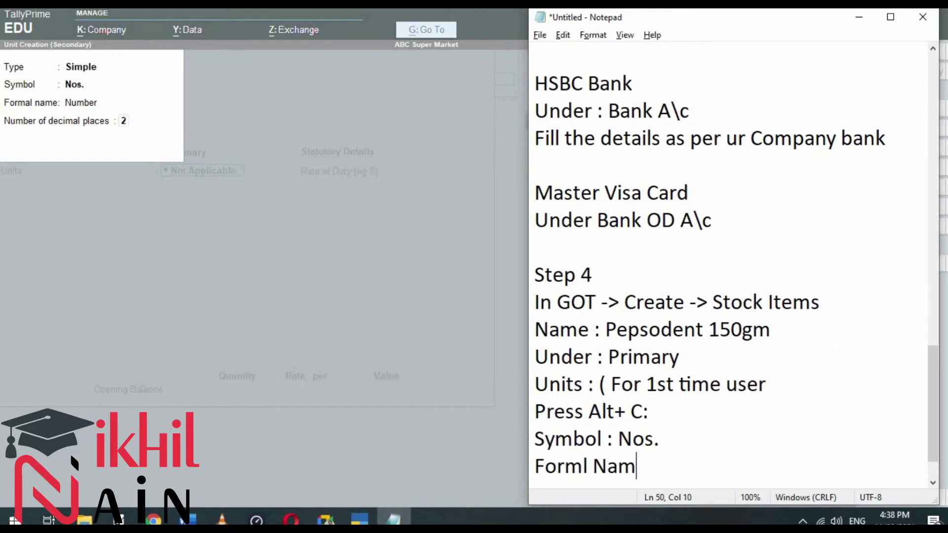
pyautogui.write(' e: Numbers')
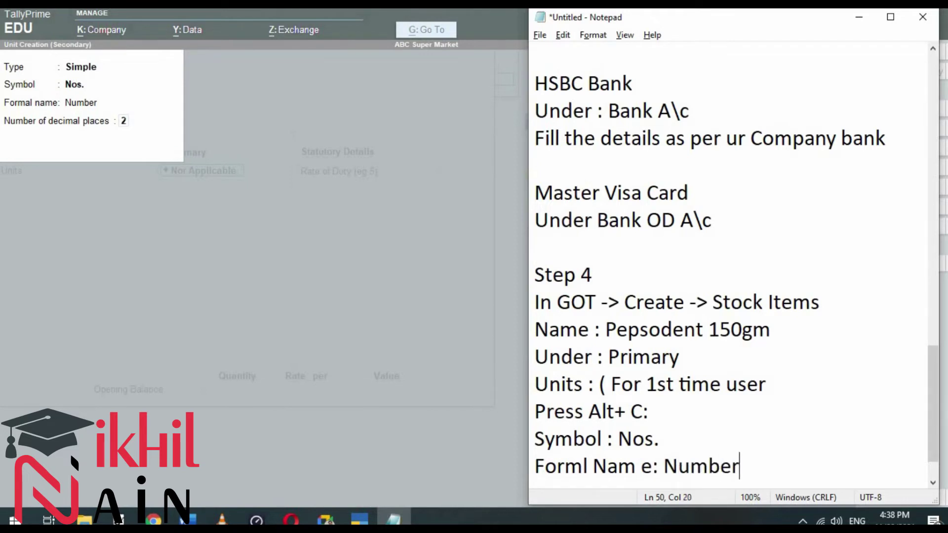
pyautogui.press('Return')
pyautogui.write('No')
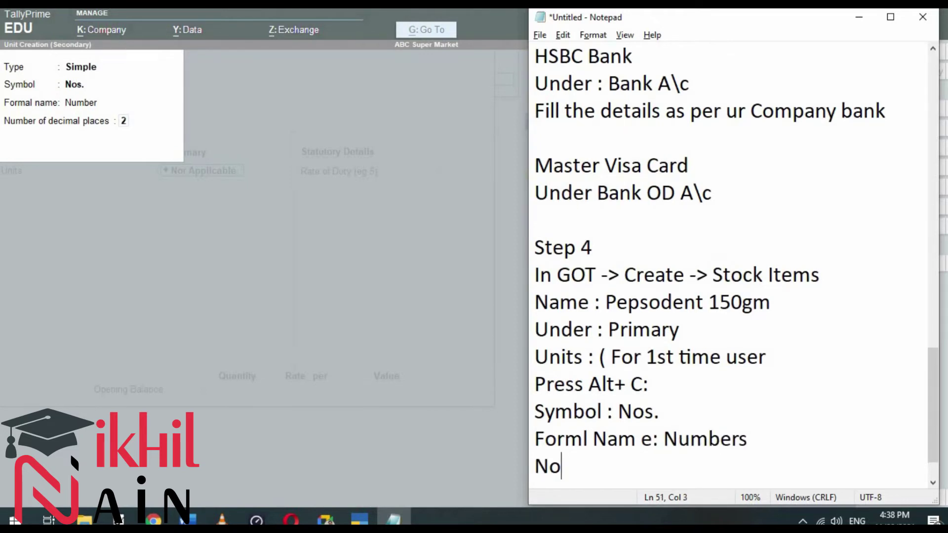
pyautogui.write(' of Decim')
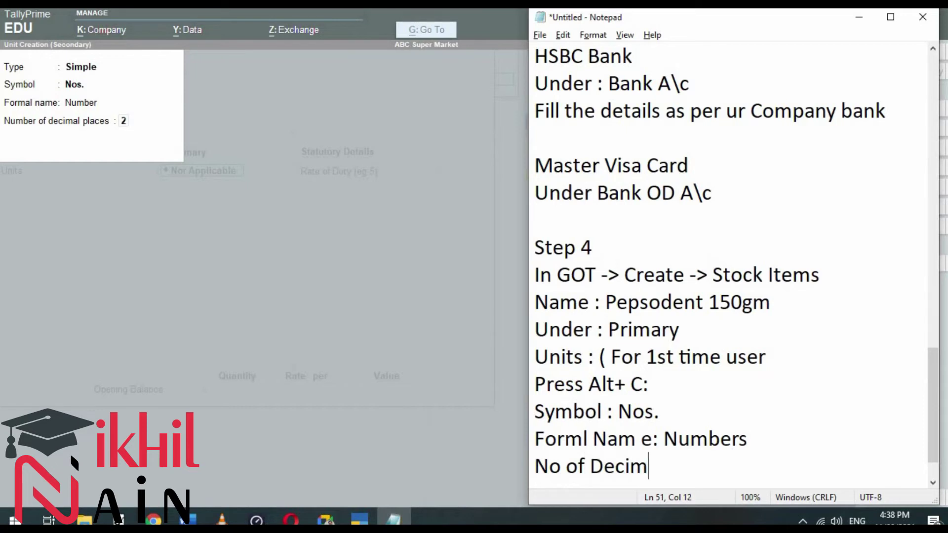
pyautogui.write('al places : ')
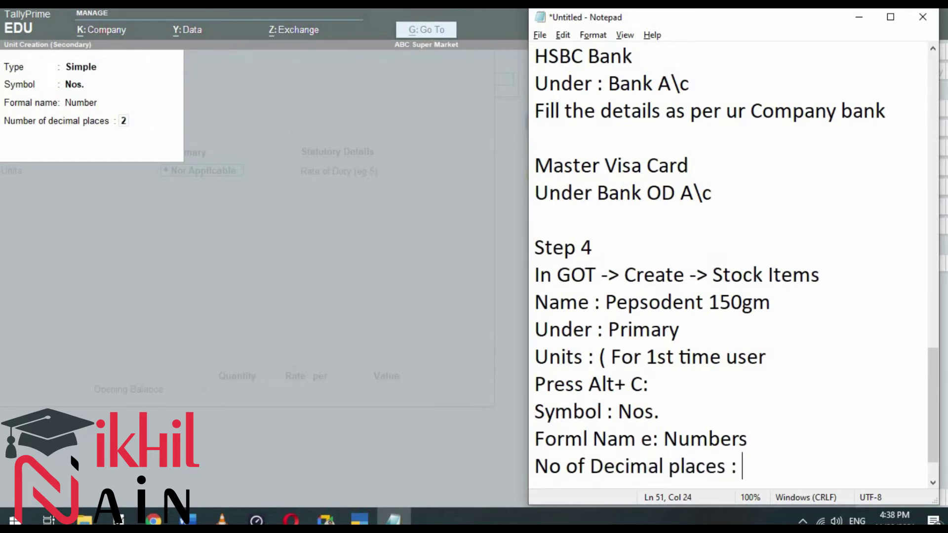
pyautogui.write('2')
pyautogui.press('Return')
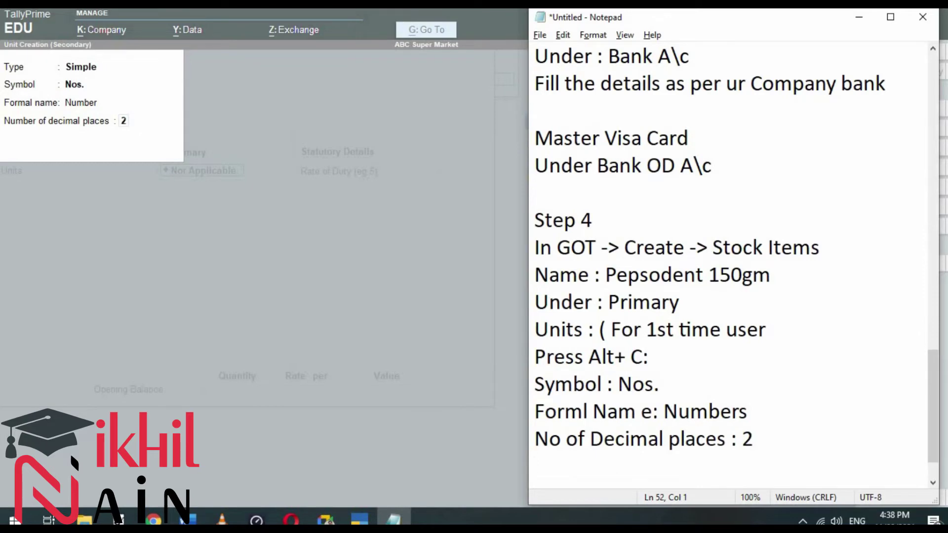
pyautogui.hotkey('alt', 'Tab')
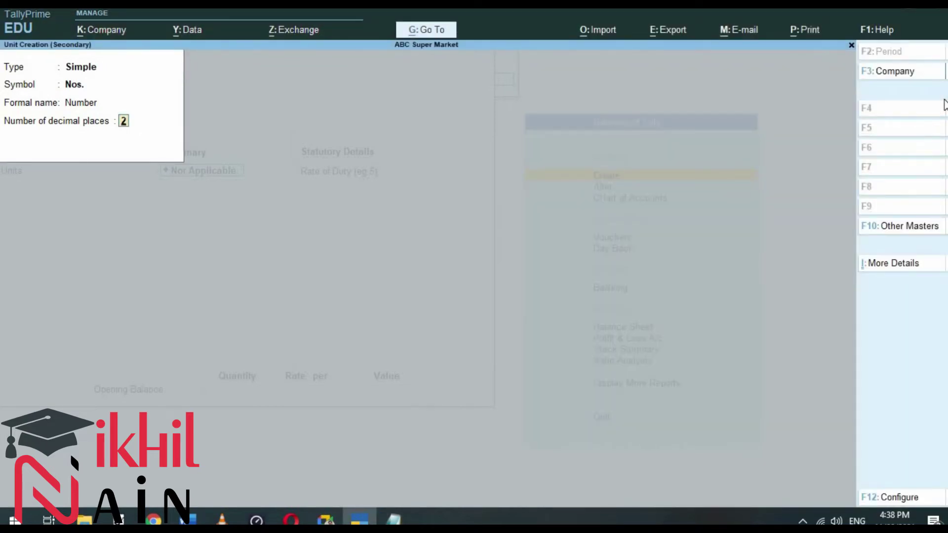
# Step: Accept the Nos. unit and add 'Press F12 for Configuration :' to the notes
pyautogui.press('Return')
pyautogui.press('Return')
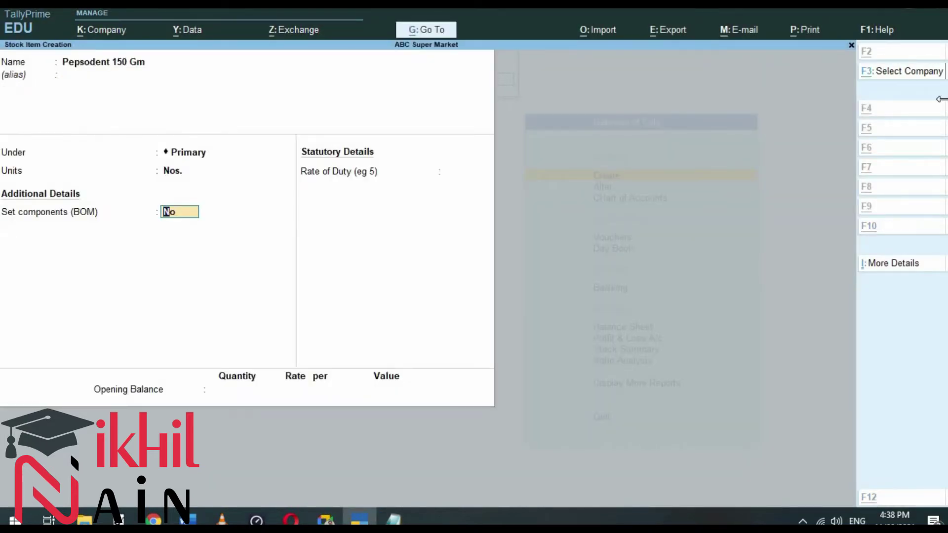
pyautogui.hotkey('alt', 'Tab')
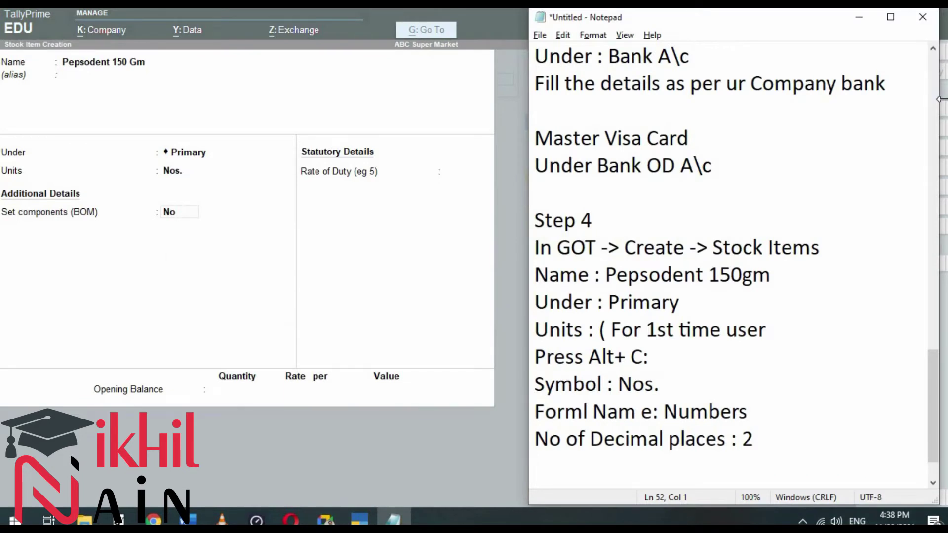
pyautogui.write('Press F12 for Confih')
pyautogui.press('BackSpace')
pyautogui.write('guration :')
pyautogui.press('BackSpace')
pyautogui.press('BackSpace')
pyautogui.write(':')
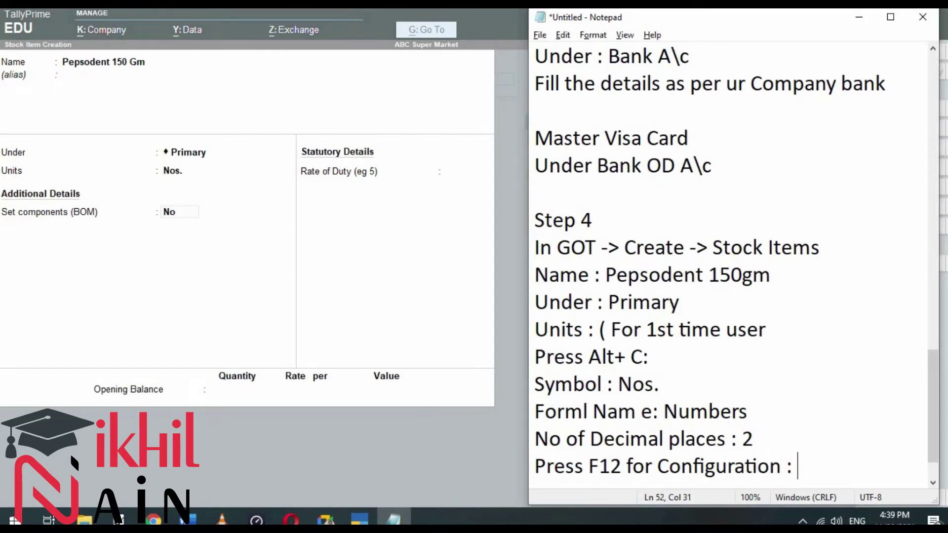
pyautogui.click(944, 104)
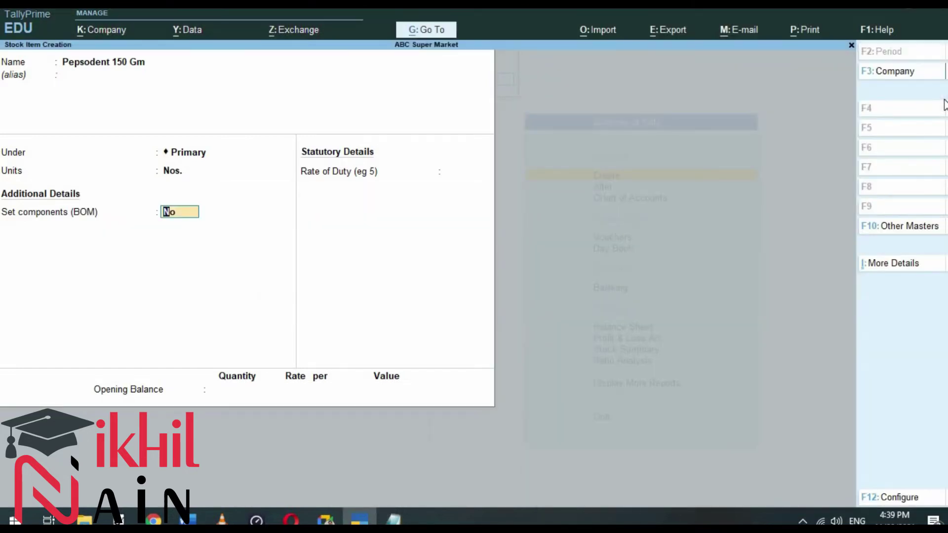
# Step: In F12 Configuration, set Provide Standard Buying and Selling Rates to yes
pyautogui.press('F12')
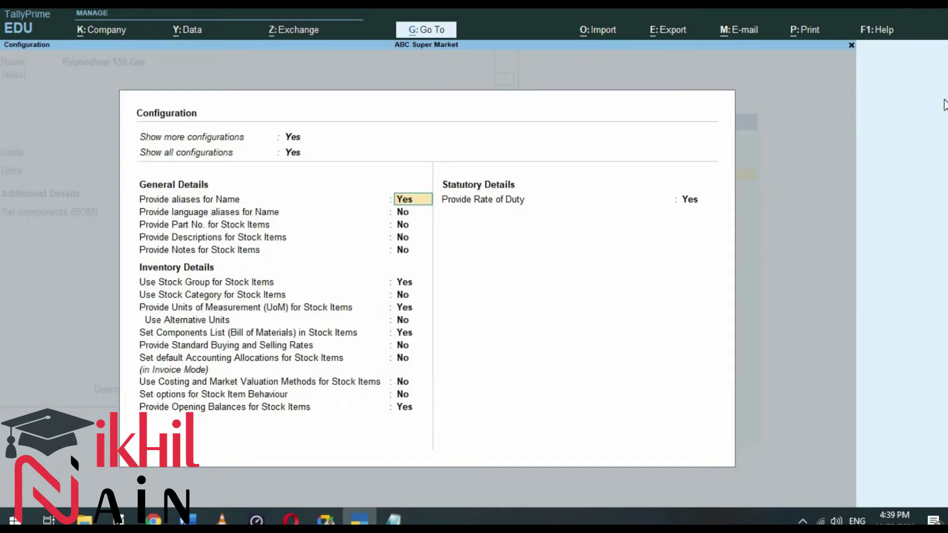
pyautogui.press('Down')
pyautogui.press('Down')
pyautogui.press('Down')
pyautogui.press('Down')
pyautogui.press('Down')
pyautogui.press('Down')
pyautogui.press('Down')
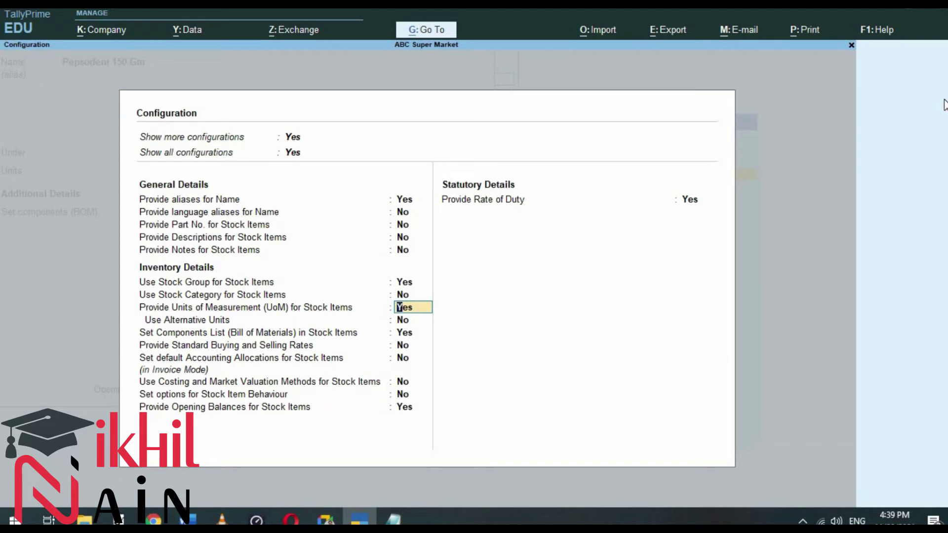
pyautogui.press('Down')
pyautogui.press('Down')
pyautogui.press('Down')
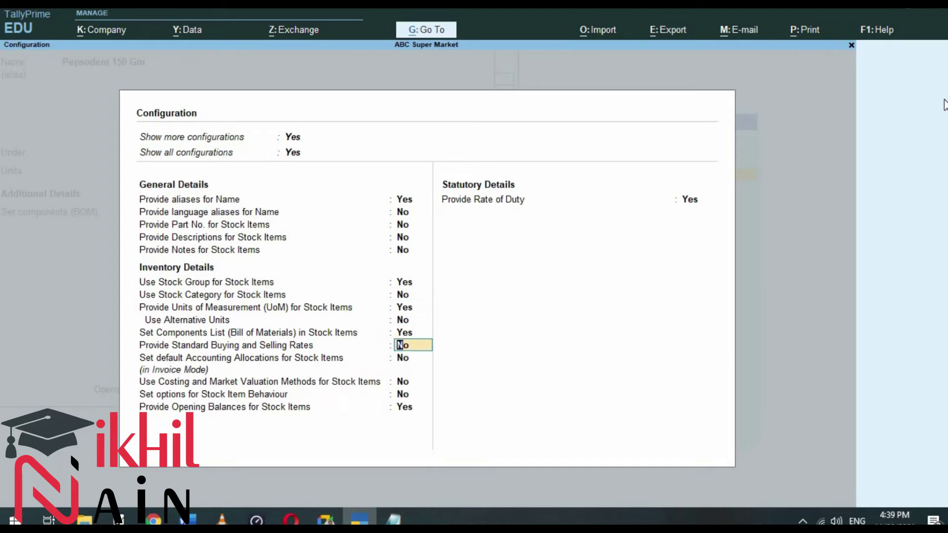
pyautogui.write('yes')
# Step: Note 'Provide Std buying & Selling rates : Yes' in Notepad
pyautogui.hotkey('alt', 'Tab')
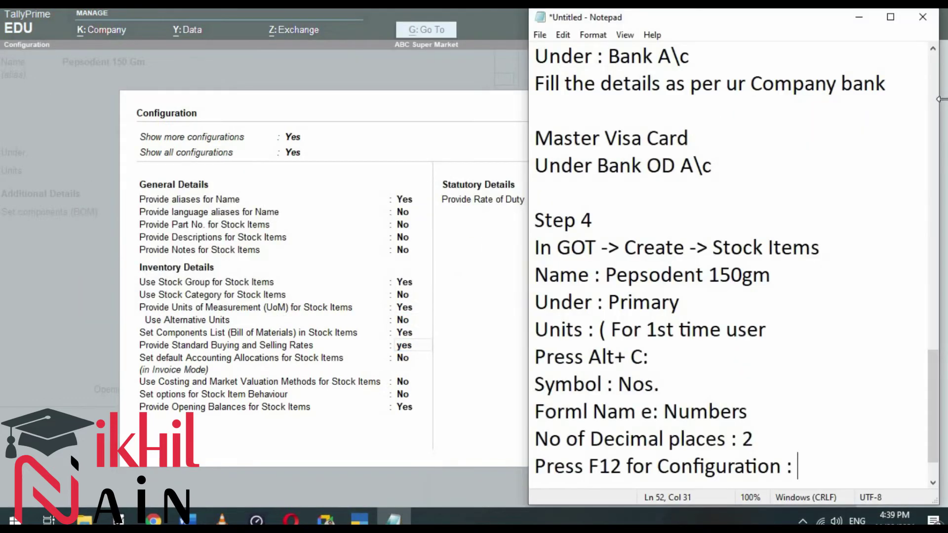
pyautogui.press('Return')
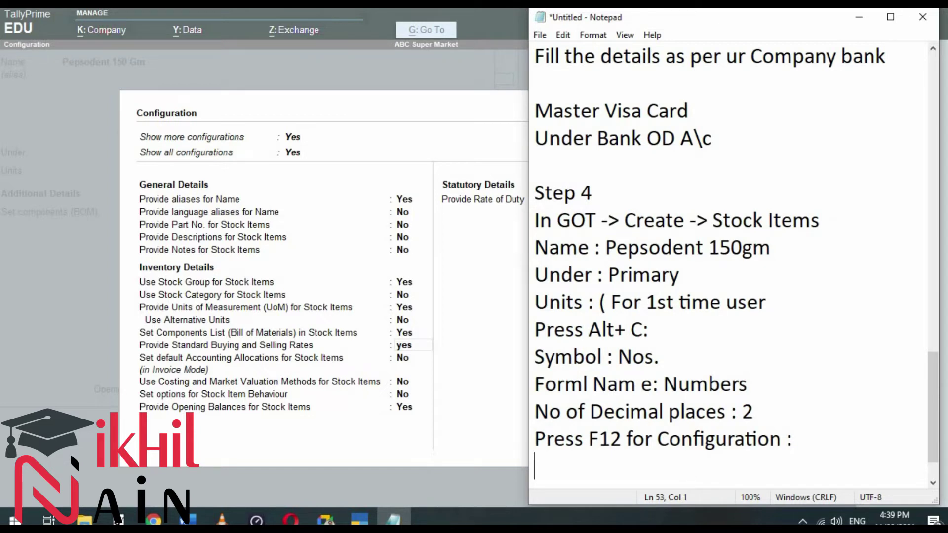
pyautogui.write('Provide ')
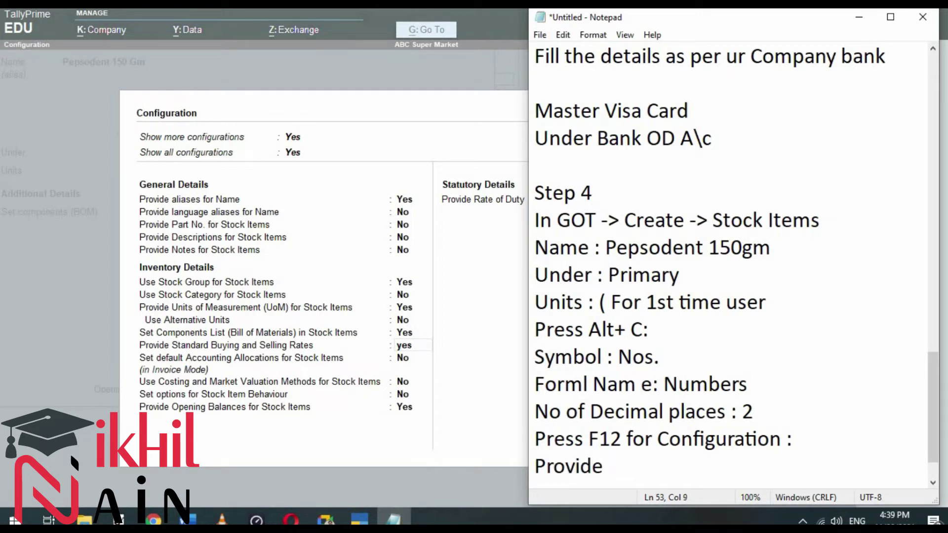
pyautogui.write('Std buying')
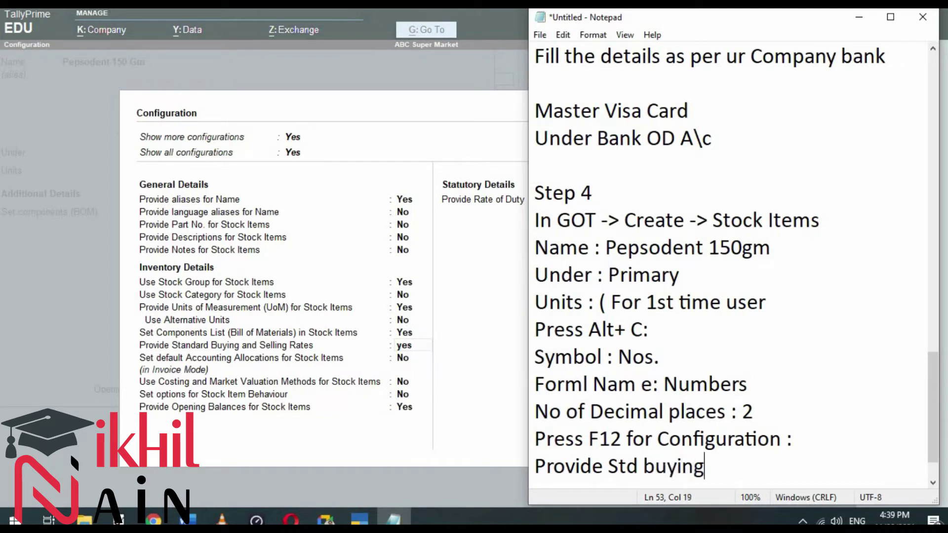
pyautogui.write(' & See')
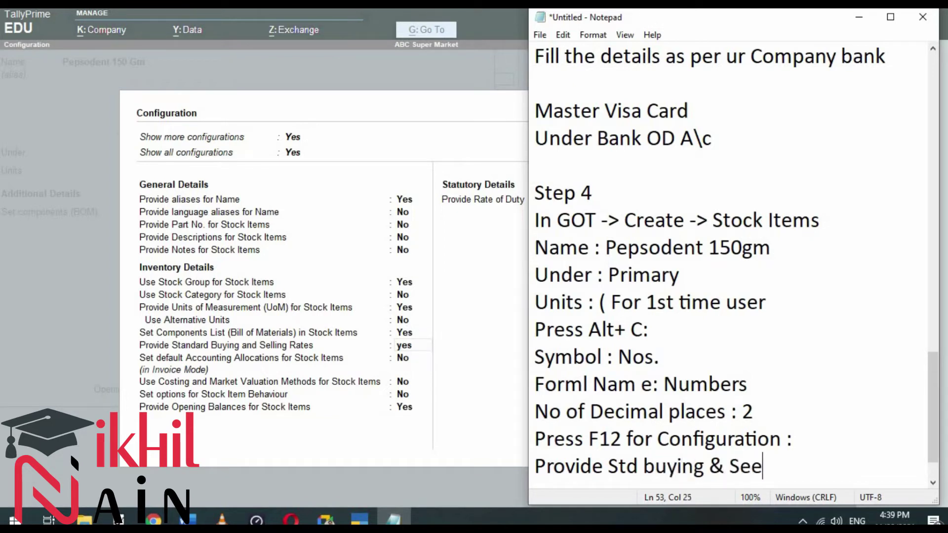
pyautogui.press('BackSpace')
pyautogui.write('lling r')
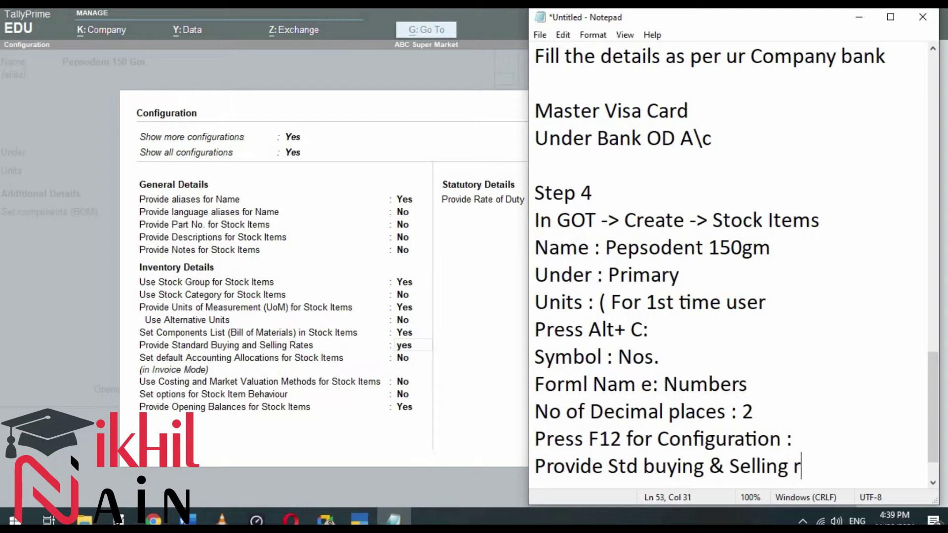
pyautogui.write('ates : Yes')
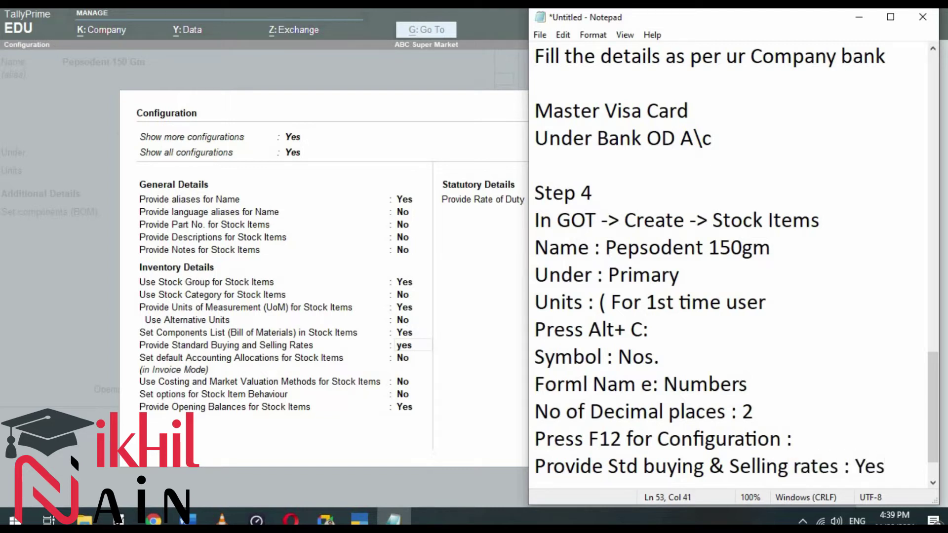
pyautogui.press('Return')
pyautogui.click(943, 105)
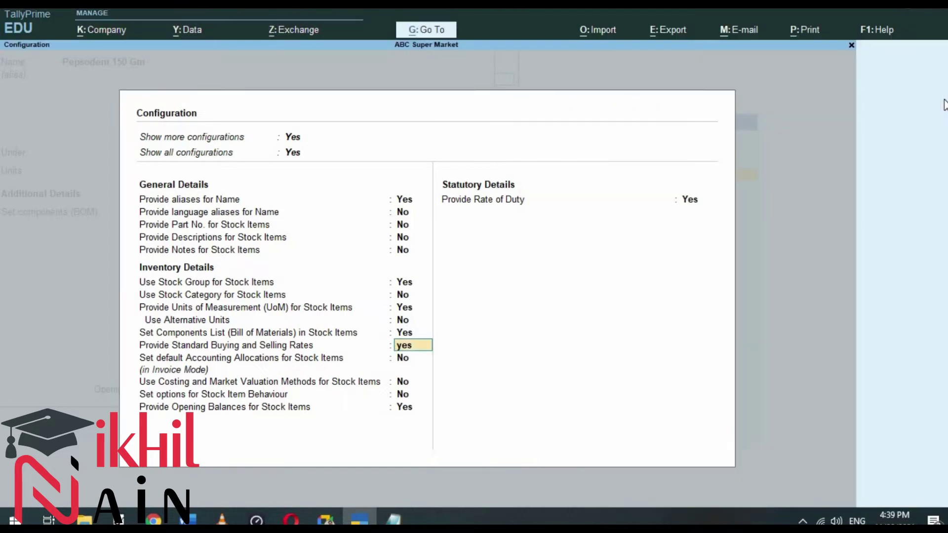
# Step: Accept the configuration and move to the Set standard rates field
pyautogui.press('Return')
pyautogui.press('Return')
pyautogui.press('Return')
pyautogui.press('Return')
pyautogui.press('Return')
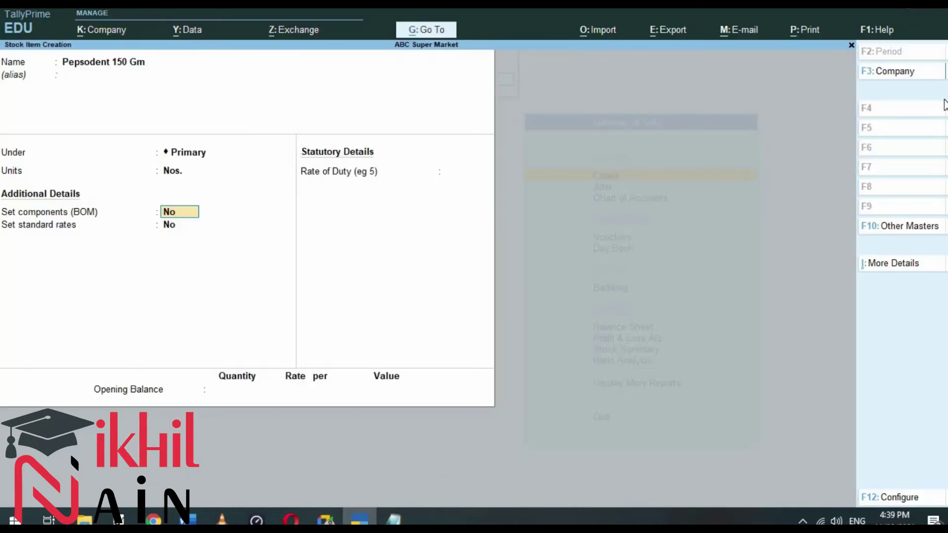
pyautogui.press('Return')
pyautogui.write('yes')
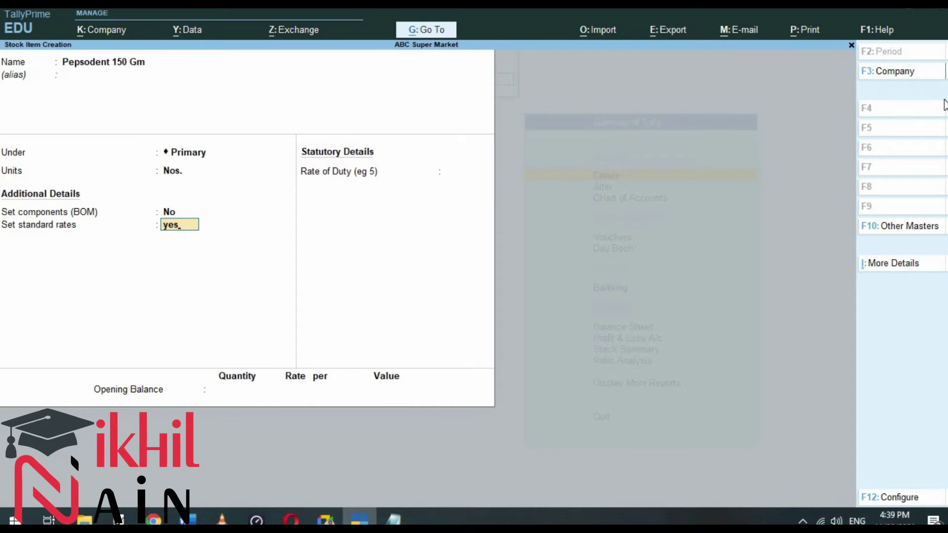
# Step: Enclose the F12 configuration notes in parentheses in Notepad
pyautogui.hotkey('alt', 'Tab')
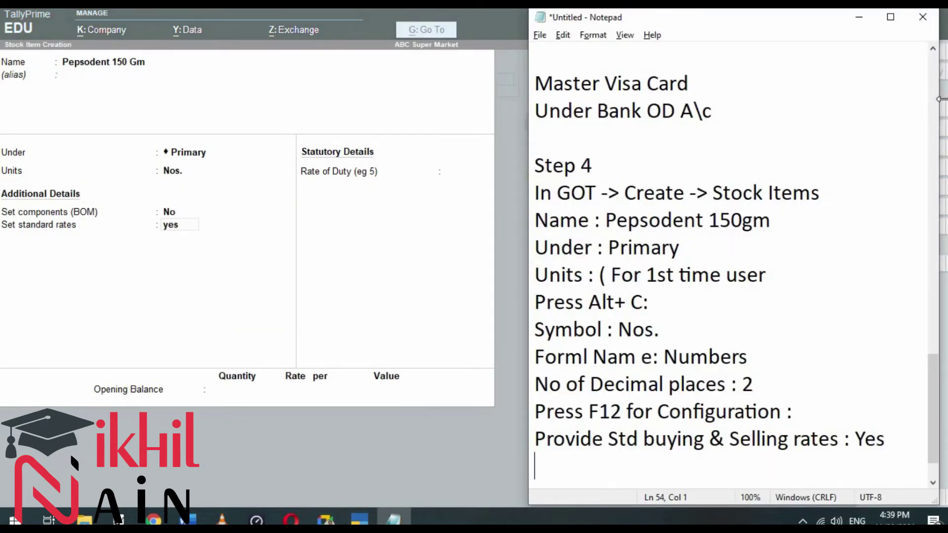
pyautogui.press('Left')
pyautogui.write(')')
pyautogui.press('Up')
pyautogui.press('Right')
pyautogui.press('Up')
pyautogui.write('(')
pyautogui.press('Down')
pyautogui.press('Down')
# Step: Set standard rates to Yes for Pepsodent 150 Gm
pyautogui.hotkey('alt', 'Tab')
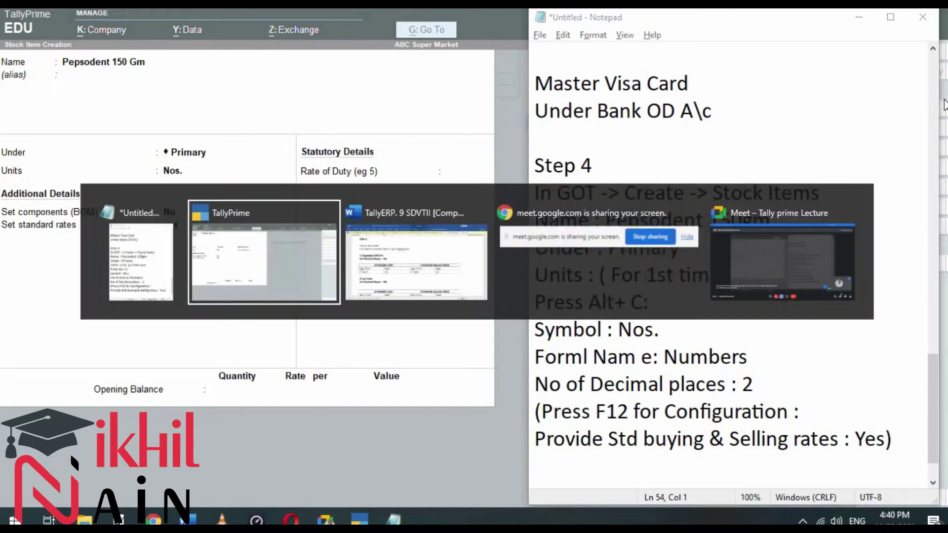
pyautogui.write('yes')
pyautogui.press('Return')
pyautogui.press('Return')
# Step: Add 'Set std rate : Yes' and 'Std cost :' lines to the notes
pyautogui.hotkey('alt', 'Tab')
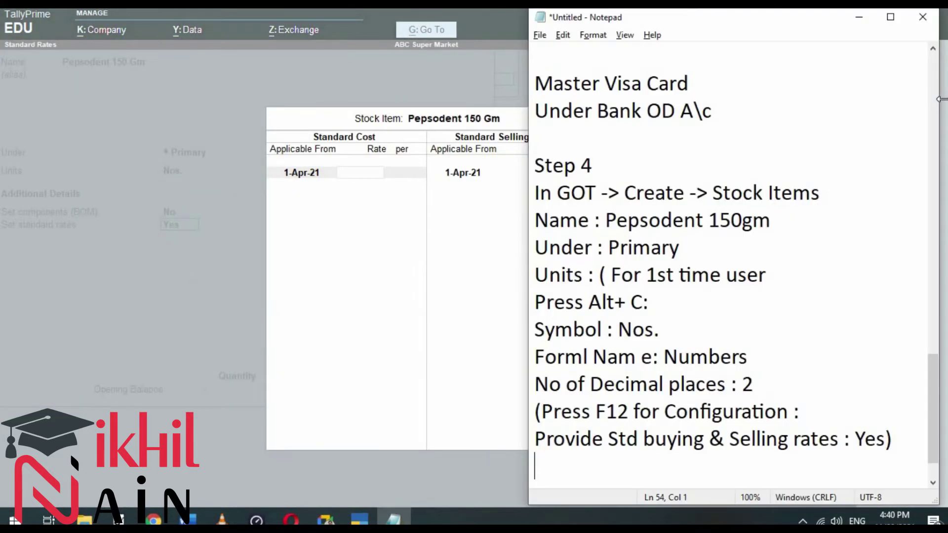
pyautogui.write('St')
pyautogui.press('BackSpace')
pyautogui.write('et std ')
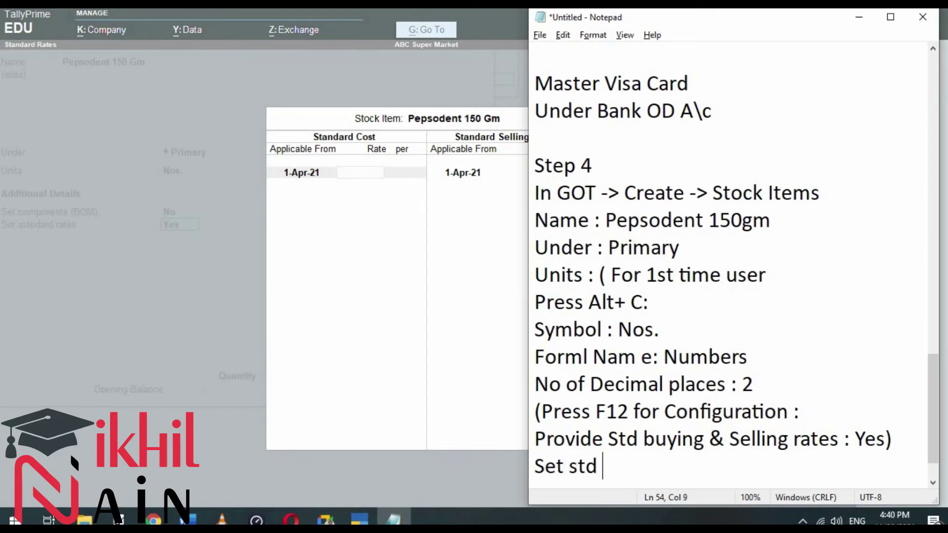
pyautogui.write('rate : Yes')
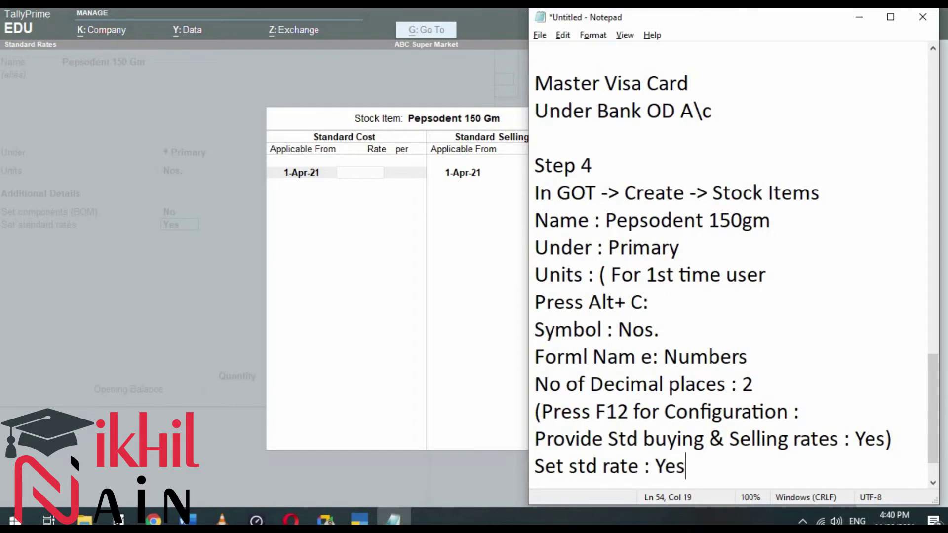
pyautogui.press('Return')
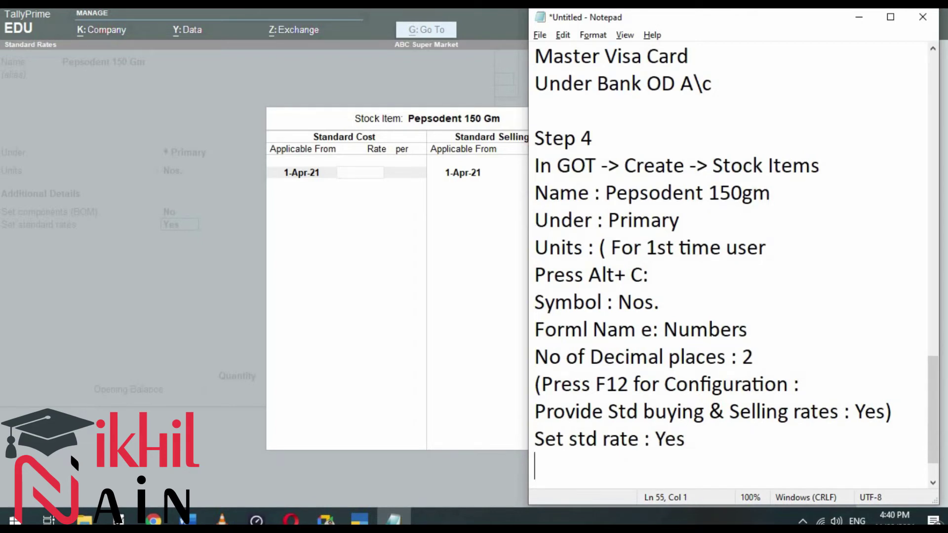
pyautogui.write('Std cost "')
pyautogui.press('BackSpace')
pyautogui.write(':')
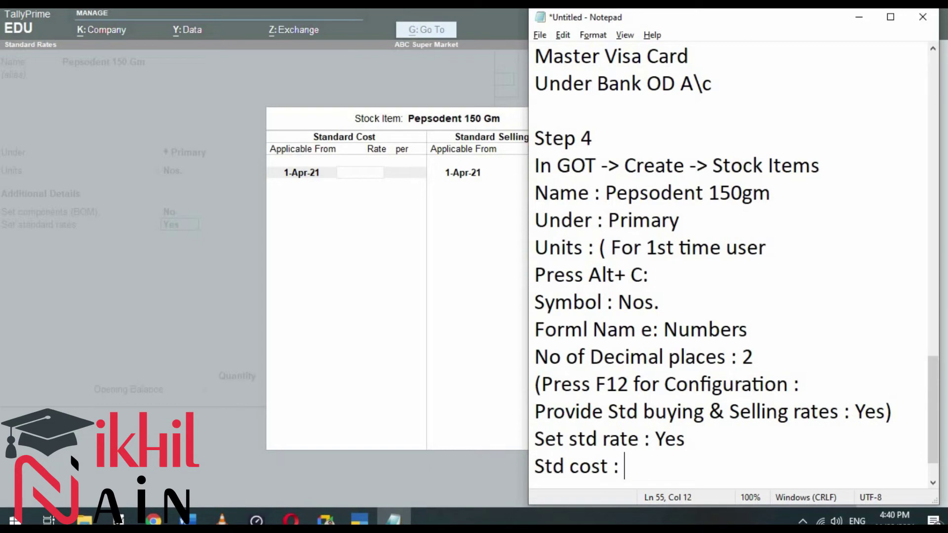
pyautogui.hotkey('alt', 'Tab')
pyautogui.hotkey('alt', 'Tab')
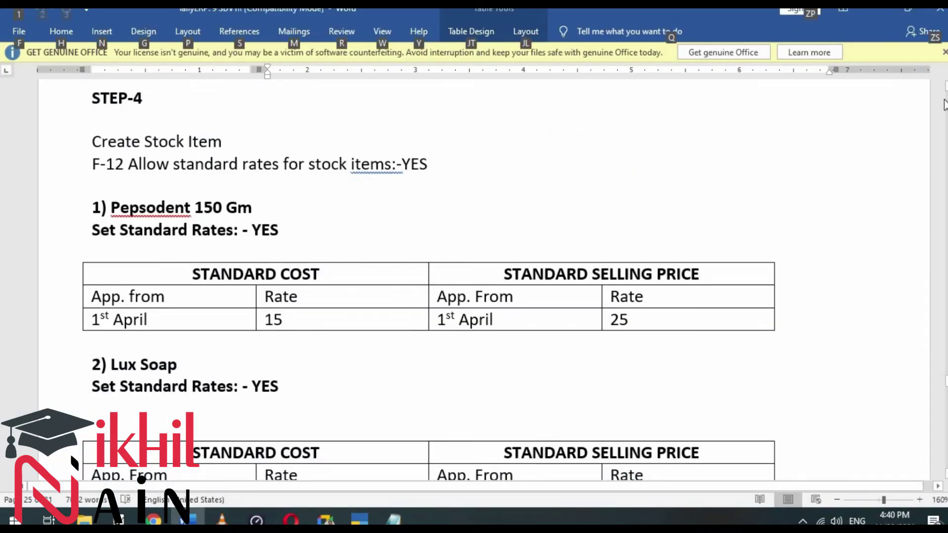
# Step: Enter a standard cost rate of 15 and a selling price rate of 25
pyautogui.hotkey('alt', 'Tab')
pyautogui.press('Tab')
pyautogui.write('15')
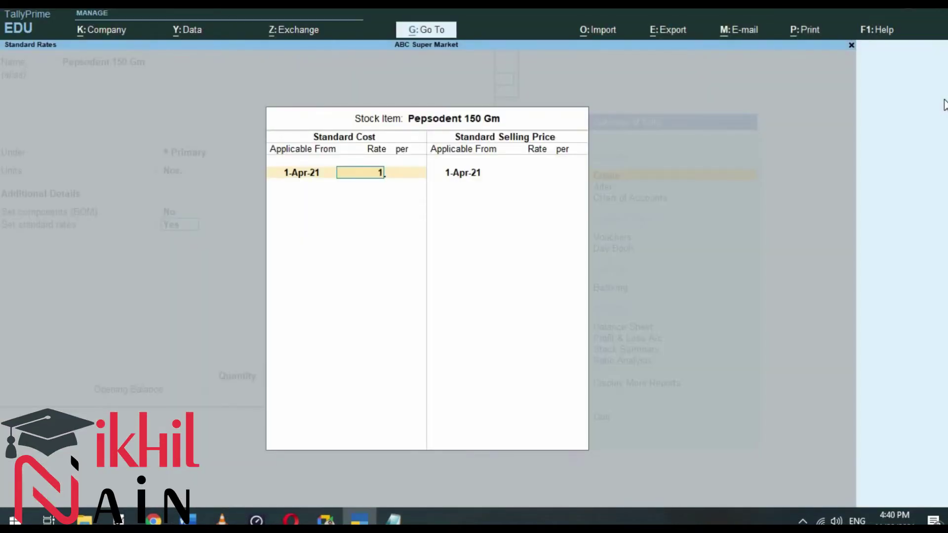
pyautogui.press('Return')
pyautogui.press('Return')
pyautogui.press('Return')
pyautogui.press('Return')
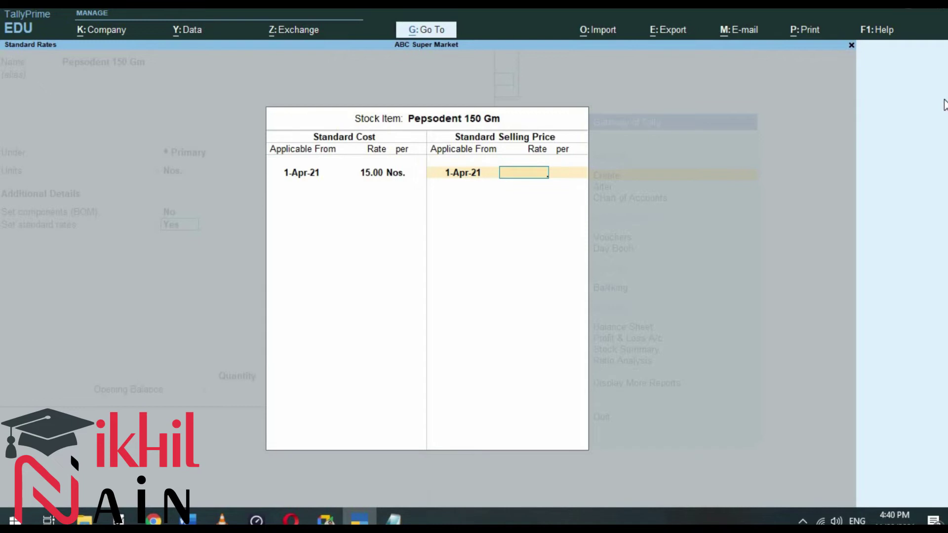
pyautogui.write('25')
pyautogui.press('Return')
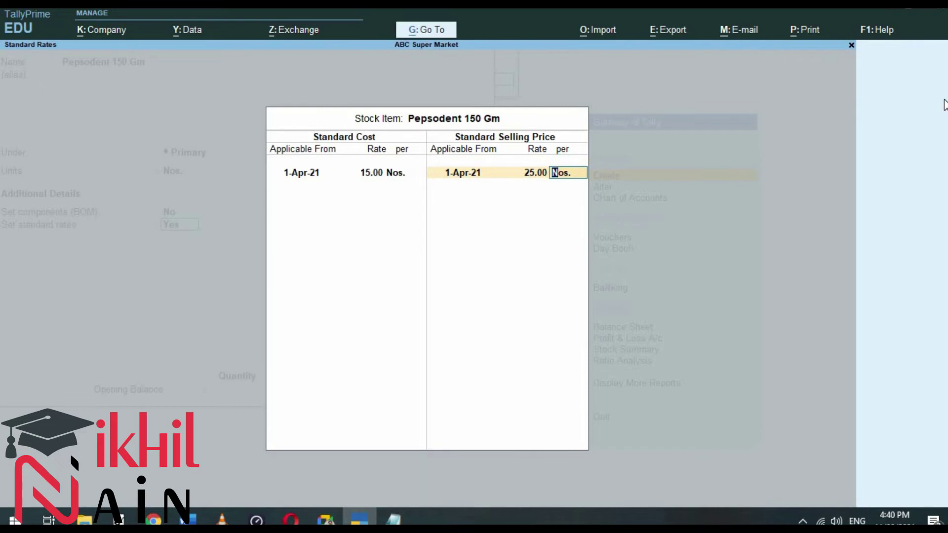
# Step: Record std cost 15 and selling rate 25 in the notes, then confirm the rate row
pyautogui.hotkey('alt', 'Tab')
pyautogui.hotkey('alt', 'Tab')
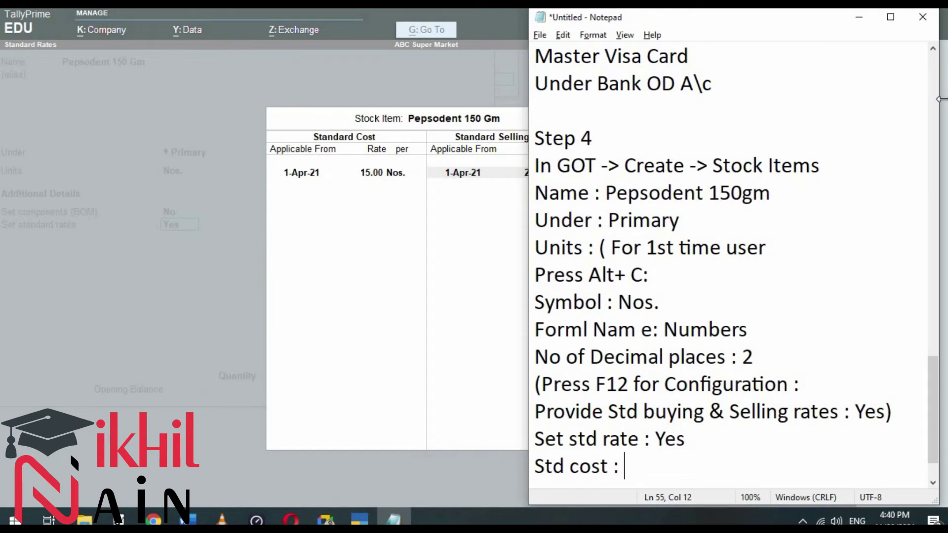
pyautogui.write('15')
pyautogui.press('Return')
pyautogui.write('buyi')
pyautogui.press('BackSpace')
pyautogui.press('BackSpace')
pyautogui.press('BackSpace')
pyautogui.press('BackSpace')
pyautogui.write('selling rate :')
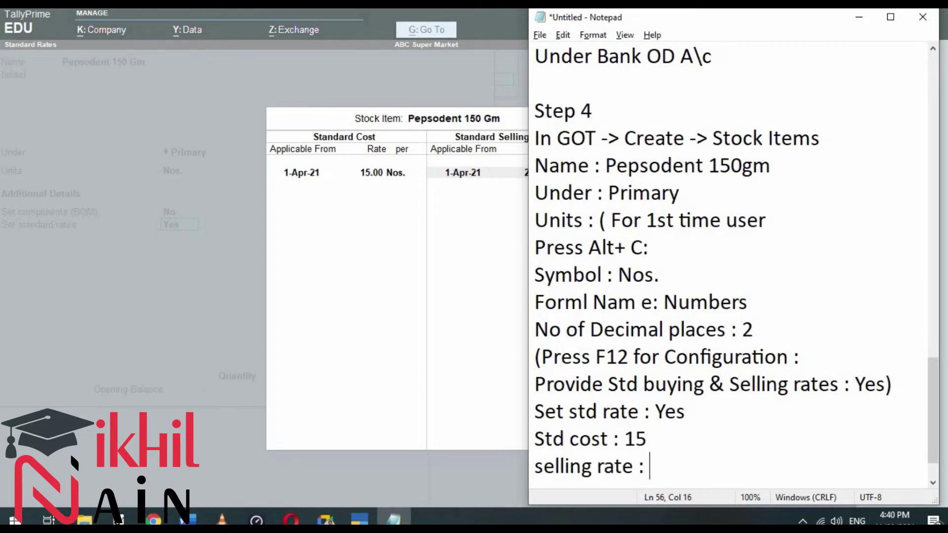
pyautogui.hotkey('alt', 'Tab')
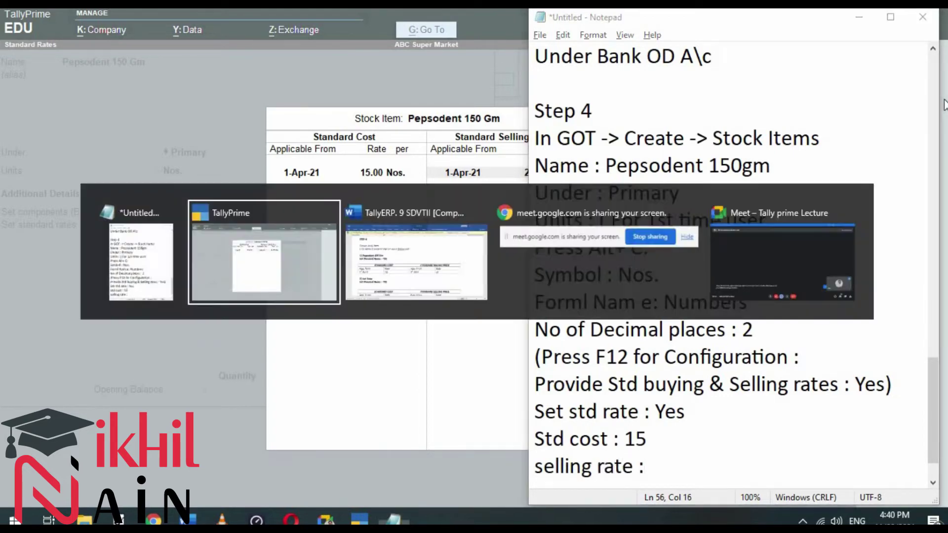
pyautogui.hotkey('alt', 'Tab')
pyautogui.write('25')
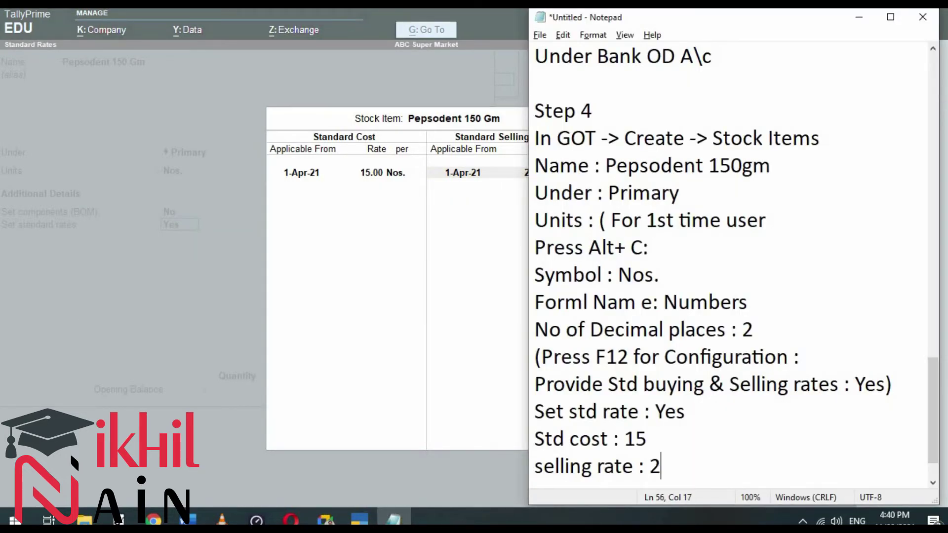
pyautogui.press('Return')
pyautogui.hotkey('alt', 'Tab')
pyautogui.press('Return')
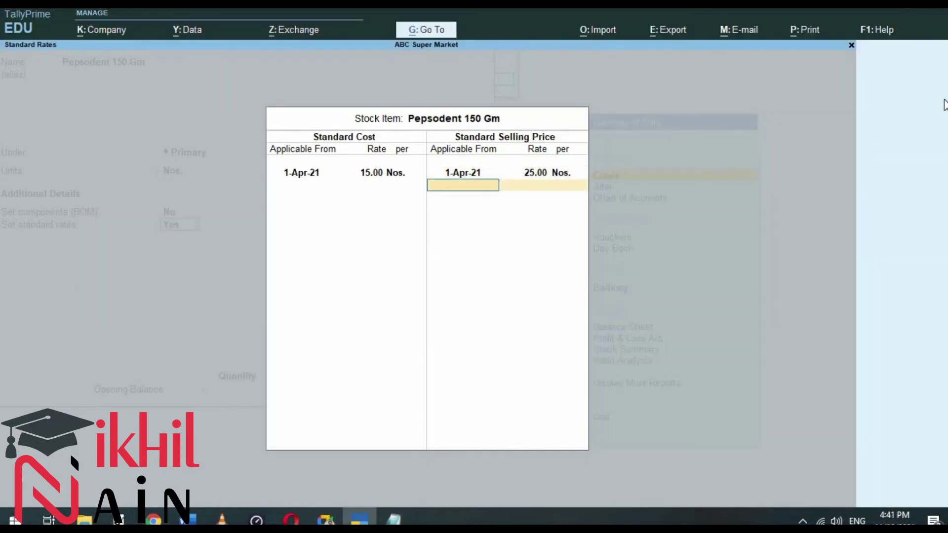
# Step: Close Standard Rates, keep rate of duty 0, and save Pepsodent 150 Gm
pyautogui.press('Return')
pyautogui.press('Return')
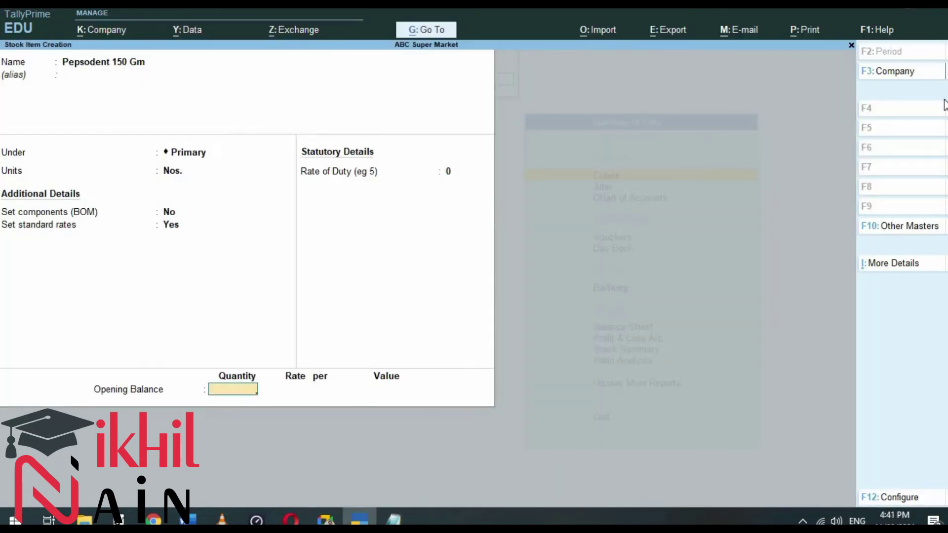
pyautogui.press('Return')
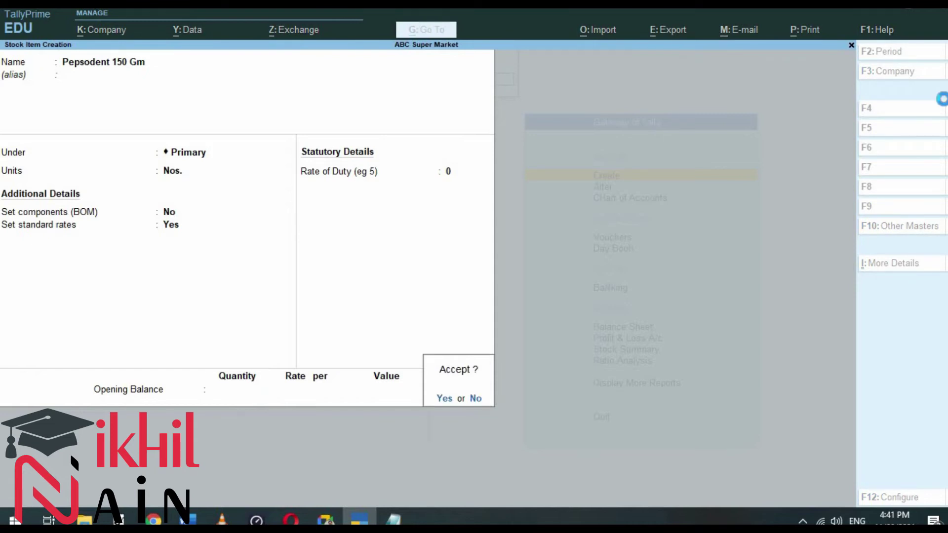
pyautogui.press('Return')
# Step: Scroll Word to the Lux Soap table (standard cost 20, selling price 30)
pyautogui.hotkey('alt', 'Tab')
pyautogui.hotkey('alt', 'Tab')
pyautogui.hotkey('alt', 'Tab')
pyautogui.hotkey('alt', 'Tab')
pyautogui.hotkey('alt', 'Tab')
pyautogui.hotkey('alt', 'Tab')
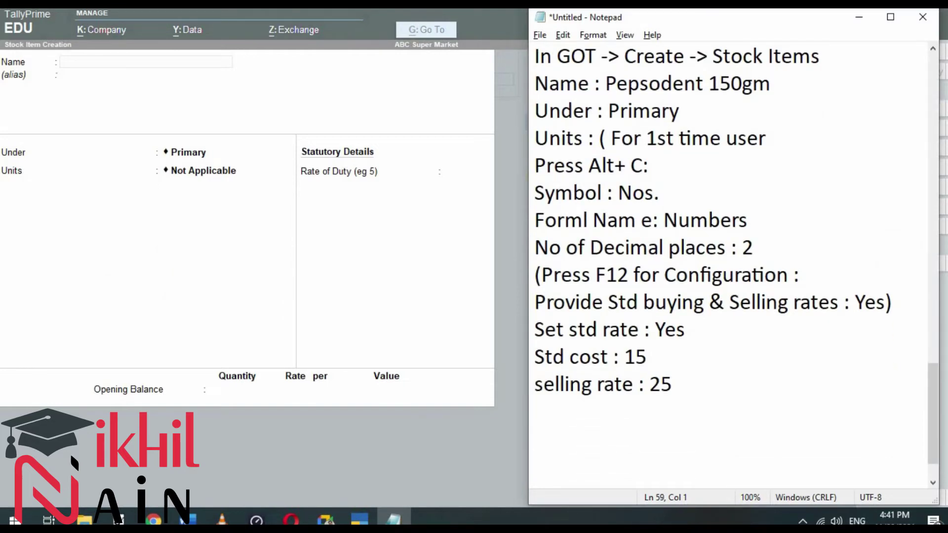
pyautogui.hotkey('alt', 'Tab')
pyautogui.hotkey('alt', 'Tab')
pyautogui.scroll(-3, 944, 102)
pyautogui.scroll(-3, 945, 99)
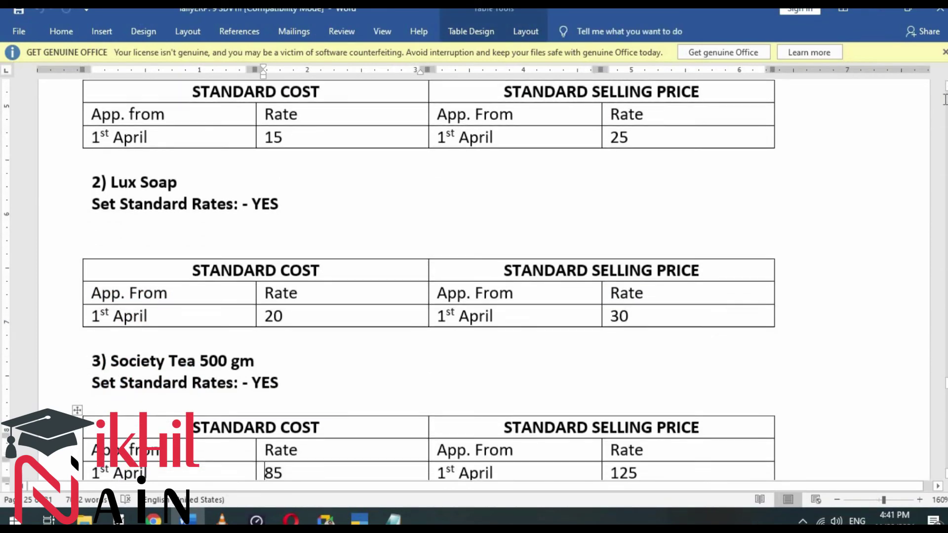
# Step: Name the new stock item Lux Soap, under Primary with Nos. as its unit
pyautogui.hotkey('alt', 'Tab')
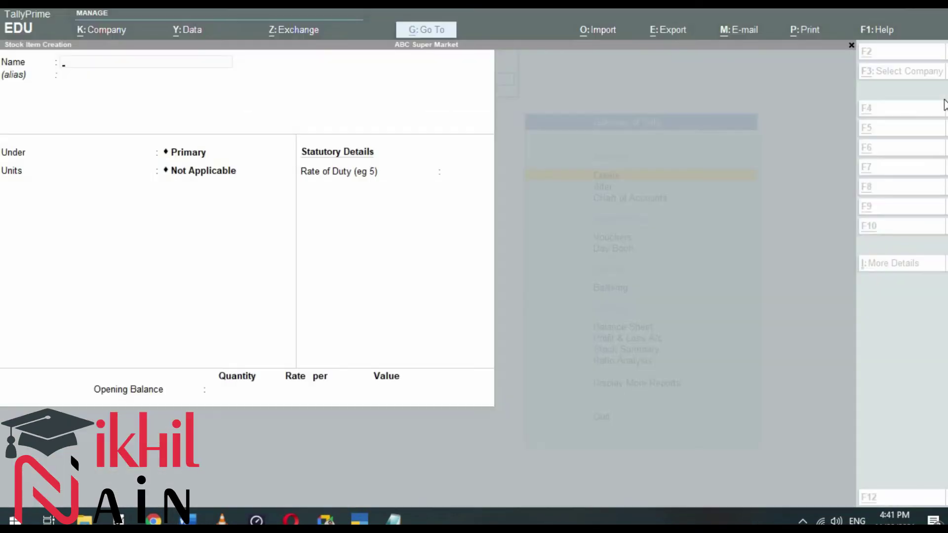
pyautogui.write('Lux Soap')
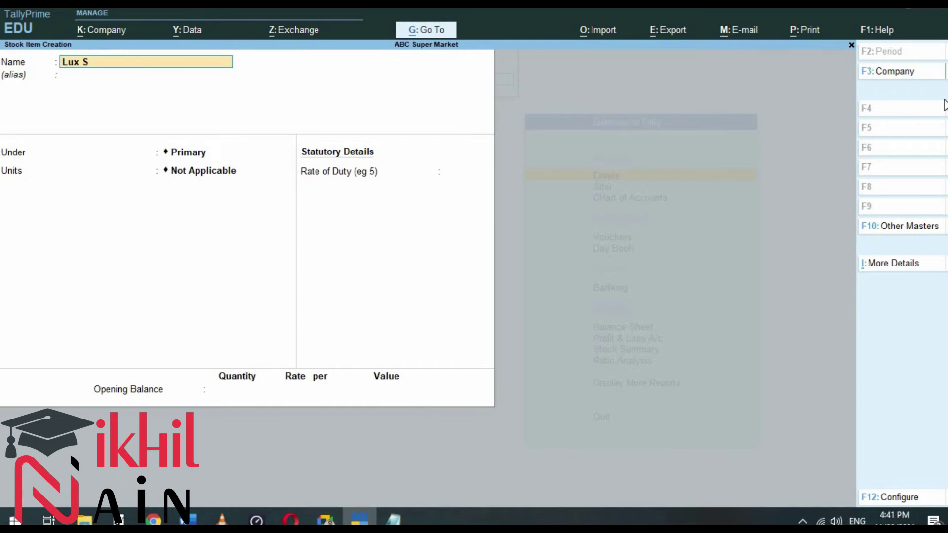
pyautogui.press('Return')
pyautogui.press('Return')
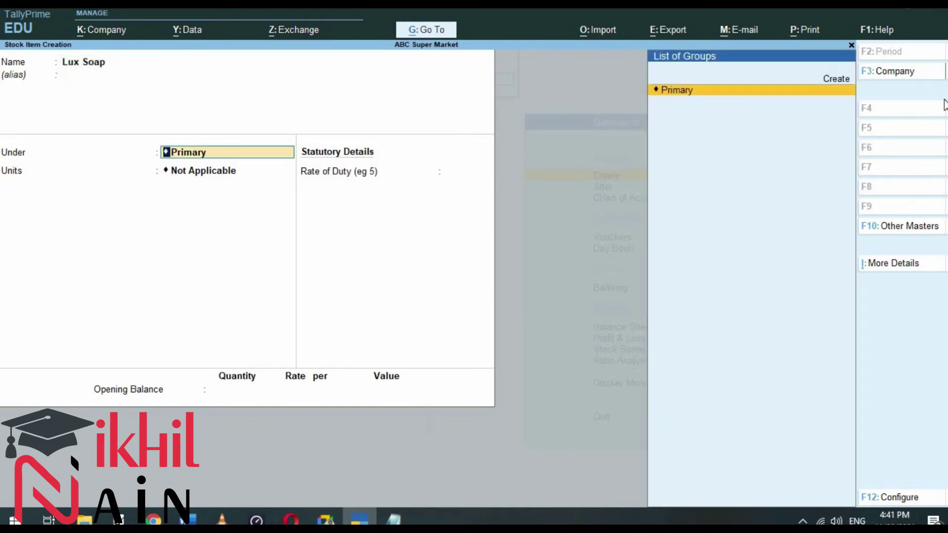
pyautogui.hotkey('alt', 'Tab')
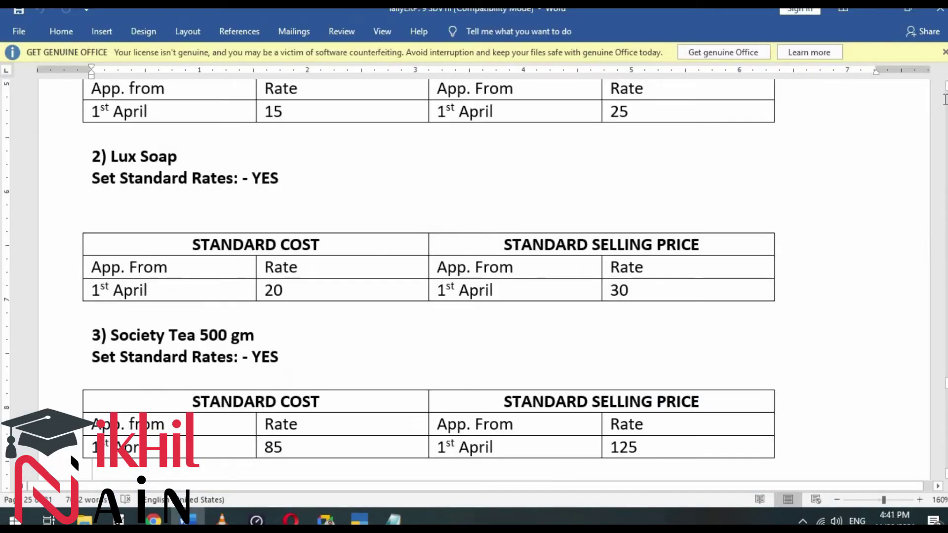
pyautogui.hotkey('alt', 'Tab')
pyautogui.press('Return')
pyautogui.press('Down')
pyautogui.press('Return')
# Step: Turn on standard rates with cost 20 and selling price 30, then save Lux Soap
pyautogui.press('Return')
pyautogui.press('y')
pyautogui.press('Return')
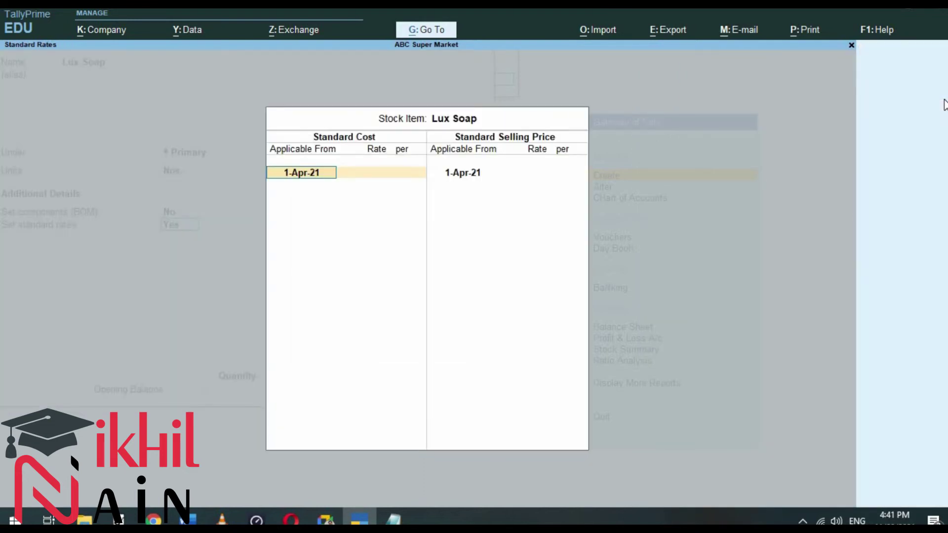
pyautogui.hotkey('alt', 'Tab')
pyautogui.hotkey('alt', 'Tab')
pyautogui.write('20')
pyautogui.press('Return')
pyautogui.press('Return')
pyautogui.press('Return')
pyautogui.write('30')
pyautogui.press('Return')
pyautogui.press('Return')
pyautogui.press('Return')
pyautogui.press('Return')
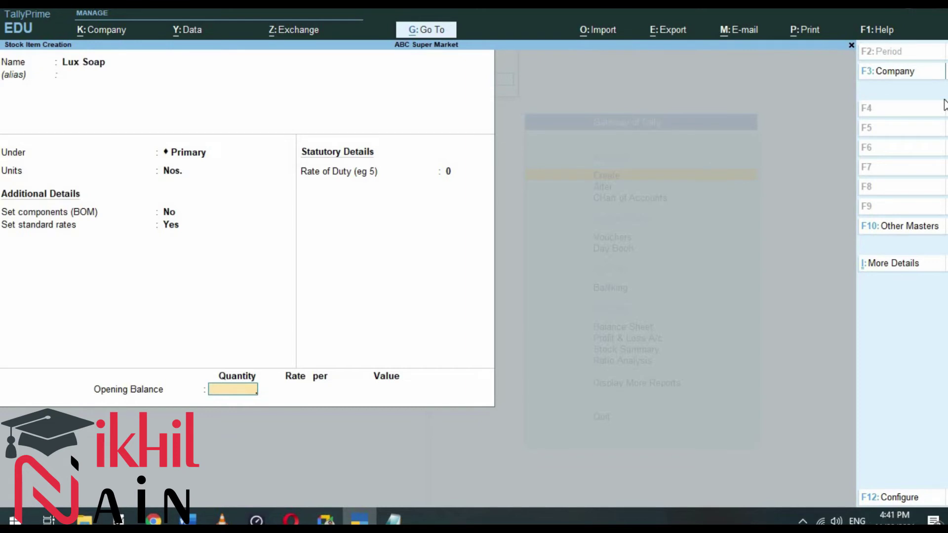
pyautogui.press('Return')
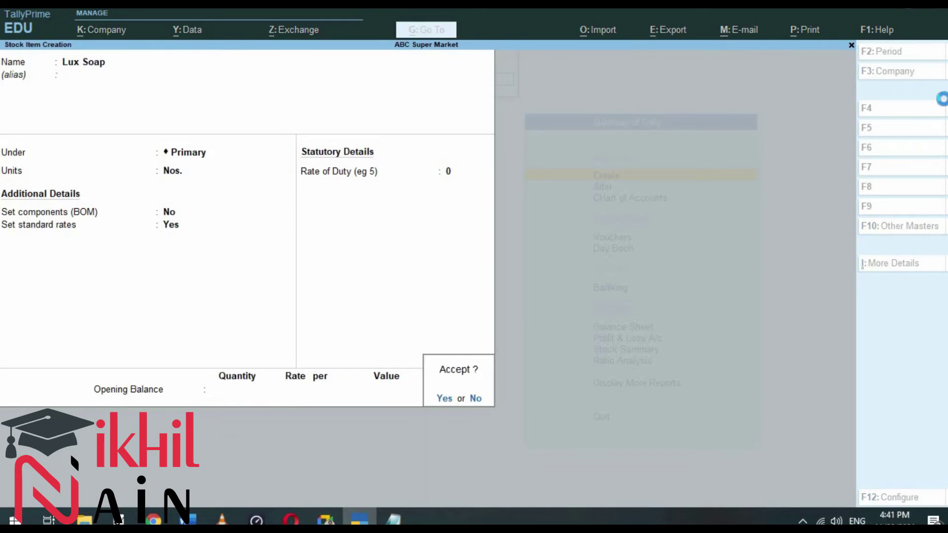
pyautogui.press('Return')
# Step: Create the stock item Soceity Tea 500gm under Primary, measured in Nos
pyautogui.write('Soceity TE')
pyautogui.press('BackSpace')
pyautogui.write('ea')
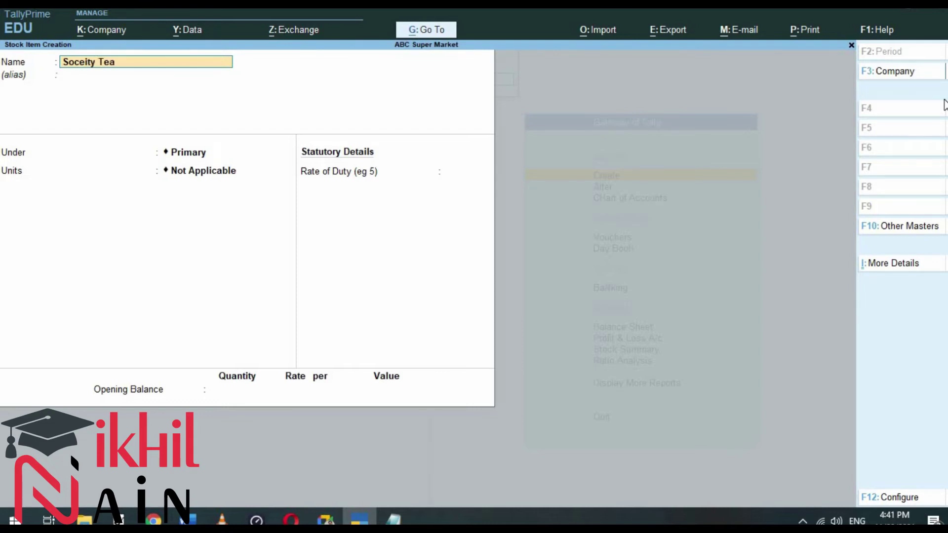
pyautogui.write(' 500gm')
pyautogui.press('Return')
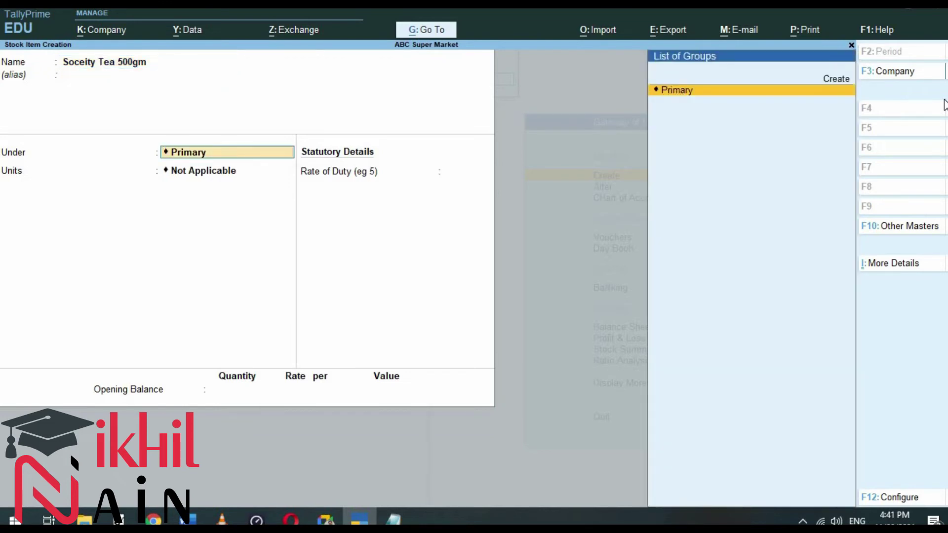
pyautogui.press('Return')
pyautogui.press('Down')
pyautogui.press('Return')
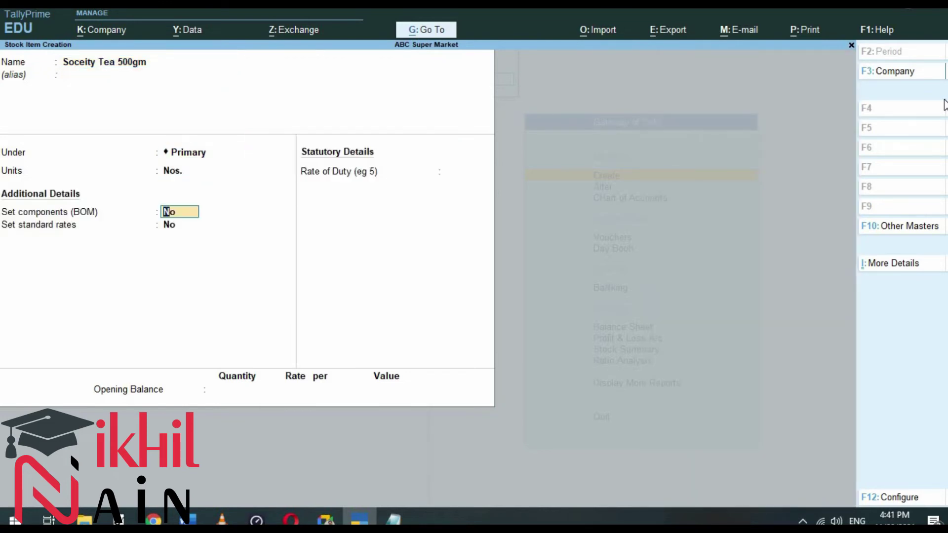
pyautogui.press('Return')
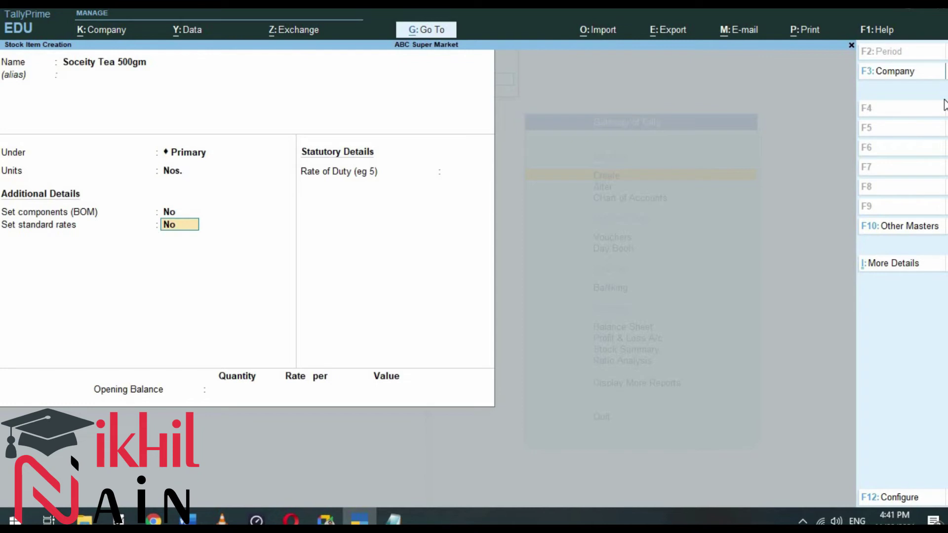
# Step: Enable standard rates with cost 85 and selling price 125, and save the item
pyautogui.write('yes')
pyautogui.press('Return')
pyautogui.press('Return')
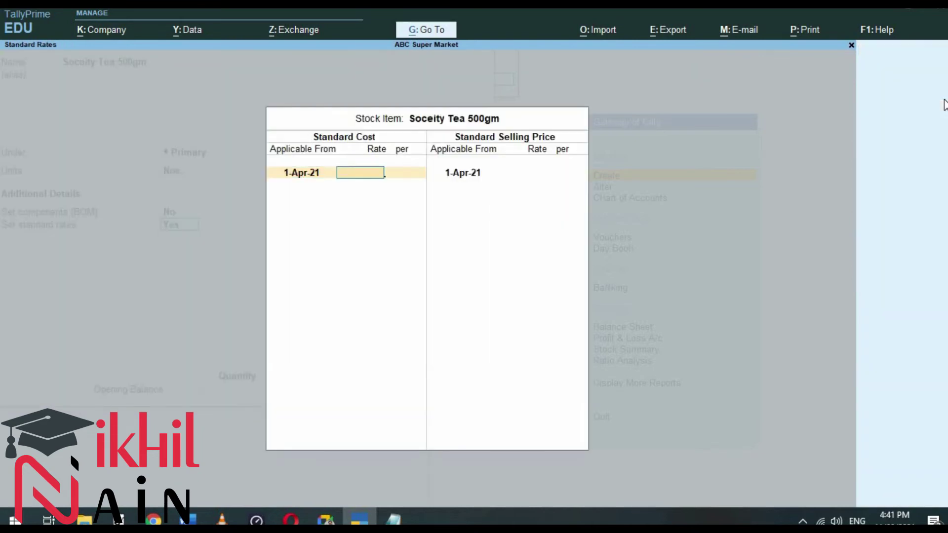
pyautogui.write('85')
pyautogui.press('Return')
pyautogui.press('Return')
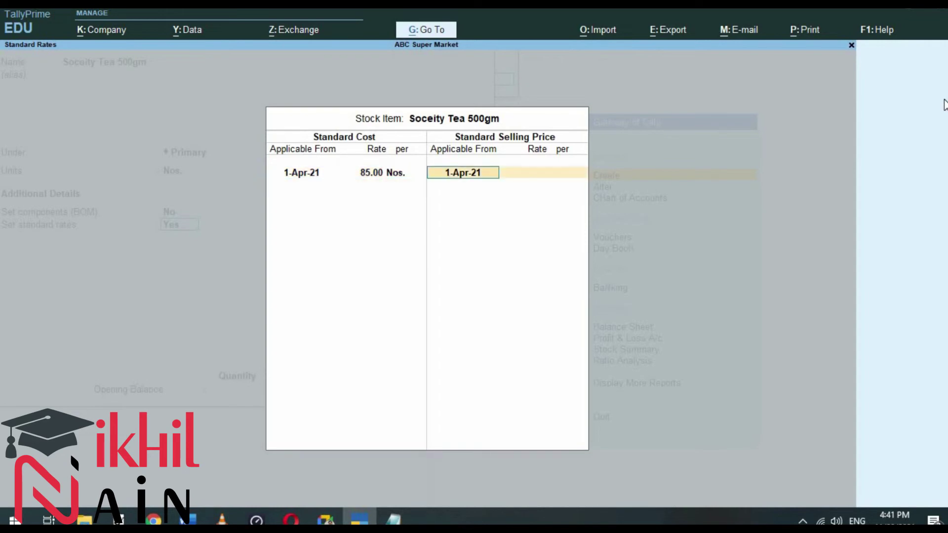
pyautogui.press('Return')
pyautogui.write('125')
pyautogui.press('Return')
pyautogui.press('Return')
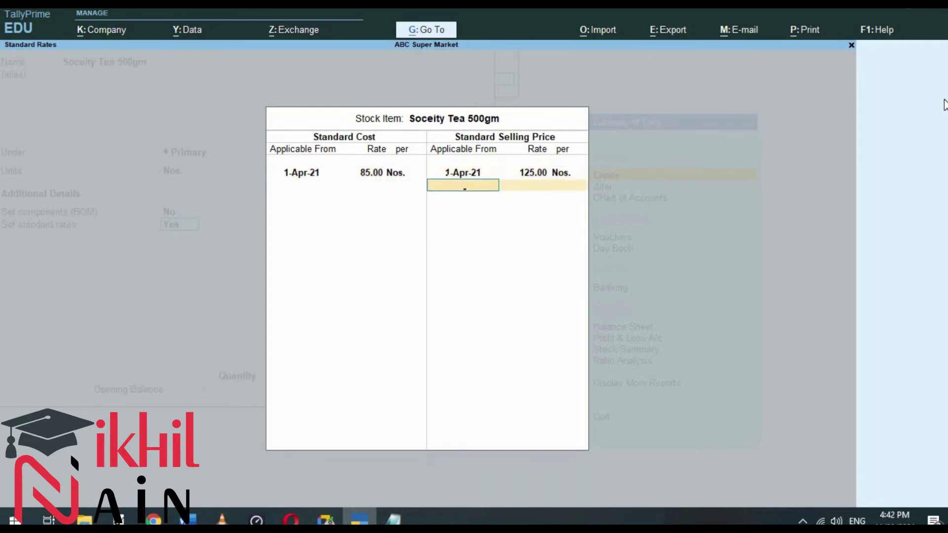
pyautogui.press('Return')
pyautogui.press('Return')
pyautogui.press('y')
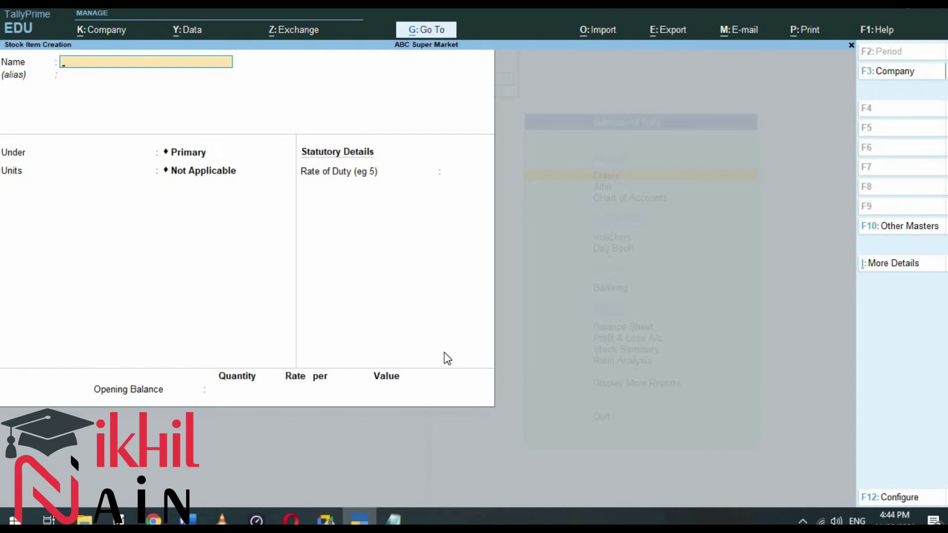
# Step: Go to voucher entry and switch to a Purchase voucher after checking the Word transaction list
pyautogui.press('Escape')
pyautogui.press('Escape')
pyautogui.press('Down')
pyautogui.press('Down')
pyautogui.press('Down')
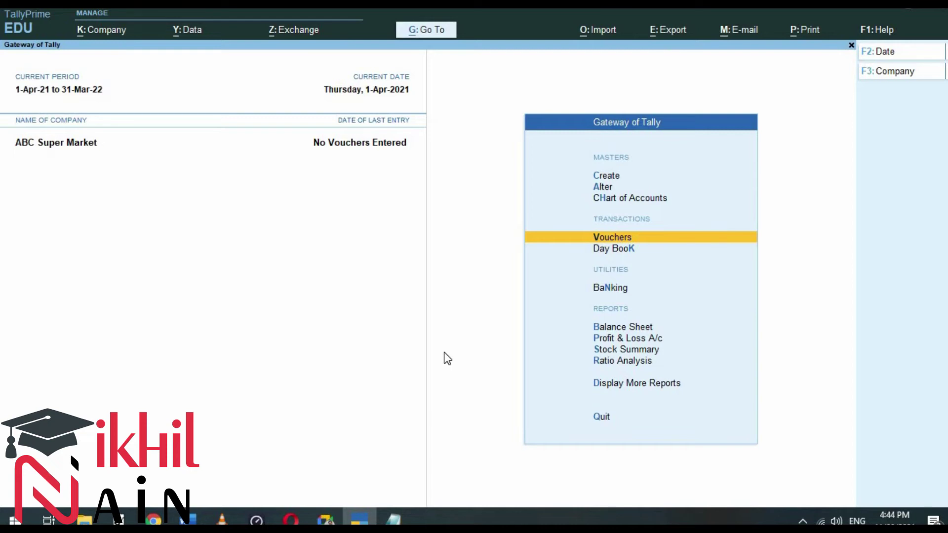
pyautogui.press('Return')
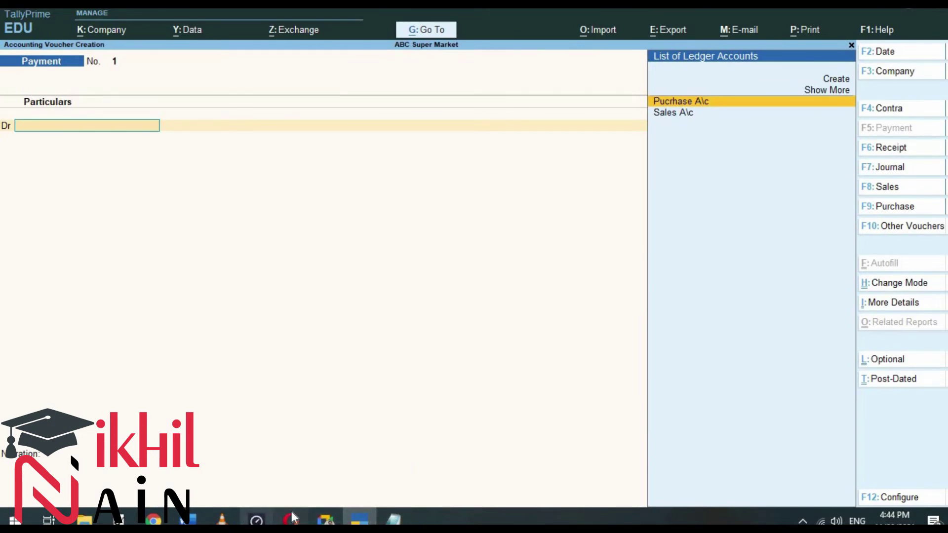
pyautogui.click(188, 519)
pyautogui.scroll(-10, 212, 364)
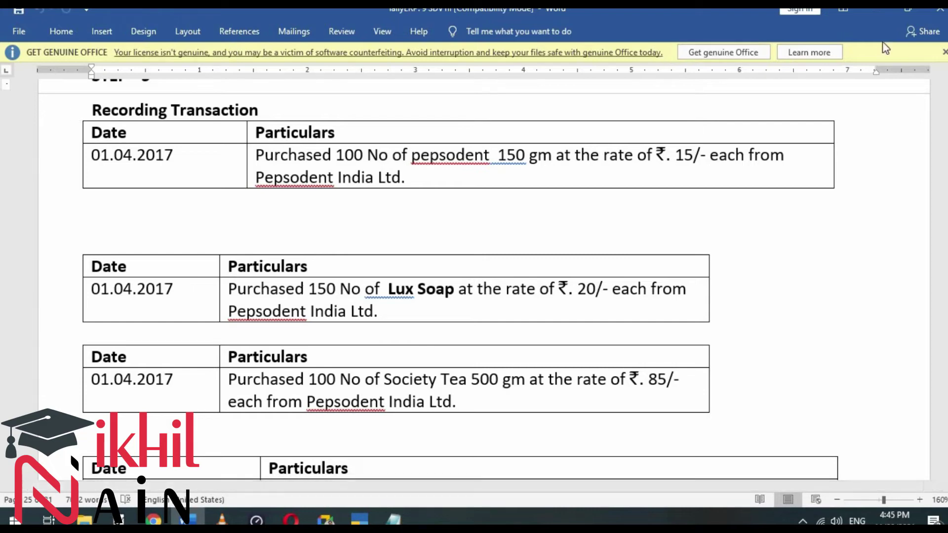
pyautogui.click(877, 16)
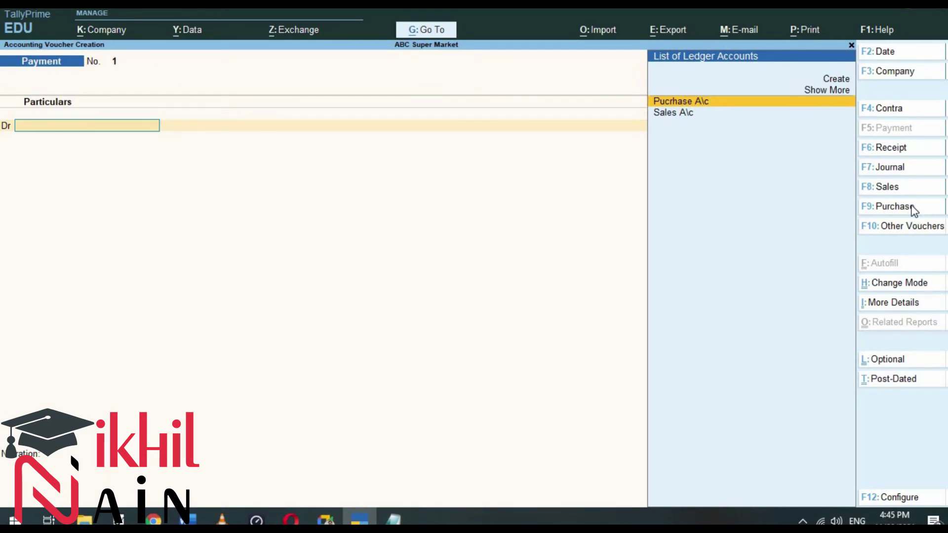
pyautogui.click(912, 209)
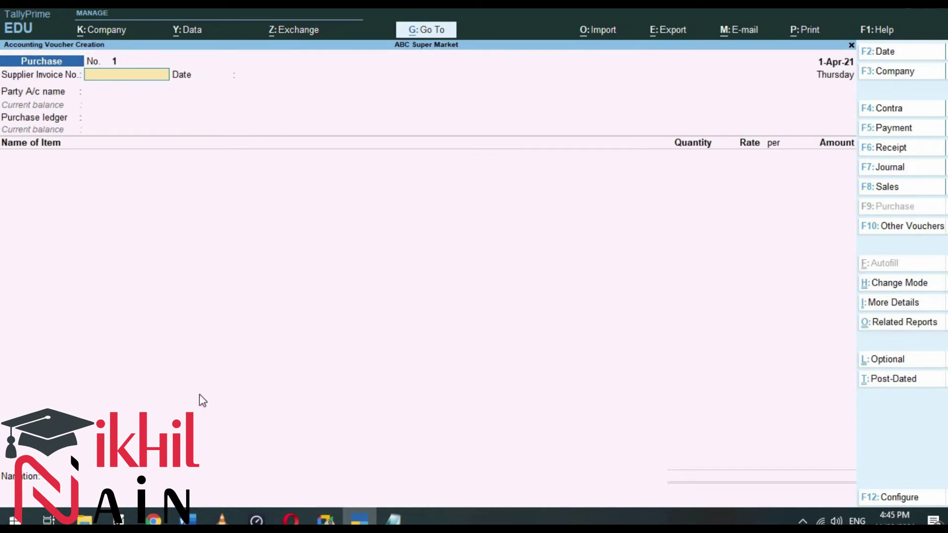
# Step: Change the voucher date to 1.4.2021 and skip the supplier invoice fields to Party A/c
pyautogui.press('F2')
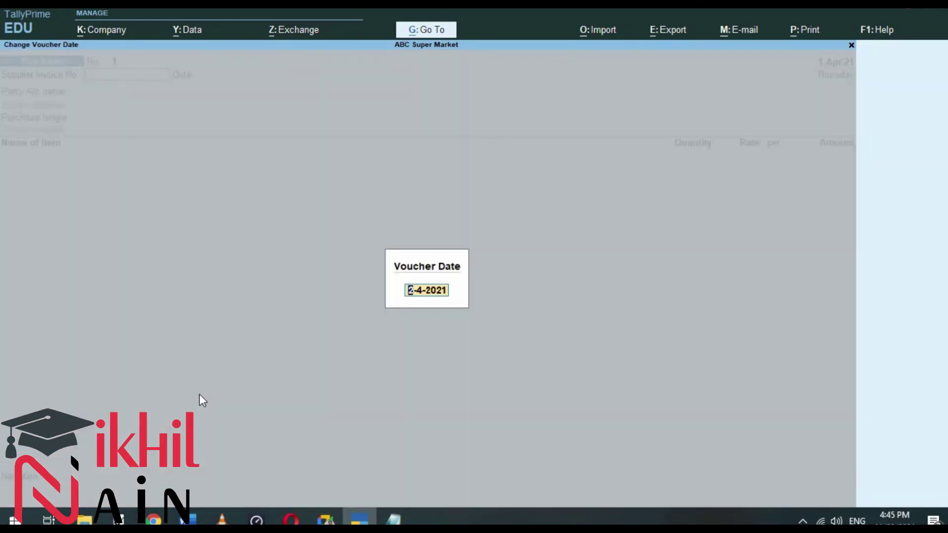
pyautogui.click(190, 521)
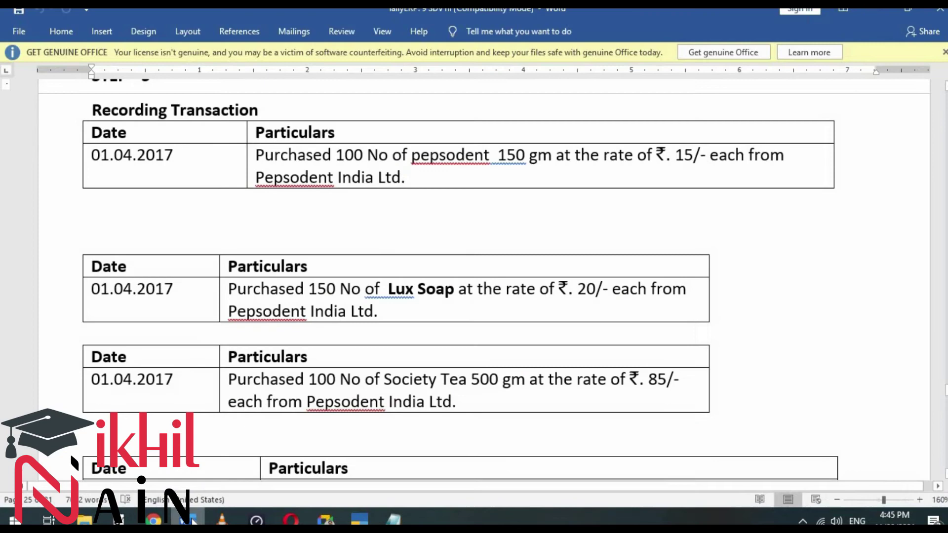
pyautogui.click(190, 521)
pyautogui.write('1.4.20')
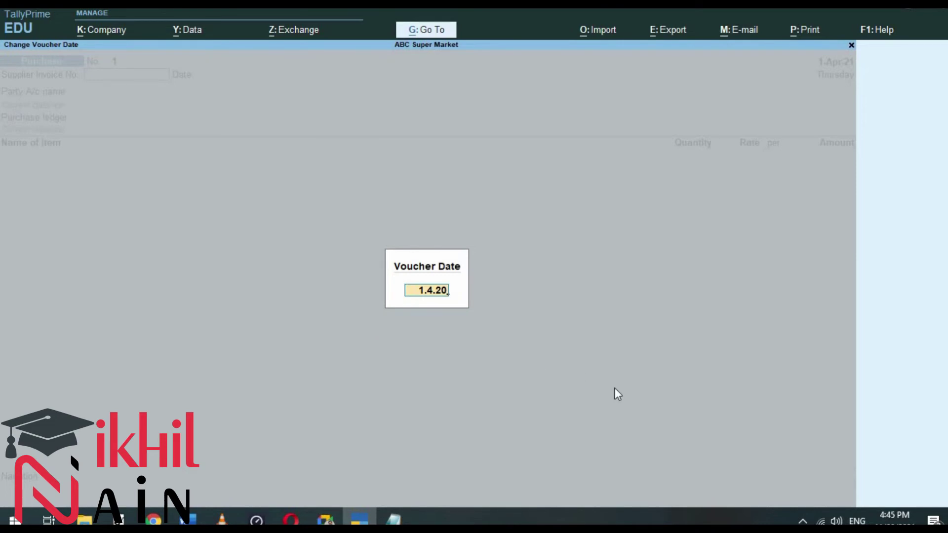
pyautogui.write('21')
pyautogui.press('Return')
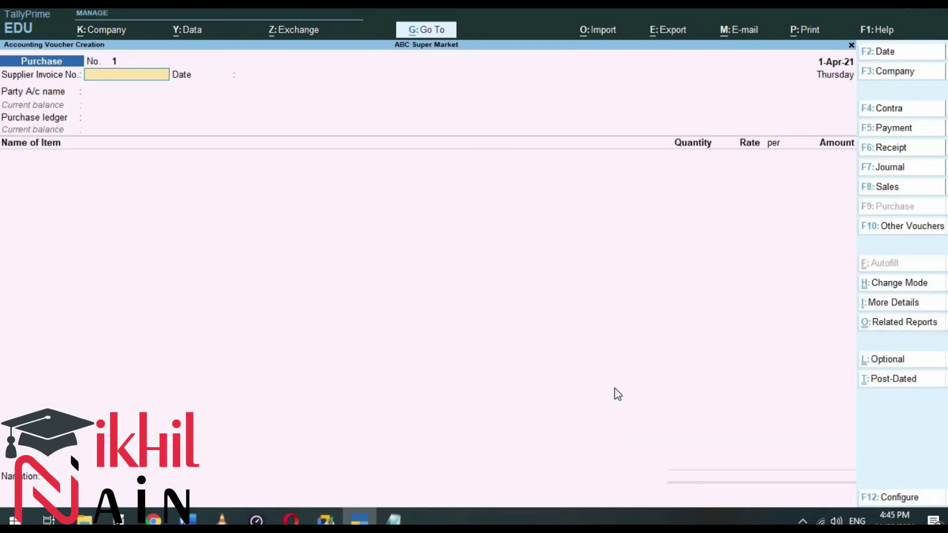
pyautogui.press('Return')
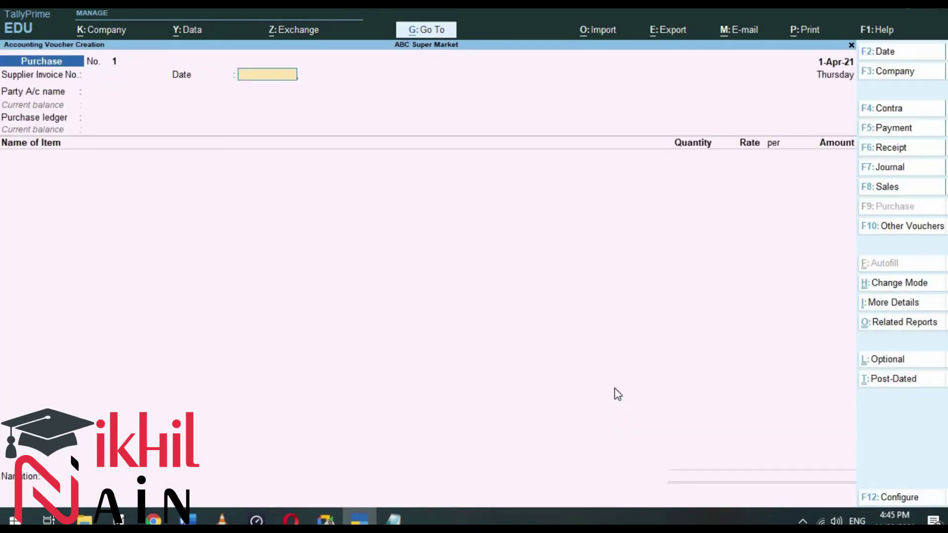
pyautogui.press('Return')
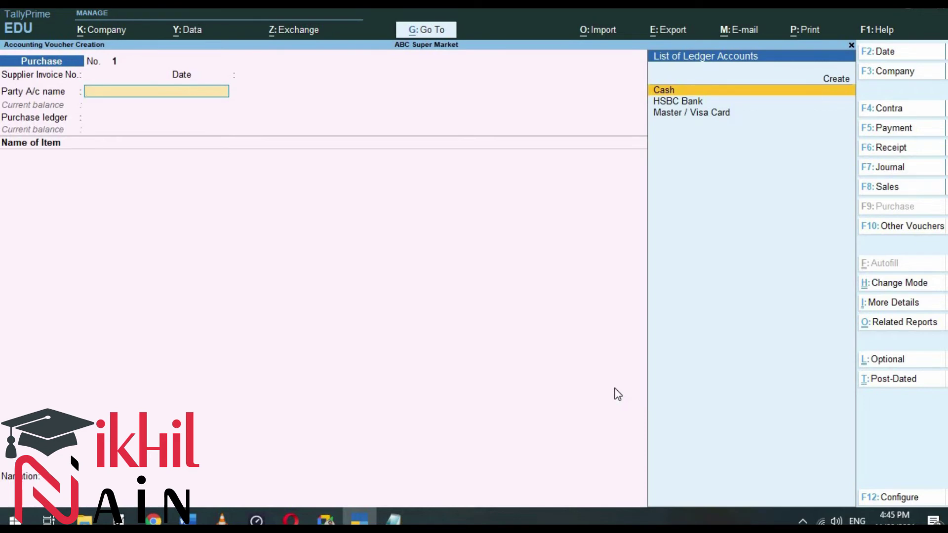
# Step: Create the party ledger Pepsodent (INdia) Ltd under Sundry Creditors with Alt+C
pyautogui.hotkey('alt', 'c')
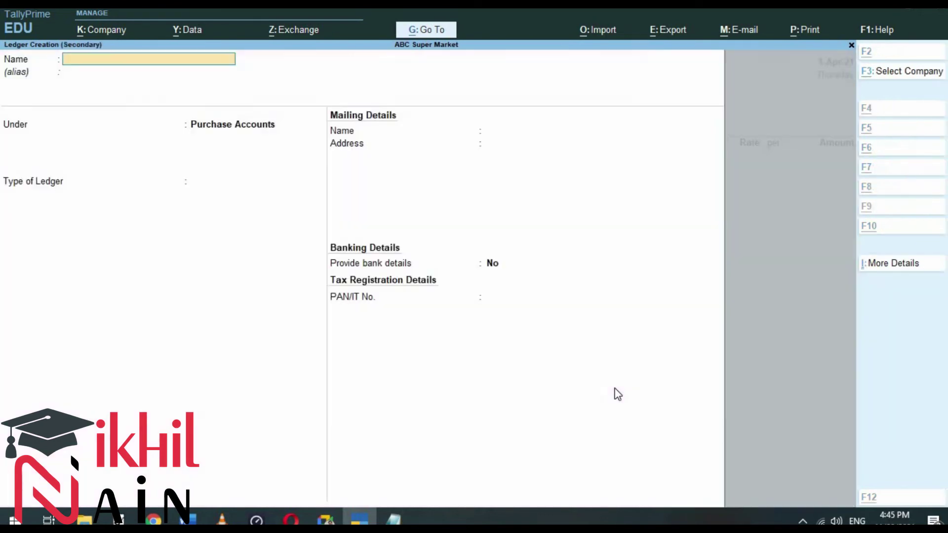
pyautogui.write('Pep')
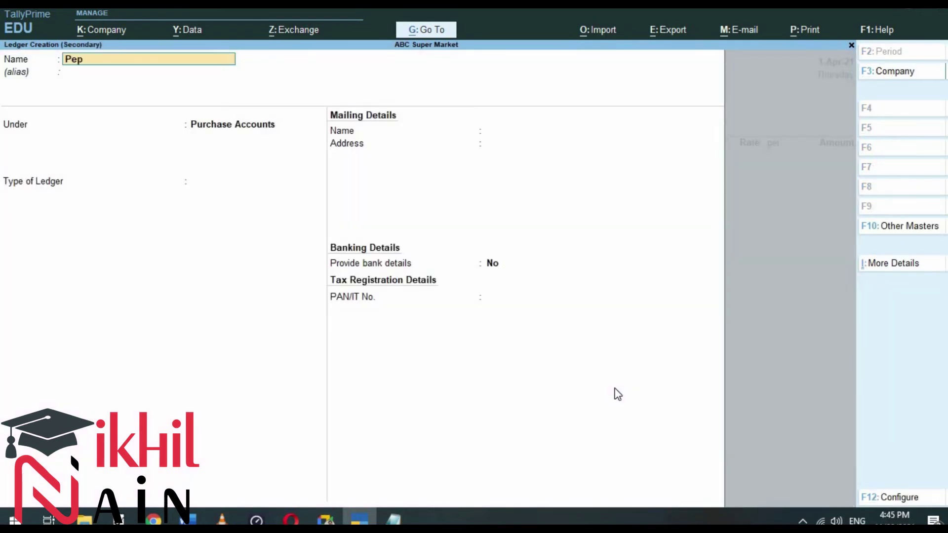
pyautogui.write('sodent (INdia) Lt')
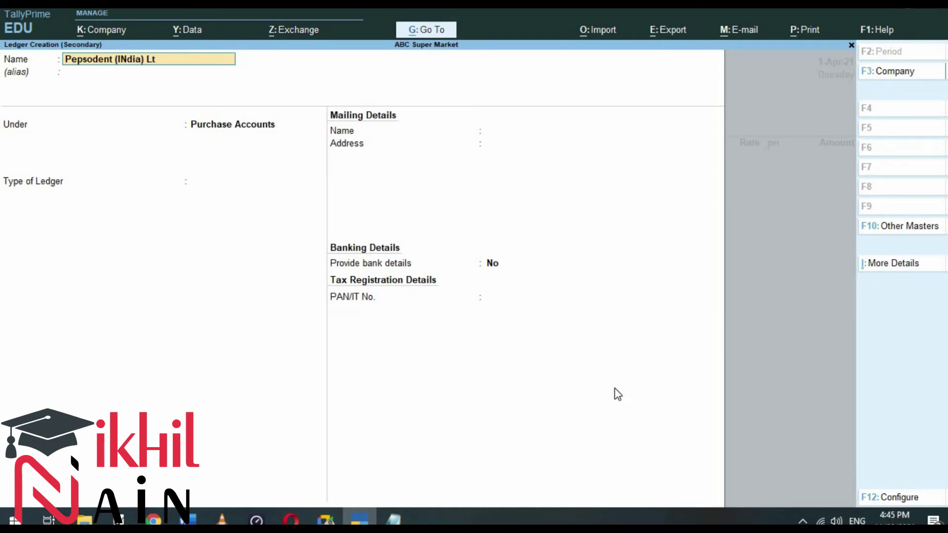
pyautogui.write('d')
pyautogui.press('Return')
pyautogui.write('Sund')
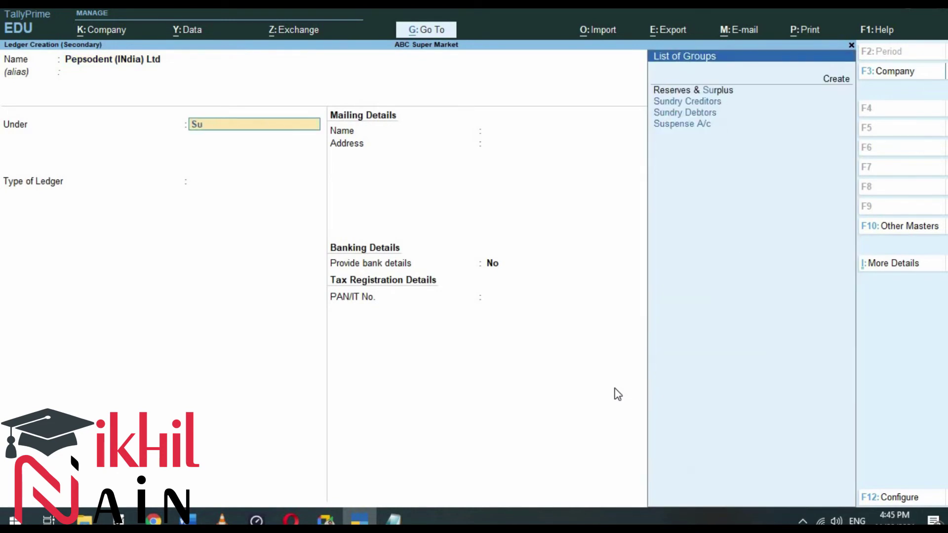
pyautogui.press('Return')
pyautogui.press('Return')
pyautogui.press('Return')
pyautogui.press('Return')
pyautogui.press('Return')
pyautogui.press('Return')
pyautogui.press('Return')
pyautogui.press('Return')
pyautogui.press('Return')
pyautogui.press('Return')
pyautogui.press('Return')
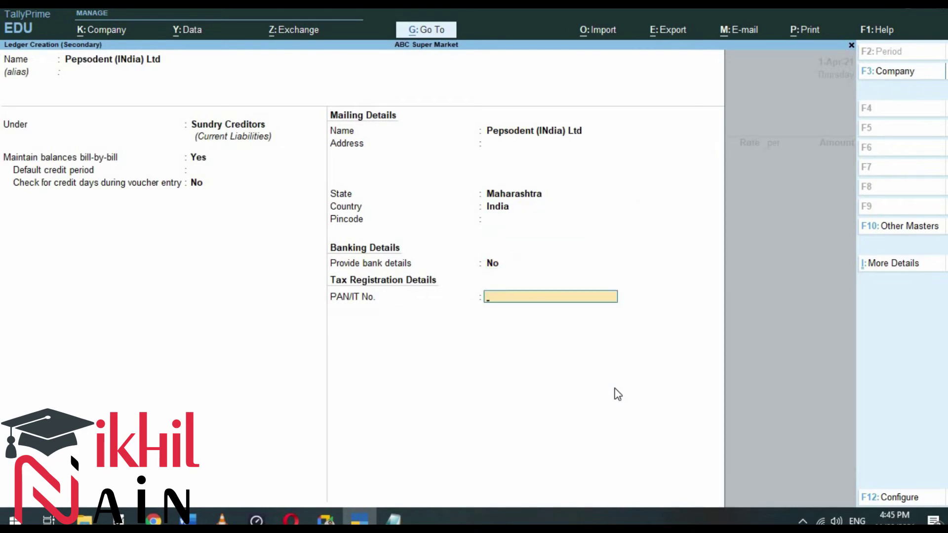
pyautogui.hotkey('alt', 'Tab')
pyautogui.hotkey('alt', 'Tab')
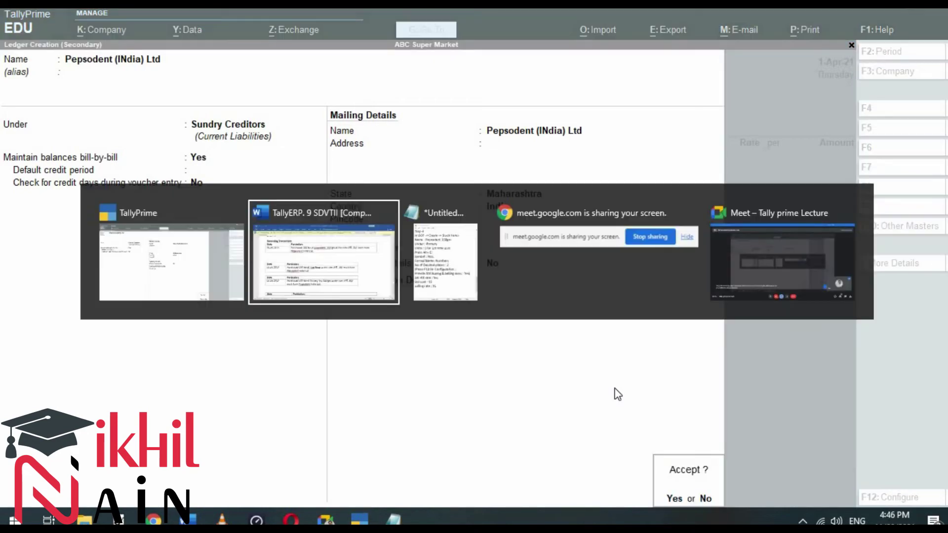
# Step: Start the Step 5 notes with 'In GOT -> Voucher -> Press F9 for Purchase', fixing the spelling
pyautogui.scroll(-1, 616, 389)
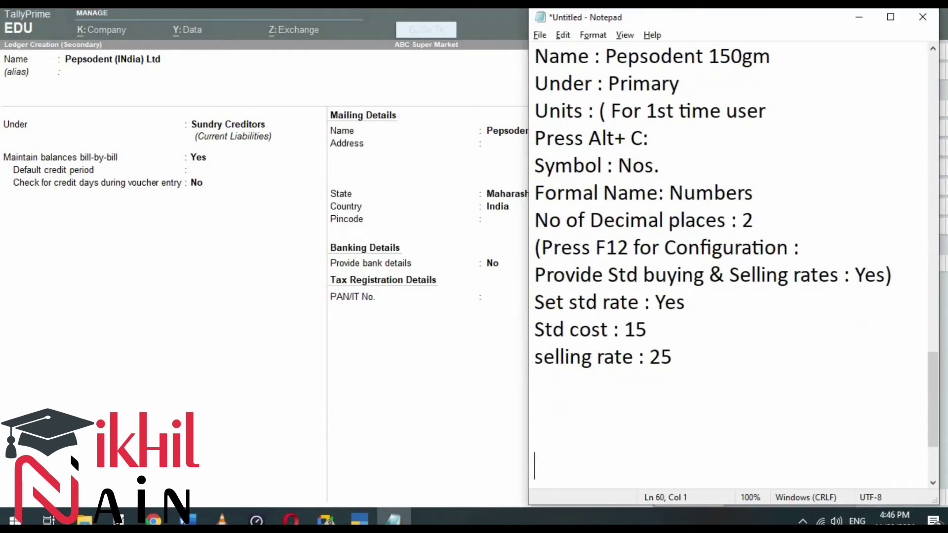
pyautogui.write('Ste')
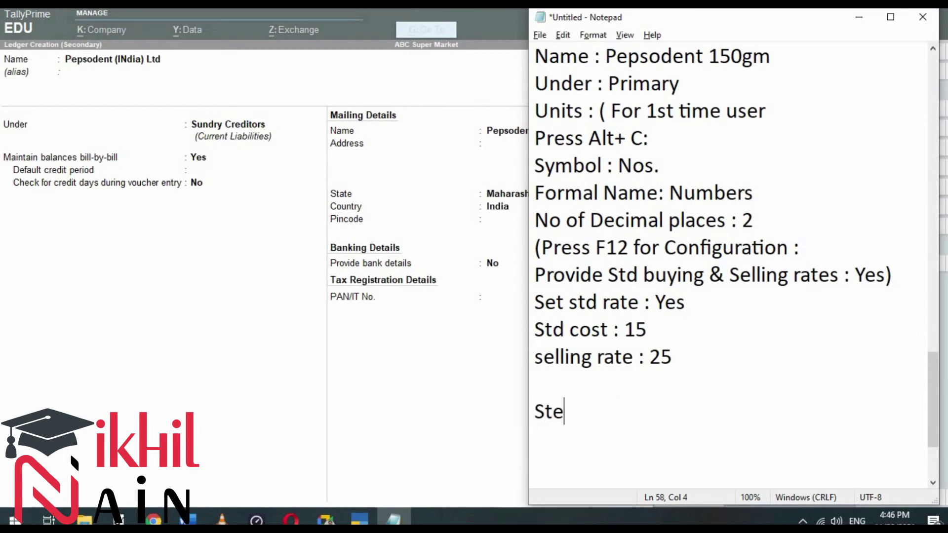
pyautogui.write('p 5')
pyautogui.press('Return')
pyautogui.write('In ')
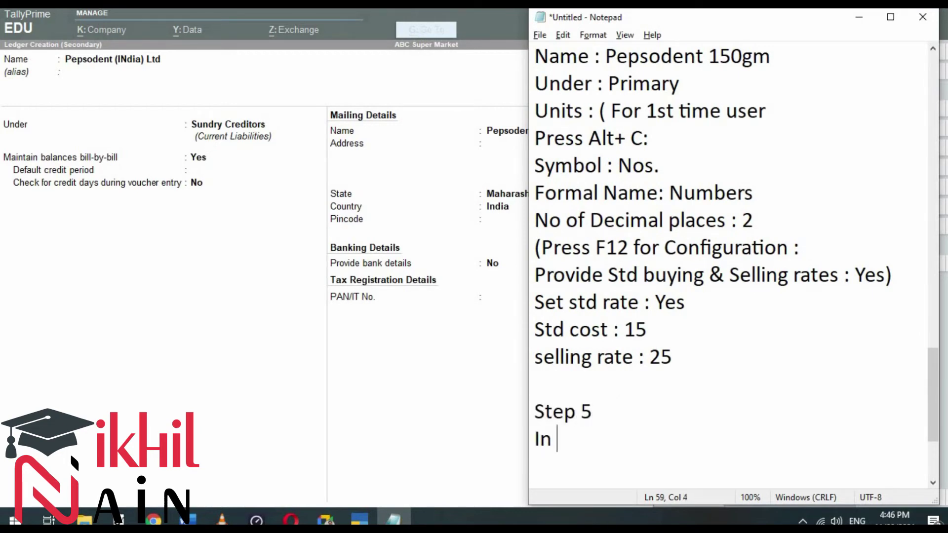
pyautogui.write('GOT -> ')
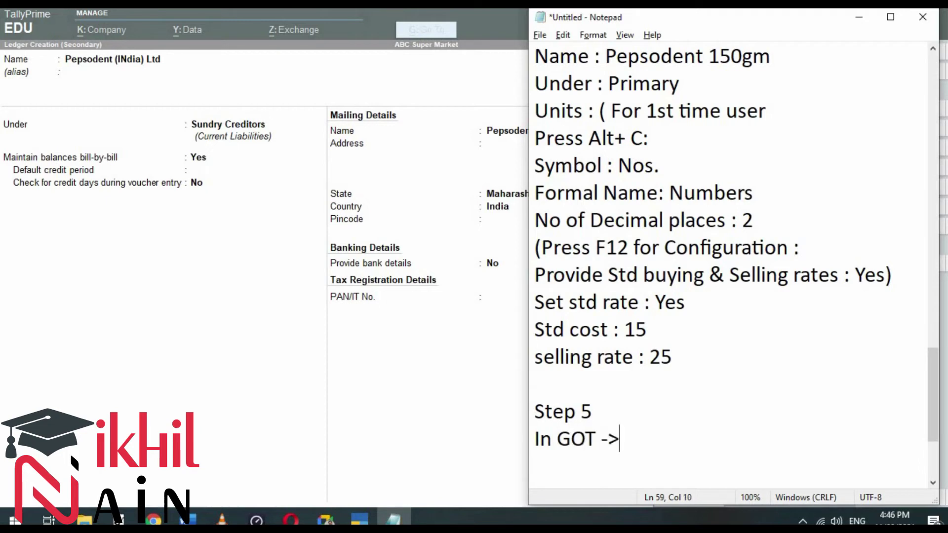
pyautogui.write('Voucher ')
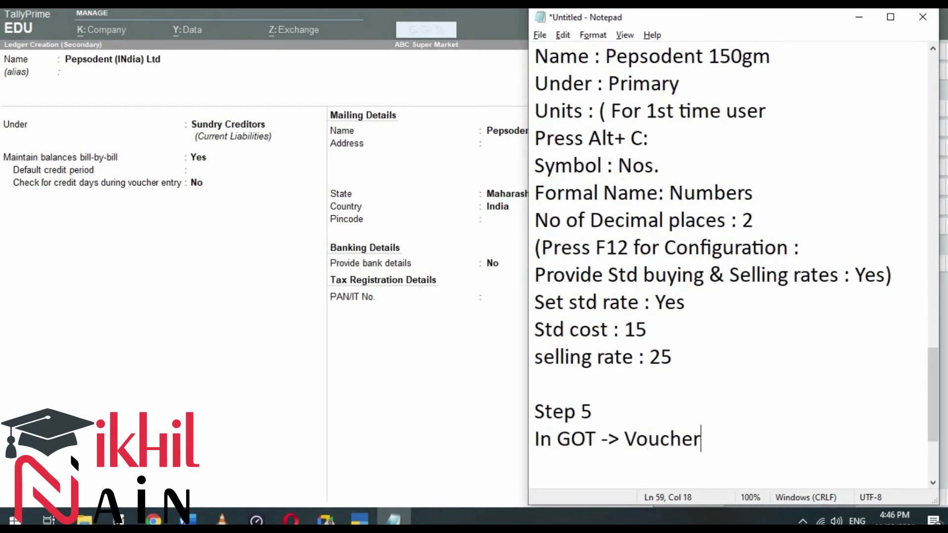
pyautogui.write('-> Pre')
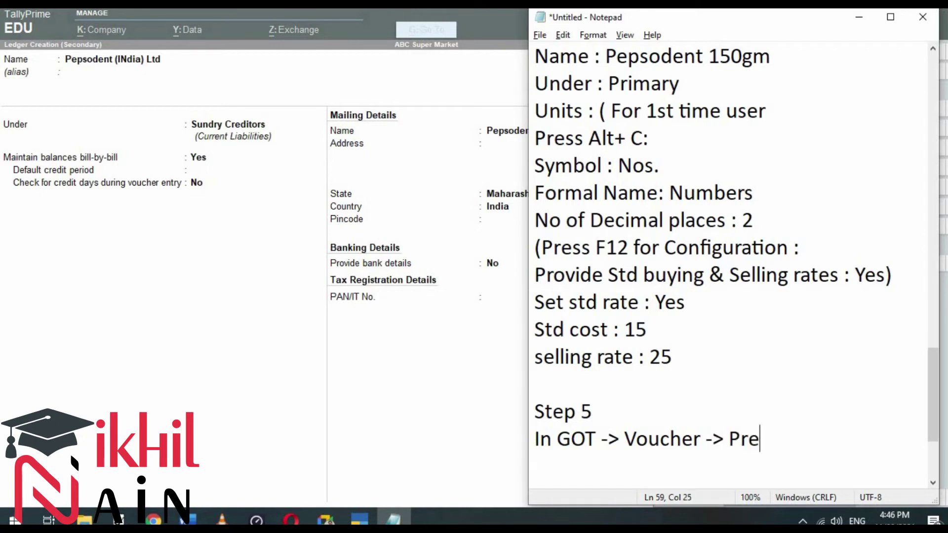
pyautogui.write('ss F9 f')
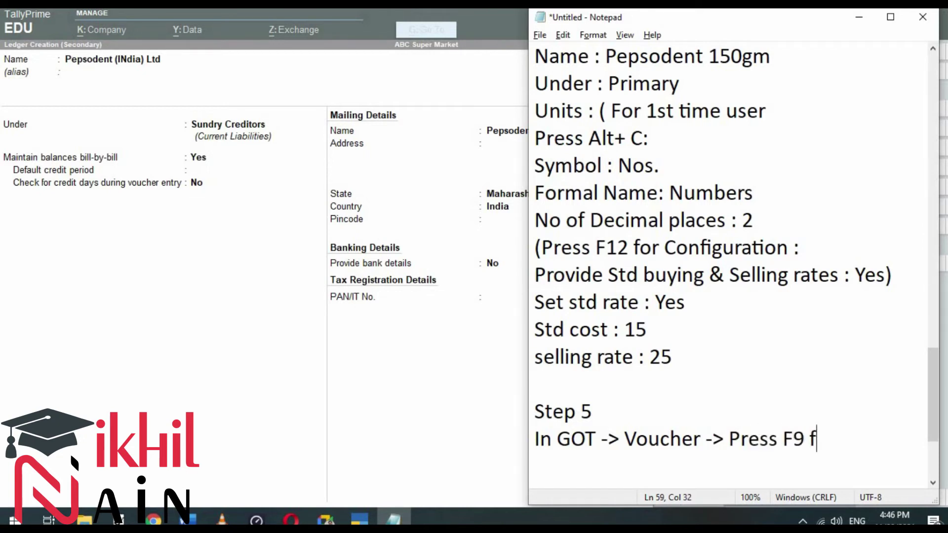
pyautogui.write('or Purcase')
pyautogui.press('BackSpace')
pyautogui.press('BackSpace')
pyautogui.press('BackSpace')
pyautogui.write('c')
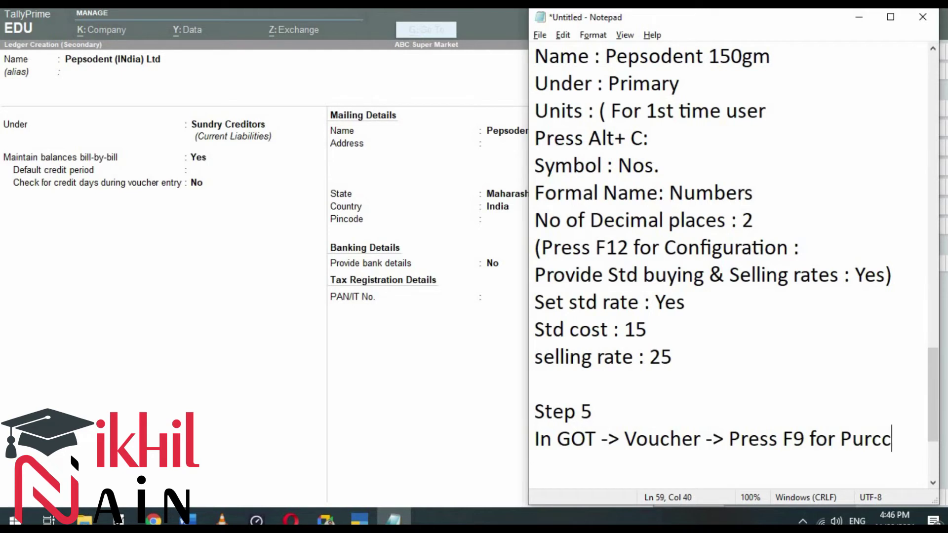
pyautogui.write('hase')
pyautogui.press('Left')
pyautogui.press('Left')
pyautogui.press('Left')
pyautogui.press('Left')
pyautogui.press('Left')
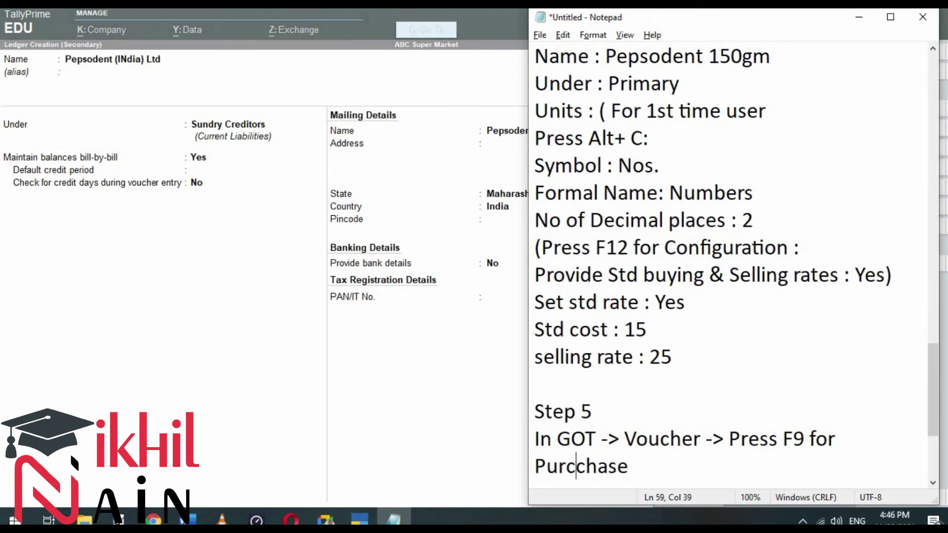
pyautogui.press('BackSpace')
pyautogui.press('Right')
pyautogui.press('Right')
pyautogui.press('End')
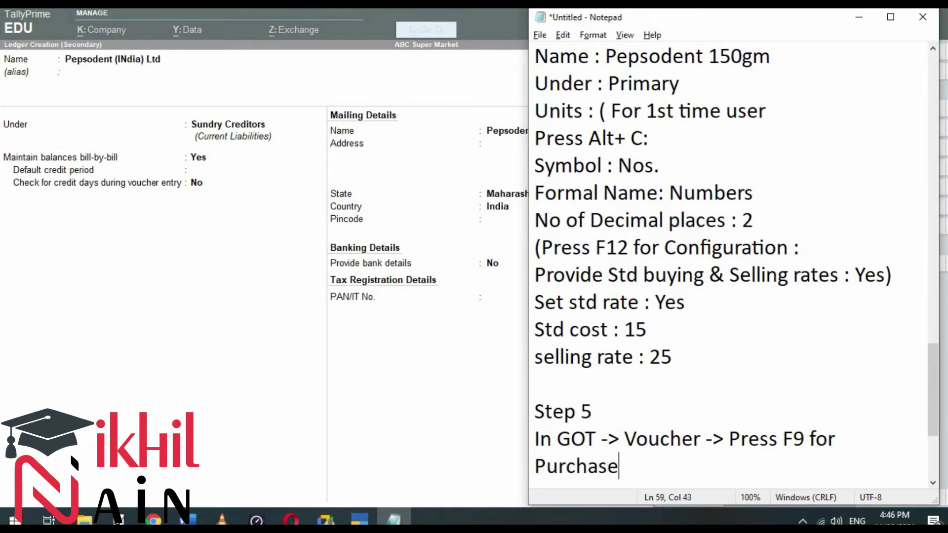
pyautogui.press('Return')
# Step: Note 'Press f2 for date', 'Party Ac name : Alt + C', '(Name : Pepsodent India Ltd' and 'Under : Sundry Creditor'
pyautogui.write('P')
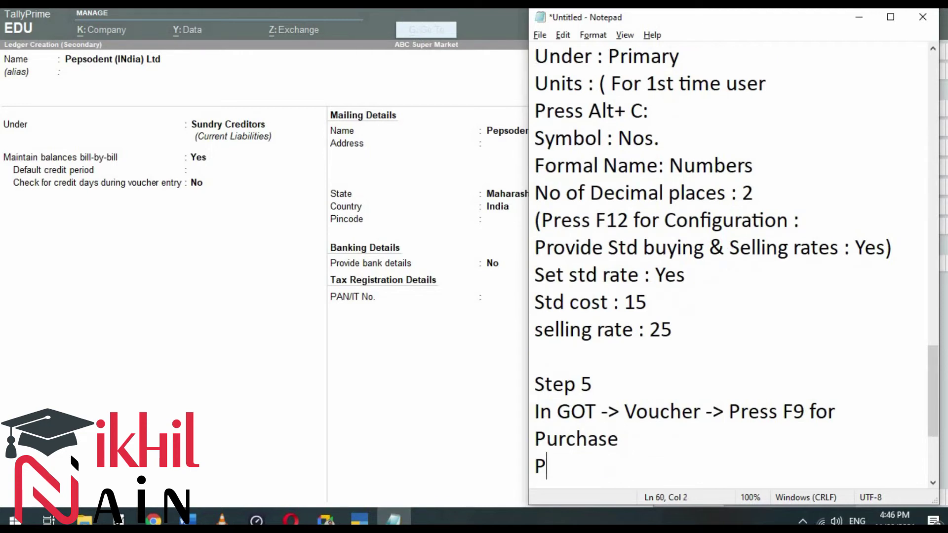
pyautogui.write('ress f2 for date')
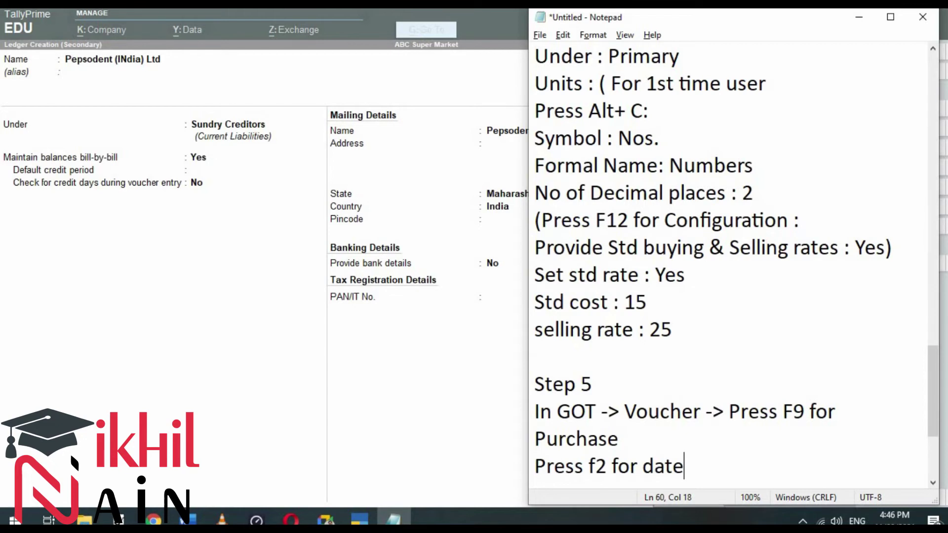
pyautogui.press('Return')
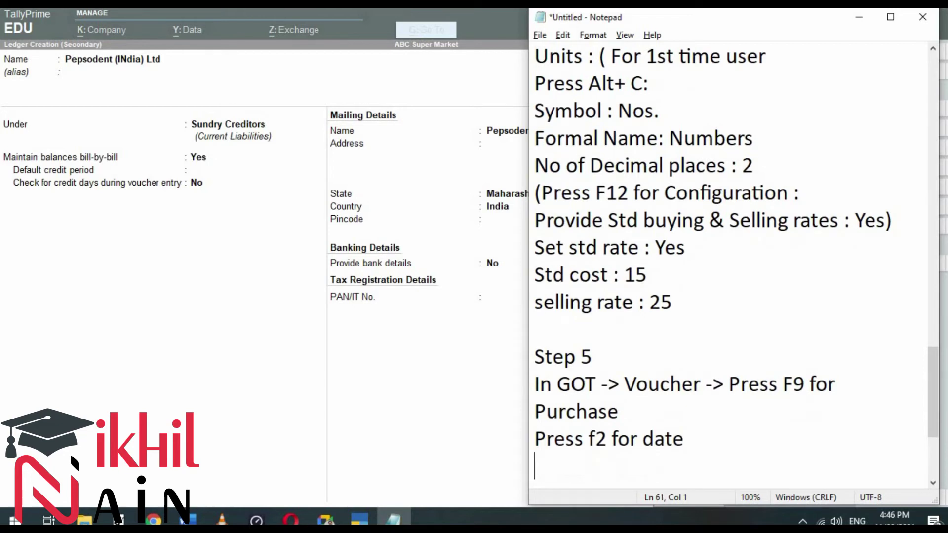
pyautogui.write('Party Ac')
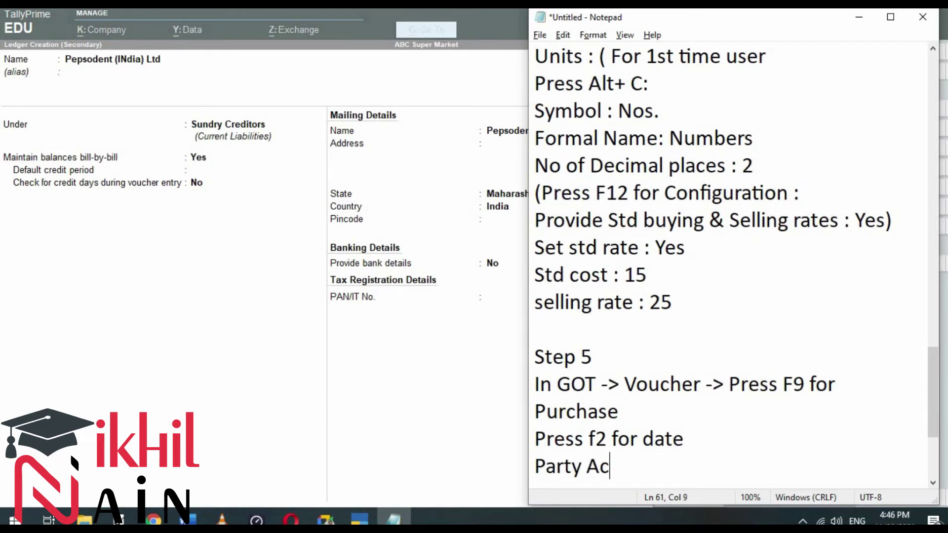
pyautogui.write(' nam e : ')
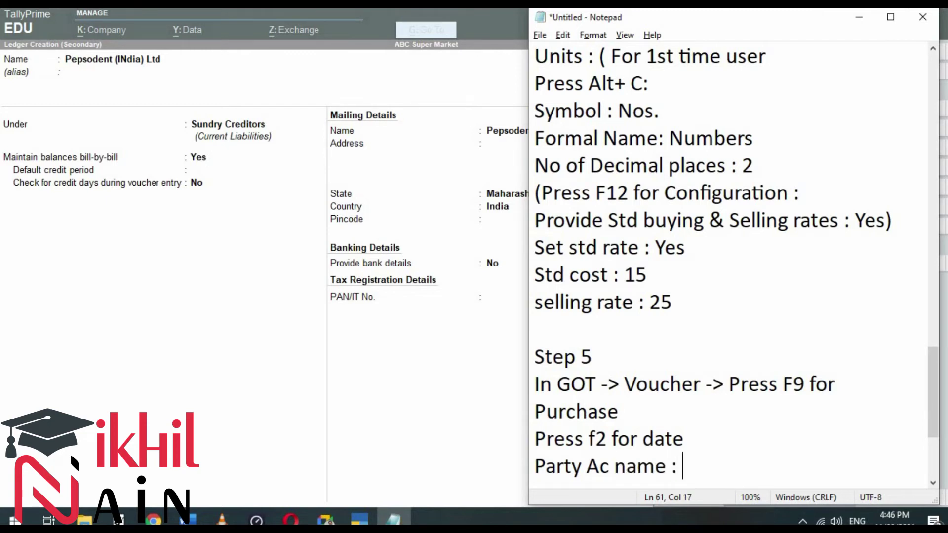
pyautogui.write('Alt + C')
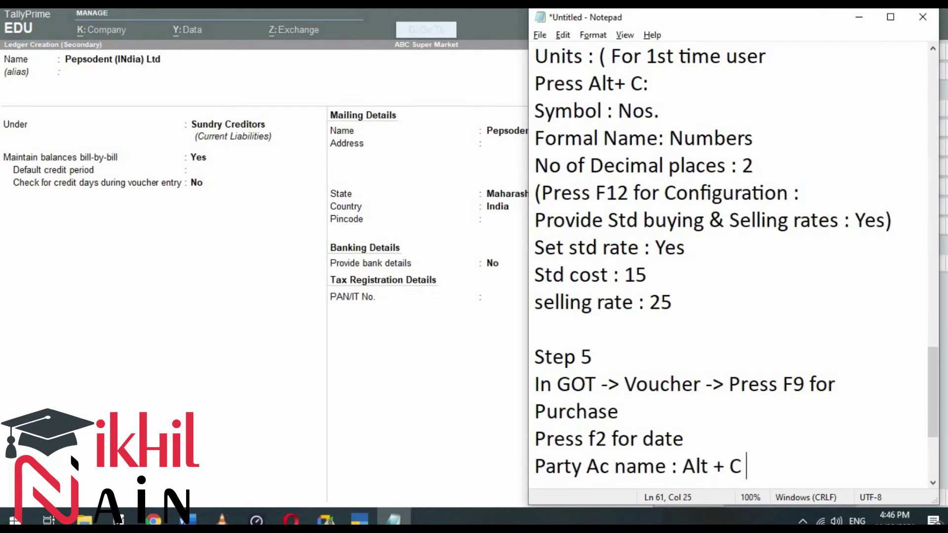
pyautogui.press('Return')
pyautogui.write('( Name ')
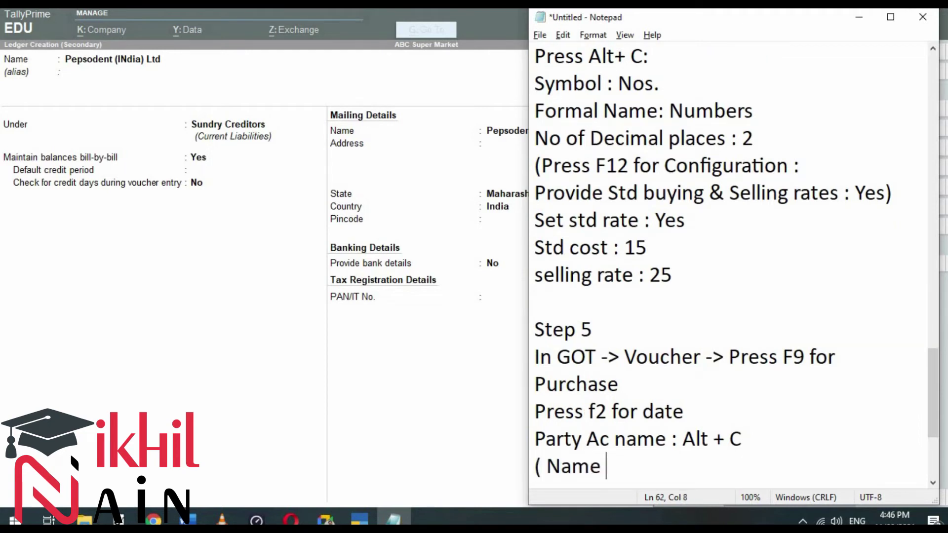
pyautogui.write(': Peps')
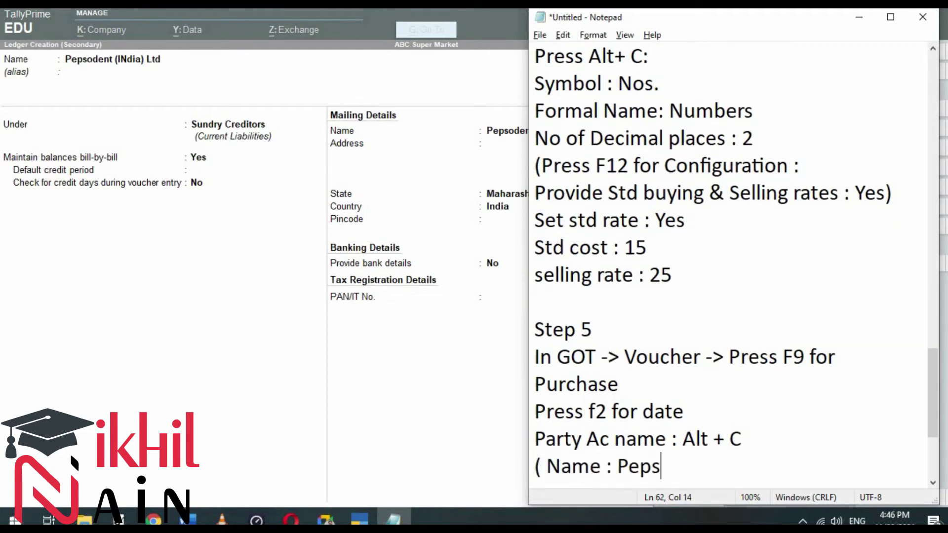
pyautogui.write('odent India ')
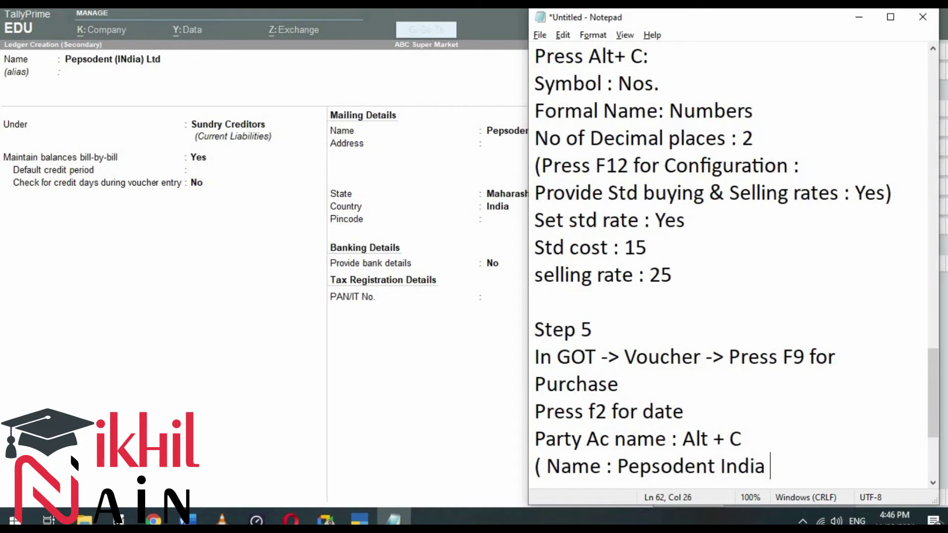
pyautogui.write('Ltd')
pyautogui.press('Return')
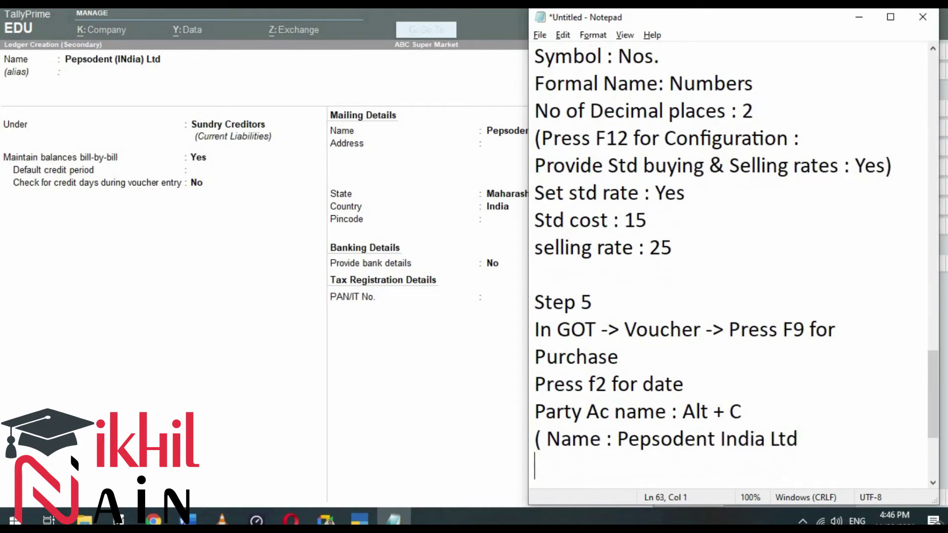
pyautogui.write('Under ')
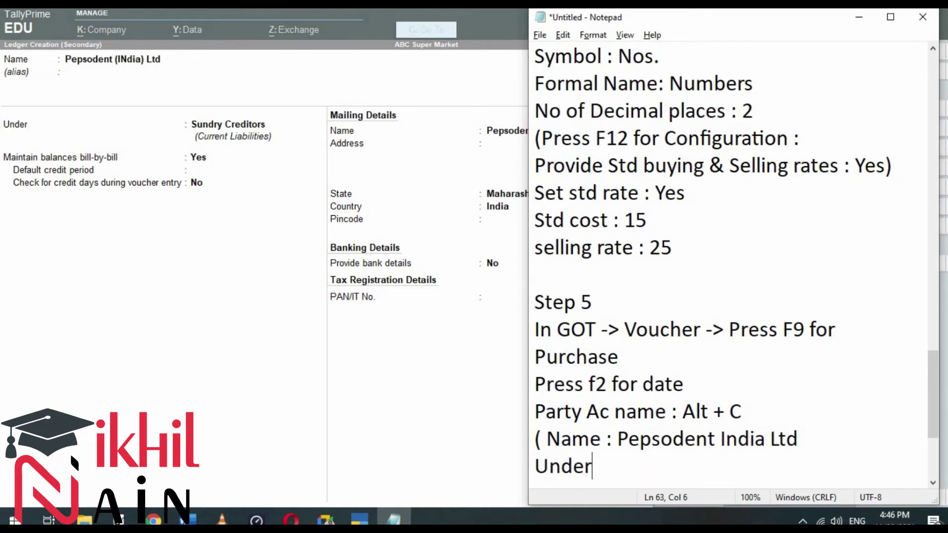
pyautogui.write(': Sundry')
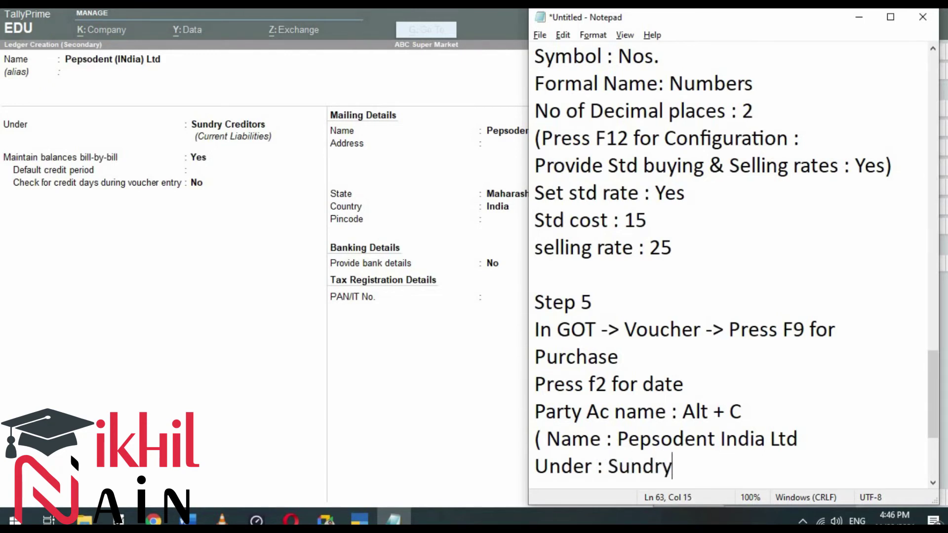
pyautogui.write(' Creditor')
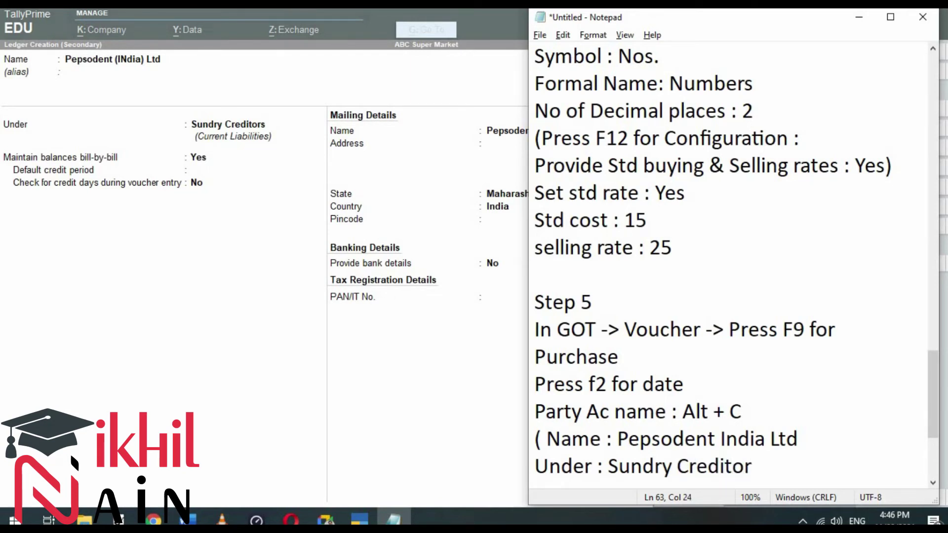
pyautogui.press('Return')
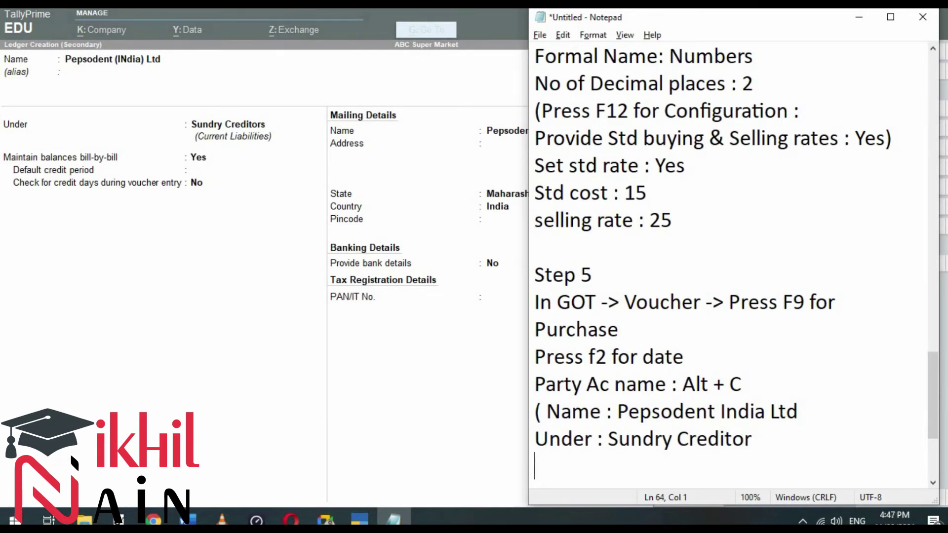
# Step: Add 'Maintain Balance Bill by Bill : Yes)' and remove the stray space after the opening bracket
pyautogui.write('Mainta')
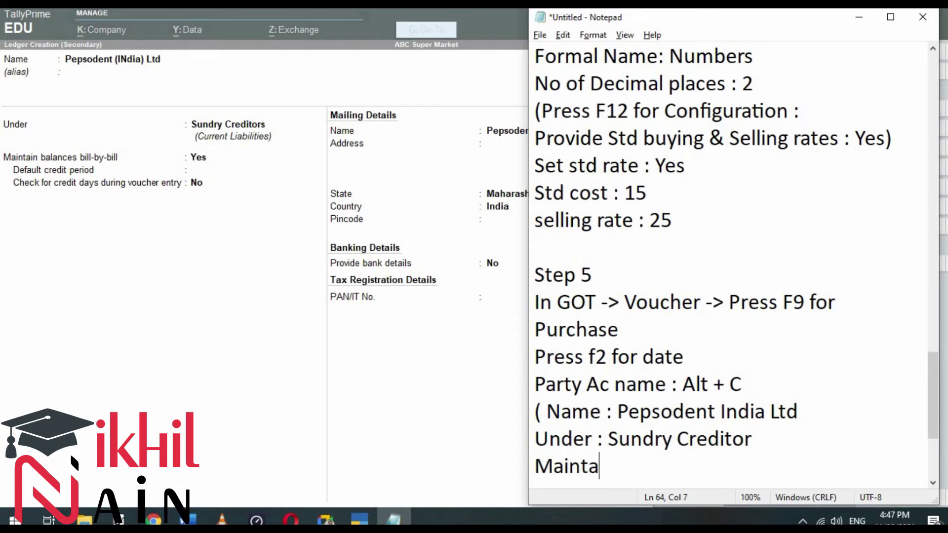
pyautogui.write('in Bala')
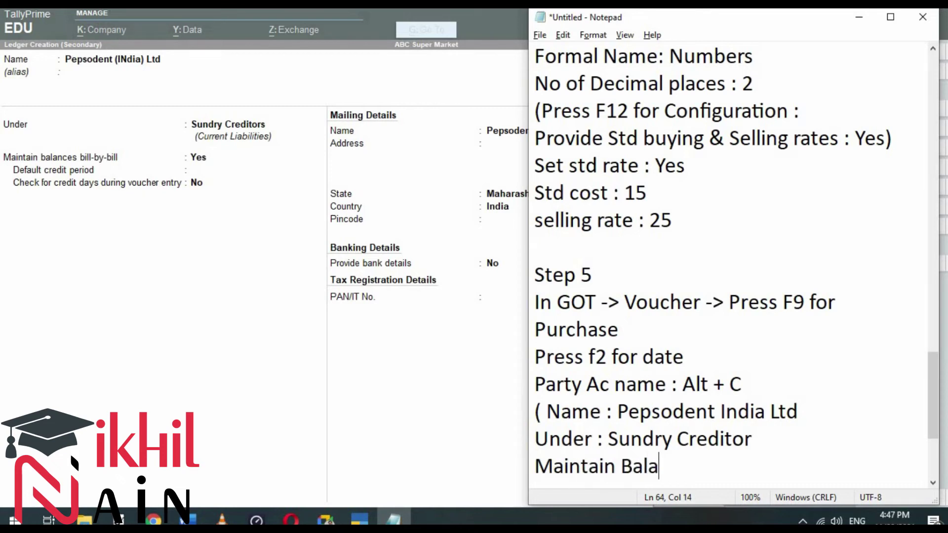
pyautogui.write('nce Bill by B')
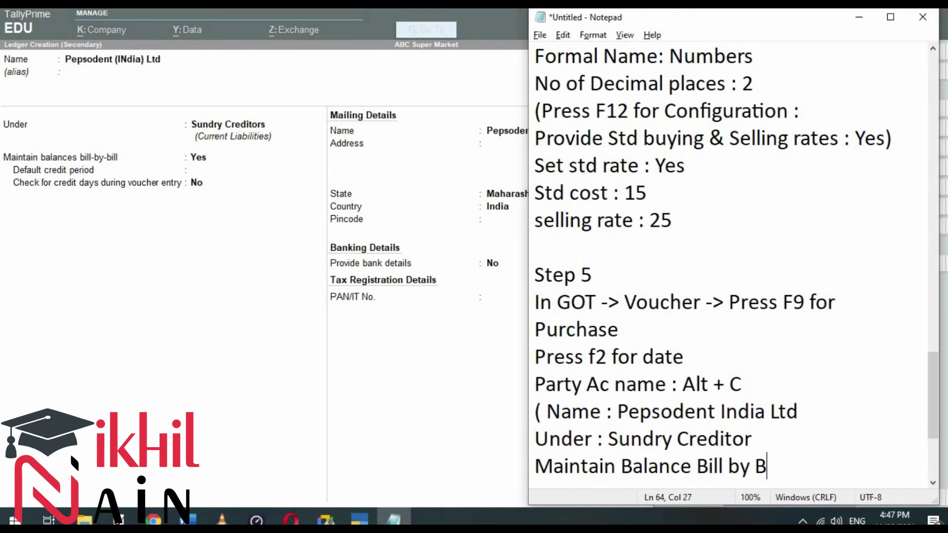
pyautogui.write('ill : Yes')
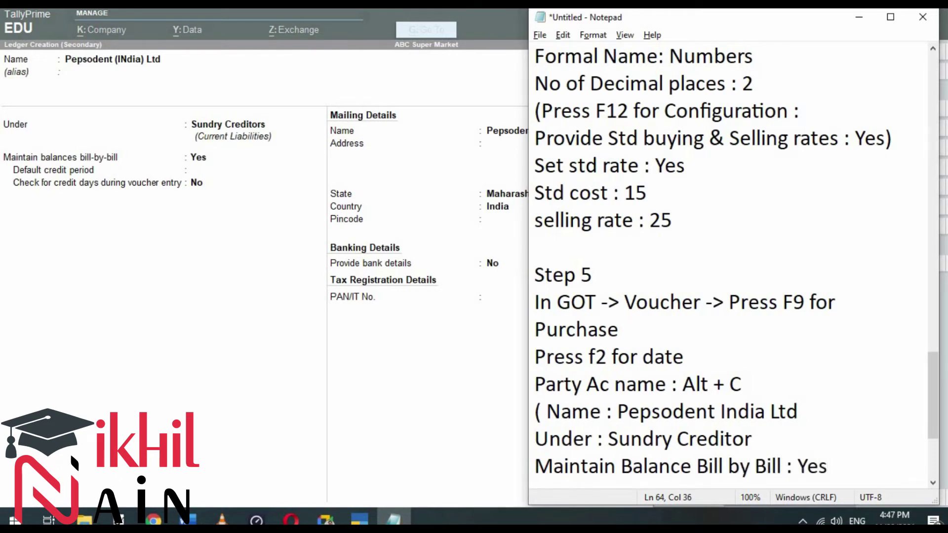
pyautogui.press('Return')
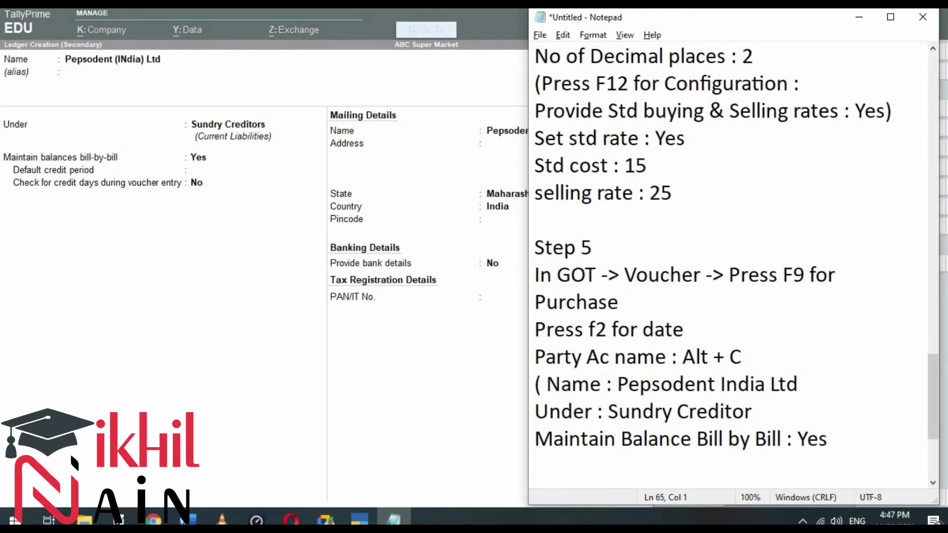
pyautogui.press('BackSpace')
pyautogui.write(')')
pyautogui.press('Up')
pyautogui.press('Up')
pyautogui.press('Up')
pyautogui.press('Down')
pyautogui.press('Home')
pyautogui.press('Right')
pyautogui.press('Right')
pyautogui.press('BackSpace')
pyautogui.press('Down')
pyautogui.press('Down')
pyautogui.press('Down')
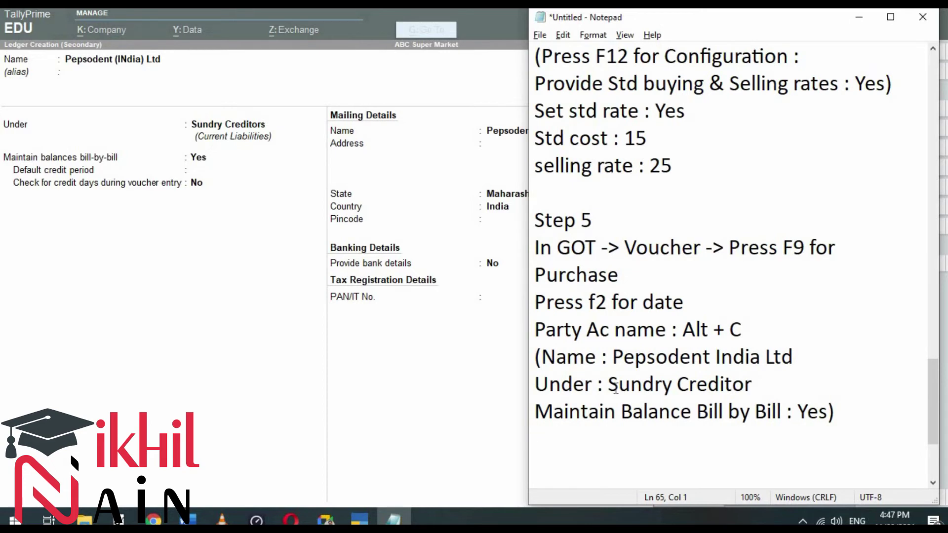
pyautogui.press('BackSpace')
# Step: Accept the Pepsodent (INdia) Ltd ledger and move past the party details
pyautogui.hotkey('alt', 'Tab')
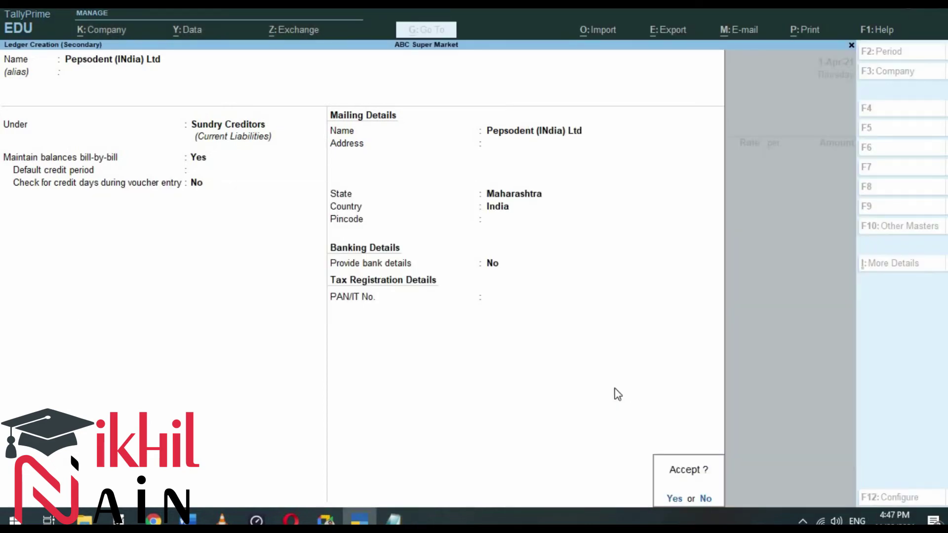
pyautogui.press('Return')
pyautogui.press('Return')
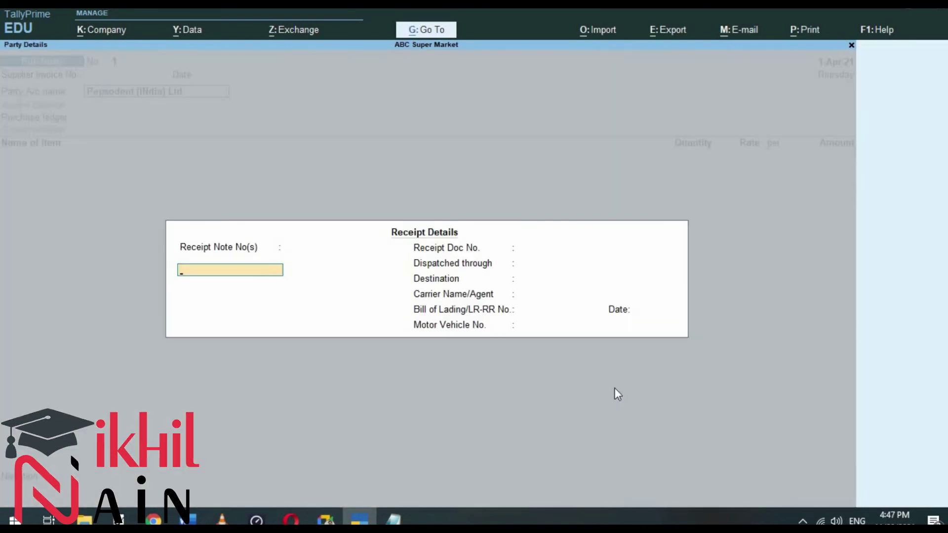
pyautogui.press('Return')
pyautogui.press('Return')
pyautogui.press('Return')
pyautogui.press('Return')
pyautogui.press('Return')
pyautogui.press('Return')
pyautogui.press('Return')
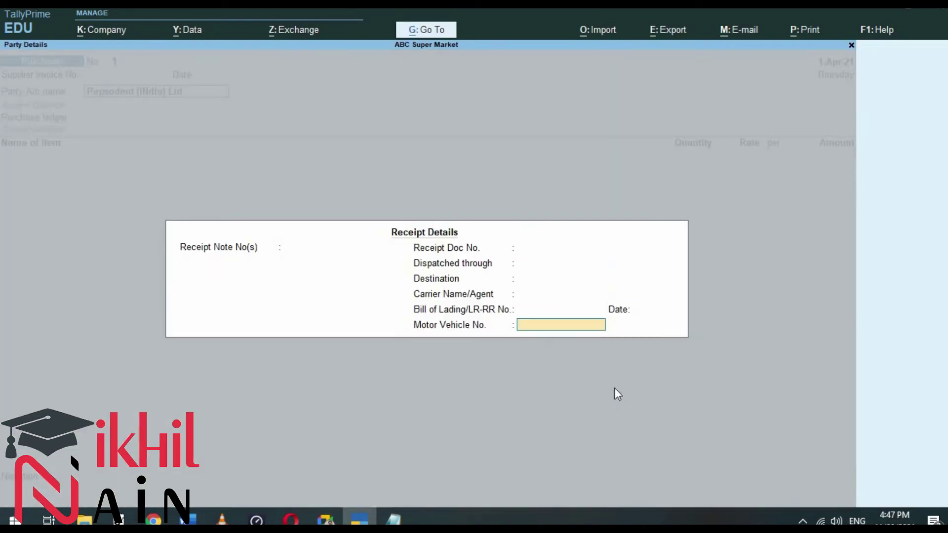
pyautogui.press('Return')
pyautogui.press('Return')
pyautogui.press('Return')
pyautogui.press('Return')
pyautogui.press('Return')
pyautogui.press('Return')
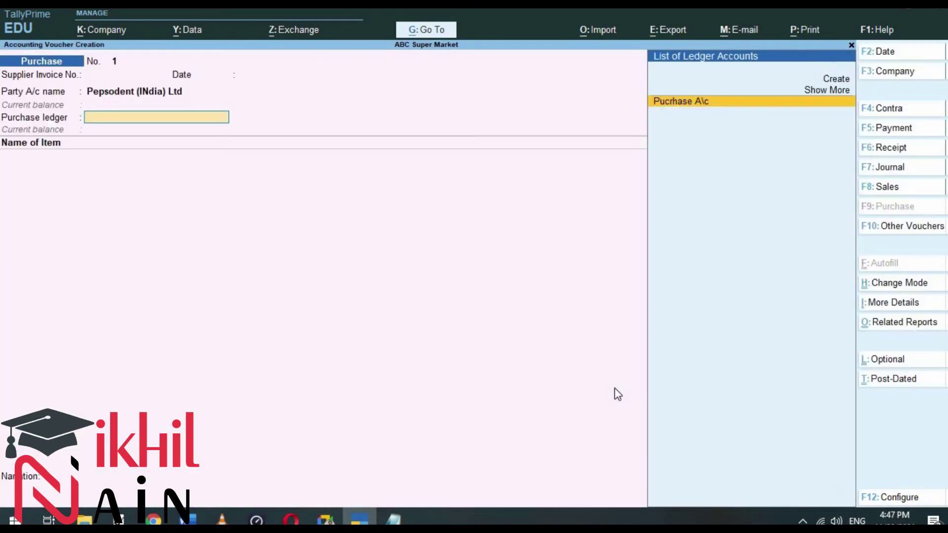
# Step: Select Pucrhase A\c and enter 100 Nos. of Pepsodent 150 Gm at 15.00
pyautogui.press('Return')
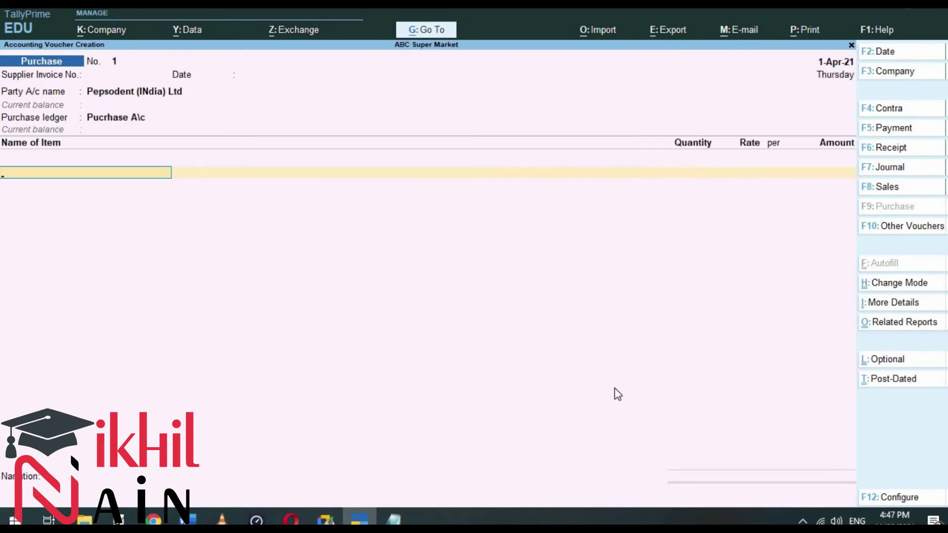
pyautogui.write('Pepsodent 150 Gm')
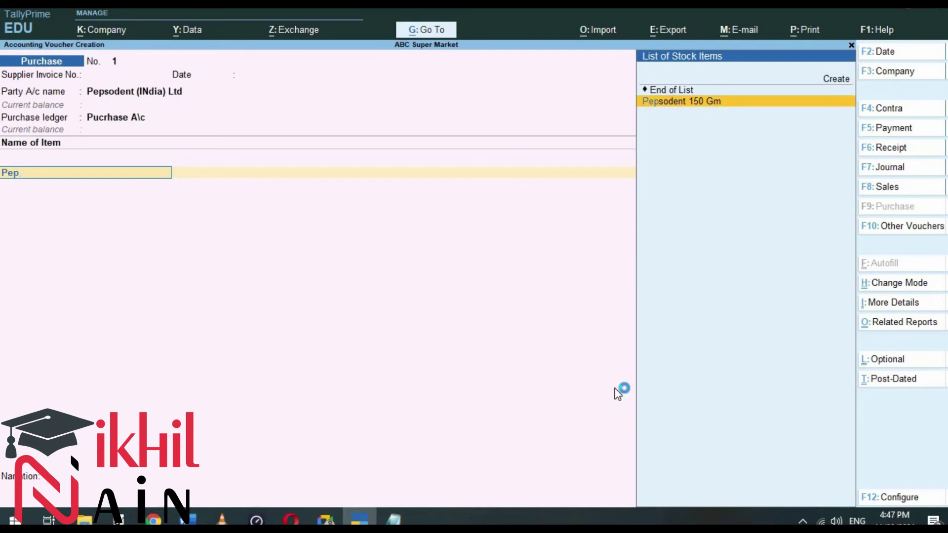
pyautogui.press('Return')
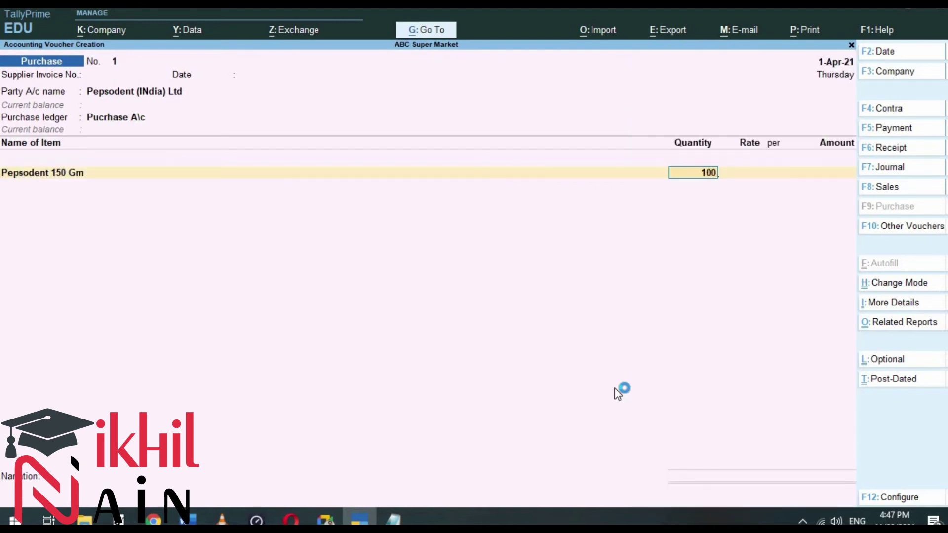
pyautogui.write('100')
pyautogui.press('Return')
pyautogui.press('Return')
pyautogui.press('Return')
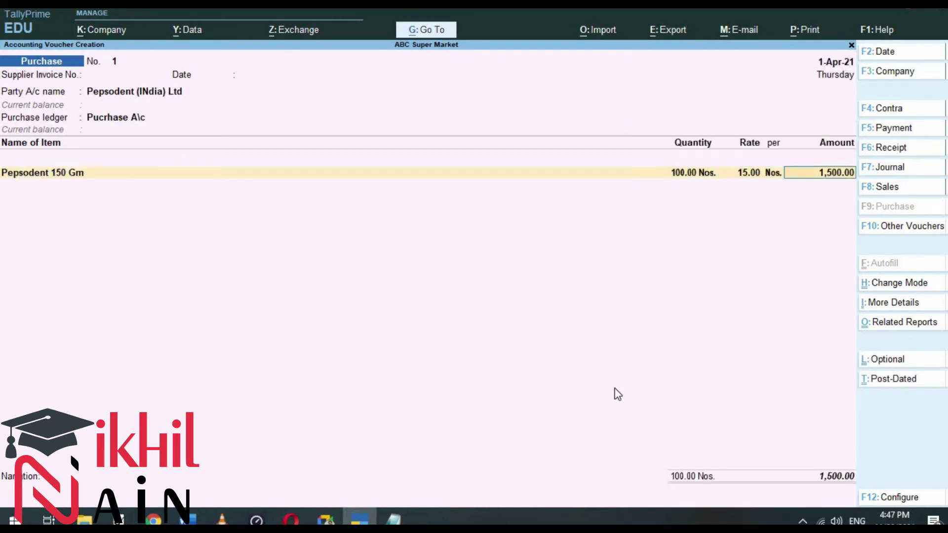
pyautogui.press('Return')
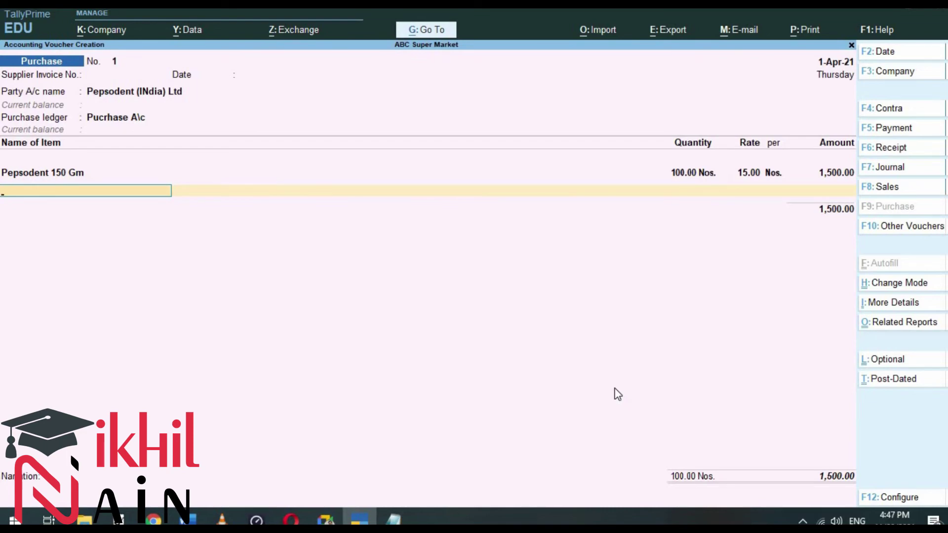
pyautogui.hotkey('alt', 'Tab')
pyautogui.hotkey('alt', 'Tab')
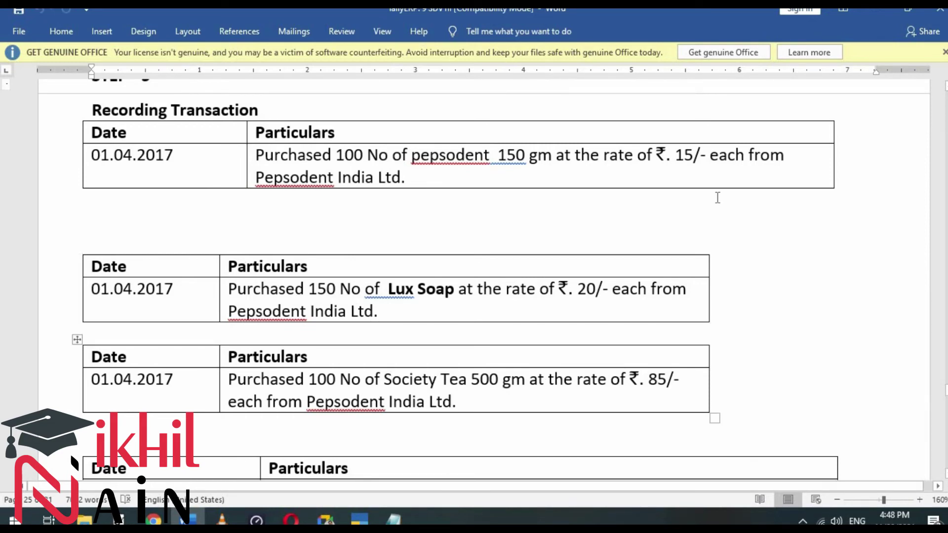
# Step: Minimize Word after reviewing the purchase of 100 Pepsodent 150 gm at ₹15
pyautogui.click(874, 12)
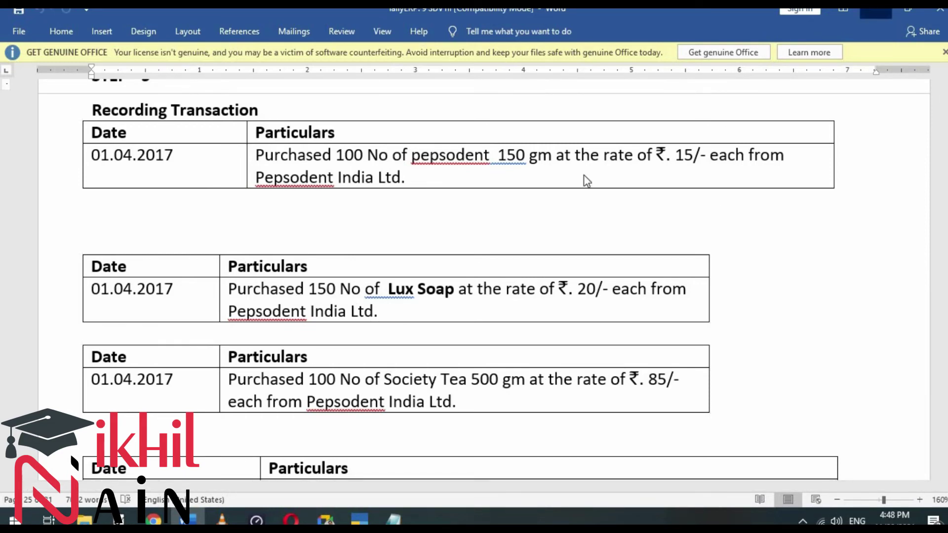
# Step: Add Lux Soap, 150 Nos. at 20, and Soceity Tea 500gm, 100 Nos. at 85
pyautogui.write('Lux')
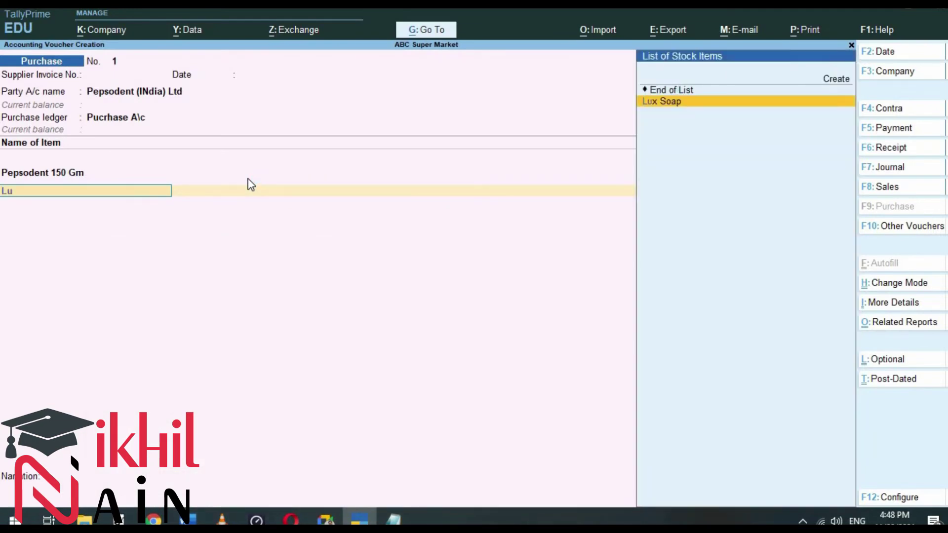
pyautogui.press('Return')
pyautogui.write('150')
pyautogui.press('Return')
pyautogui.press('Return')
pyautogui.press('Return')
pyautogui.press('Return')
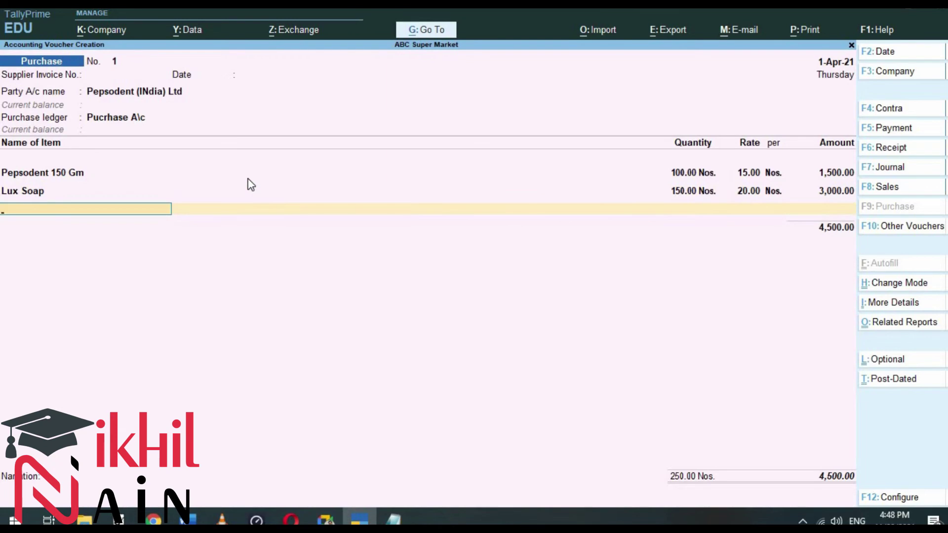
pyautogui.write('So')
pyautogui.press('Return')
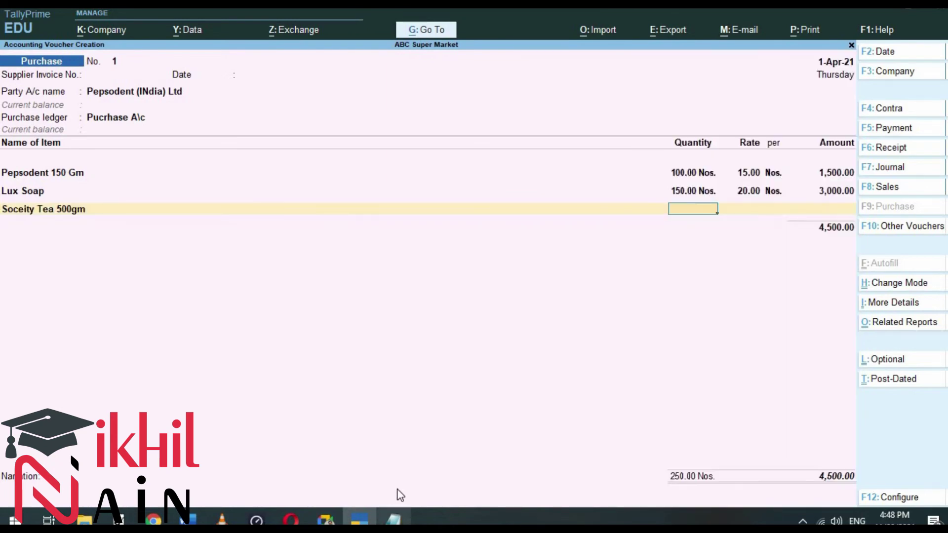
pyautogui.click(191, 519)
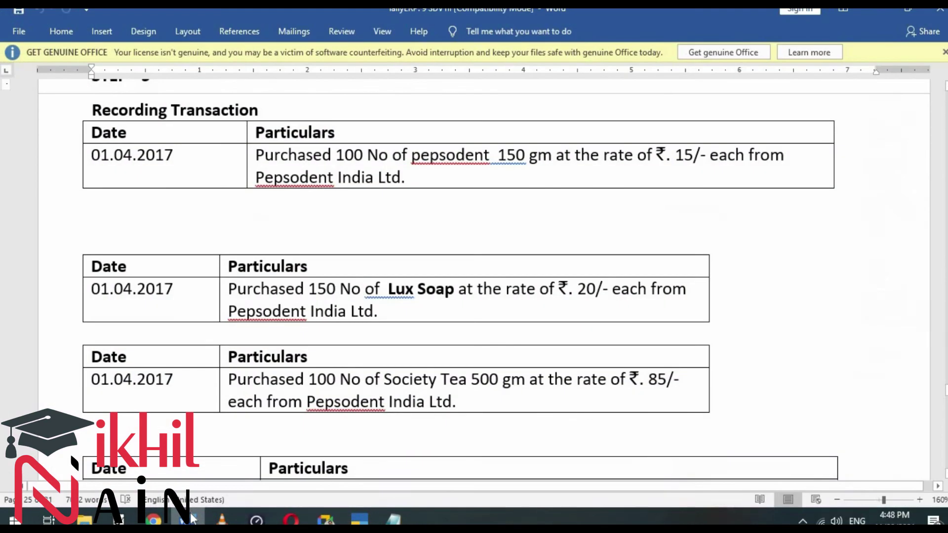
pyautogui.hotkey('alt', 'Tab')
pyautogui.write('100')
pyautogui.press('Return')
pyautogui.press('Return')
pyautogui.press('Return')
pyautogui.press('Return')
pyautogui.press('Return')
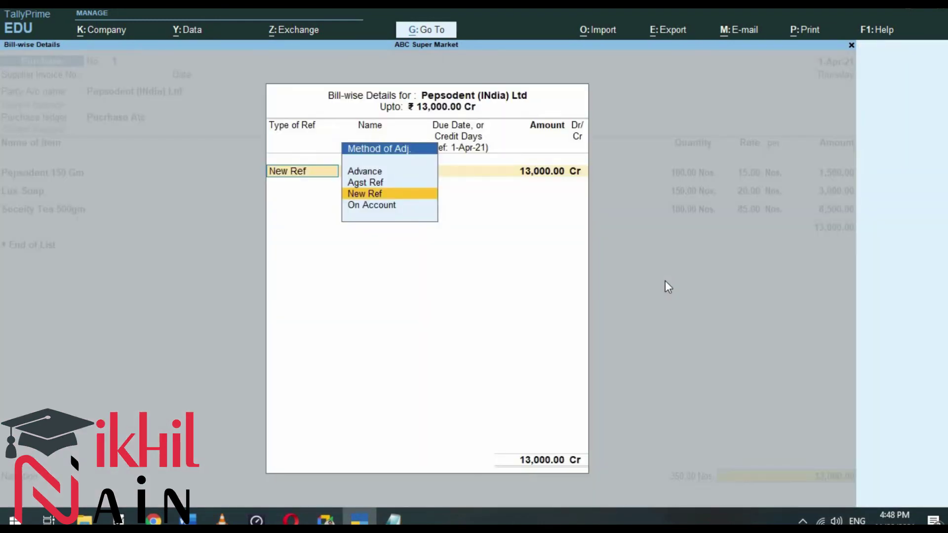
# Step: Set the bill to New Ref and narrate 'Being Good Purchased from pepsodent india ltd'
pyautogui.press('Return')
pyautogui.press('Return')
pyautogui.press('Return')
pyautogui.press('Return')
pyautogui.press('Return')
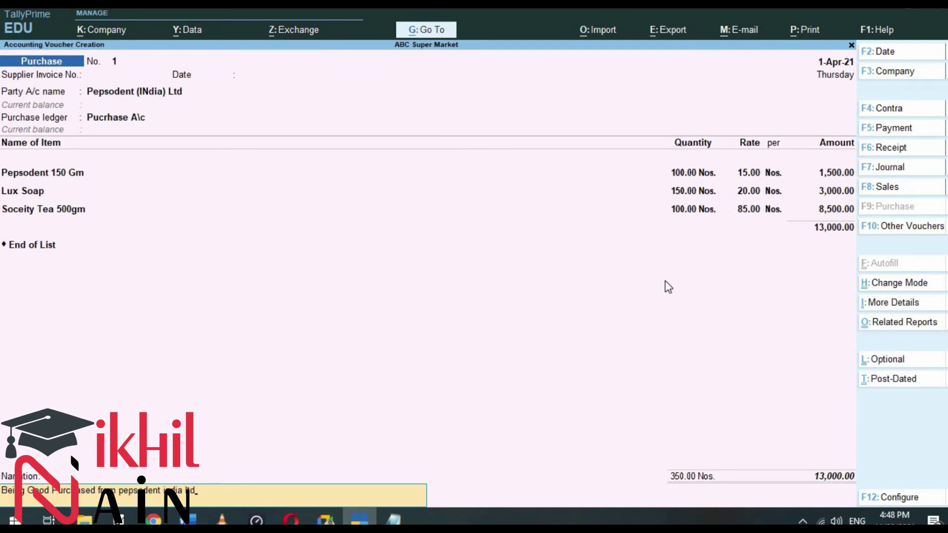
pyautogui.press('Return')
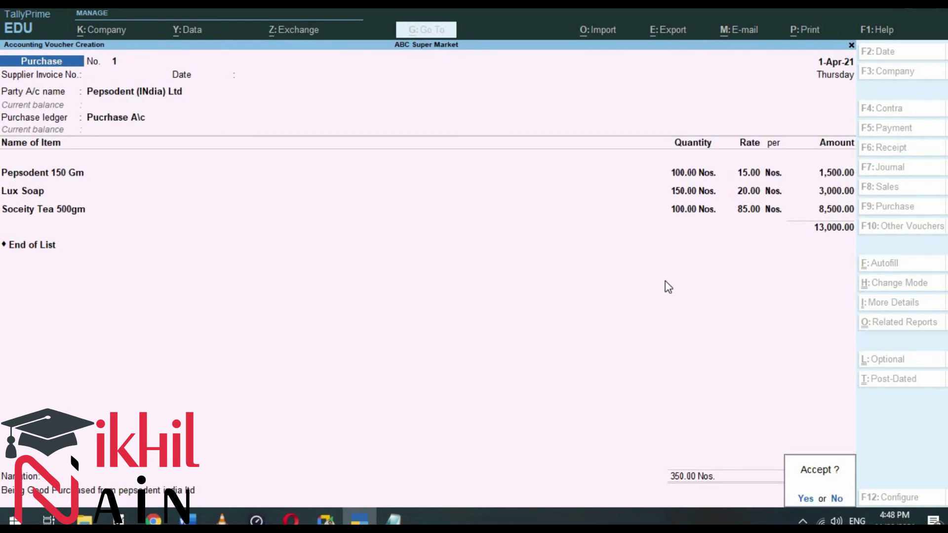
pyautogui.hotkey('alt', 'Tab')
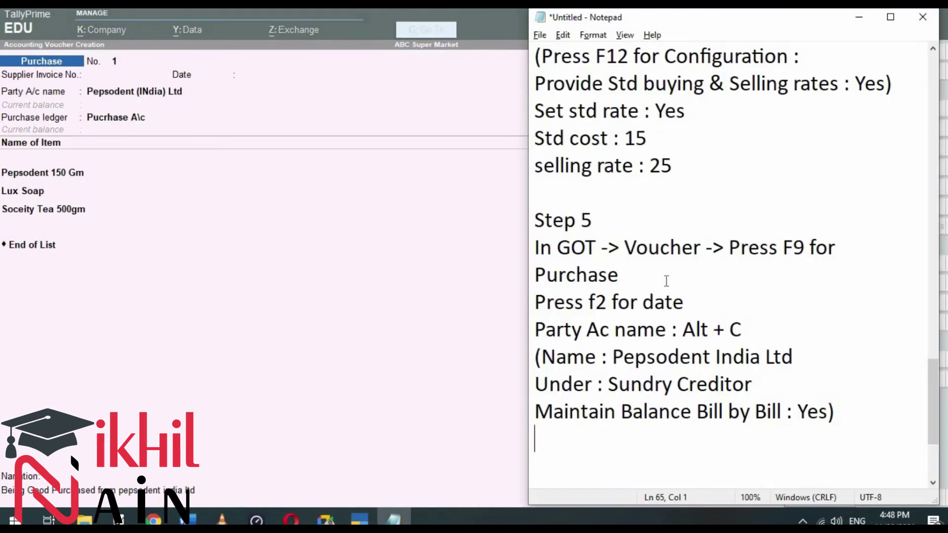
# Step: Add note lines 'Purchase Ledger : Purchase A\c', 'Name of items', 'Qty', 'Rate' and 'Total Amount'
pyautogui.press('Return')
pyautogui.write('Purchase ')
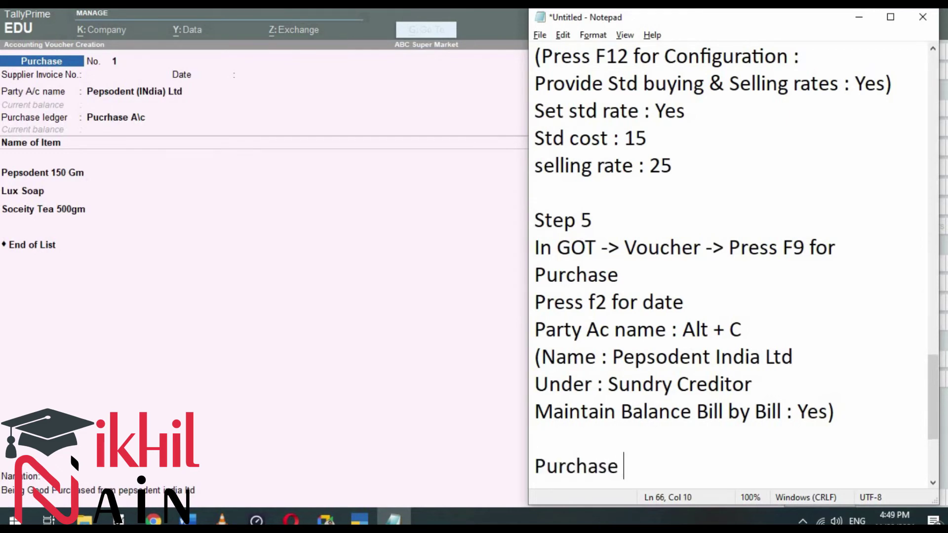
pyautogui.write('Led')
pyautogui.press('BackSpace')
pyautogui.write('edger : P')
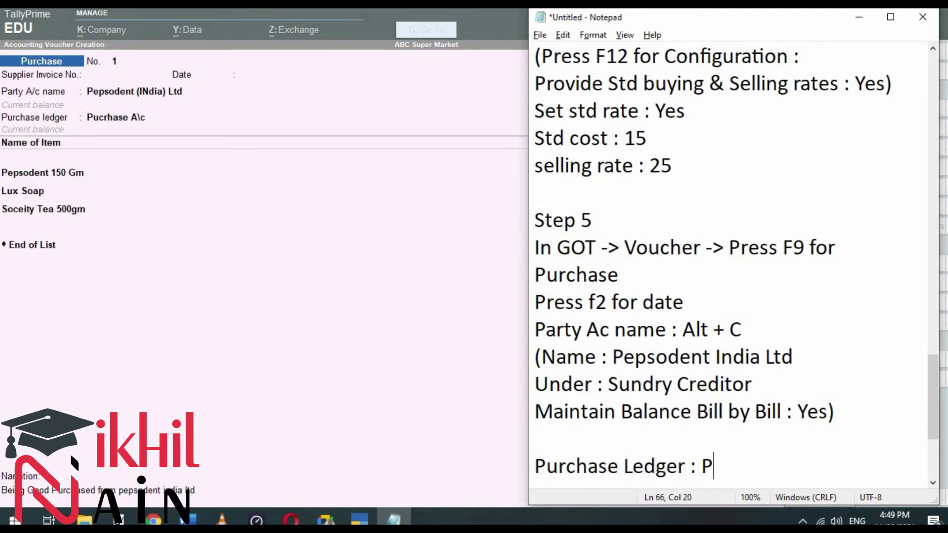
pyautogui.write('urchase A\\c')
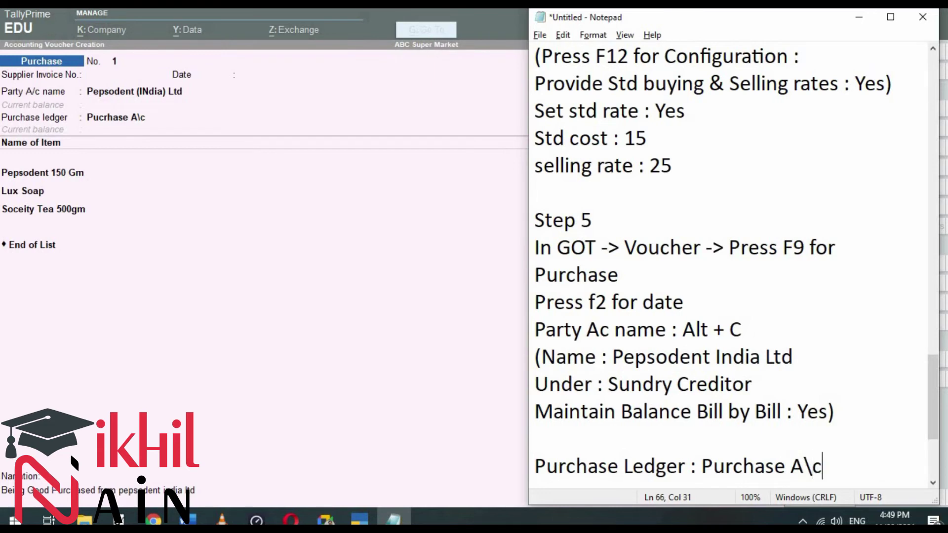
pyautogui.press('Return')
pyautogui.write('Name ')
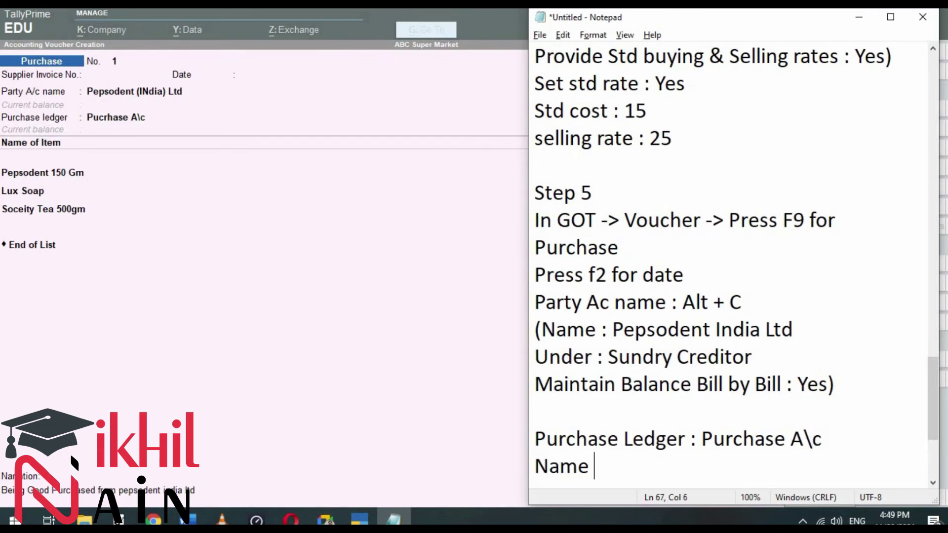
pyautogui.write('of i')
pyautogui.press('BackSpace')
pyautogui.write('of items')
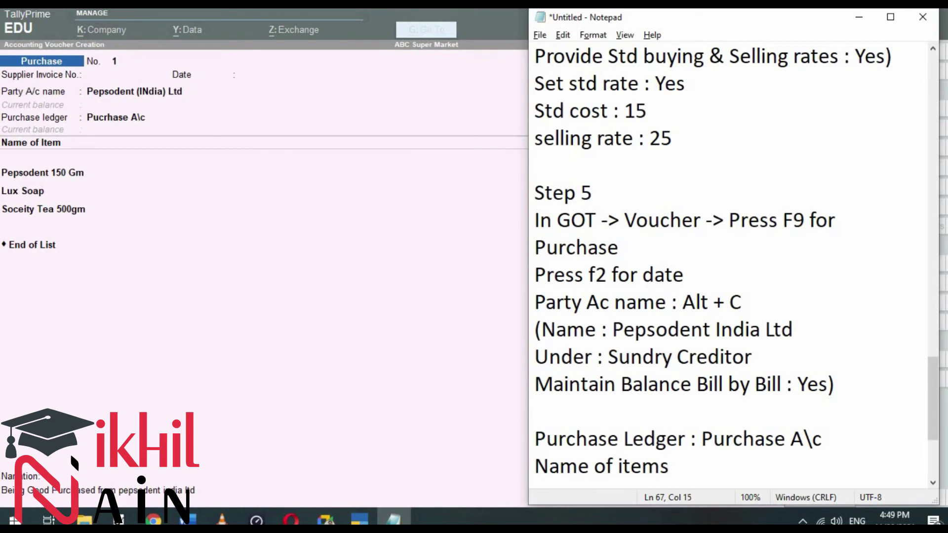
pyautogui.press('Return')
pyautogui.write('QTy')
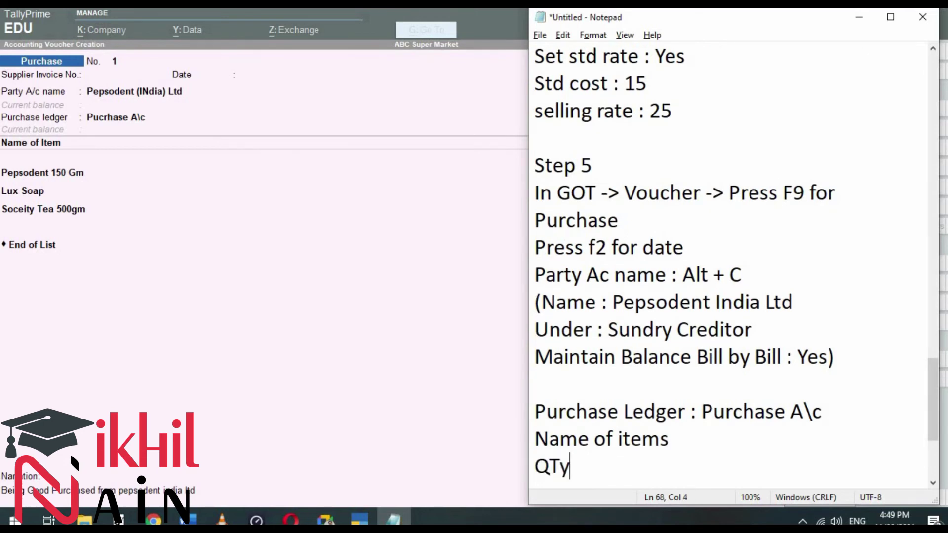
pyautogui.press('Return')
pyautogui.write('Rate')
pyautogui.press('Return')
pyautogui.write('Total Am')
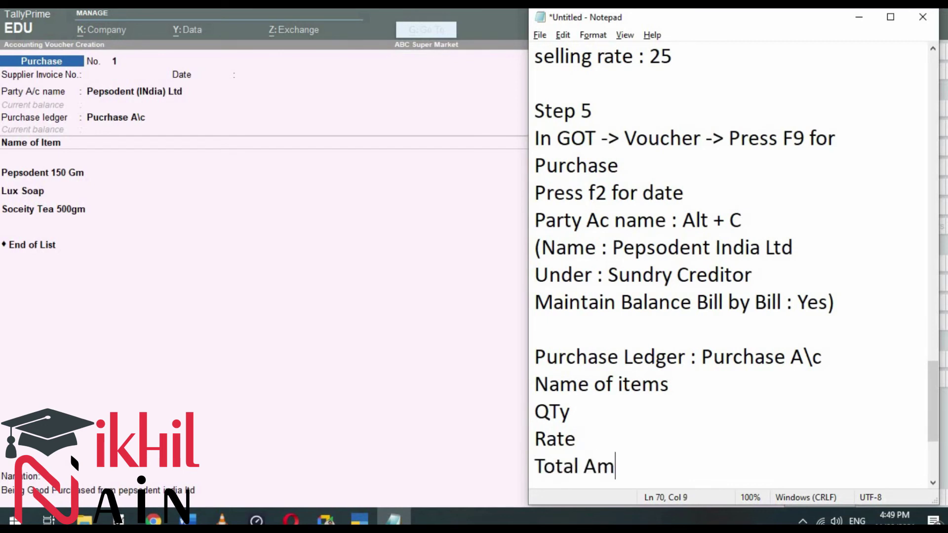
pyautogui.write('ount')
pyautogui.press('Return')
pyautogui.press('Up')
pyautogui.press('Up')
pyautogui.press('Up')
pyautogui.press('Right')
pyautogui.press('Right')
pyautogui.press('BackSpace')
pyautogui.write('t')
pyautogui.press('Down')
pyautogui.press('Down')
pyautogui.press('Down')
pyautogui.scroll(-1, 666, 281)
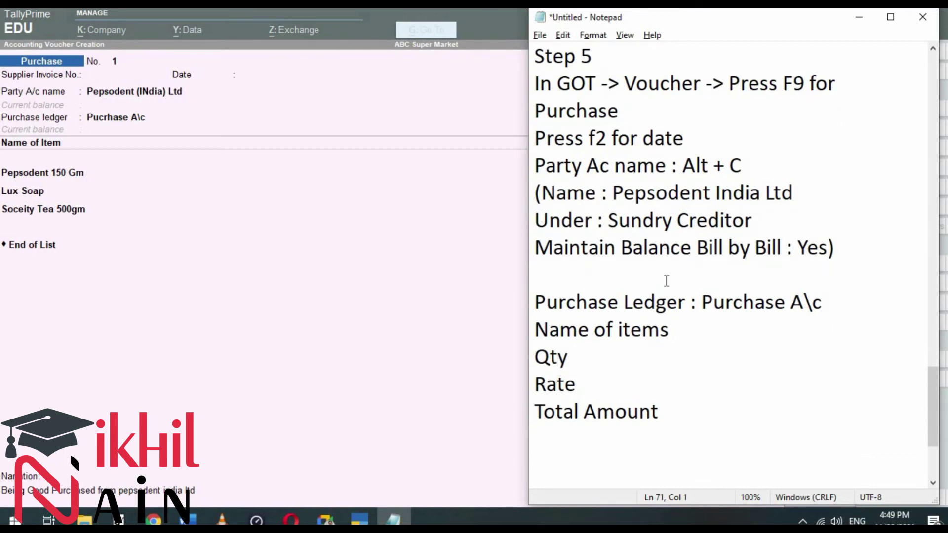
# Step: Add 'Type of Ref : New Ref', 'Bill no', 'Amount' and the narration 'Being Good Purchased from peepsodent India Ltd'
pyautogui.press('Return')
pyautogui.write('Type of Ref :')
pyautogui.press('Return')
pyautogui.write('zNe')
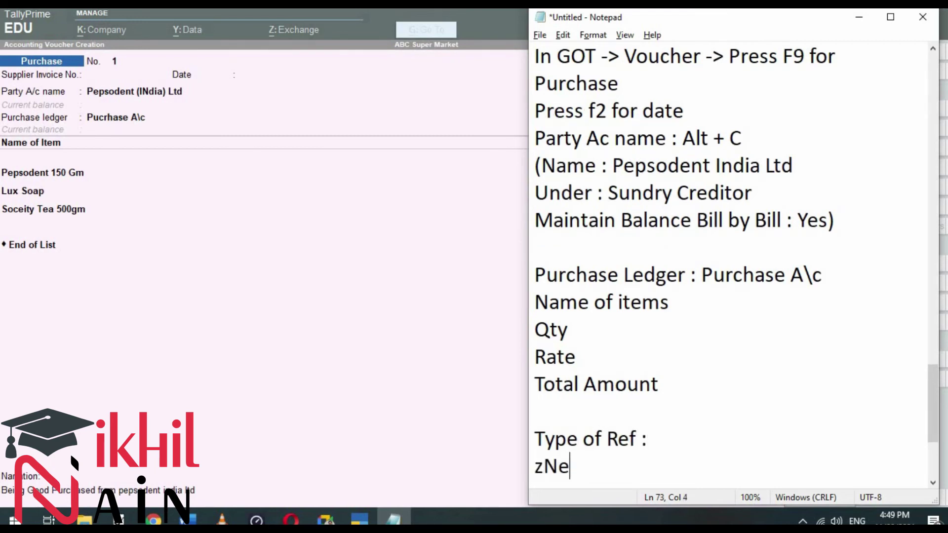
pyautogui.press('BackSpace')
pyautogui.press('BackSpace')
pyautogui.press('BackSpace')
pyautogui.write('New Ref')
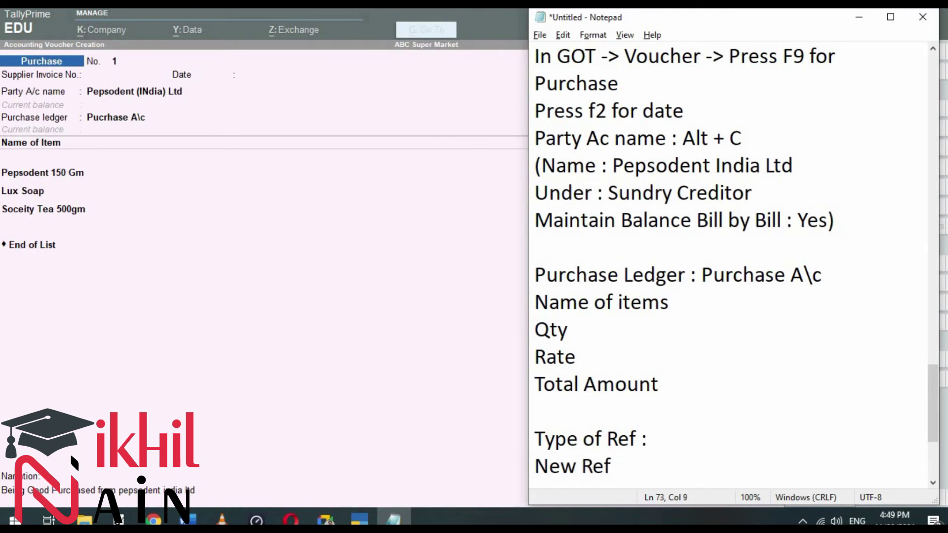
pyautogui.press('Return')
pyautogui.write('Amount')
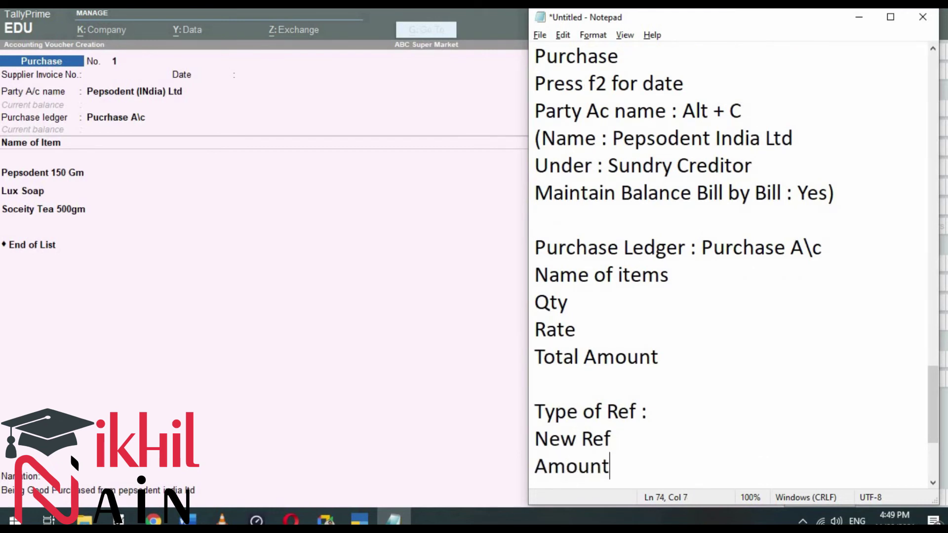
pyautogui.press('Up')
pyautogui.press('Return')
pyautogui.write('Bill no')
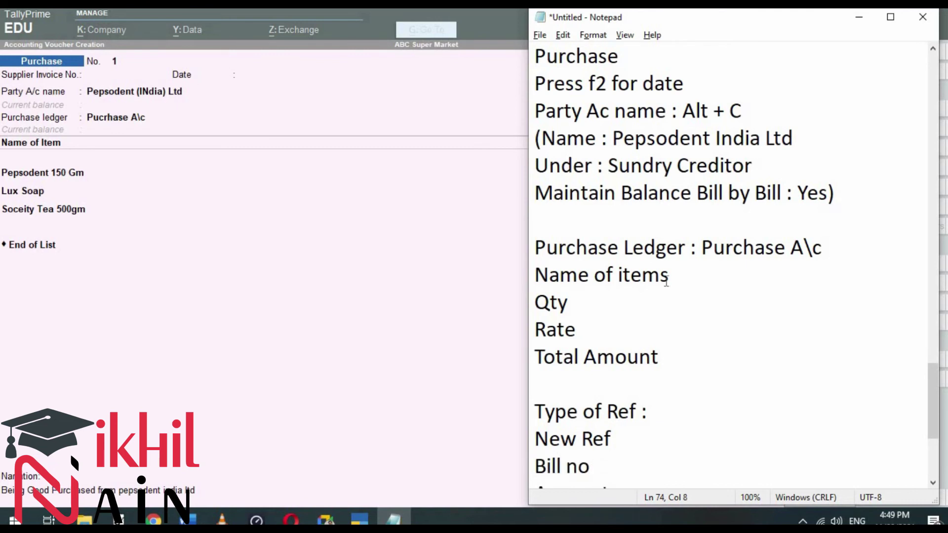
pyautogui.press('Down')
pyautogui.press('Return')
pyautogui.press('Return')
pyautogui.write('Naration')
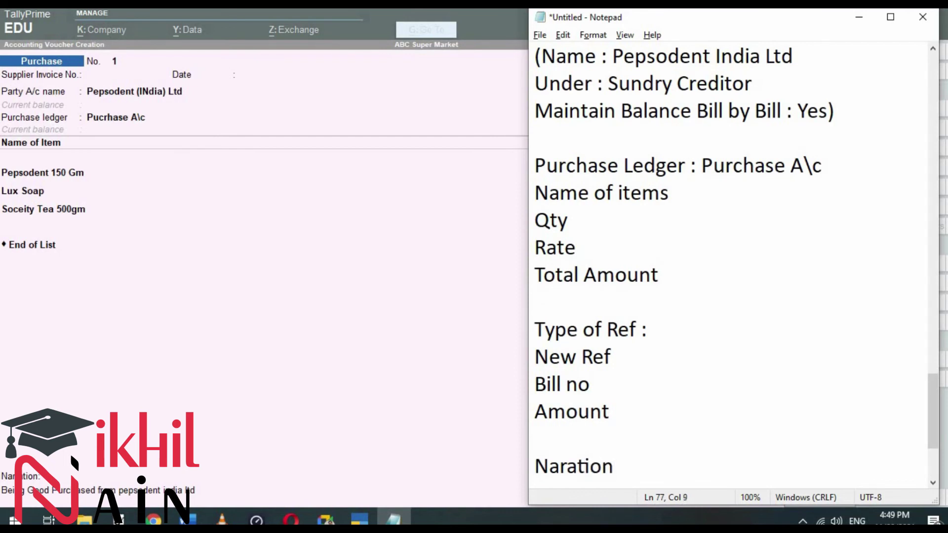
pyautogui.write(' : Being Good Purchased from peepsodent')
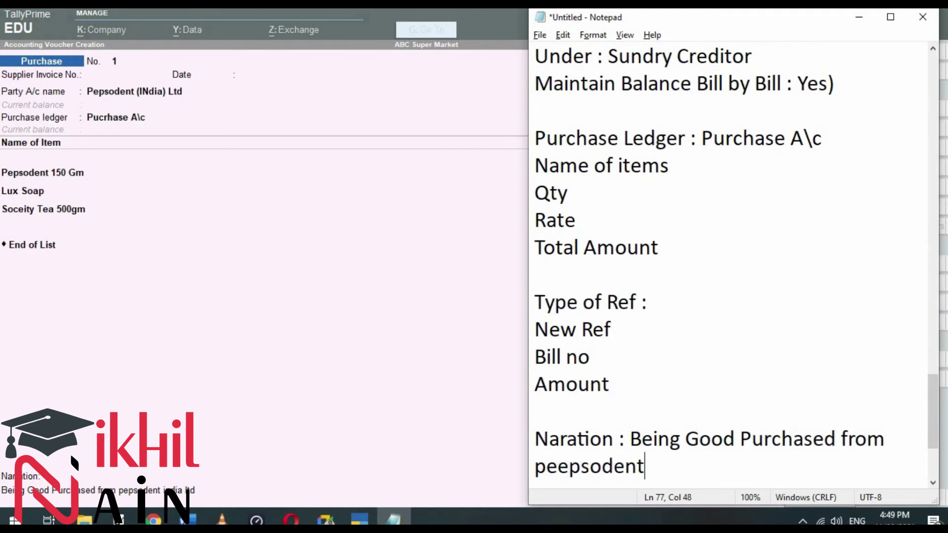
pyautogui.write(' India Ltd')
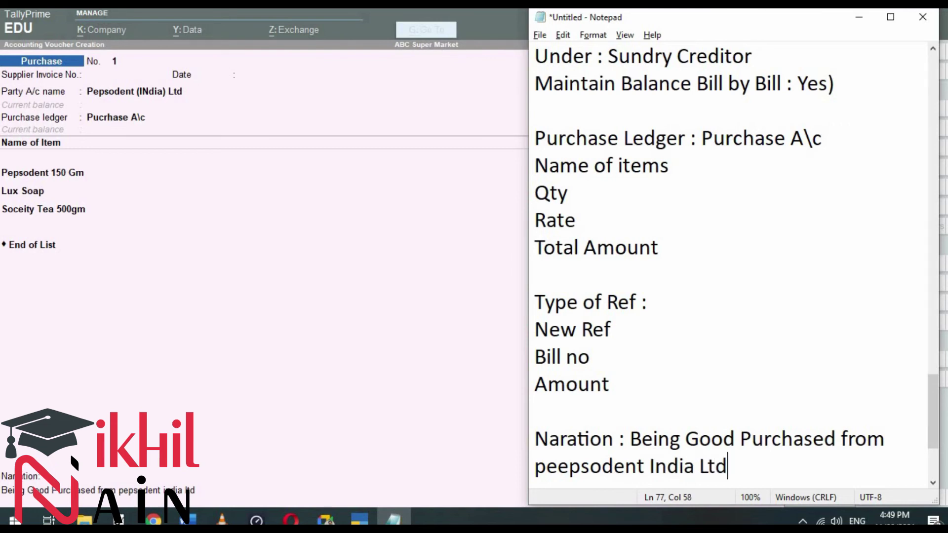
pyautogui.press('Return')
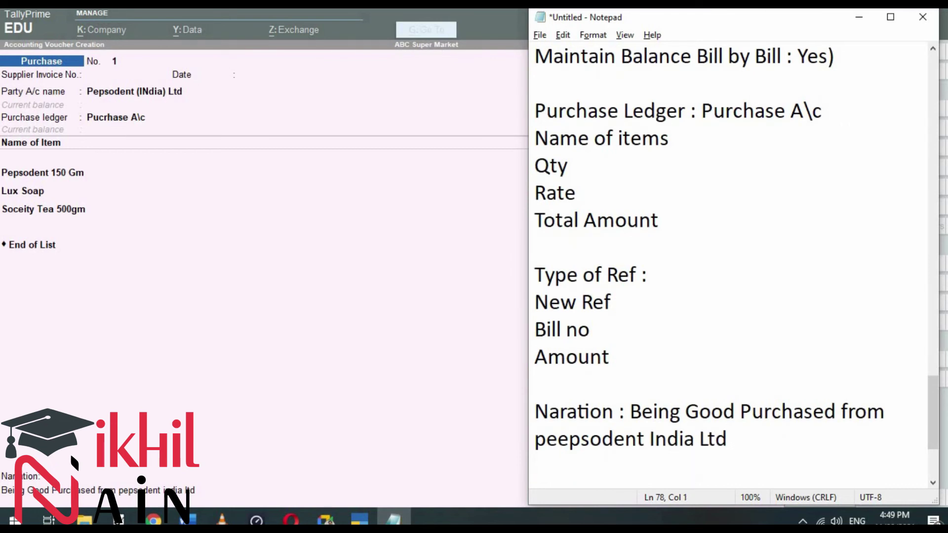
# Step: Save purchase voucher No. 1 for 13,000 in TallyPrime, then bring up the Word transaction list
pyautogui.hotkey('alt', 'Tab')
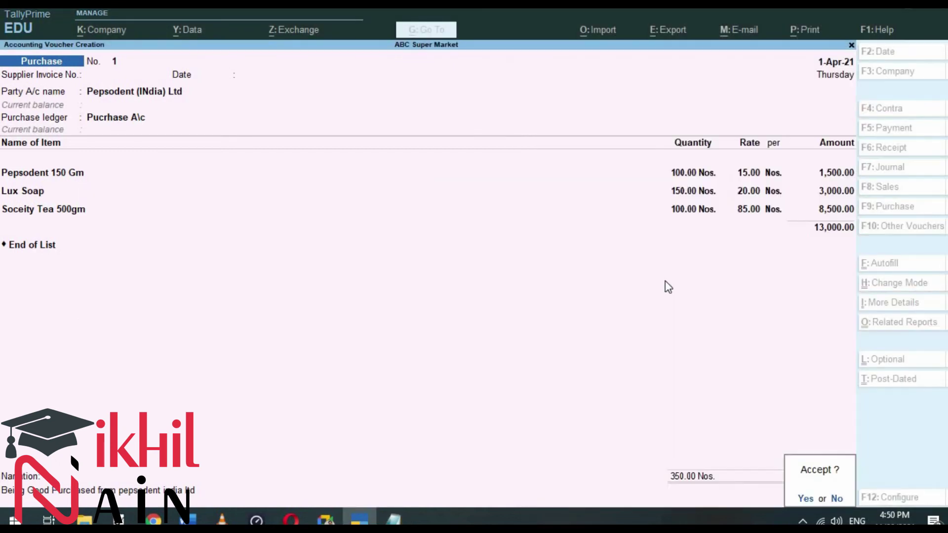
pyautogui.press('Return')
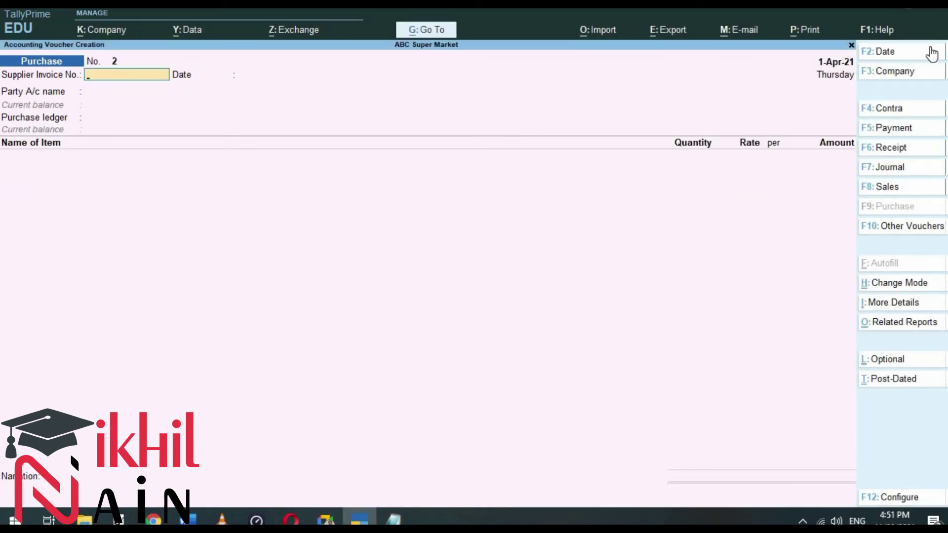
pyautogui.click(192, 519)
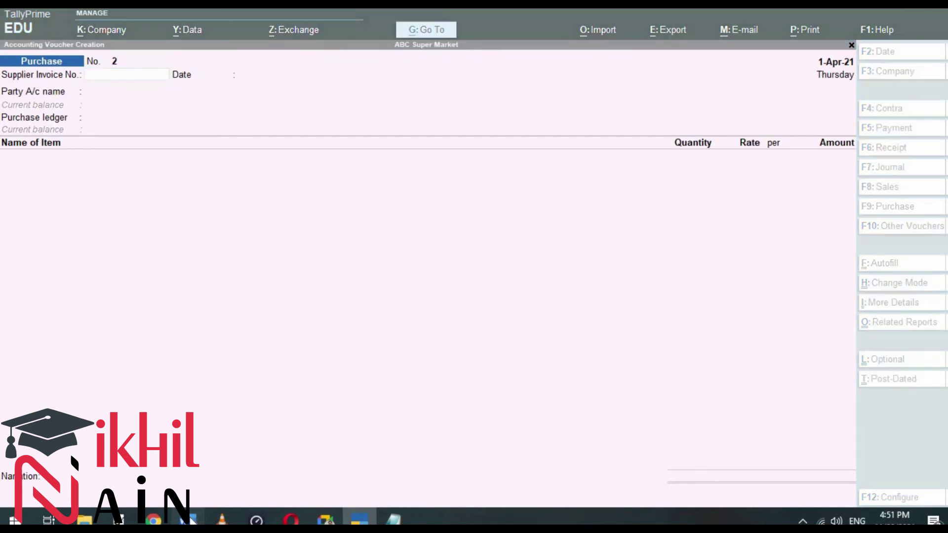
pyautogui.scroll(-6, 323, 341)
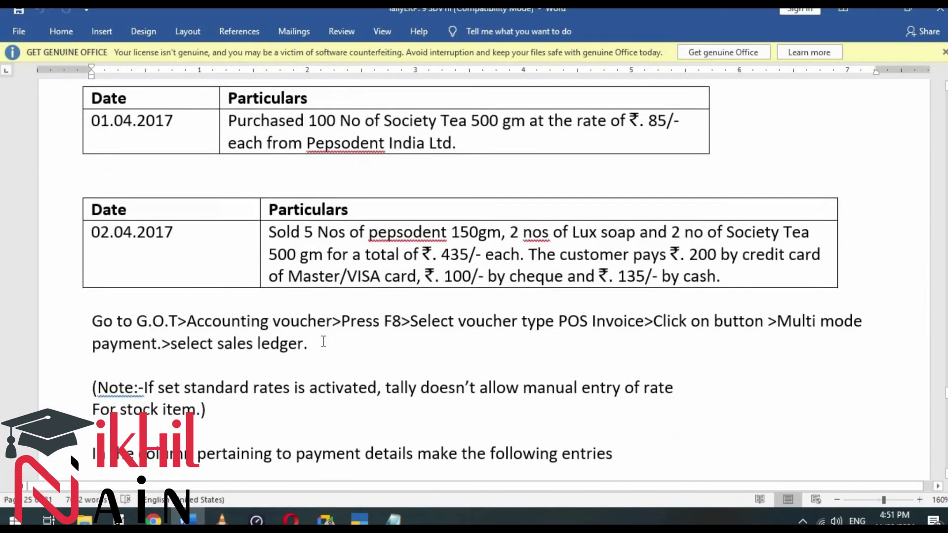
# Step: Scroll Word to the 02.04.2017 POS sale details, then minimize Word
pyautogui.scroll(-1, 324, 341)
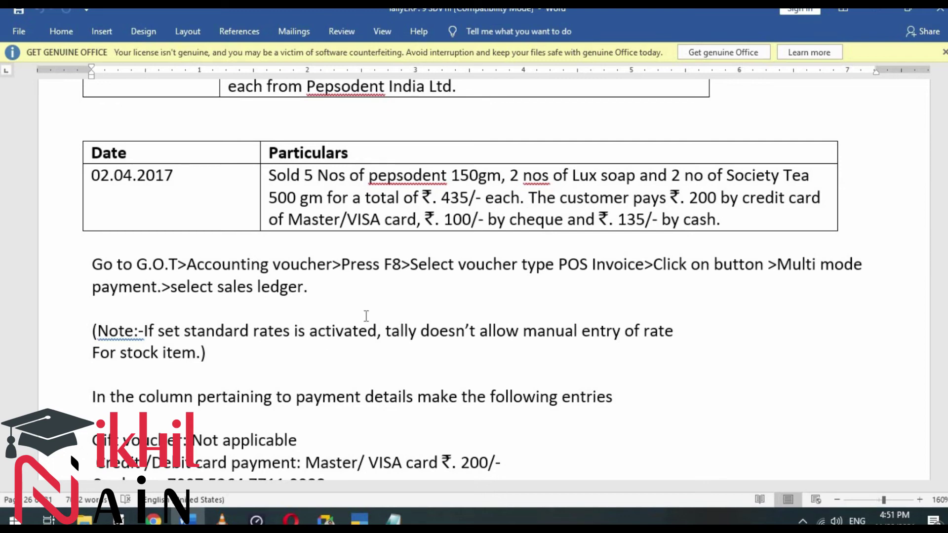
pyautogui.click(872, 10)
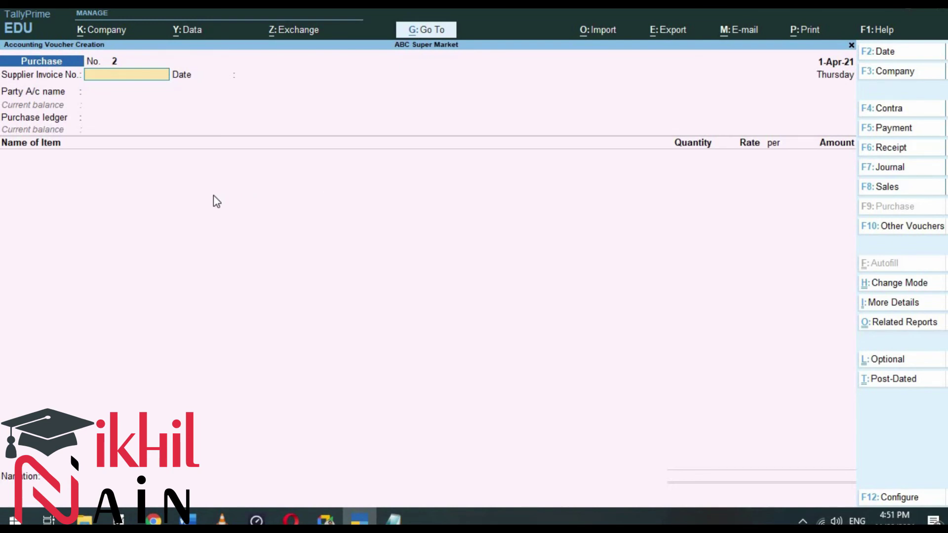
# Step: Change the voucher type to POS Point of Sale
pyautogui.press('F8')
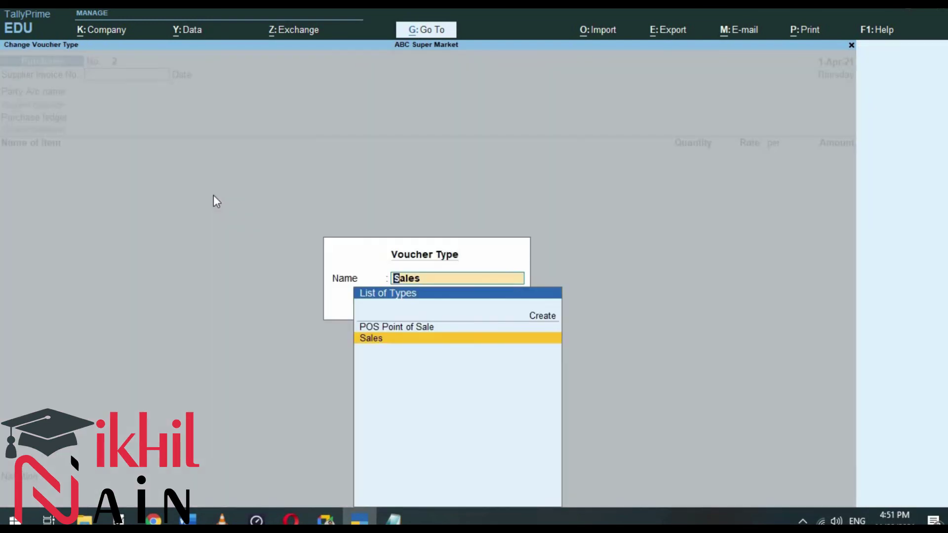
pyautogui.press('Up')
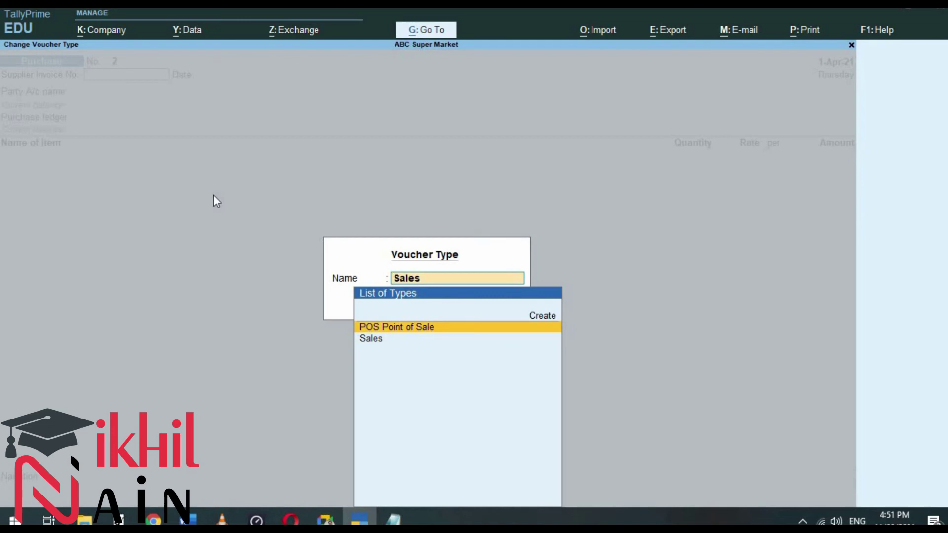
pyautogui.press('Return')
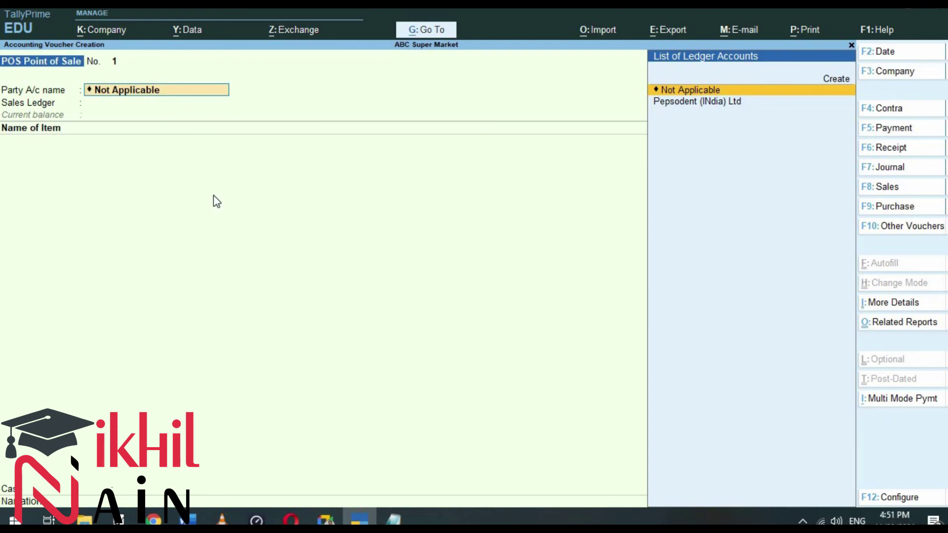
# Step: Set Provide Party details in POS Invoice to No in the F12 configuration
pyautogui.press('F12')
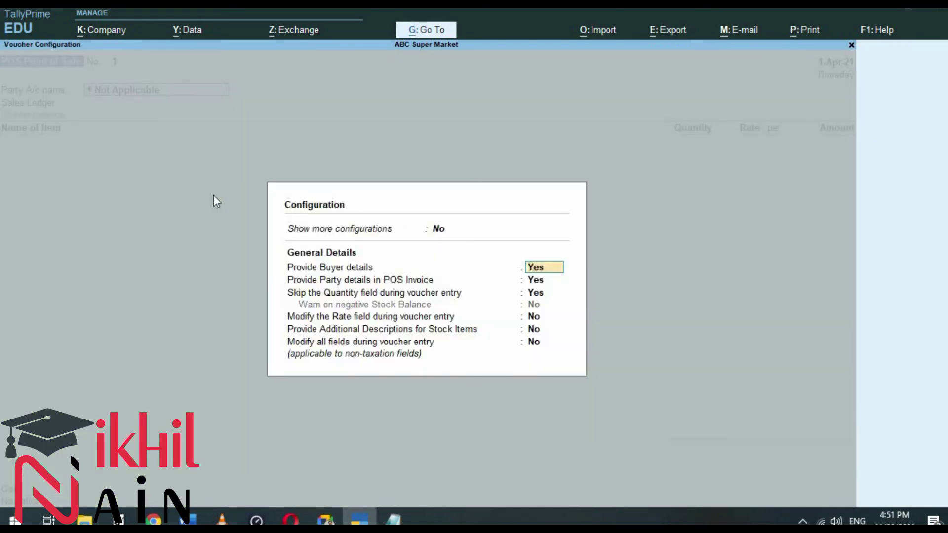
pyautogui.press('Return')
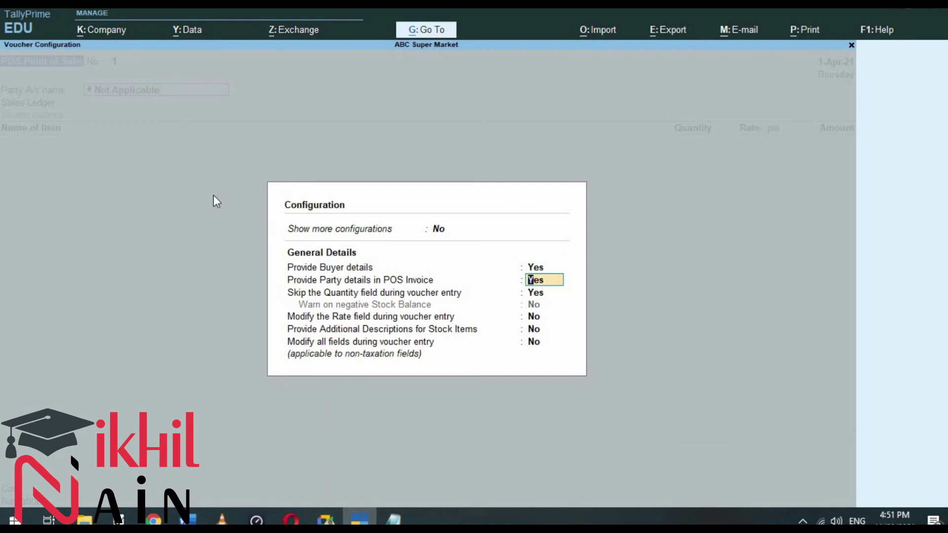
pyautogui.write('no')
pyautogui.press('Return')
pyautogui.press('Return')
pyautogui.press('Return')
pyautogui.press('Return')
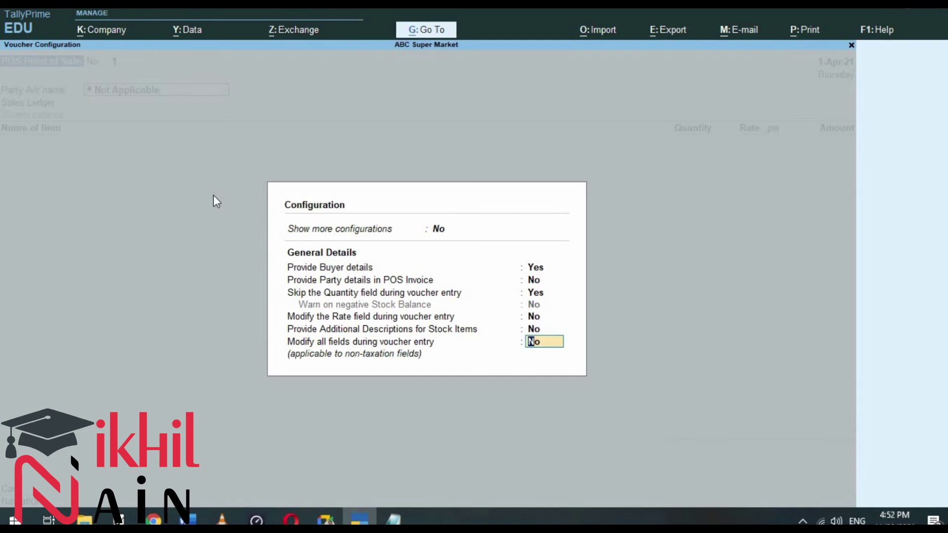
pyautogui.hotkey('alt', 'Tab')
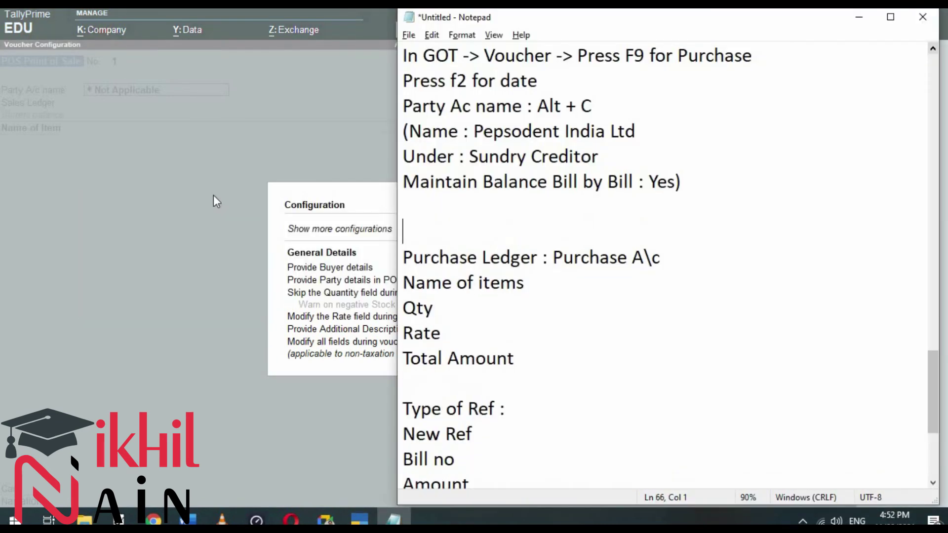
# Step: Write Step 6 notes: GOT -> Voucher -> F8 for POS Invoice, F2 for Date, F12 party details No
pyautogui.press('Down')
pyautogui.press('Down')
pyautogui.press('Down')
pyautogui.press('Down')
pyautogui.press('Down')
pyautogui.press('Down')
pyautogui.press('Down')
pyautogui.press('Down')
pyautogui.press('Down')
pyautogui.press('Down')
pyautogui.press('Down')
pyautogui.press('Down')
pyautogui.press('Down')
pyautogui.press('Down')
pyautogui.press('Down')
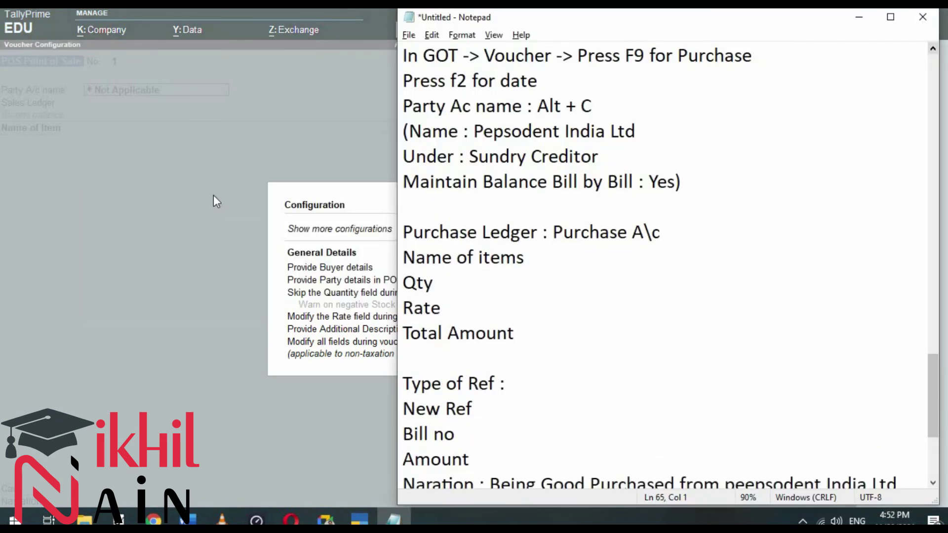
pyautogui.press('Up')
pyautogui.press('Up')
pyautogui.press('Up')
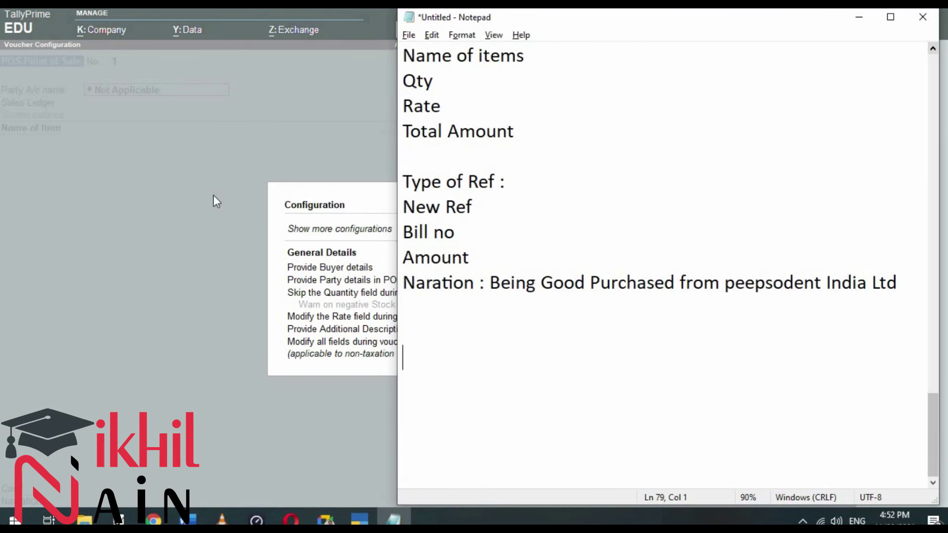
pyautogui.write('Step 6')
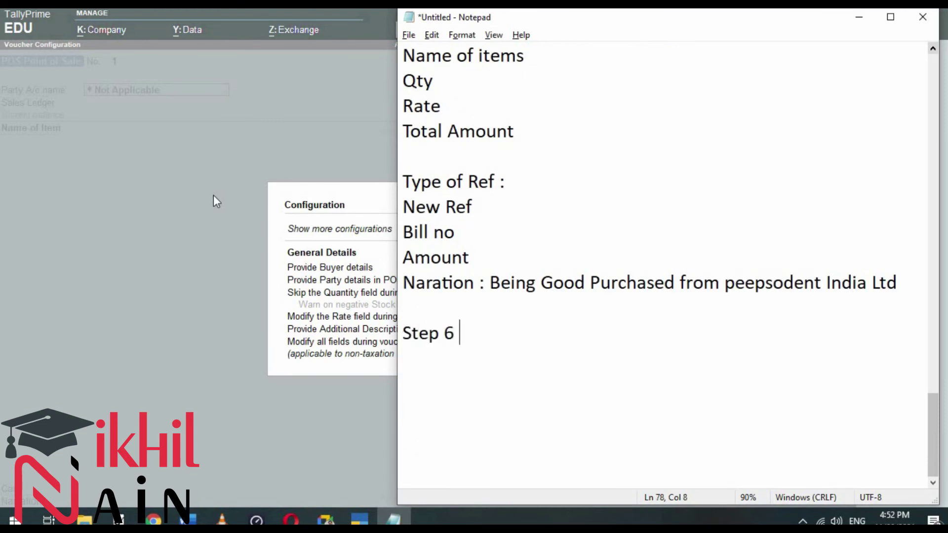
pyautogui.press('Return')
pyautogui.write('In GOt V')
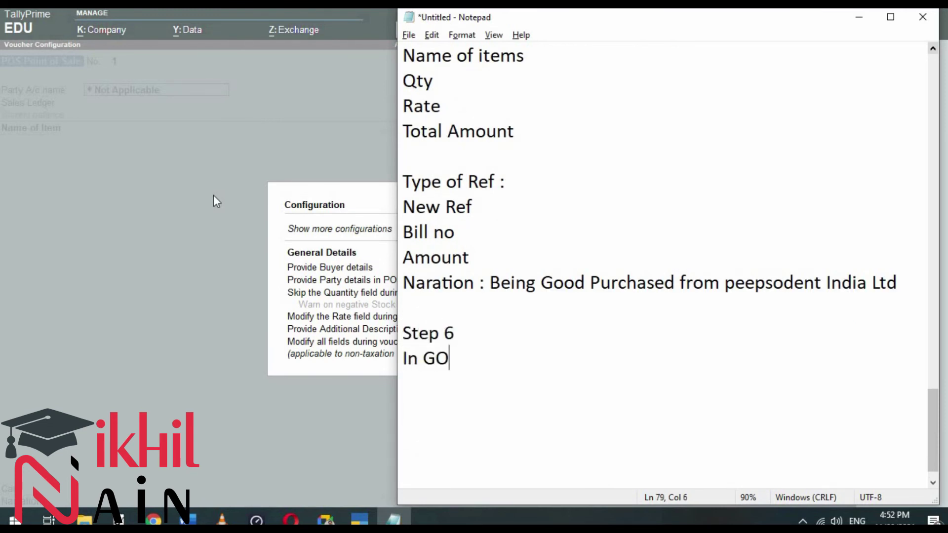
pyautogui.press('BackSpace')
pyautogui.press('BackSpace')
pyautogui.press('BackSpace')
pyautogui.write('T -> Voucher -')
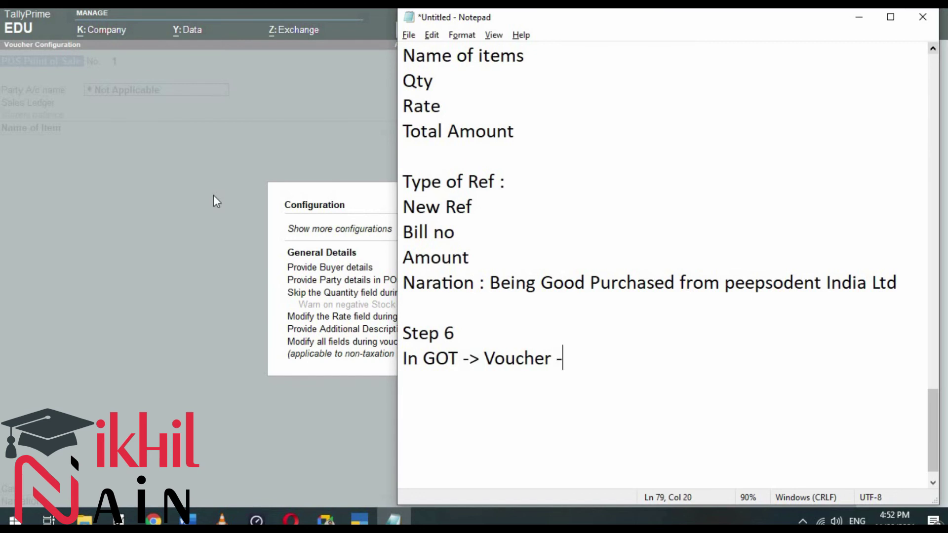
pyautogui.write('> Press ')
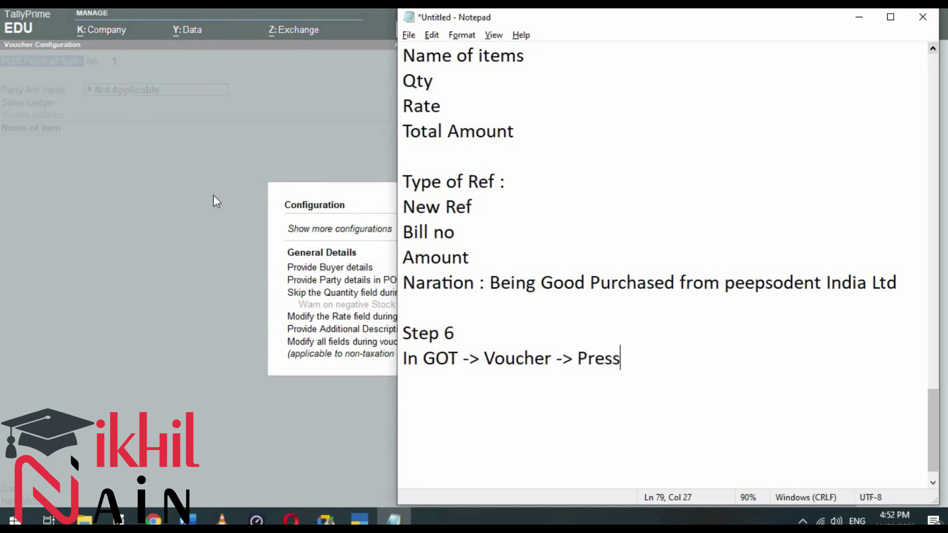
pyautogui.write('F8 fr POPS')
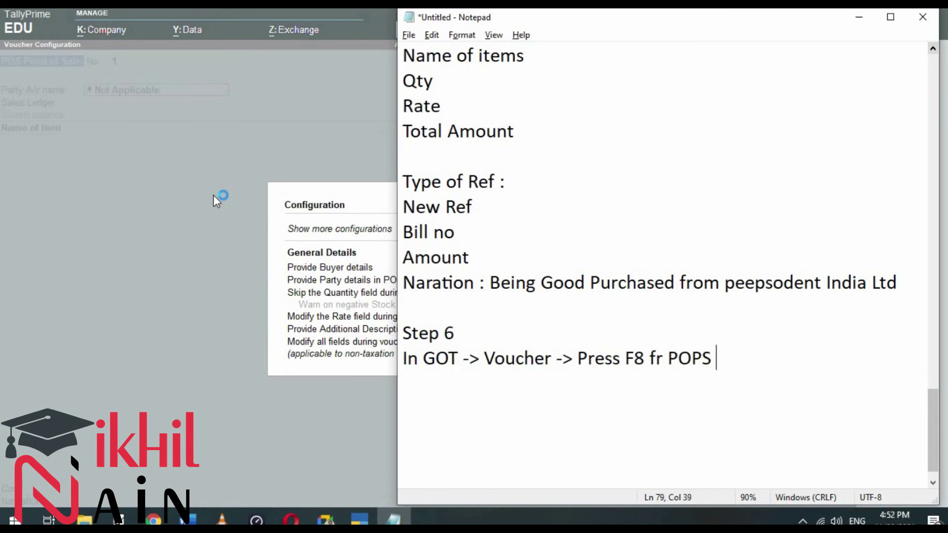
pyautogui.press('BackSpace')
pyautogui.press('BackSpace')
pyautogui.write('S Invoice')
pyautogui.press('Return')
pyautogui.write('Press ')
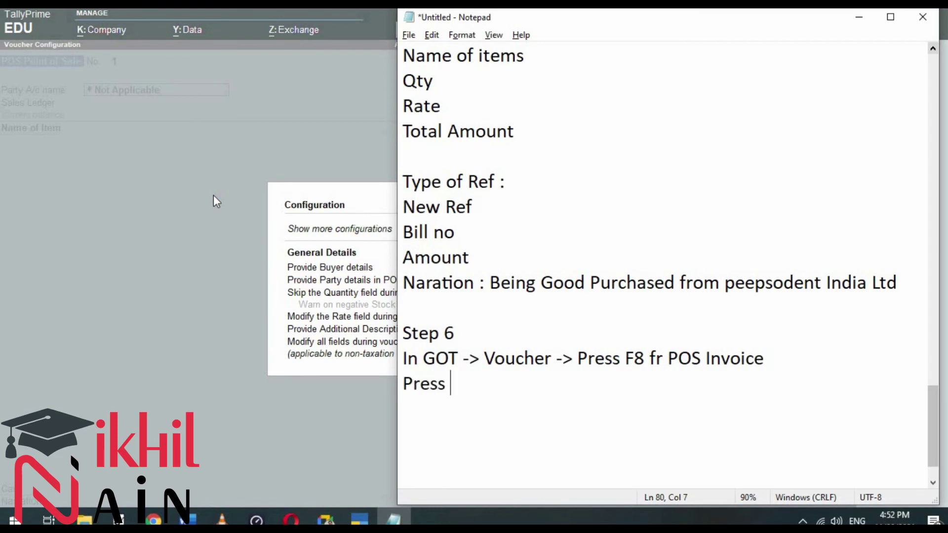
pyautogui.write('F2 for Date')
pyautogui.press('Return')
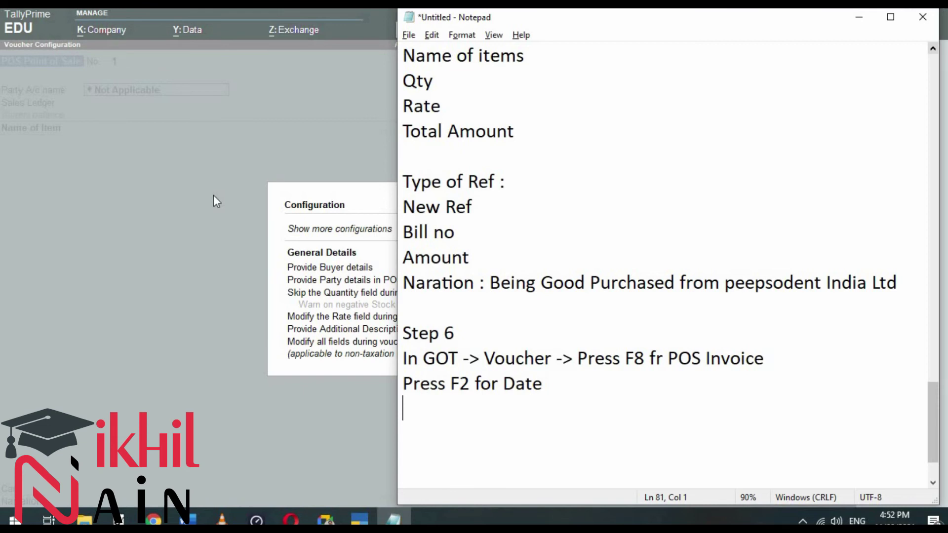
pyautogui.write('Press F12 for ')
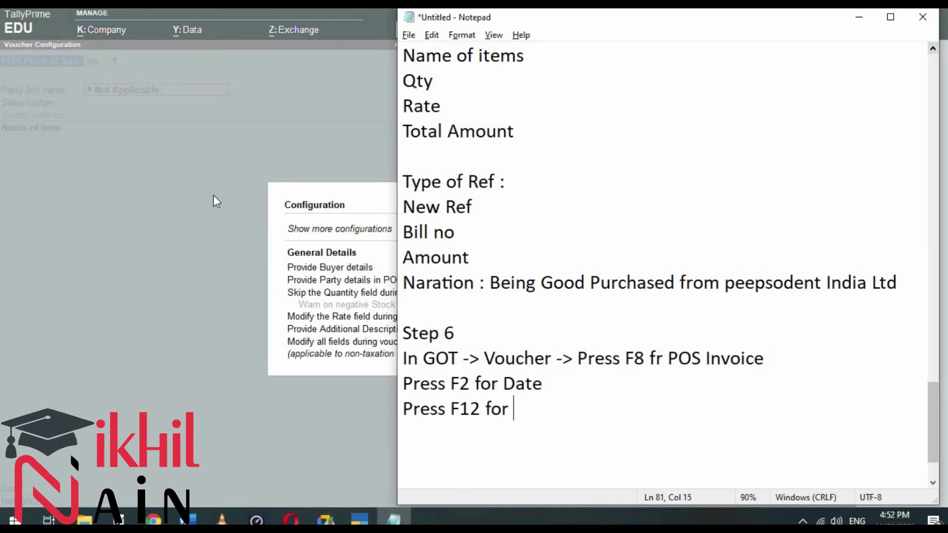
pyautogui.write('Confi')
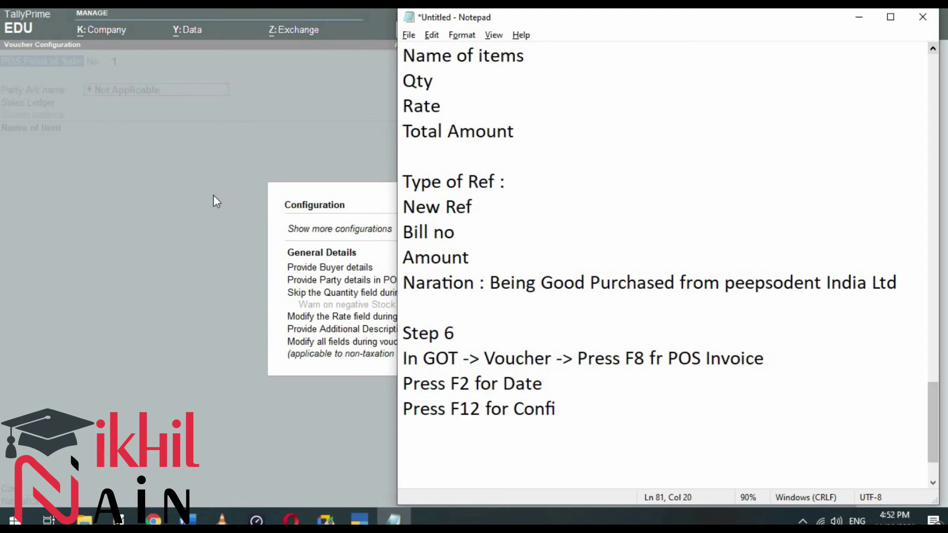
pyautogui.write('guration : ')
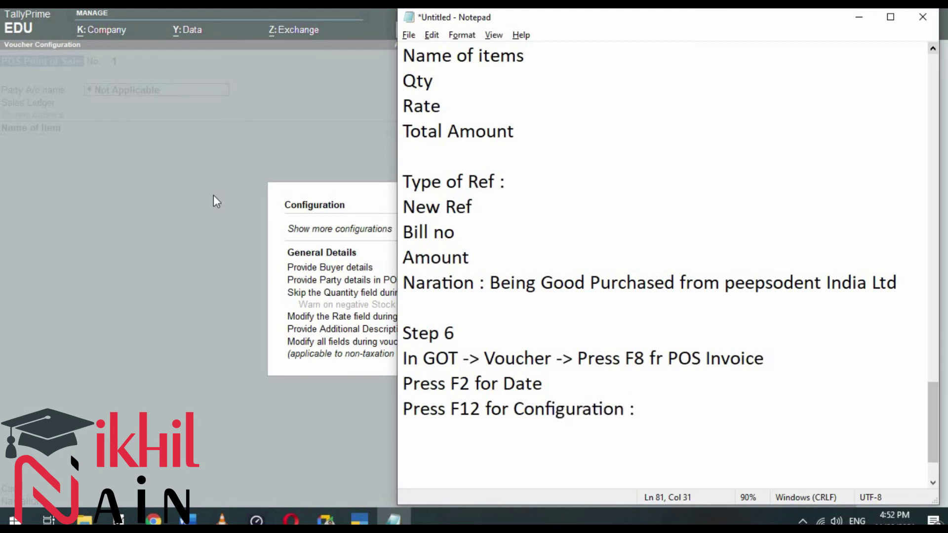
pyautogui.write('Provid')
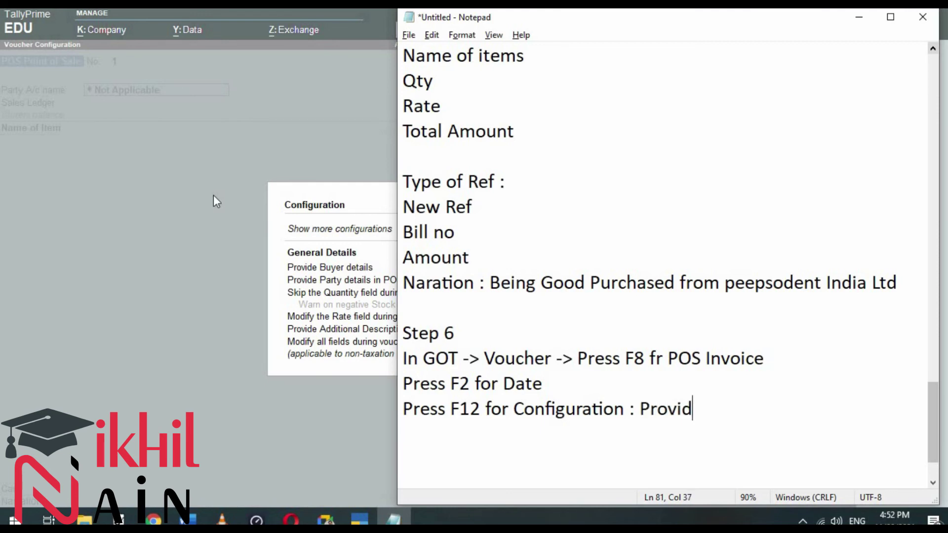
pyautogui.write('e Party details ')
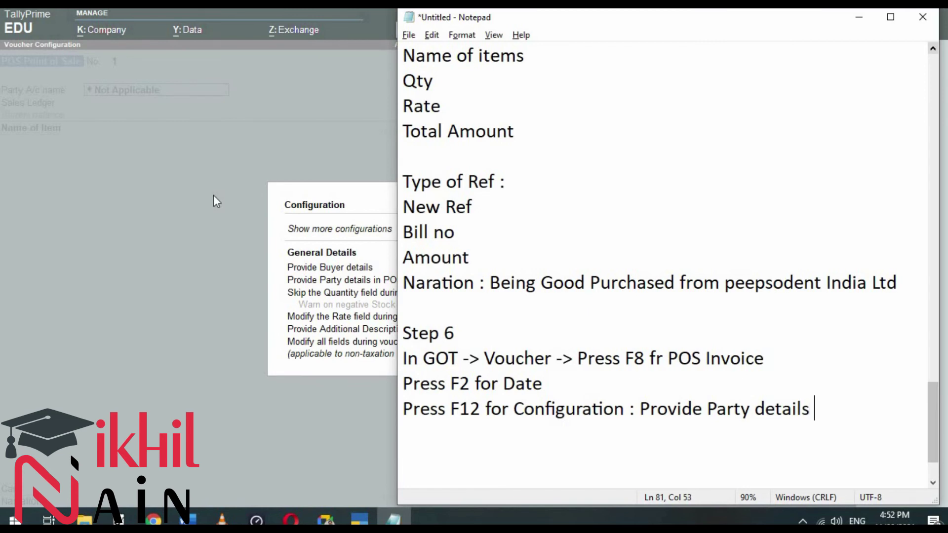
pyautogui.write('in POS Invoice ')
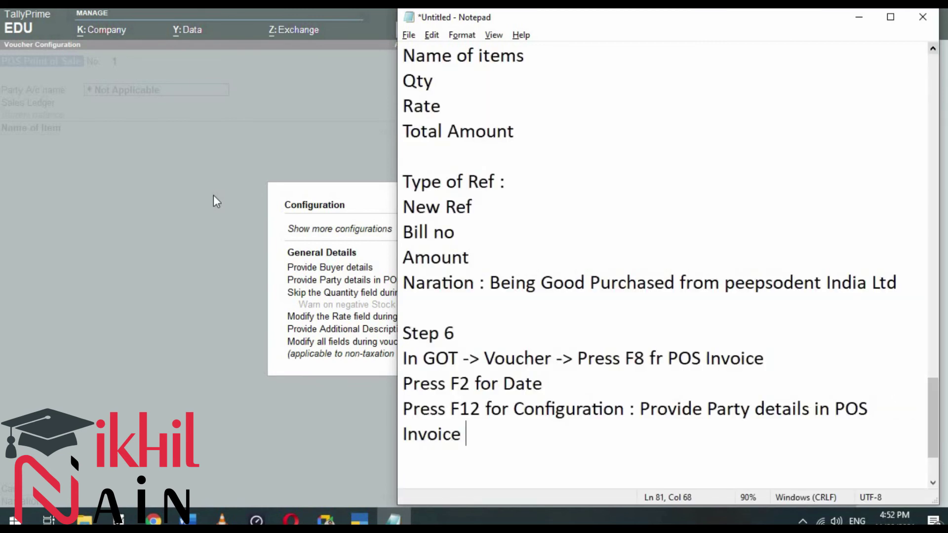
pyautogui.write(': Ye')
pyautogui.press('BackSpace')
pyautogui.press('BackSpace')
pyautogui.write('No')
# Step: Add blank lines below the notes, then accept the configuration to return to the POS voucher
pyautogui.click(330, 285)
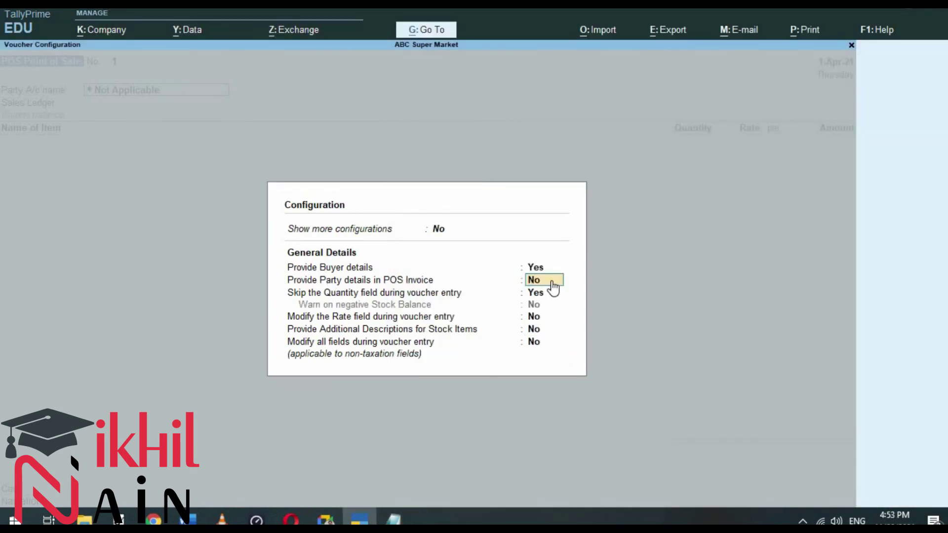
pyautogui.click(393, 520)
pyautogui.press('Return')
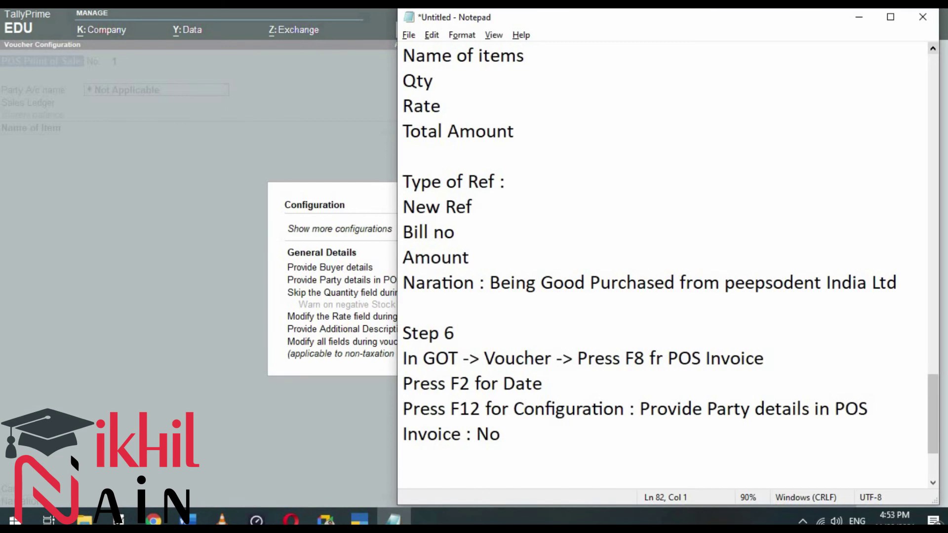
pyautogui.press('Return')
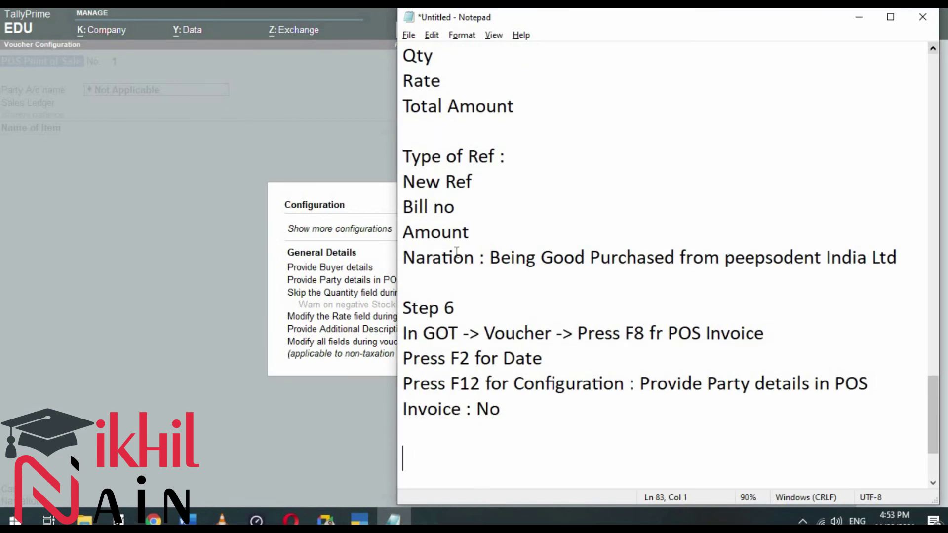
pyautogui.click(510, 413)
pyautogui.press('Return')
pyautogui.hotkey('alt', 'Tab')
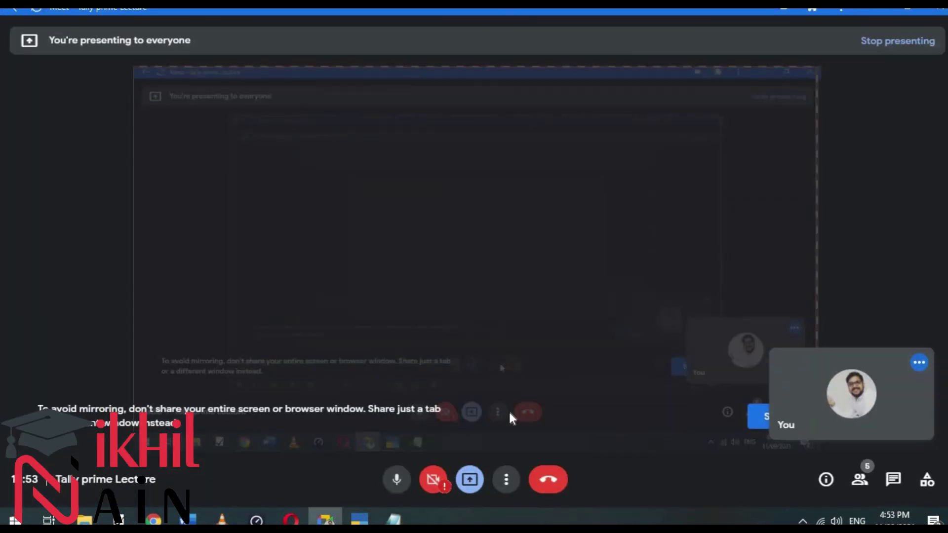
pyautogui.click(873, 11)
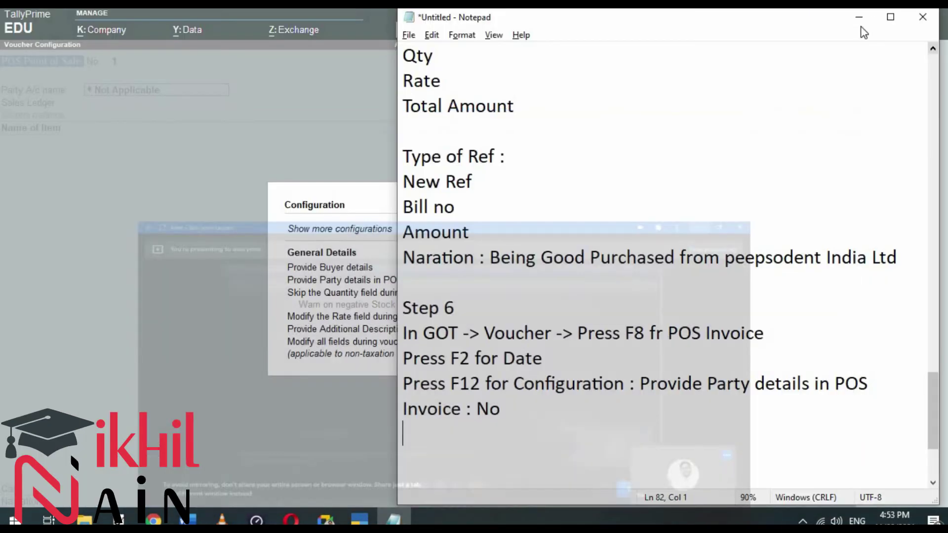
pyautogui.click(348, 193)
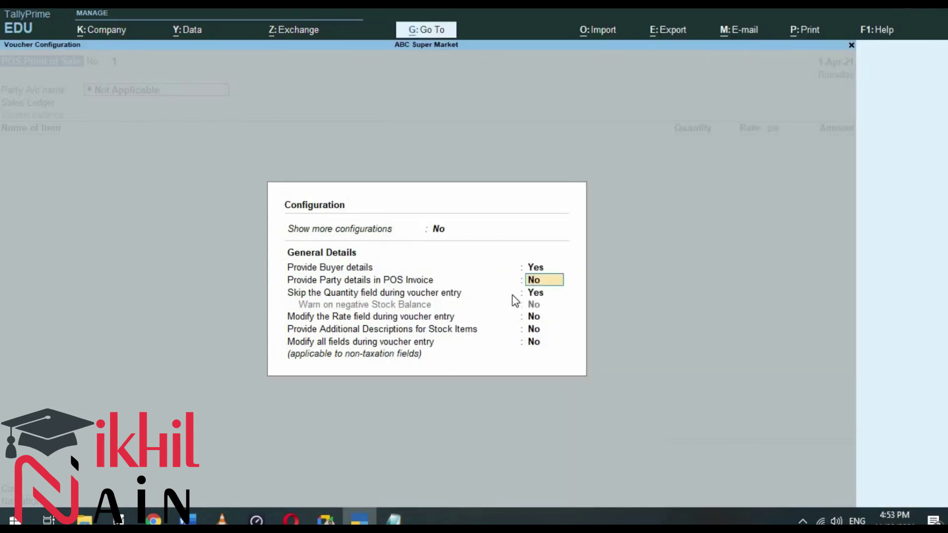
pyautogui.press('Return')
pyautogui.press('Return')
pyautogui.press('Return')
pyautogui.press('Return')
pyautogui.press('Return')
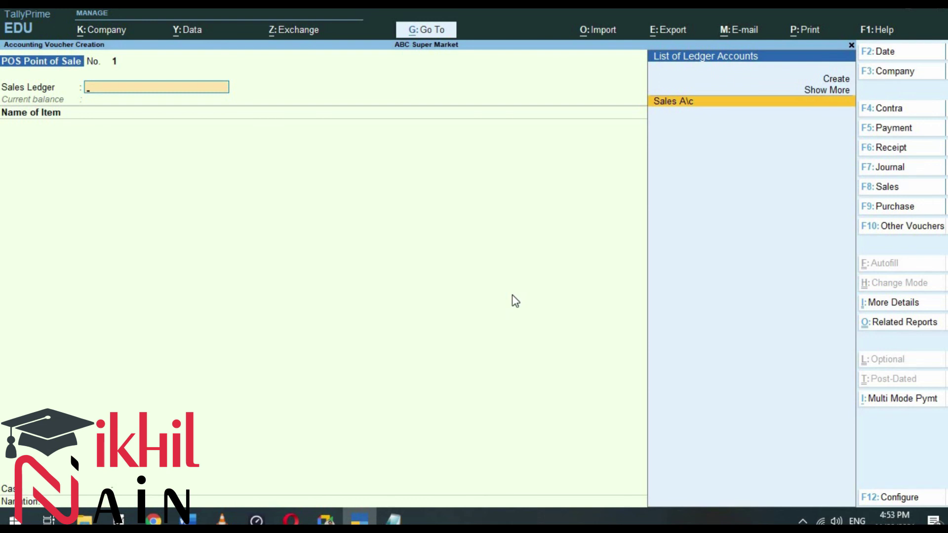
# Step: Accept Sales A\c as the sales ledger and add Pepsodent 150 Gm with quantity 5
pyautogui.press('Return')
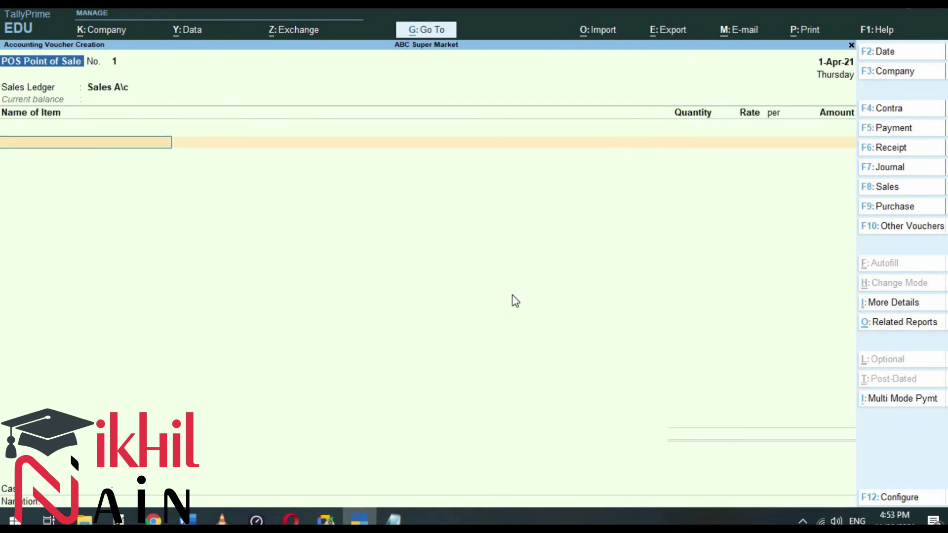
pyautogui.write('Pe')
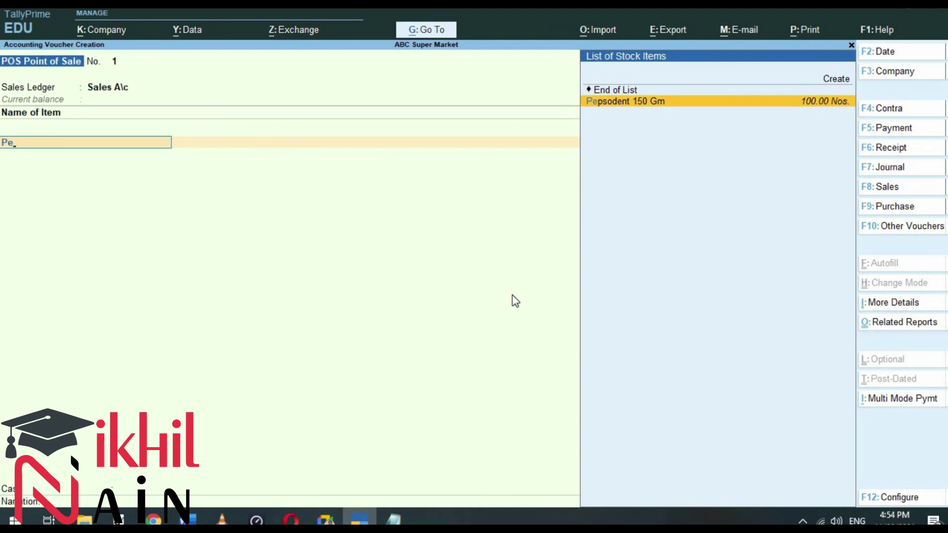
pyautogui.press('Return')
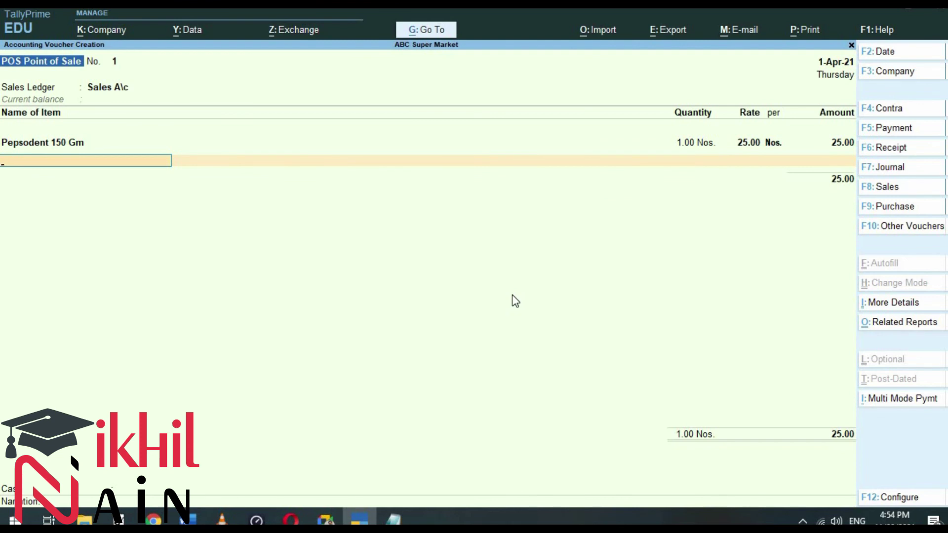
pyautogui.press('BackSpace')
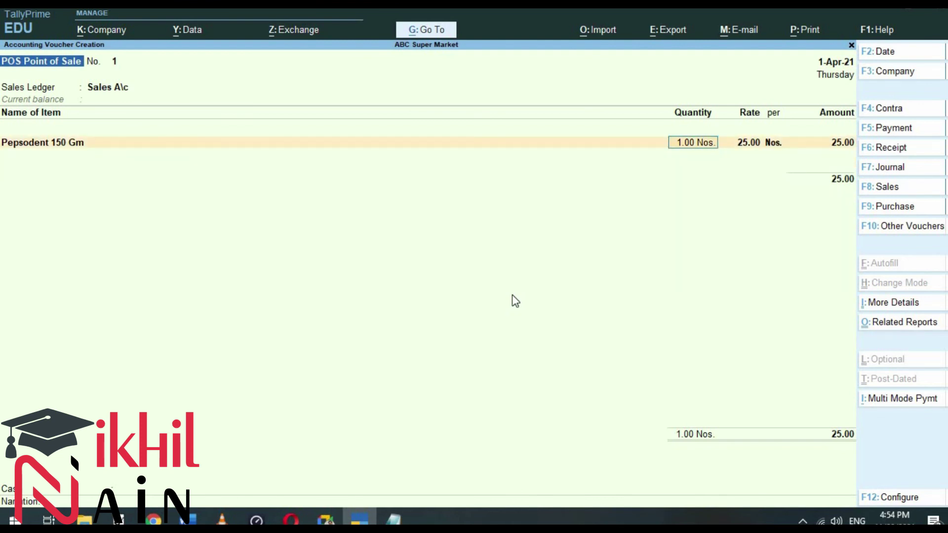
pyautogui.press('BackSpace')
pyautogui.press('Return')
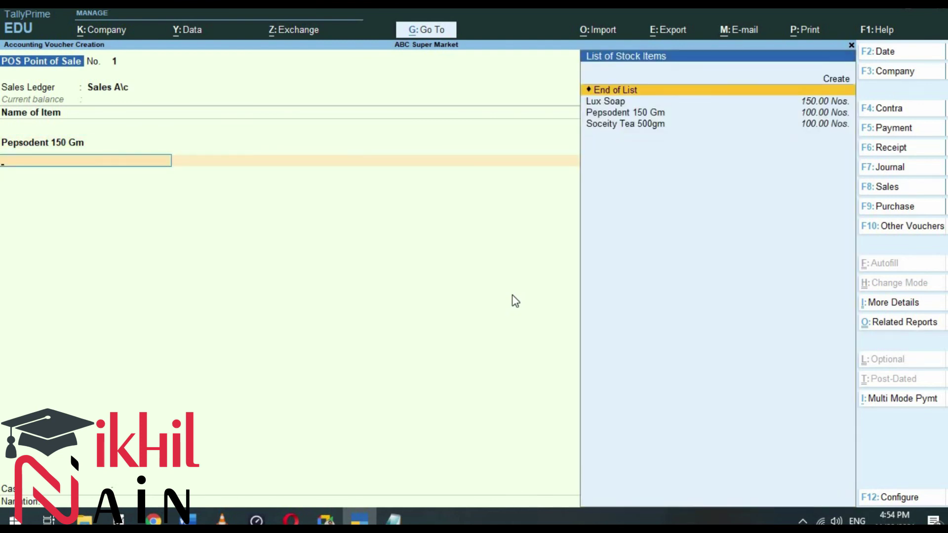
# Step: Add Lux Soap with quantity 2 and Soceity Tea 500gm with quantity 2
pyautogui.press('Down')
pyautogui.press('Down')
pyautogui.press('Up')
pyautogui.press('Return')
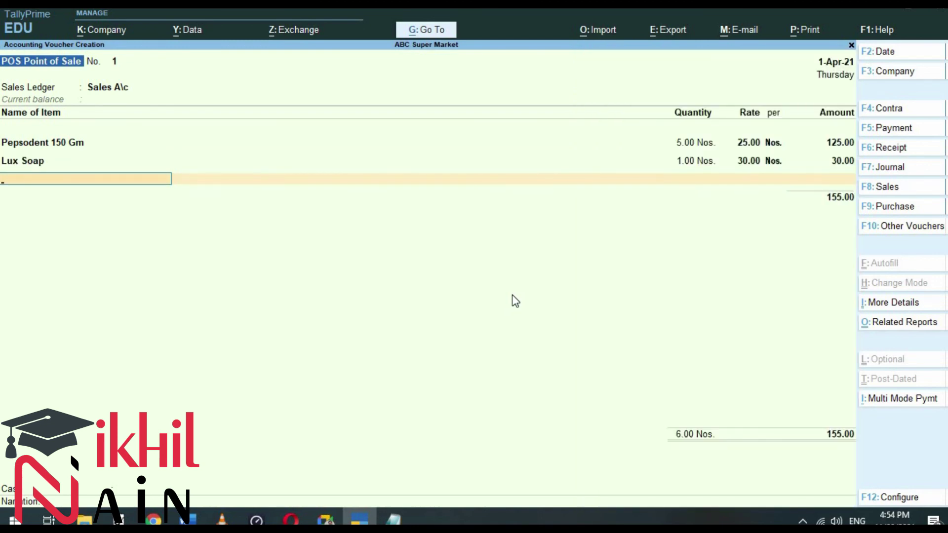
pyautogui.press('BackSpace')
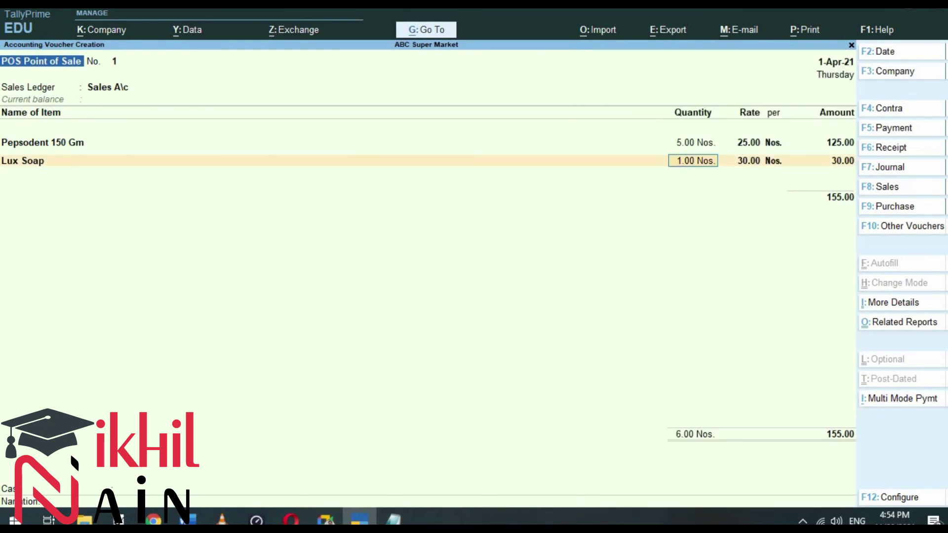
pyautogui.hotkey('alt', 'Tab')
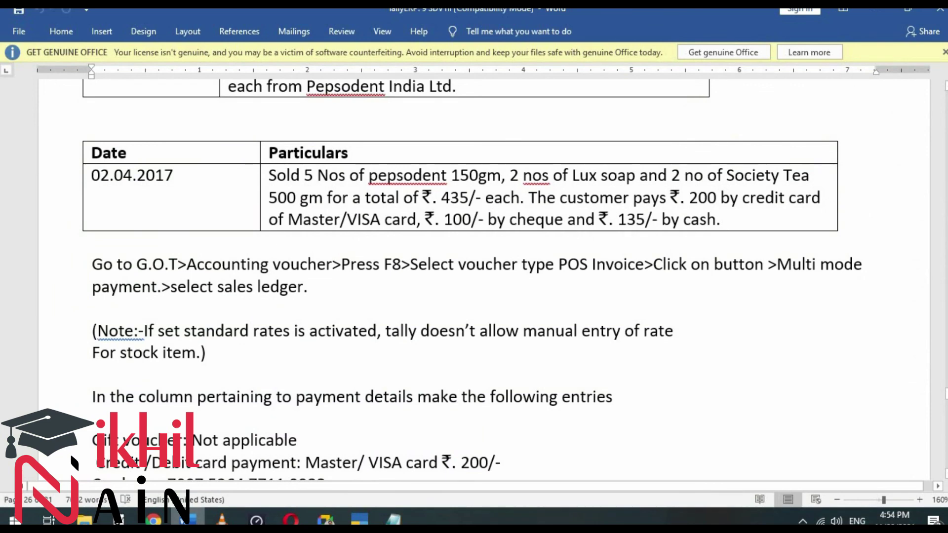
pyautogui.hotkey('alt', 'Tab')
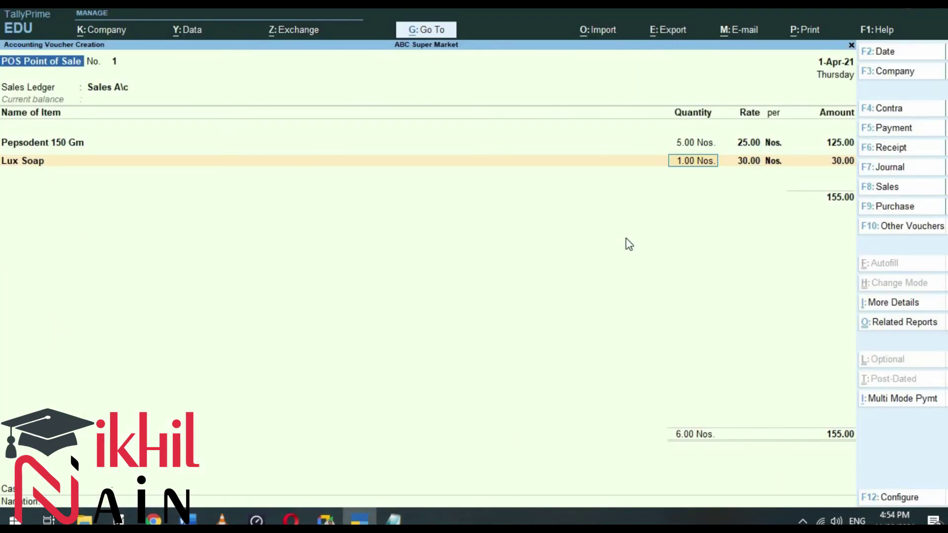
pyautogui.press('Return')
pyautogui.press('Return')
pyautogui.press('Return')
pyautogui.press('Down')
pyautogui.press('Down')
pyautogui.press('Down')
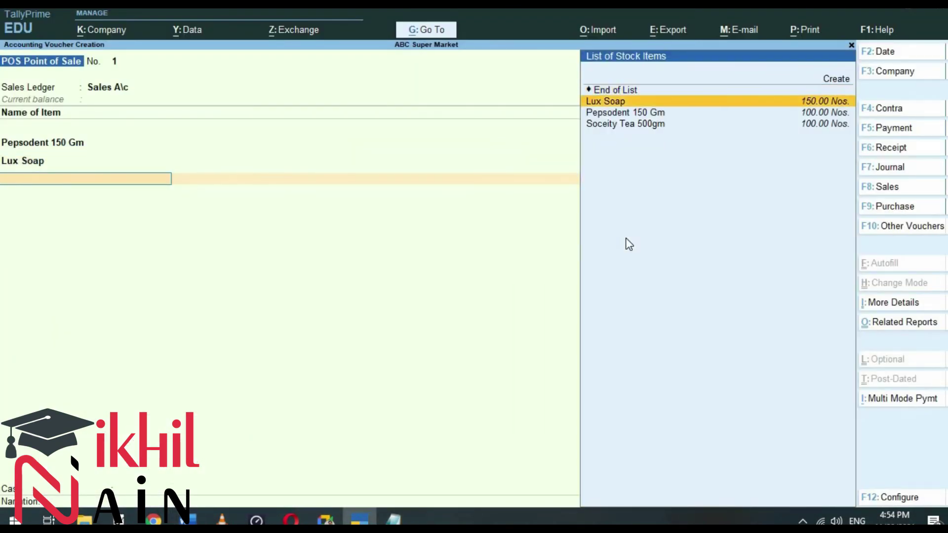
pyautogui.press('Return')
pyautogui.press('Up')
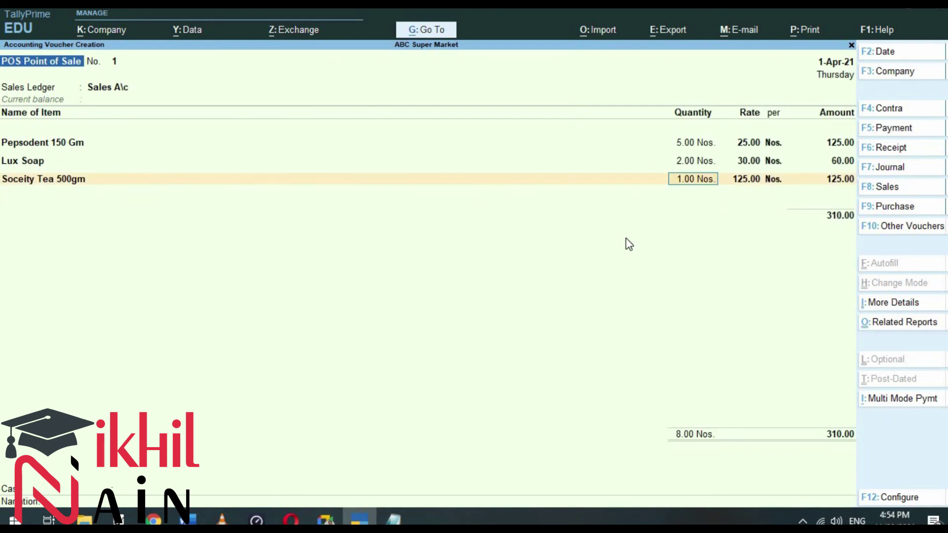
pyautogui.press('Return')
pyautogui.press('Return')
pyautogui.press('Return')
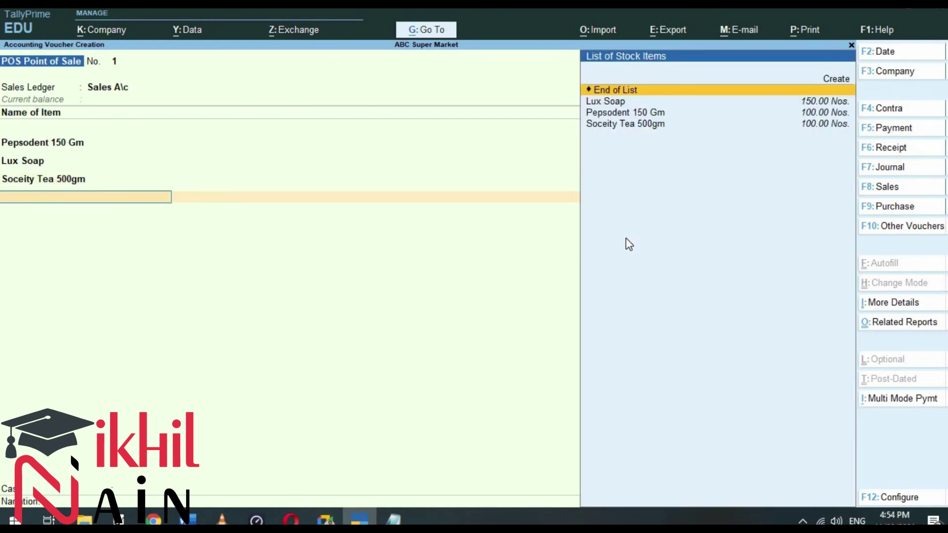
pyautogui.press('Up')
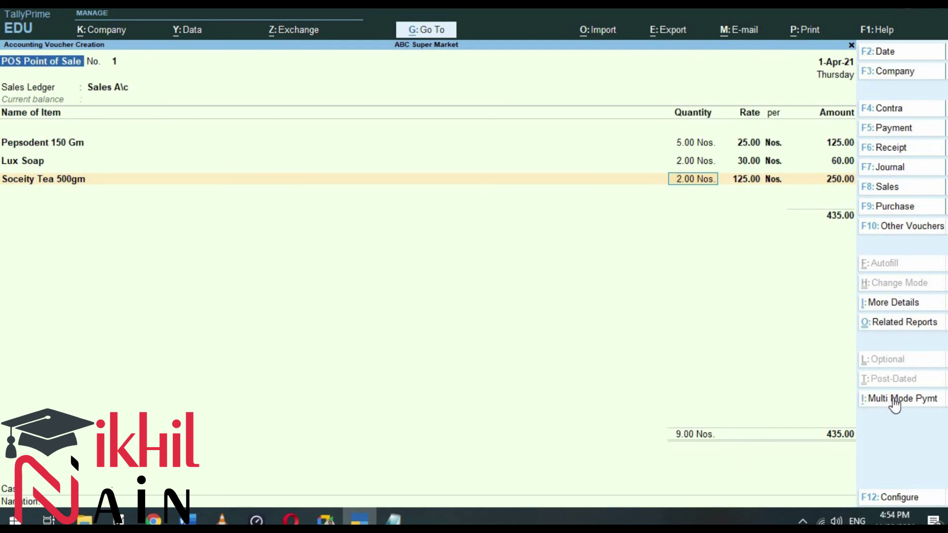
# Step: Enable multi-mode payment and take 200 by Master / Visa Card with the card number
pyautogui.click(895, 401)
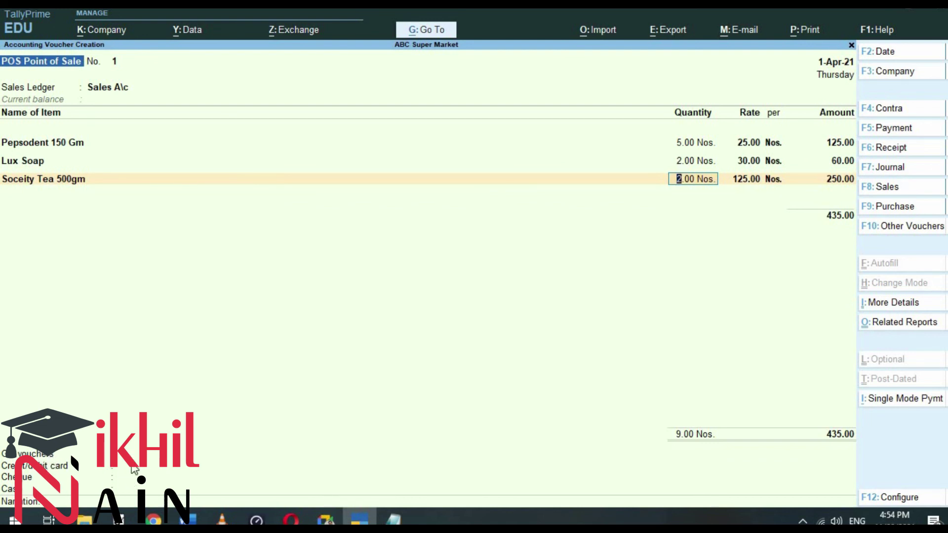
pyautogui.press('Return')
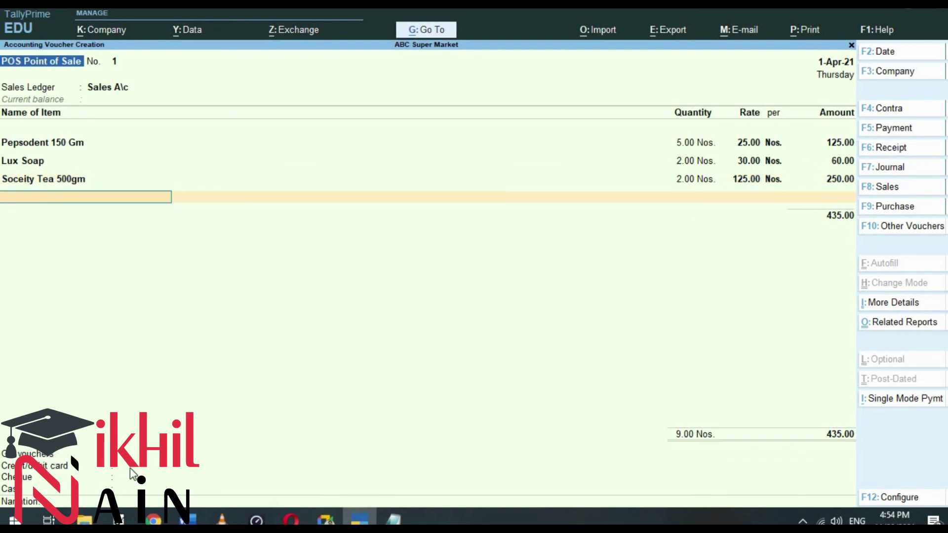
pyautogui.press('Return')
pyautogui.press('Return')
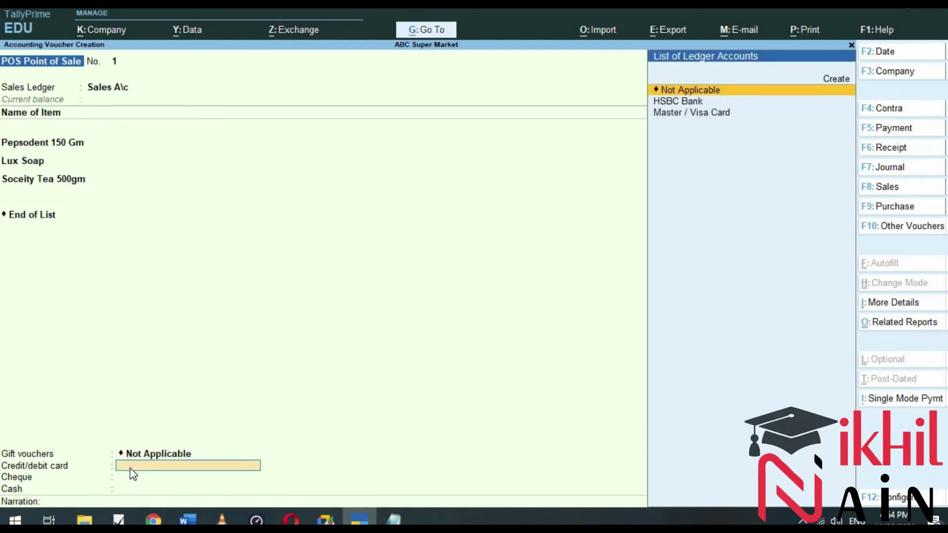
pyautogui.press('Down')
pyautogui.press('Down')
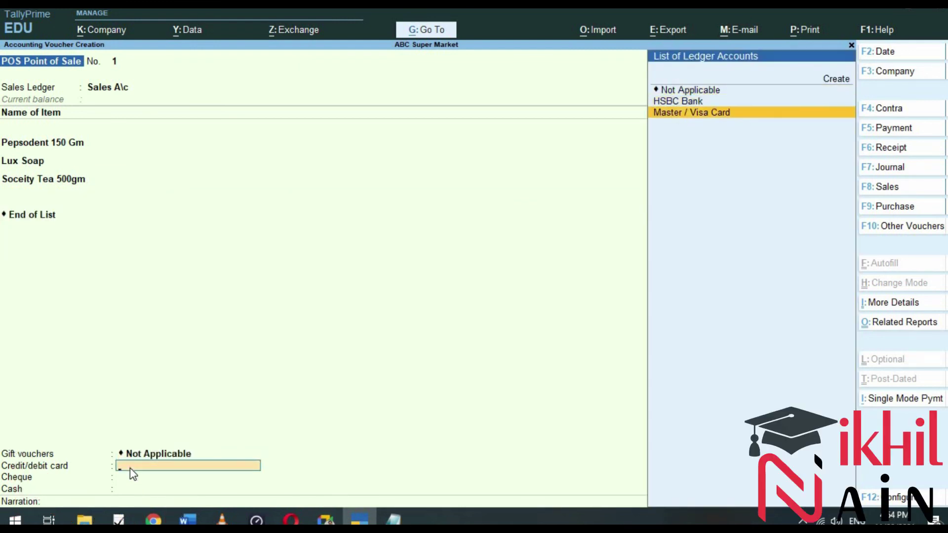
pyautogui.press('Return')
pyautogui.write('2000')
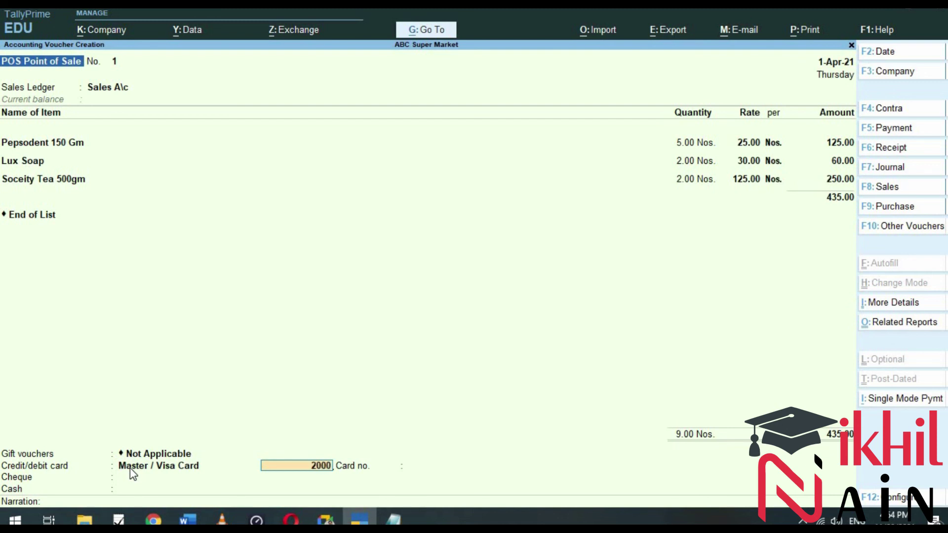
pyautogui.press('BackSpace')
pyautogui.press('Return')
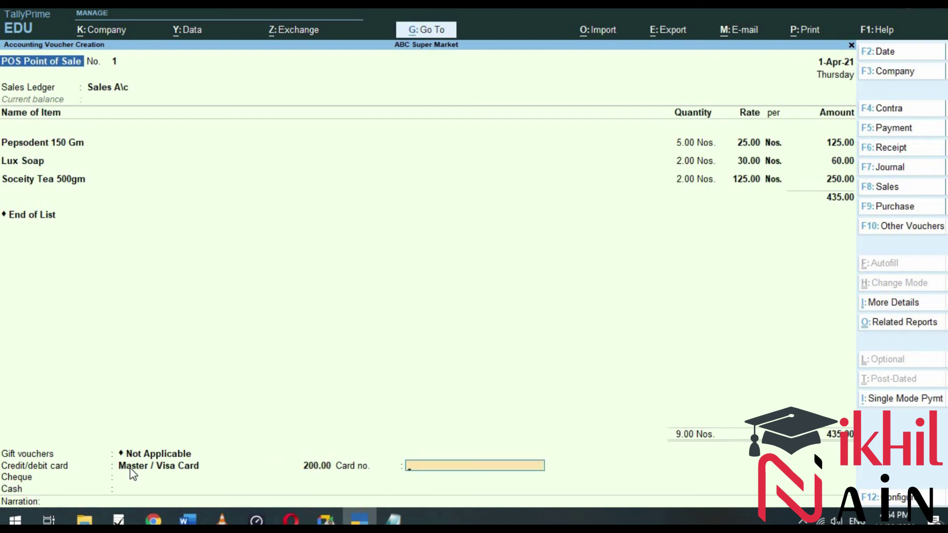
pyautogui.press('Return')
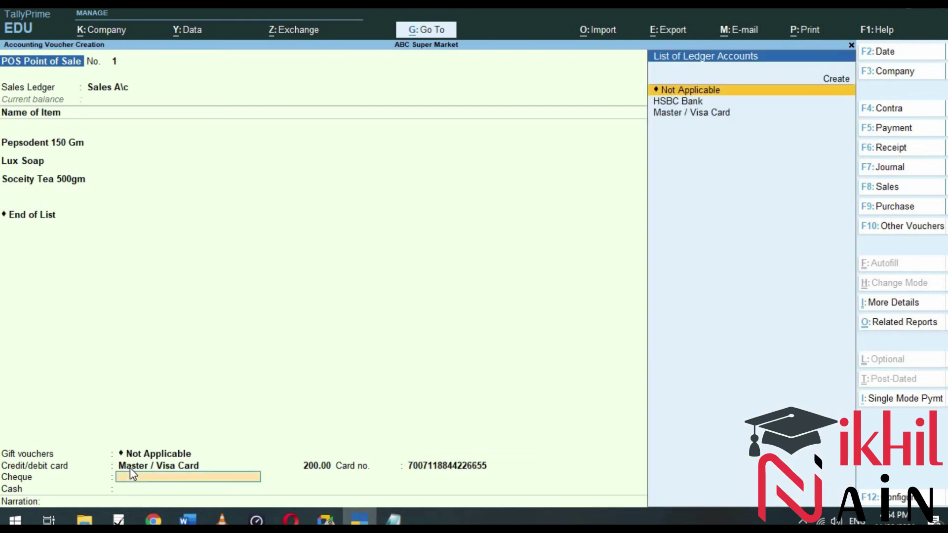
# Step: Record a 100 cheque under HSBC Bank, drawn on ICICI Bank, with the cheque number
pyautogui.press('Down')
pyautogui.press('Down')
pyautogui.press('Up')
pyautogui.press('Return')
pyautogui.write('100')
pyautogui.press('Return')
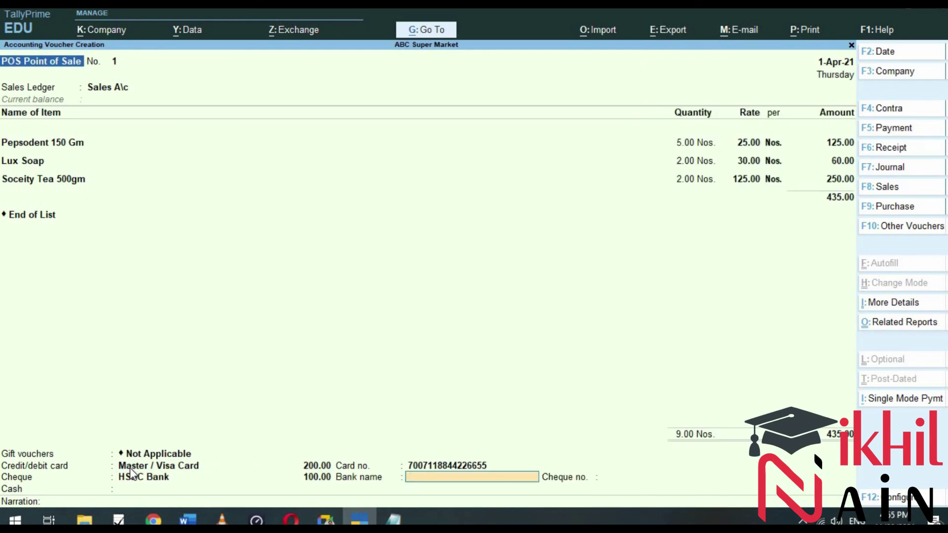
pyautogui.write('ICICI Bank')
pyautogui.press('Return')
pyautogui.write('123456')
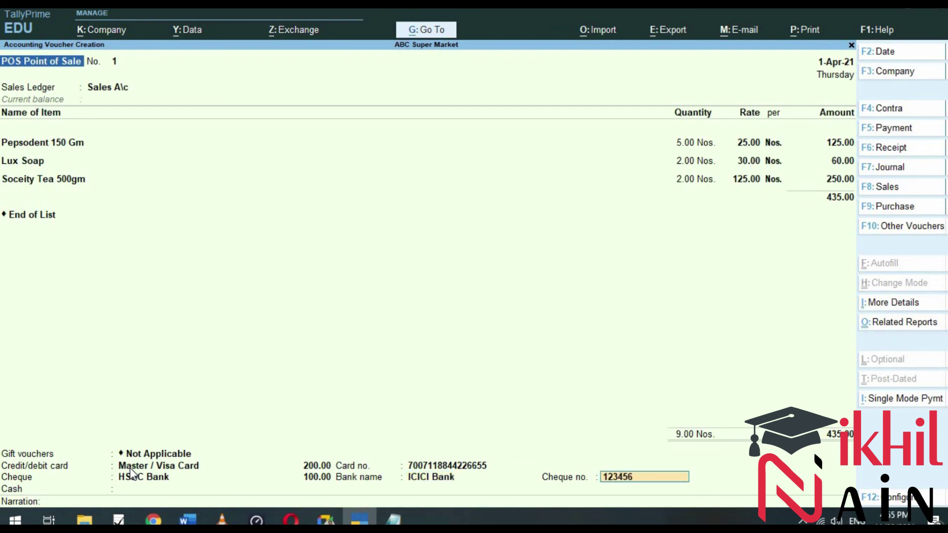
pyautogui.press('Return')
# Step: Take the remaining 135 in cash with 200 tendered
pyautogui.press('Down')
pyautogui.press('Return')
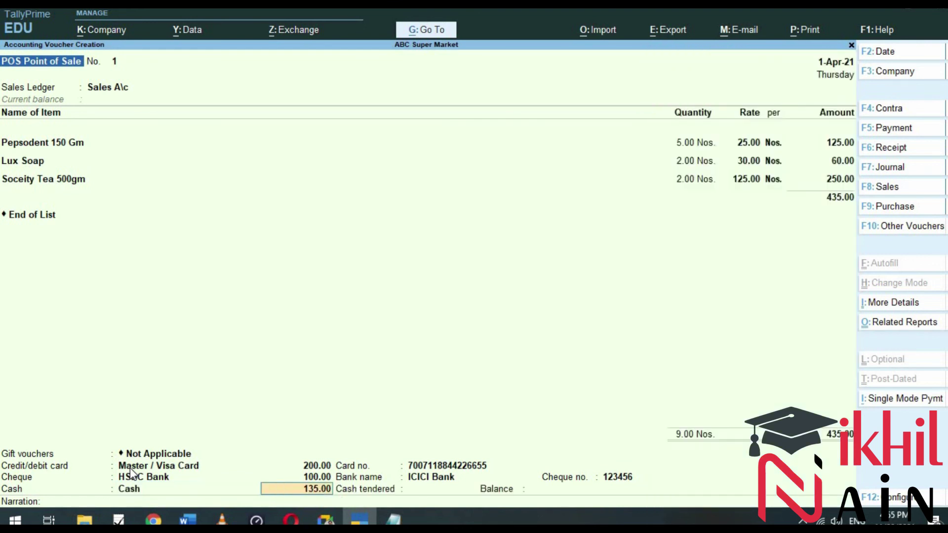
pyautogui.press('Return')
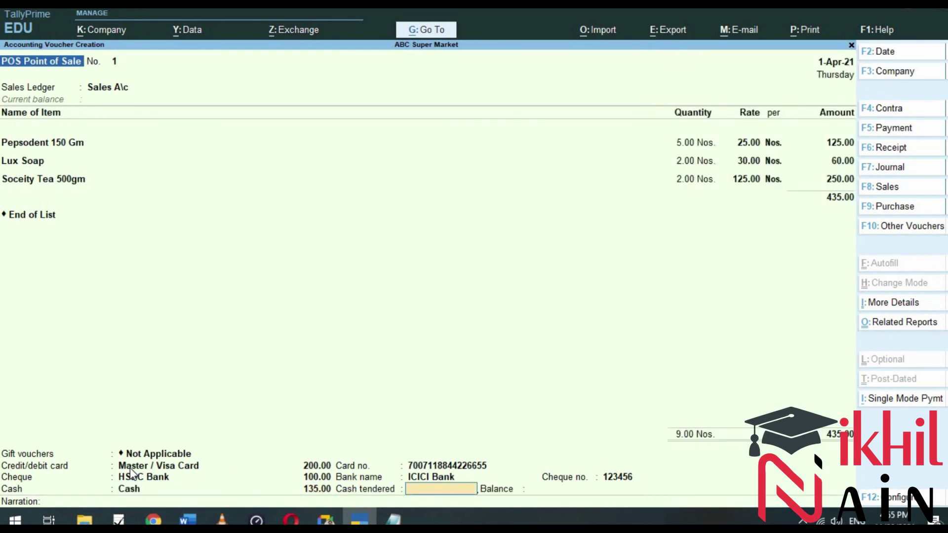
pyautogui.write('200')
pyautogui.press('Return')
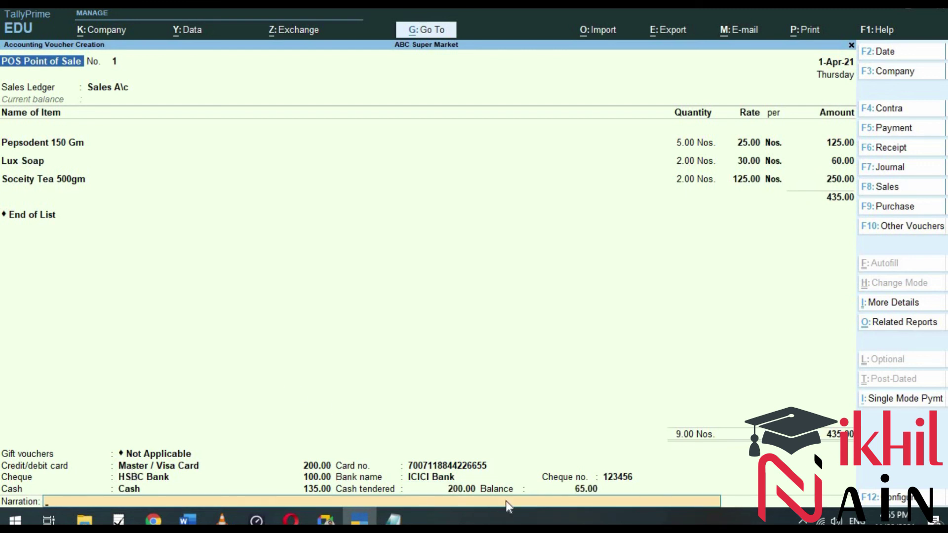
# Step: Enter narration 'Being Good sold', save the POS voucher and preview the 435.00 invoice
pyautogui.write('Being Good sold')
pyautogui.press('Return')
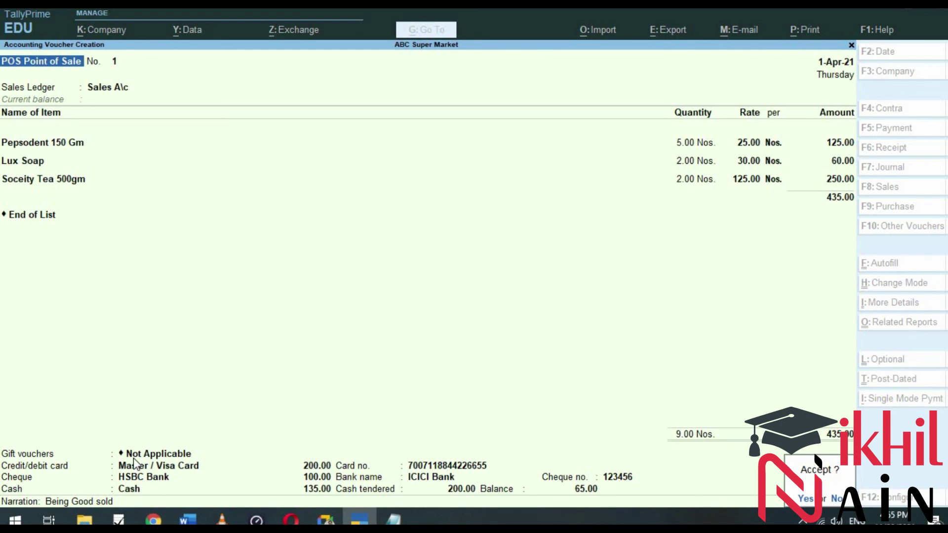
pyautogui.press('Return')
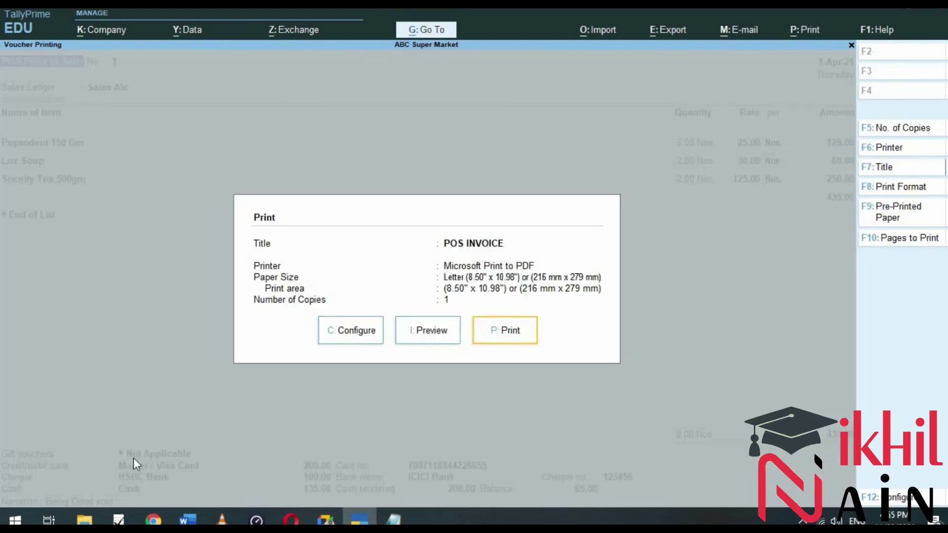
pyautogui.press('Left')
pyautogui.press('Return')
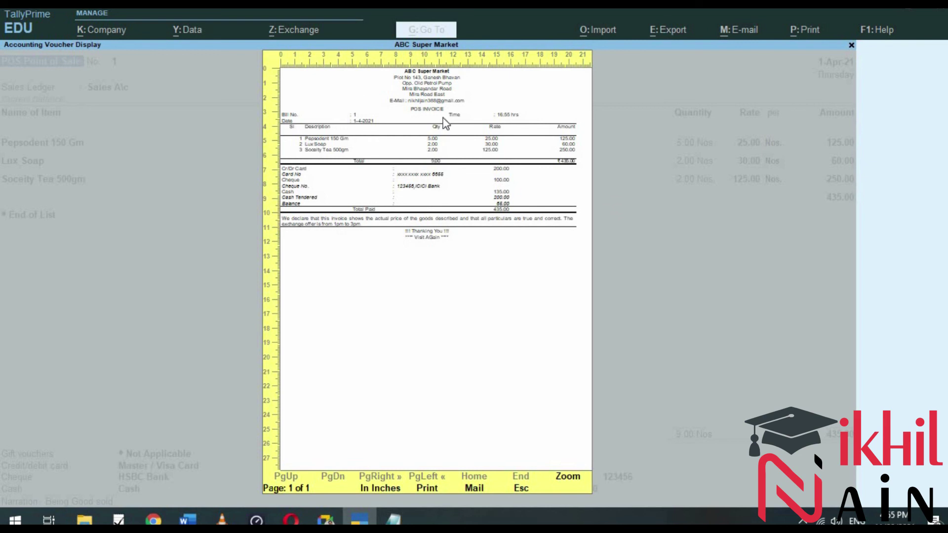
# Step: Zoom the preview to read Bill No. 1 for 435.00 with card, cheque and cash payments
pyautogui.click(569, 482)
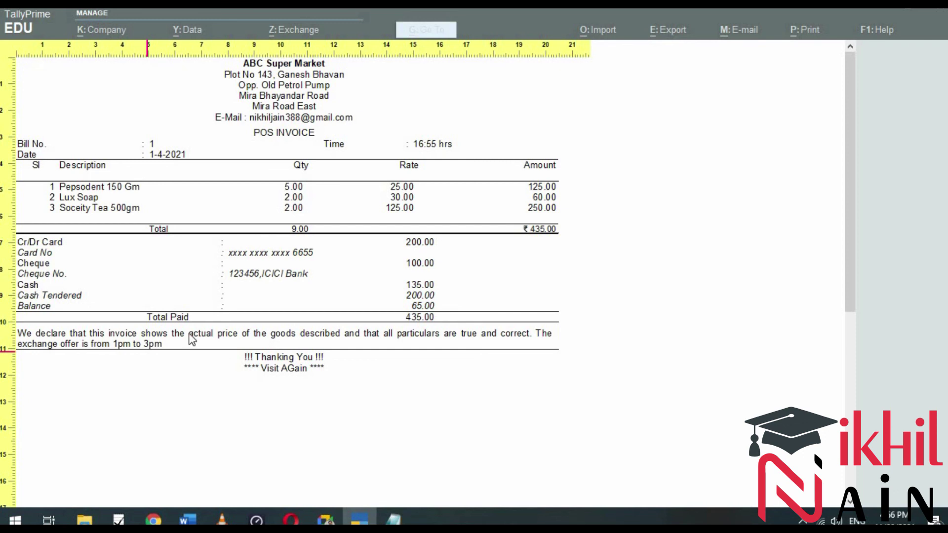
pyautogui.click(305, 365)
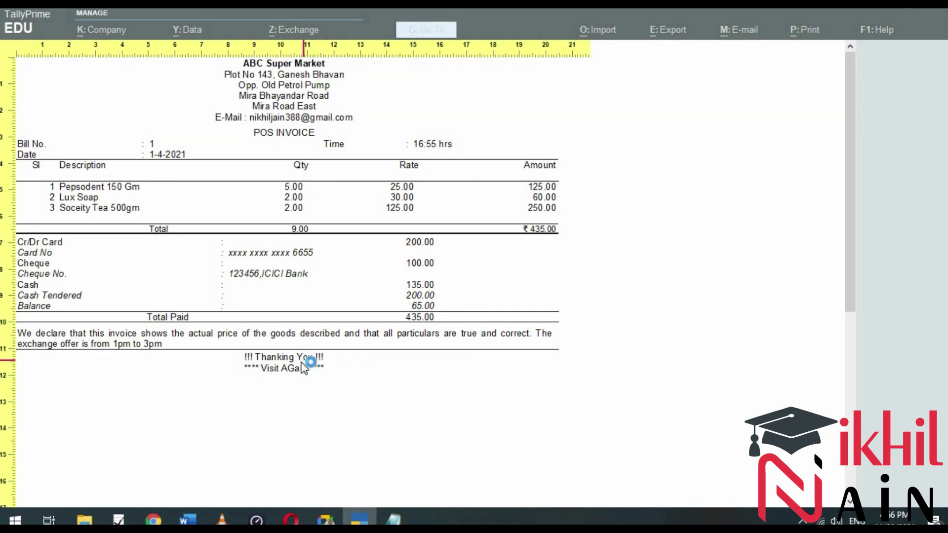